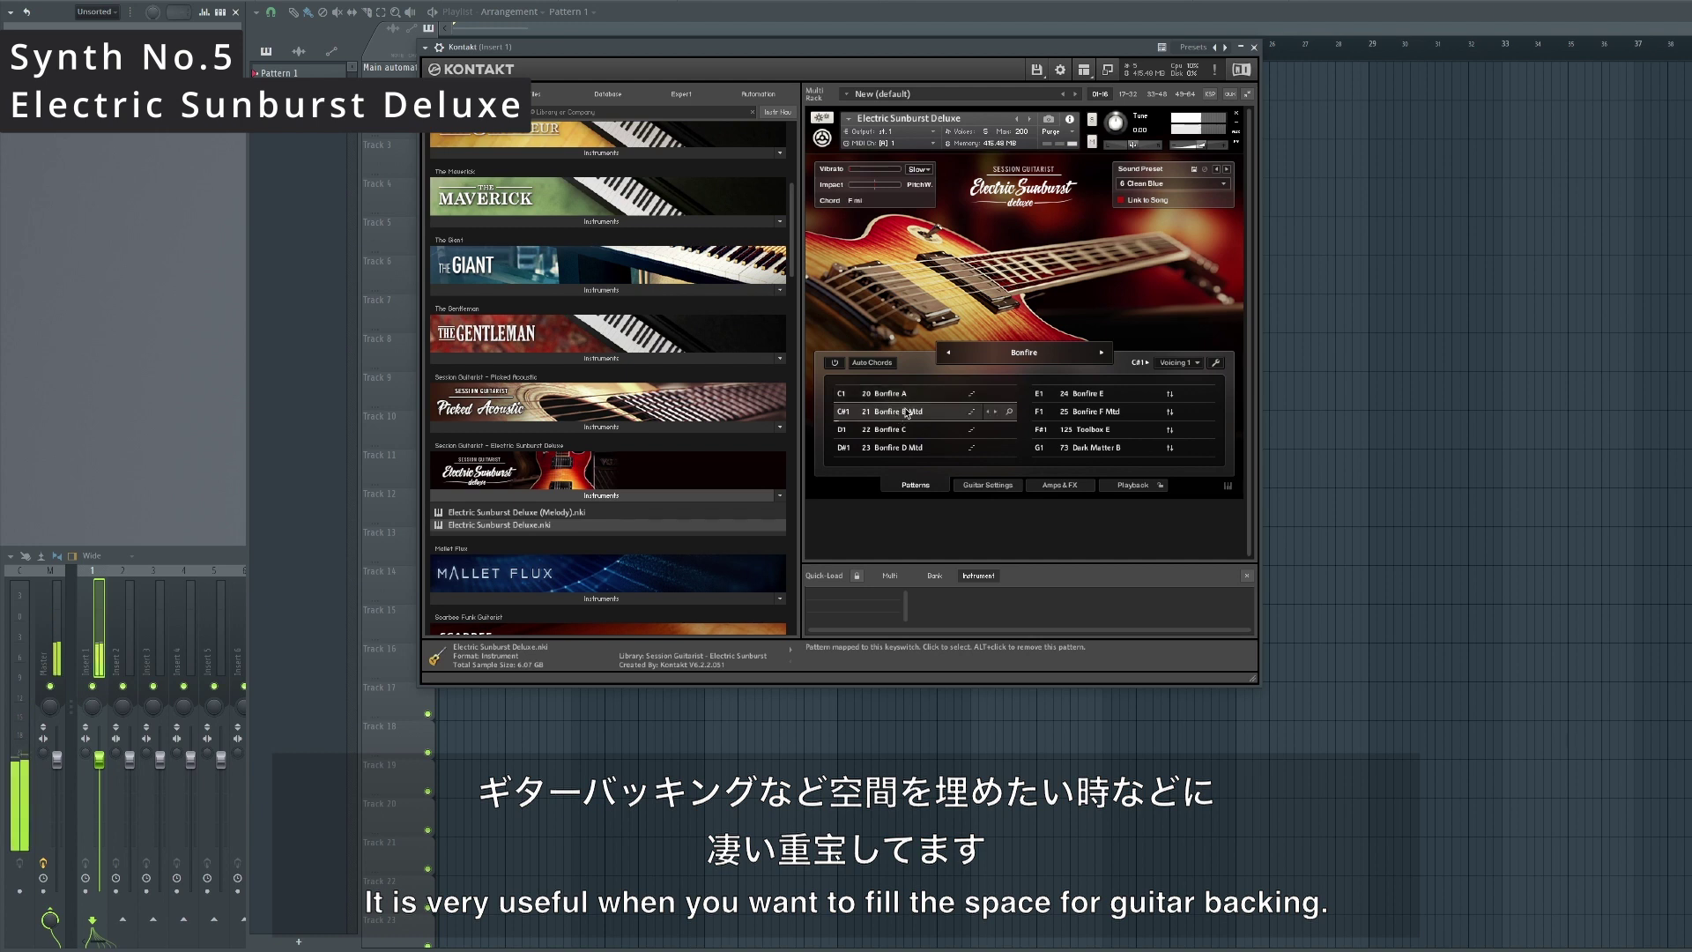
Audition the Bonfire C, Bonfire D Mtd and Bonfire E patterns of Electric Sunburst Deluxe.
{"action": "left_click", "coordinate": [921, 432]}
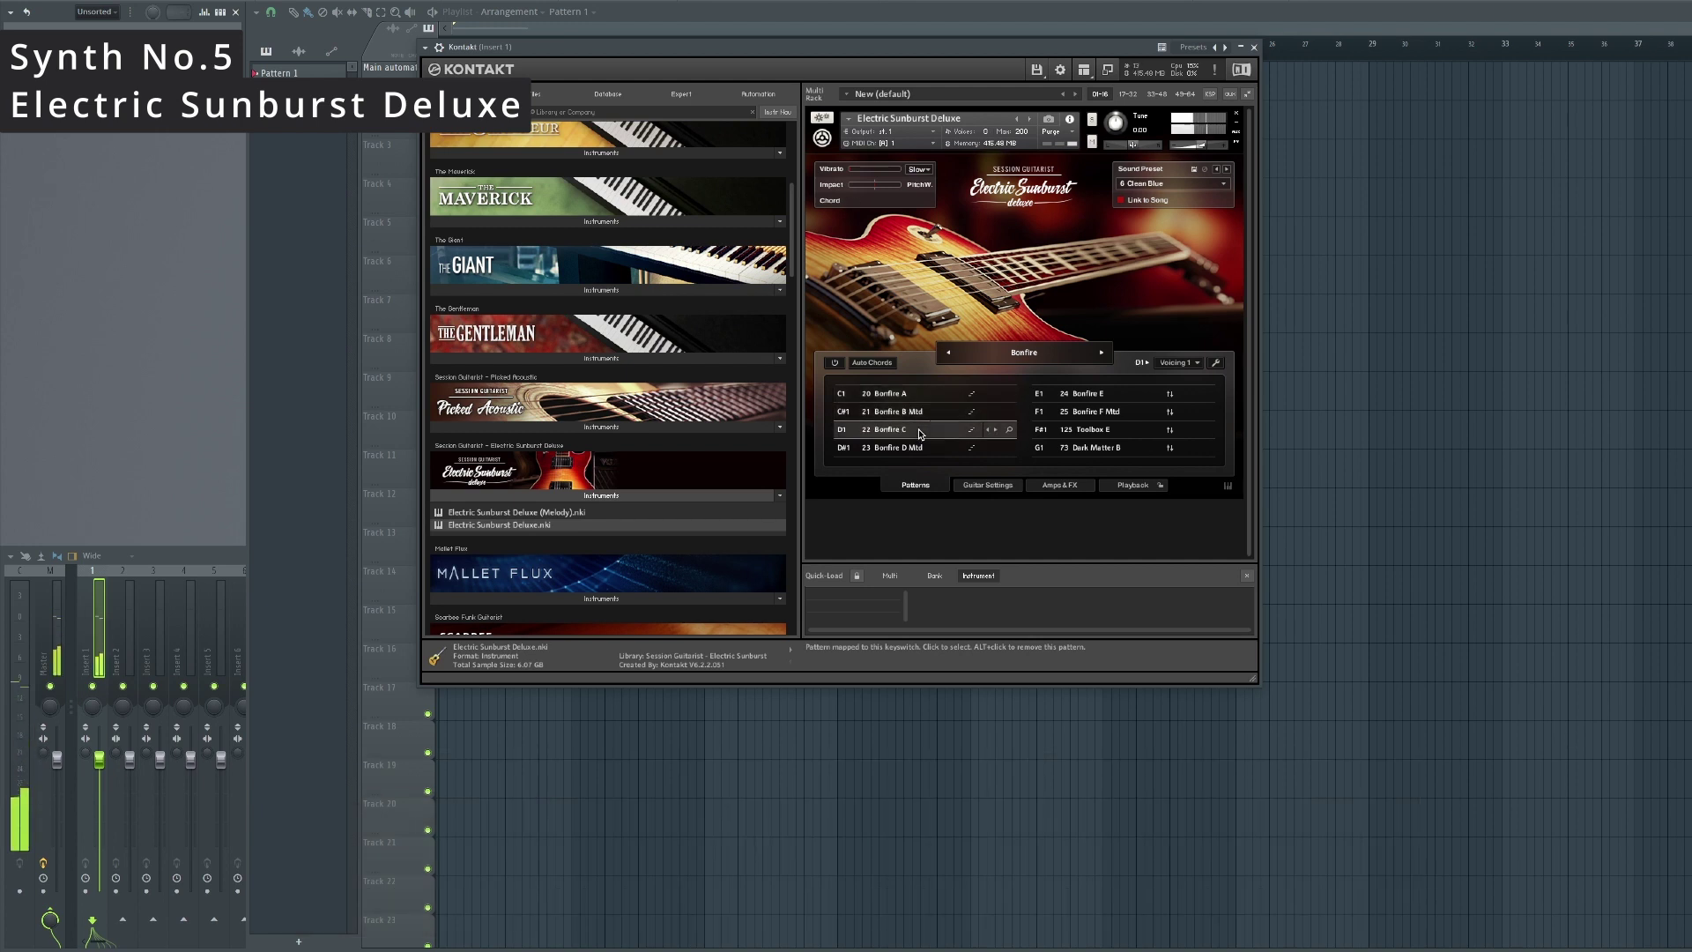
{"action": "left_click", "coordinate": [915, 449]}
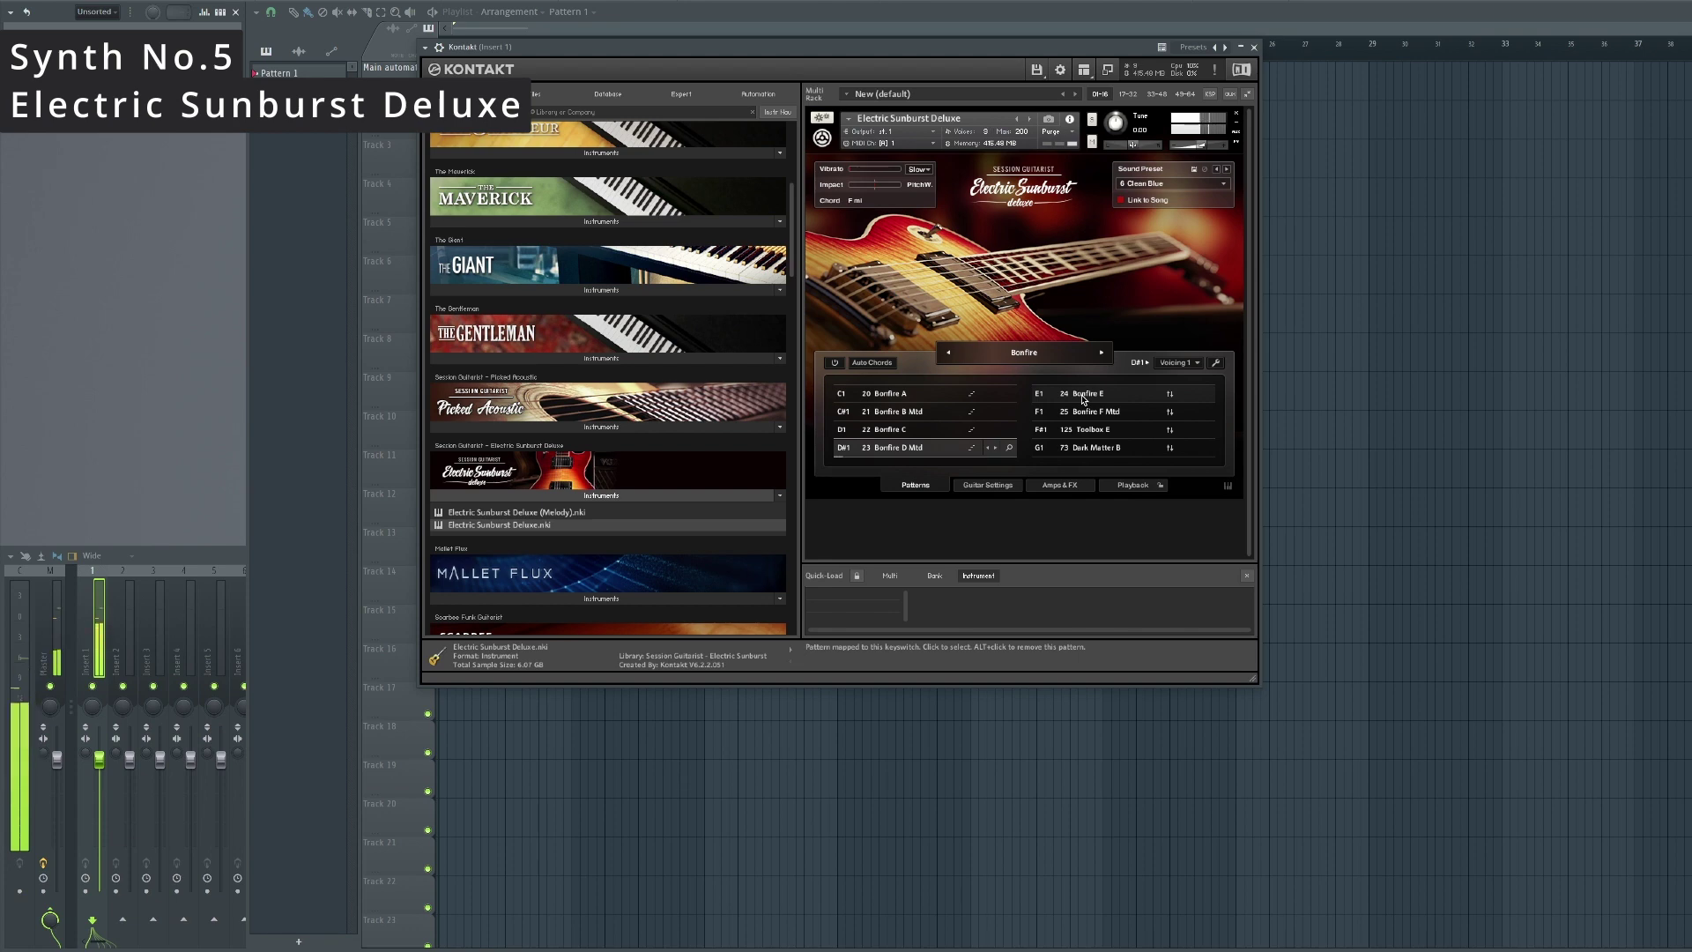
{"action": "left_click", "coordinate": [1084, 397]}
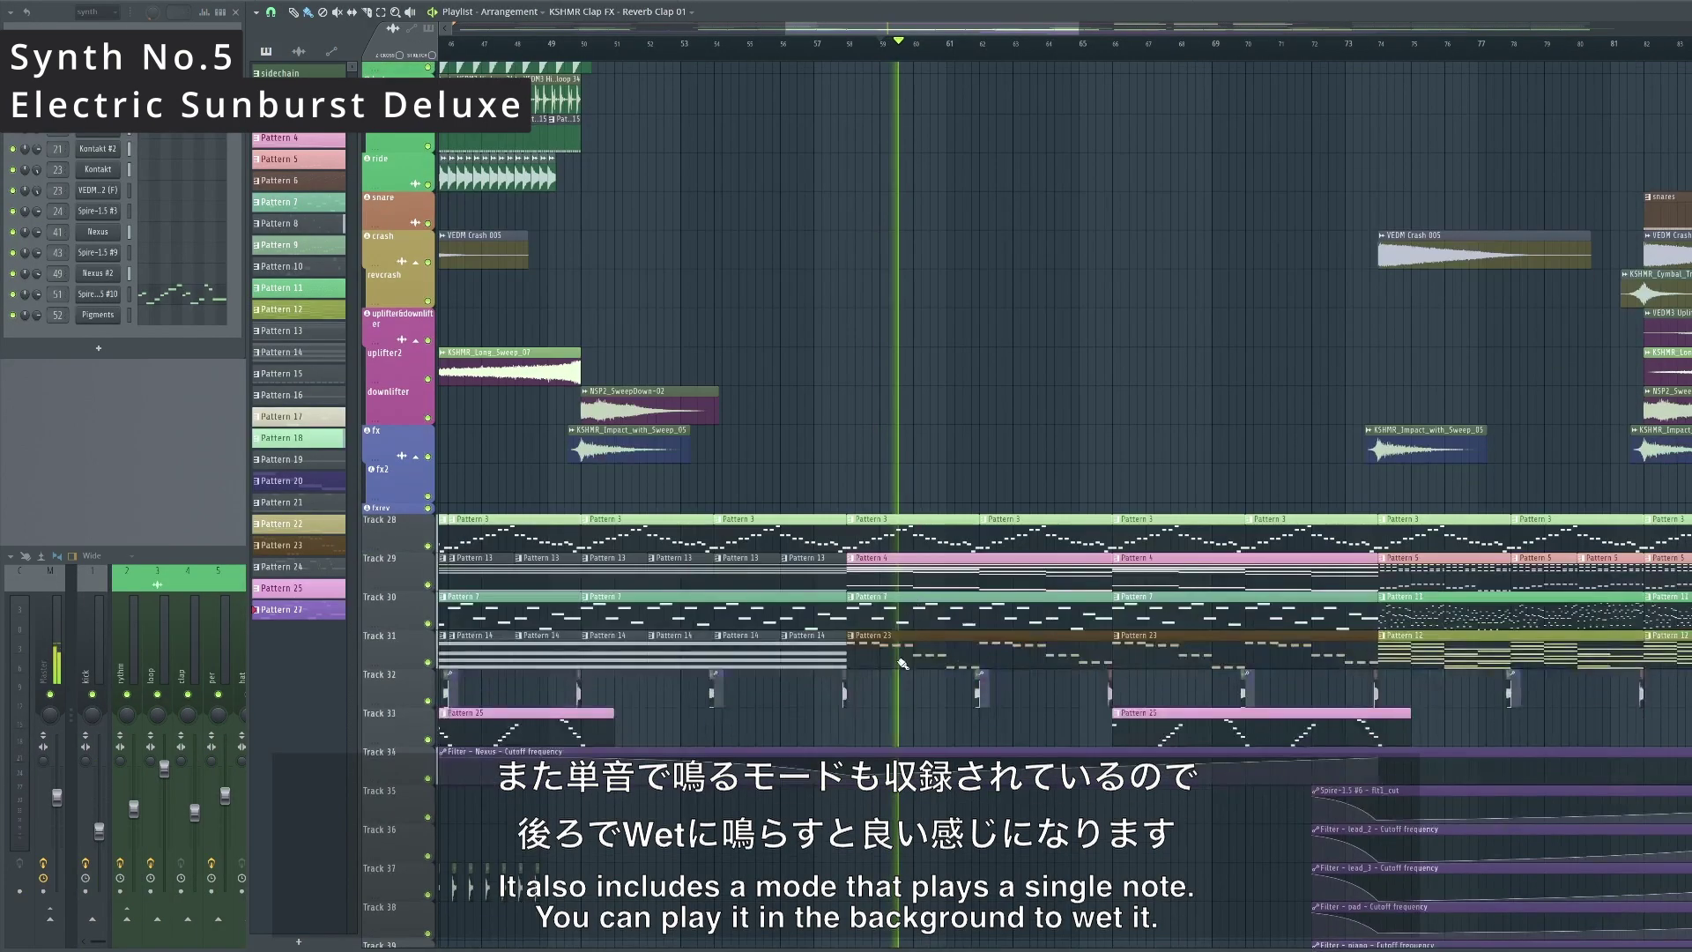
Stop playback, select Pattern 7 on Track 30 and open its Kontakt #2 channel with the melody guitar.
{"action": "scroll", "coordinate": [903, 663], "scroll_direction": "down", "scroll_amount": 3}
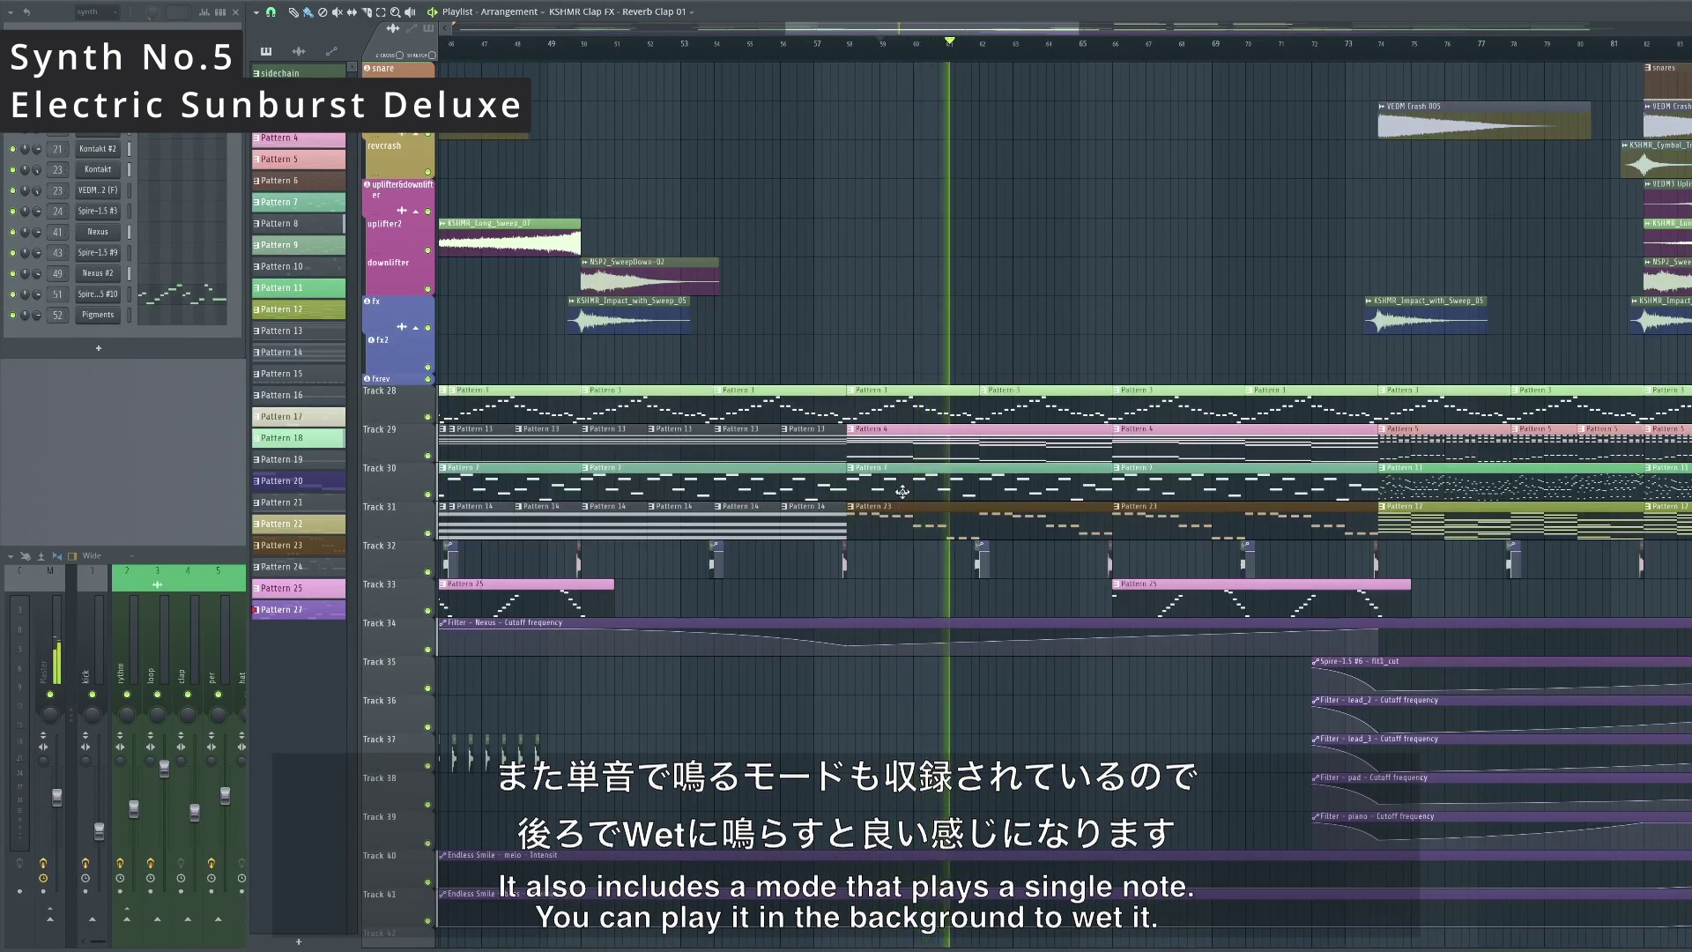
{"action": "key", "text": "space"}
{"action": "left_click", "coordinate": [870, 470]}
{"action": "left_click", "coordinate": [326, 0]}
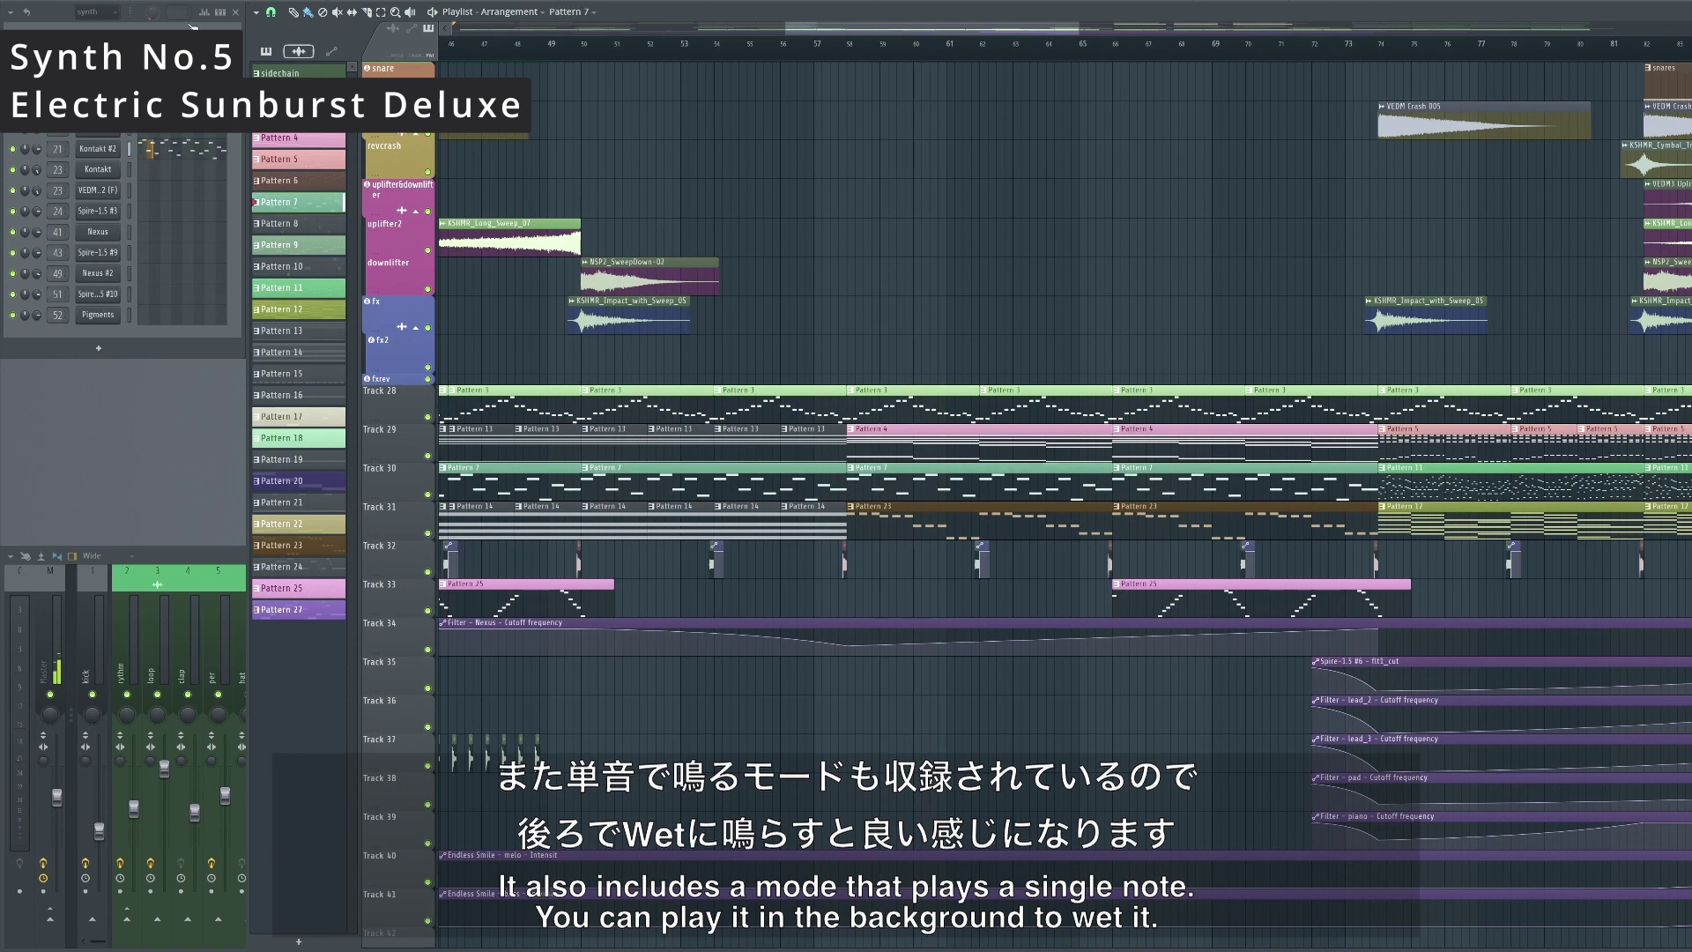
{"action": "left_click", "coordinate": [122, 148]}
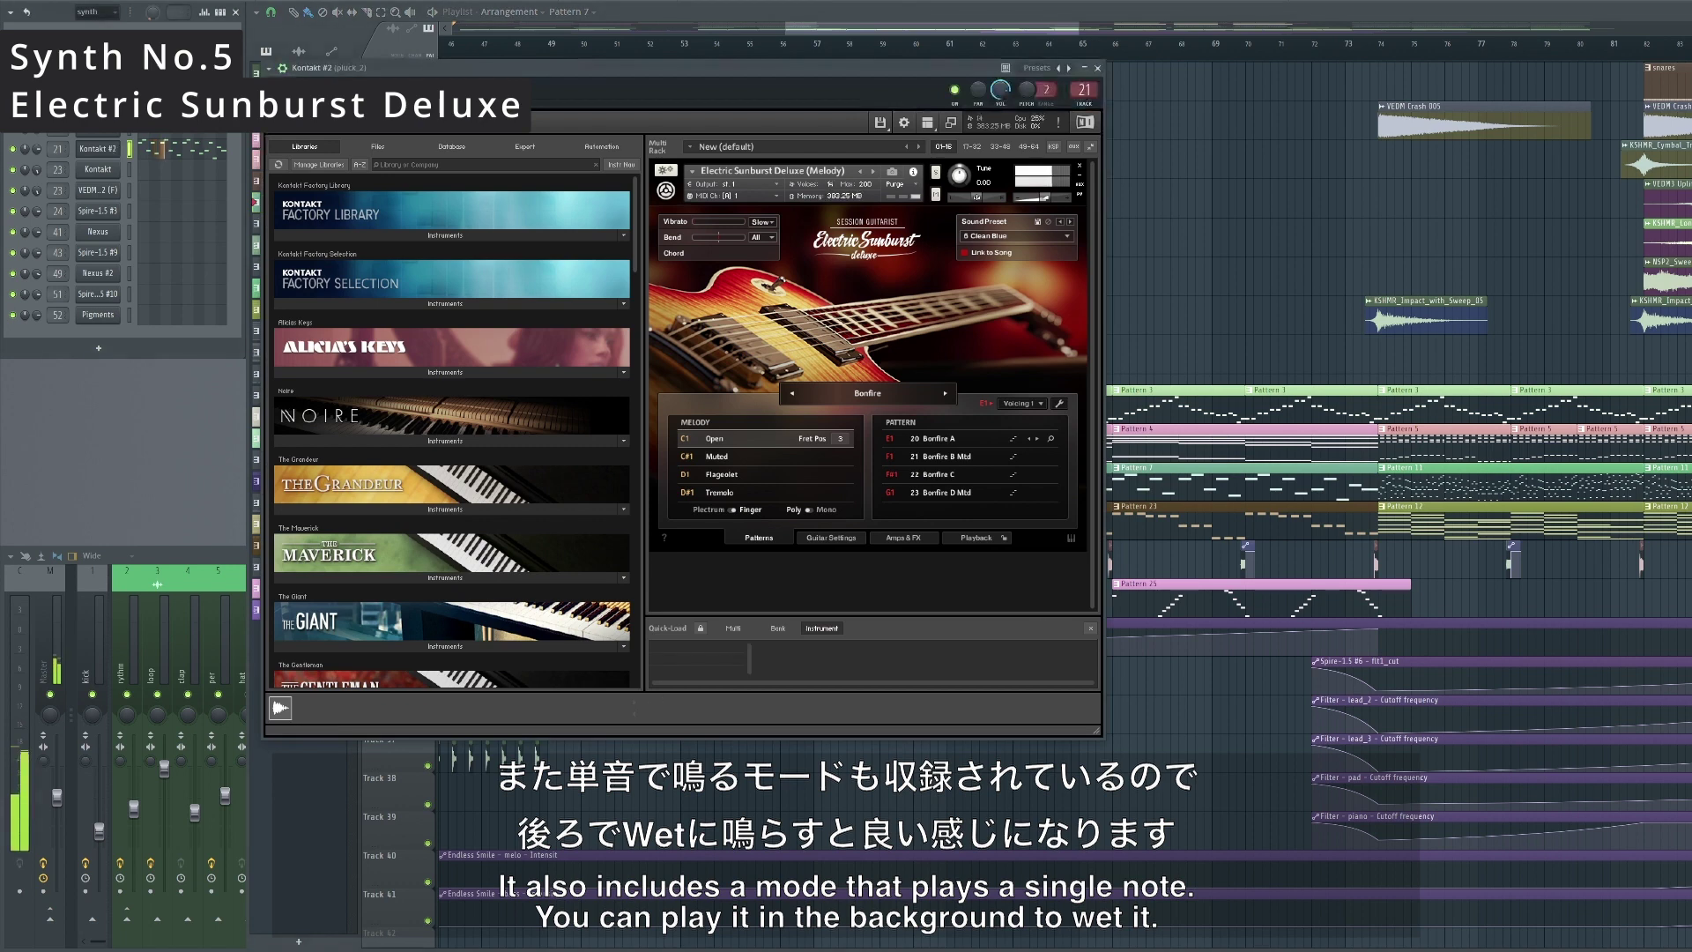
Inspect the Guitar Rig 6 effect on the pluck_2 mixer track, then close the Guitar Rig and Kontakt windows.
{"action": "left_click", "coordinate": [17, 554]}
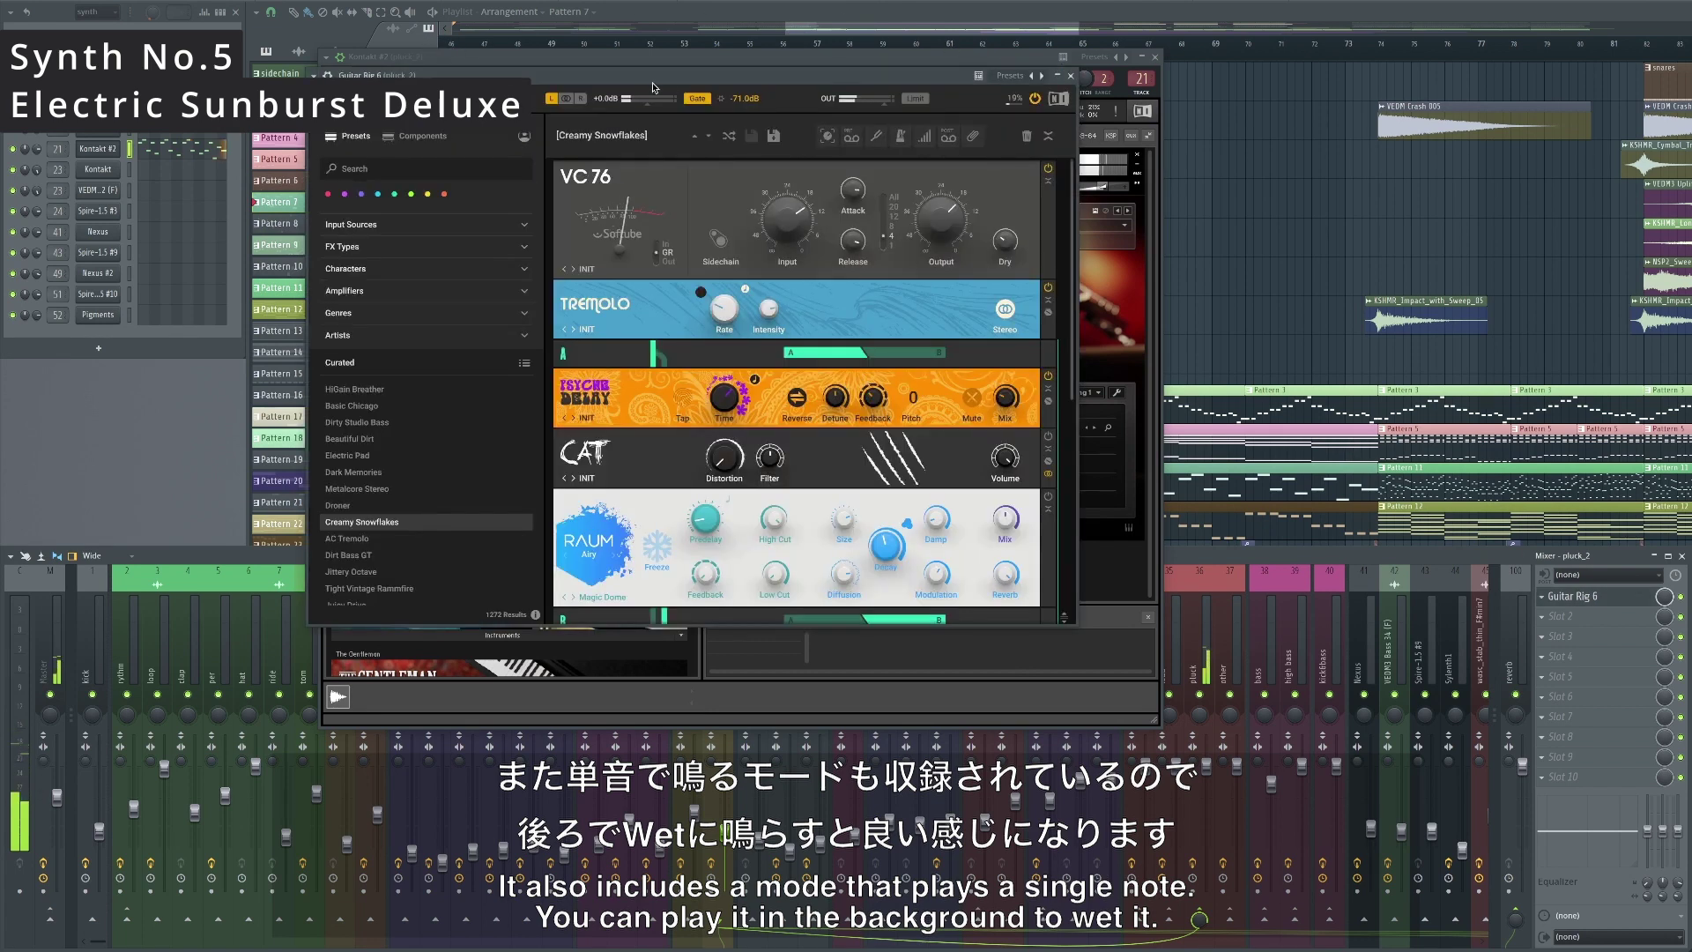
{"action": "left_click_drag", "start_coordinate": [642, 83], "coordinate": [1039, 136]}
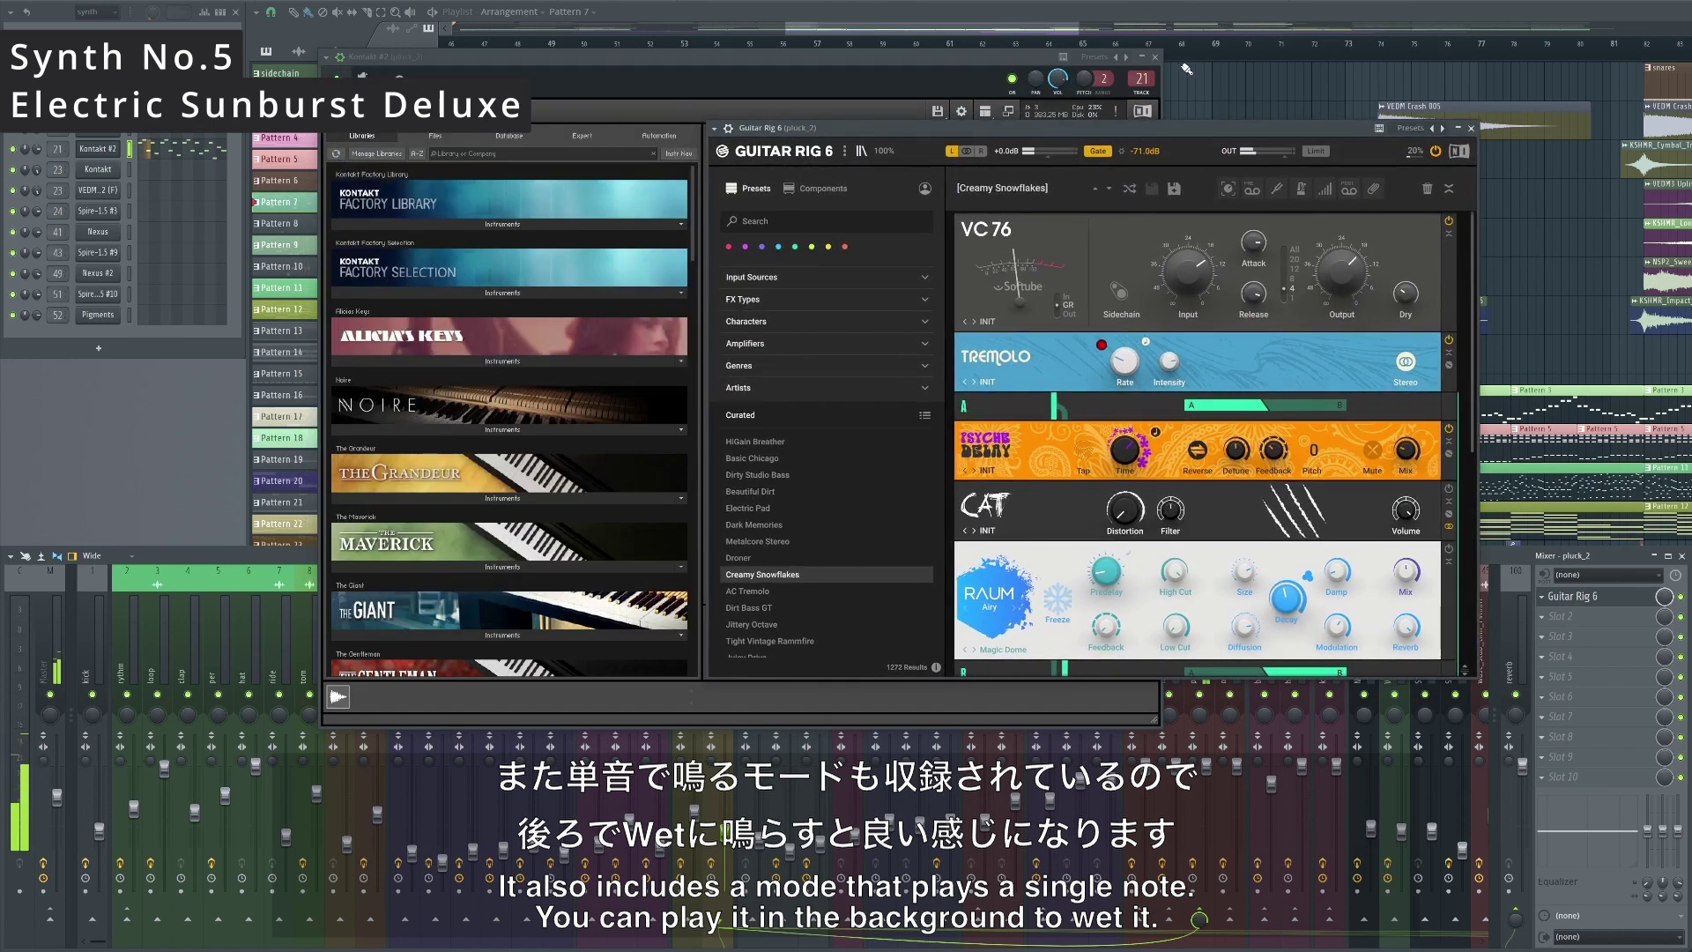
{"action": "left_click", "coordinate": [1471, 130]}
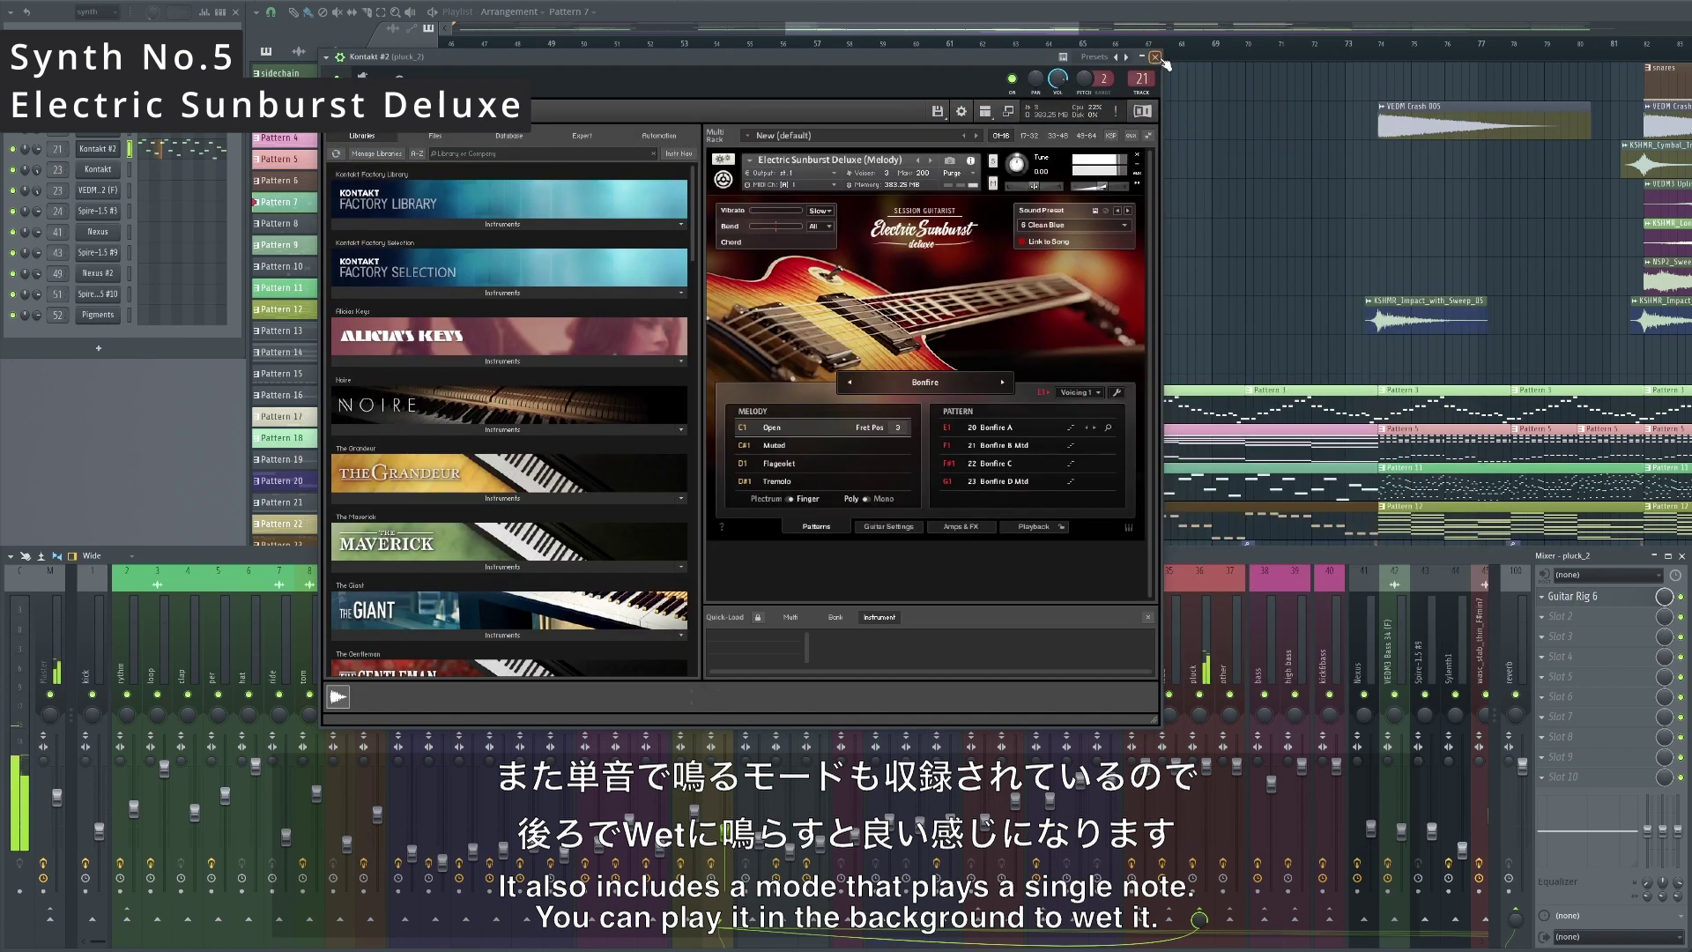
{"action": "left_click_drag", "start_coordinate": [914, 53], "coordinate": [685, 72]}
{"action": "left_click", "coordinate": [927, 82]}
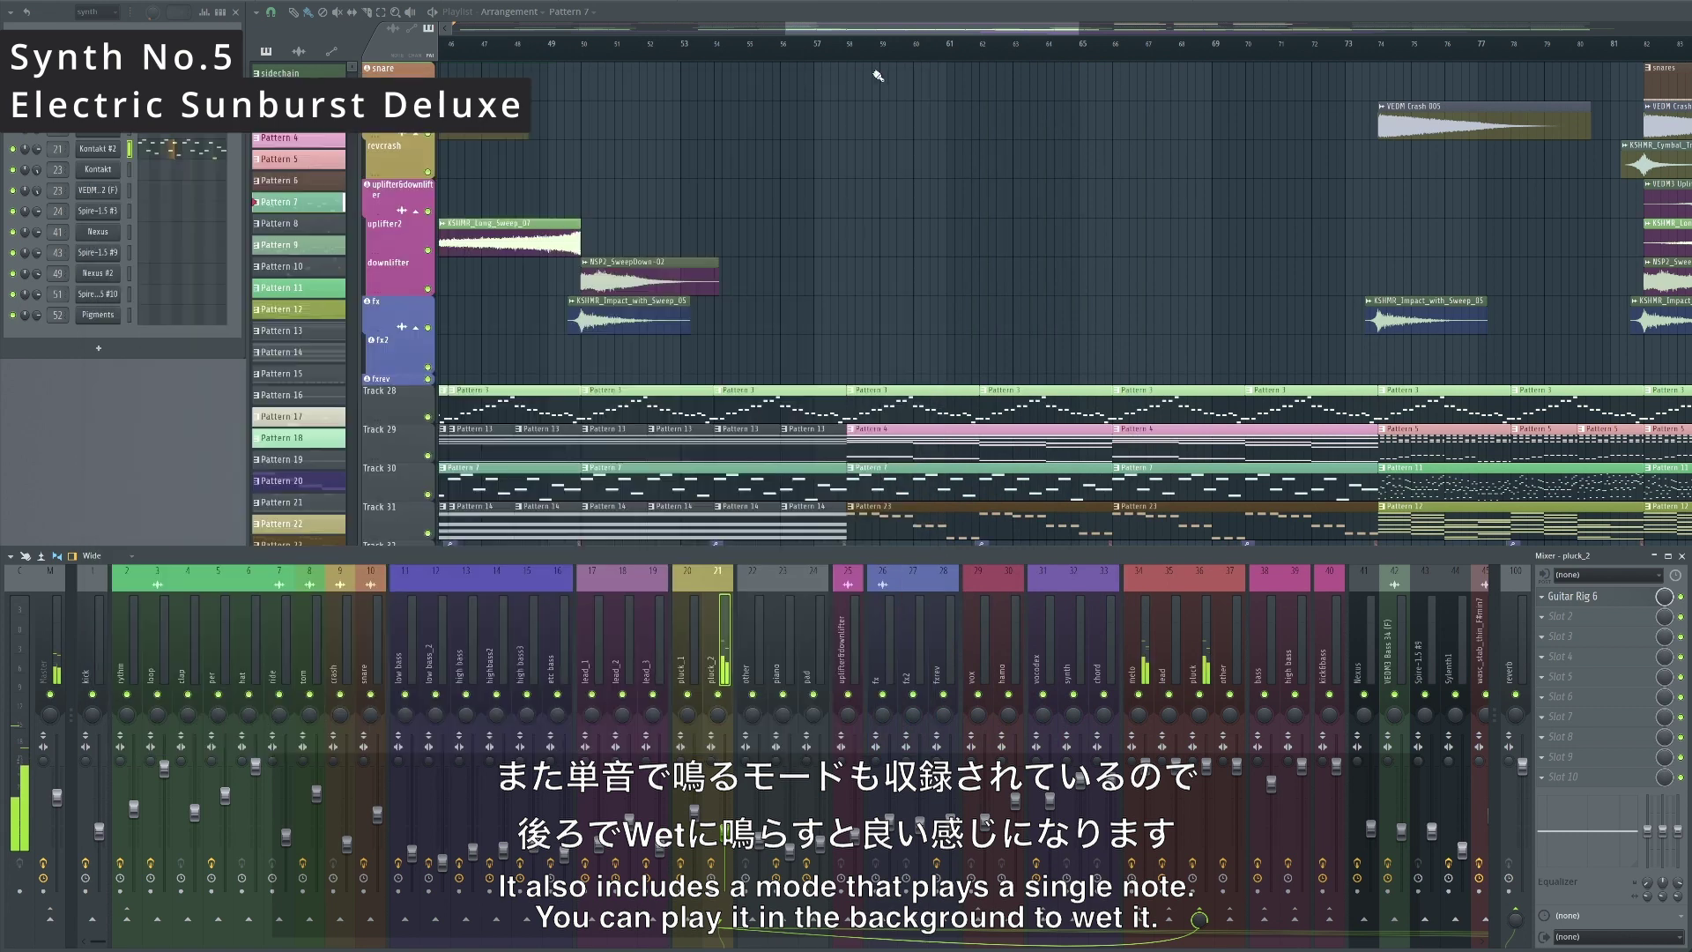
Play the arrangement from the start of the first Pattern 23 clip on Track 31.
{"action": "left_click", "coordinate": [846, 45]}
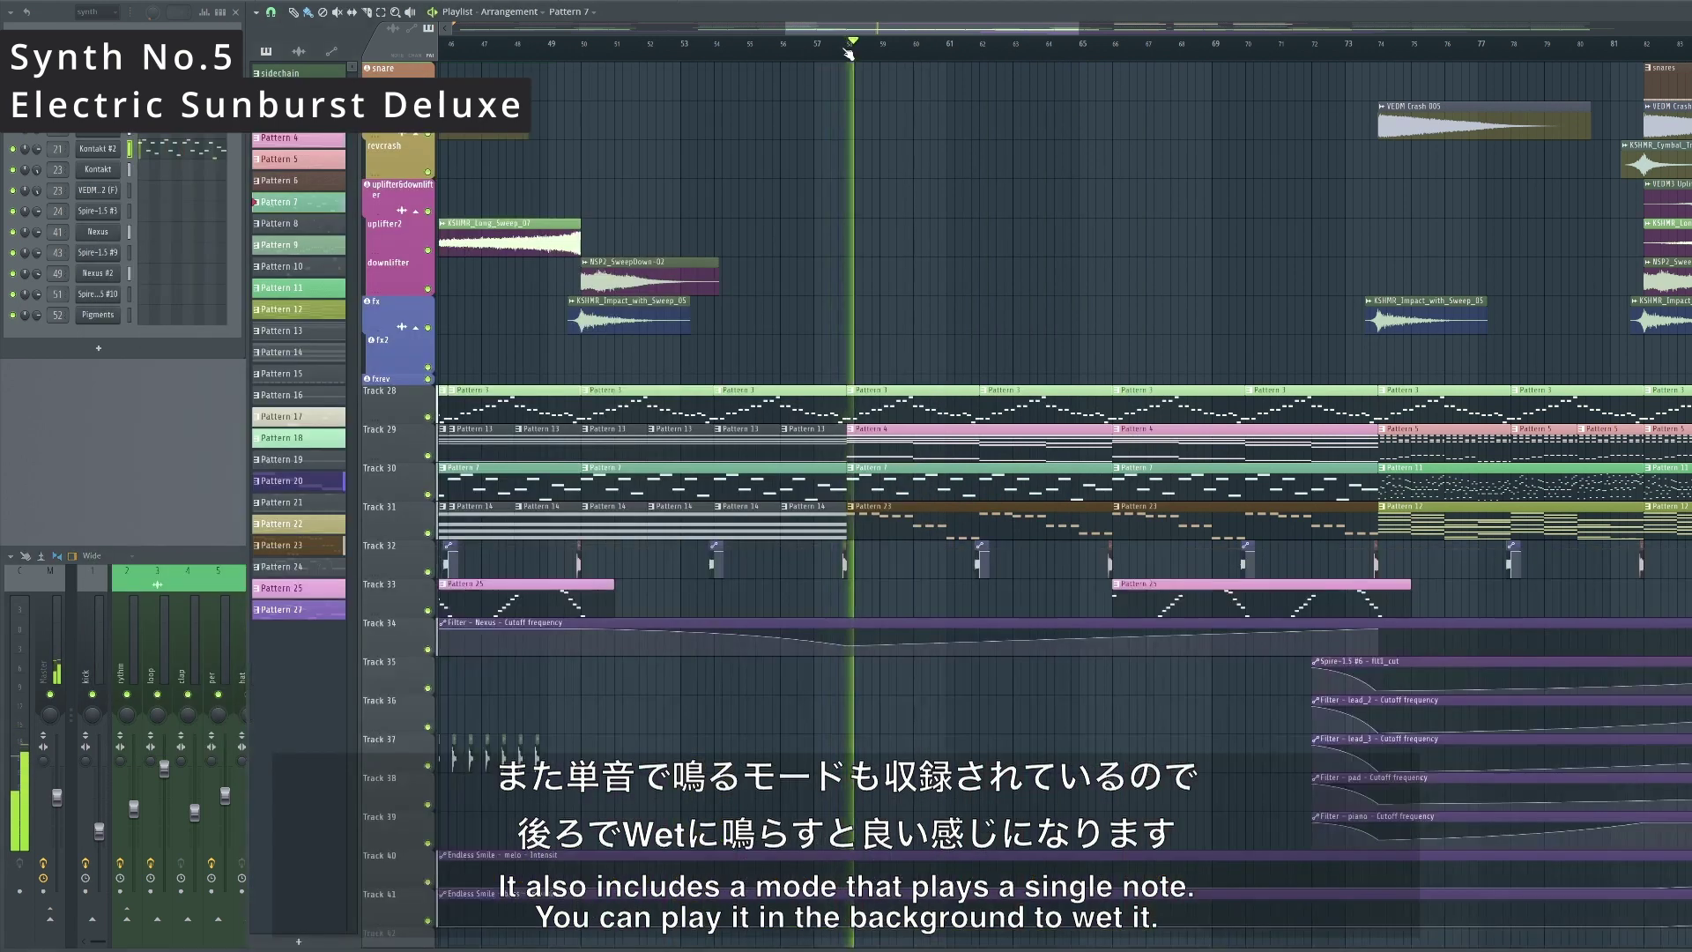
{"action": "scroll", "coordinate": [838, 45], "scroll_direction": "right", "scroll_amount": 1}
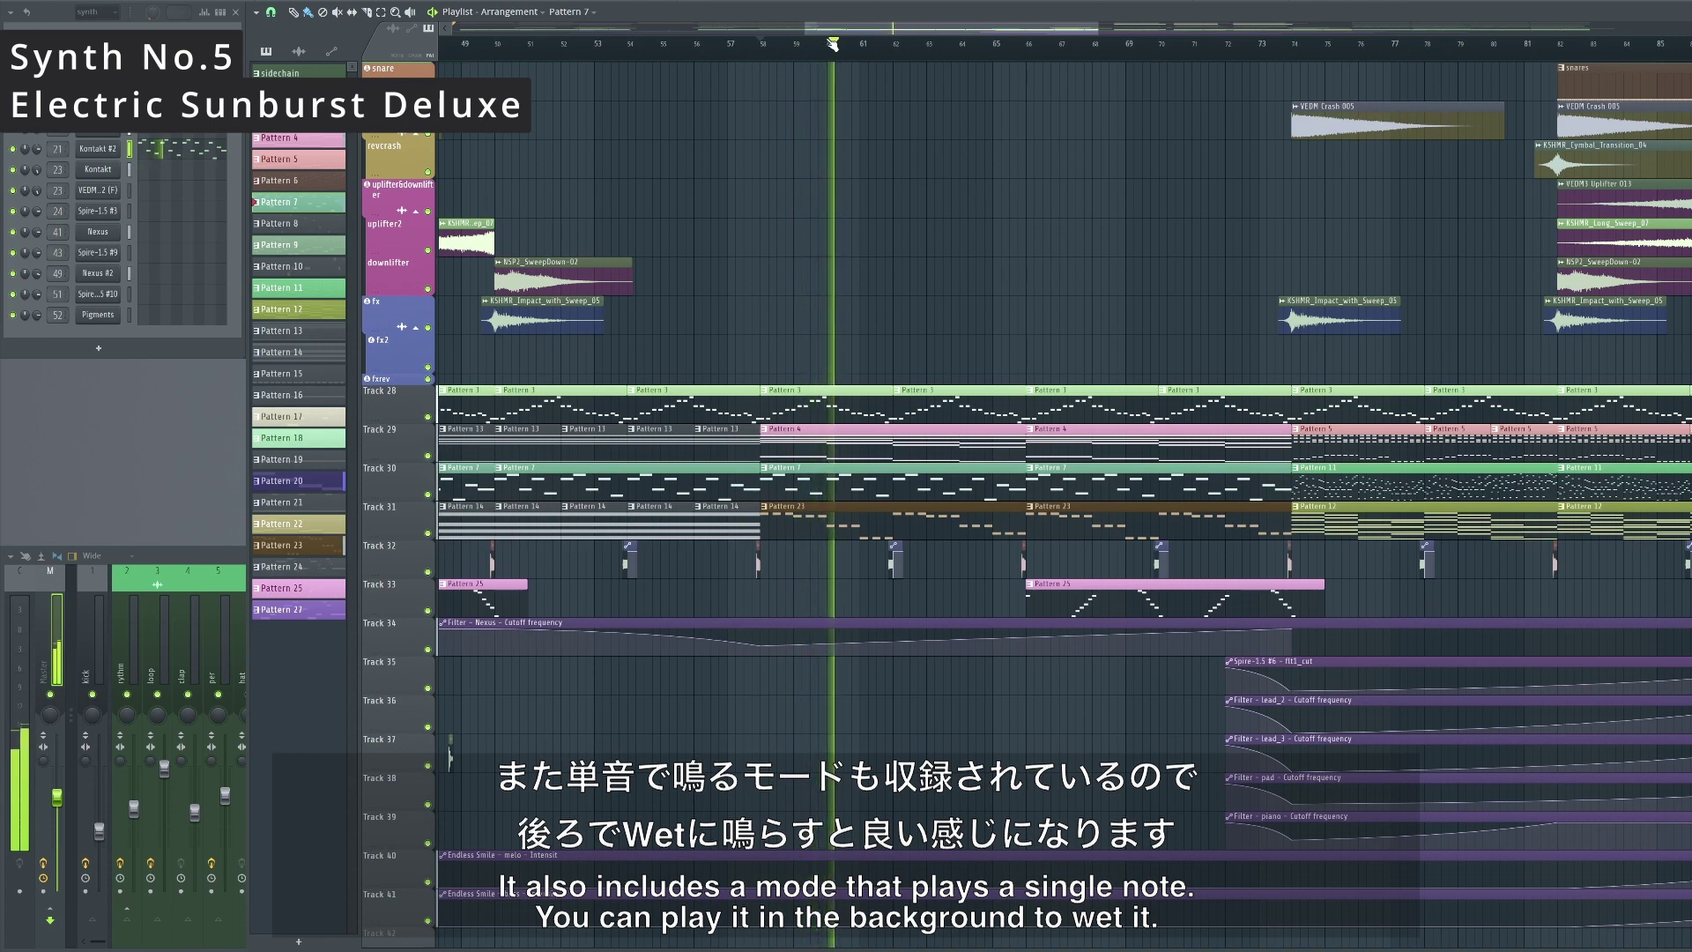
{"action": "scroll", "coordinate": [965, 217], "scroll_direction": "up", "scroll_amount": 2}
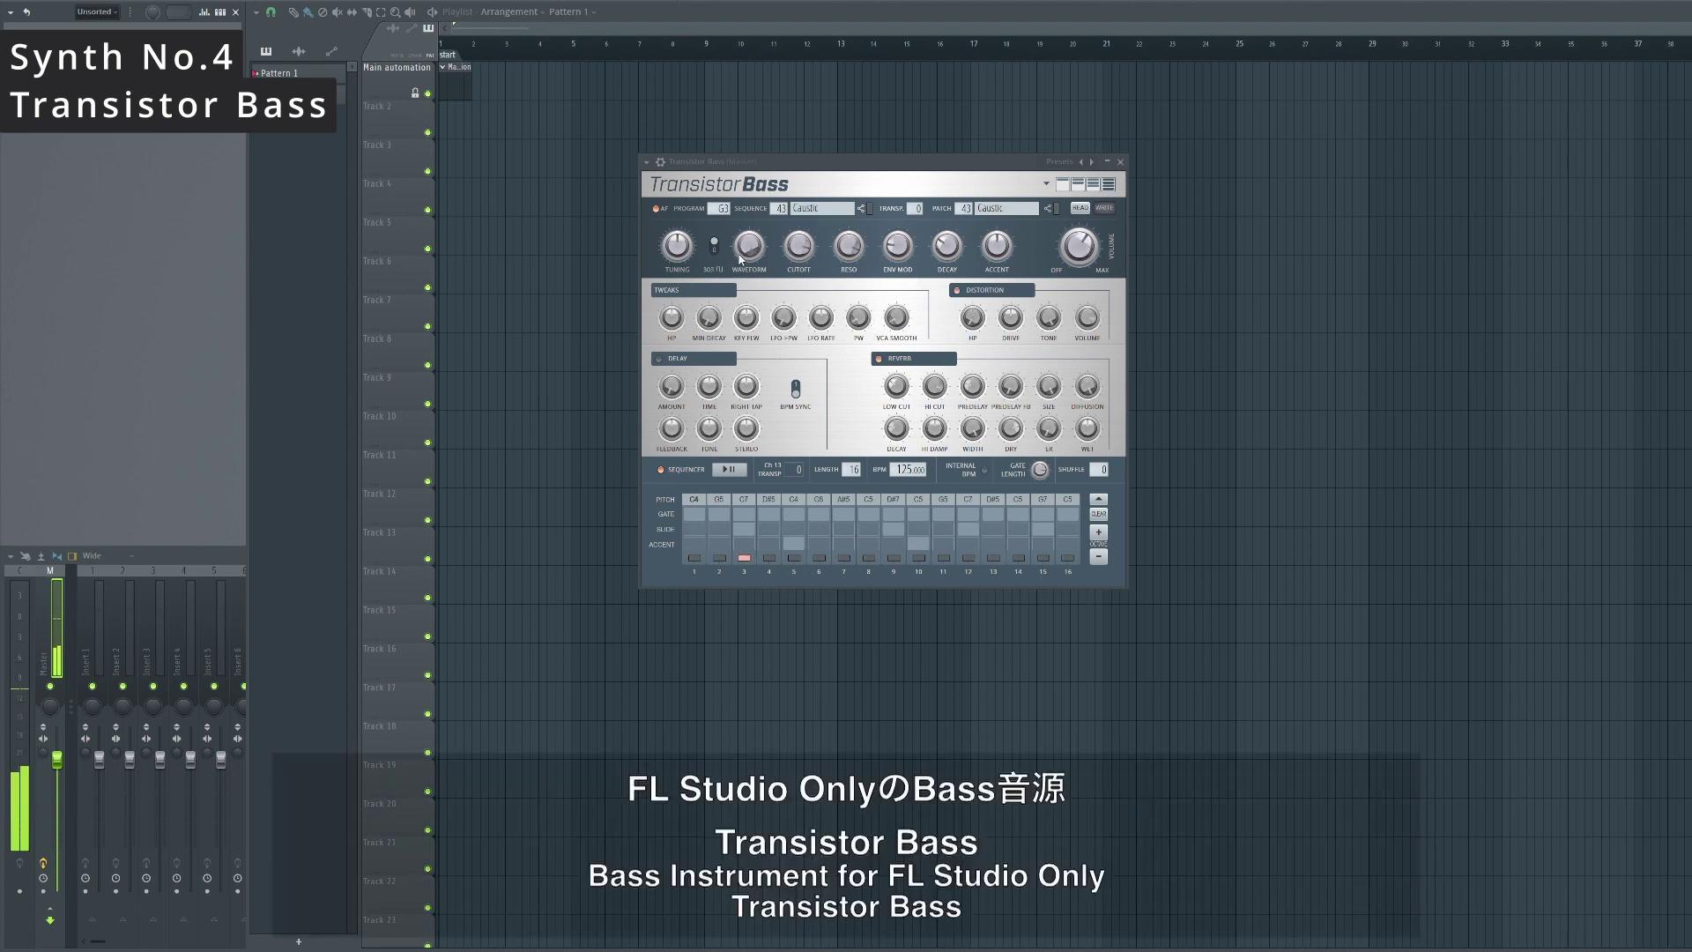
Lower the Cutoff of Transistor Bass while its sequence plays.
{"action": "left_click_drag", "start_coordinate": [803, 251], "coordinate": [804, 296]}
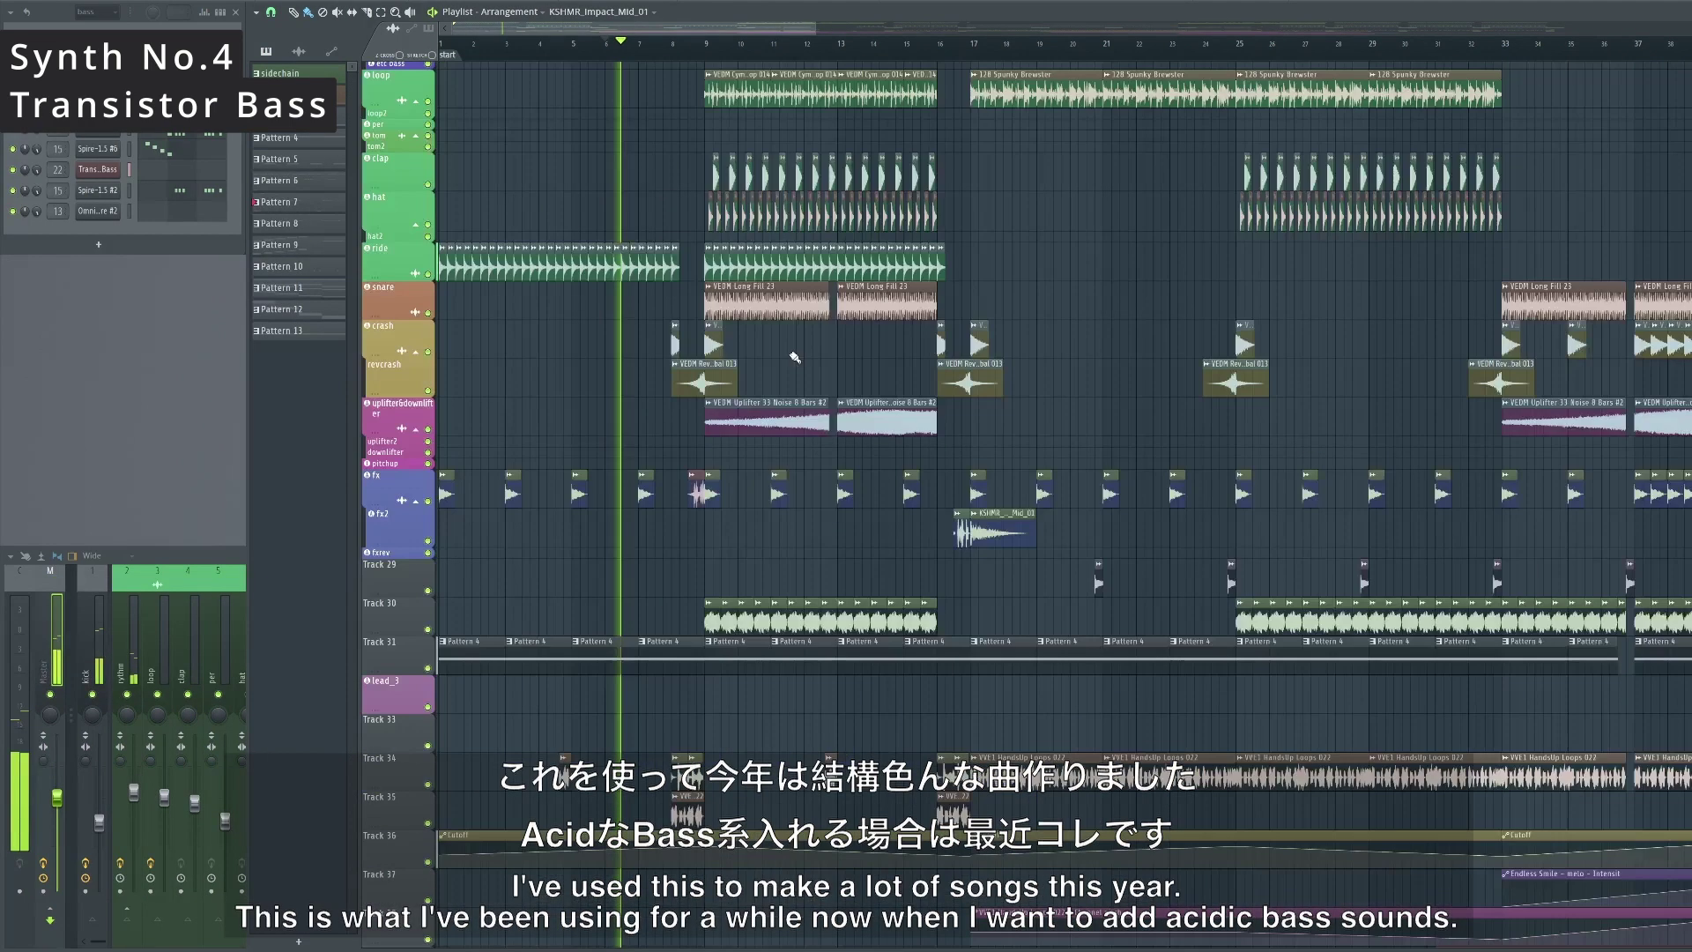
Select Pattern 4 on Track 31, open its Transistor Bass channel and move the plugin window over the channel rack.
{"action": "scroll", "coordinate": [595, 641], "scroll_direction": "down", "scroll_amount": 3}
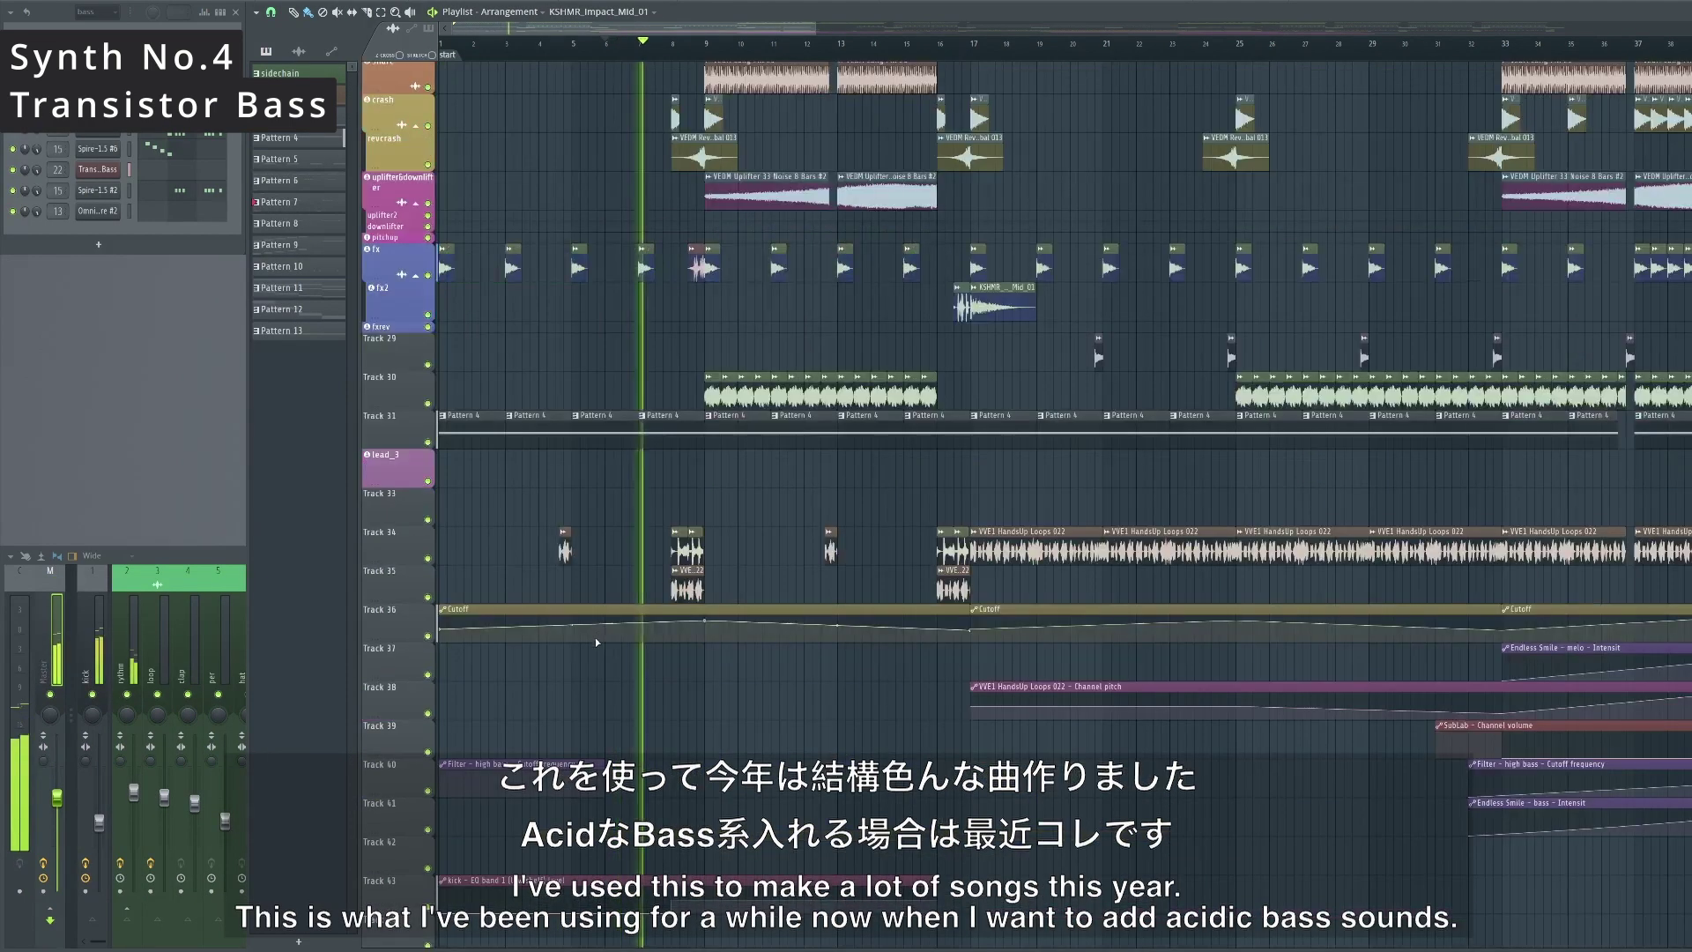
{"action": "left_click", "coordinate": [584, 428]}
{"action": "left_click", "coordinate": [104, 170]}
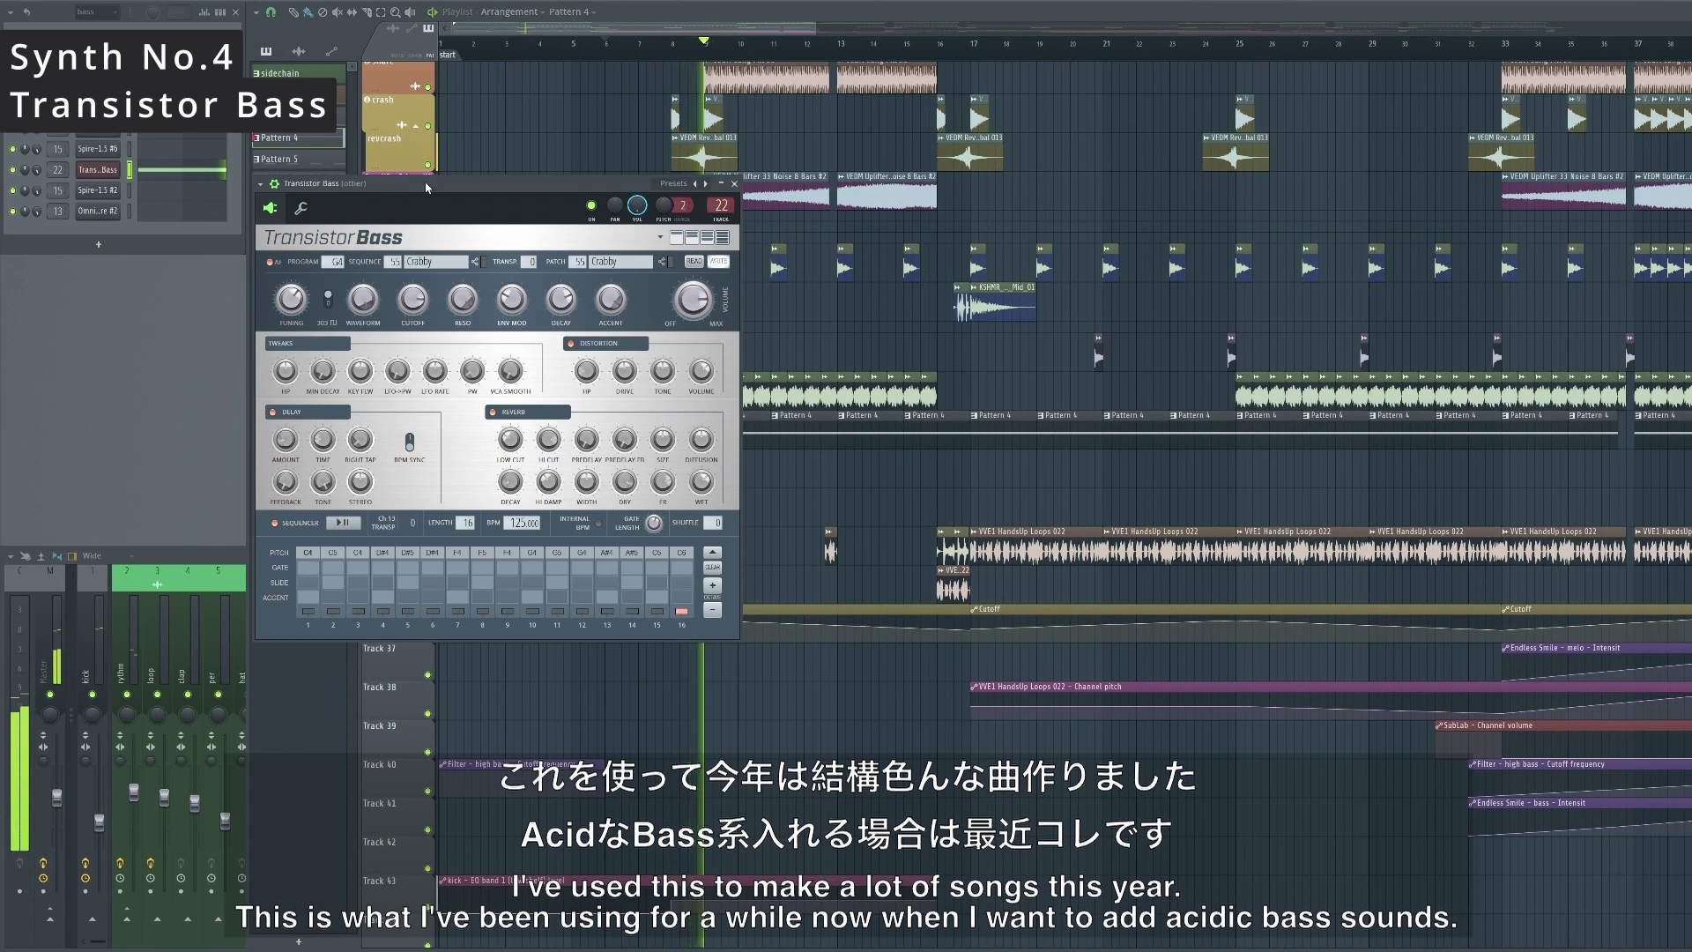
{"action": "left_click_drag", "start_coordinate": [421, 187], "coordinate": [282, 118]}
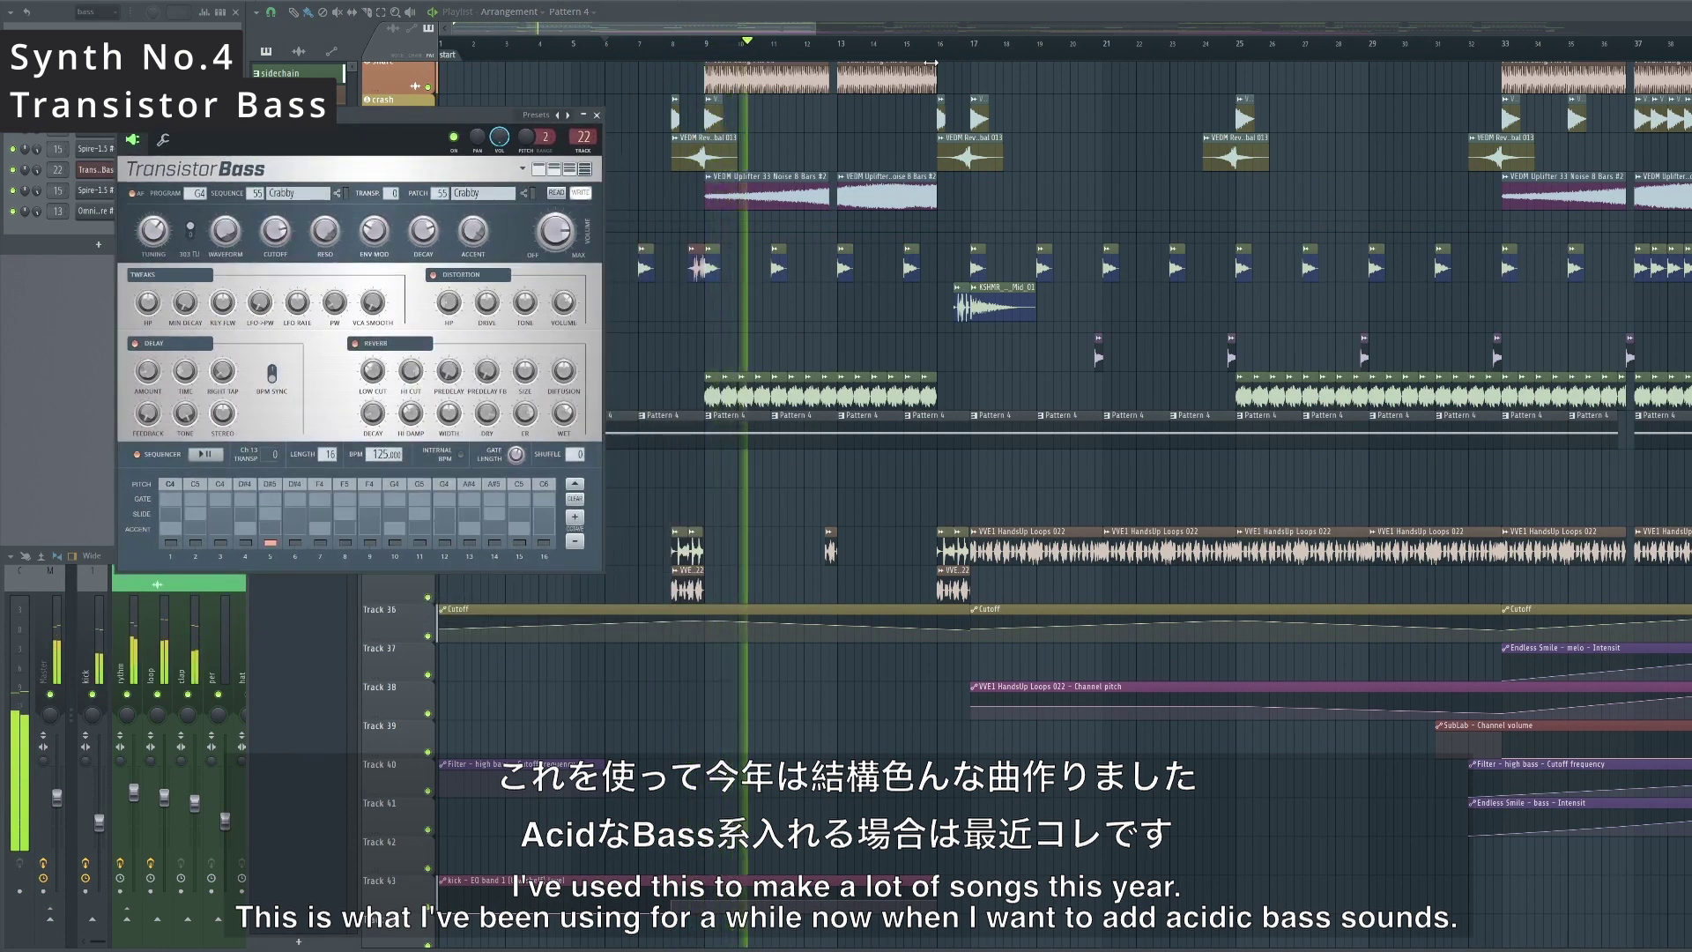
Solo Track 31 together with its Cutoff automation on Track 36 in the playlist.
{"action": "left_click", "coordinate": [332, 32]}
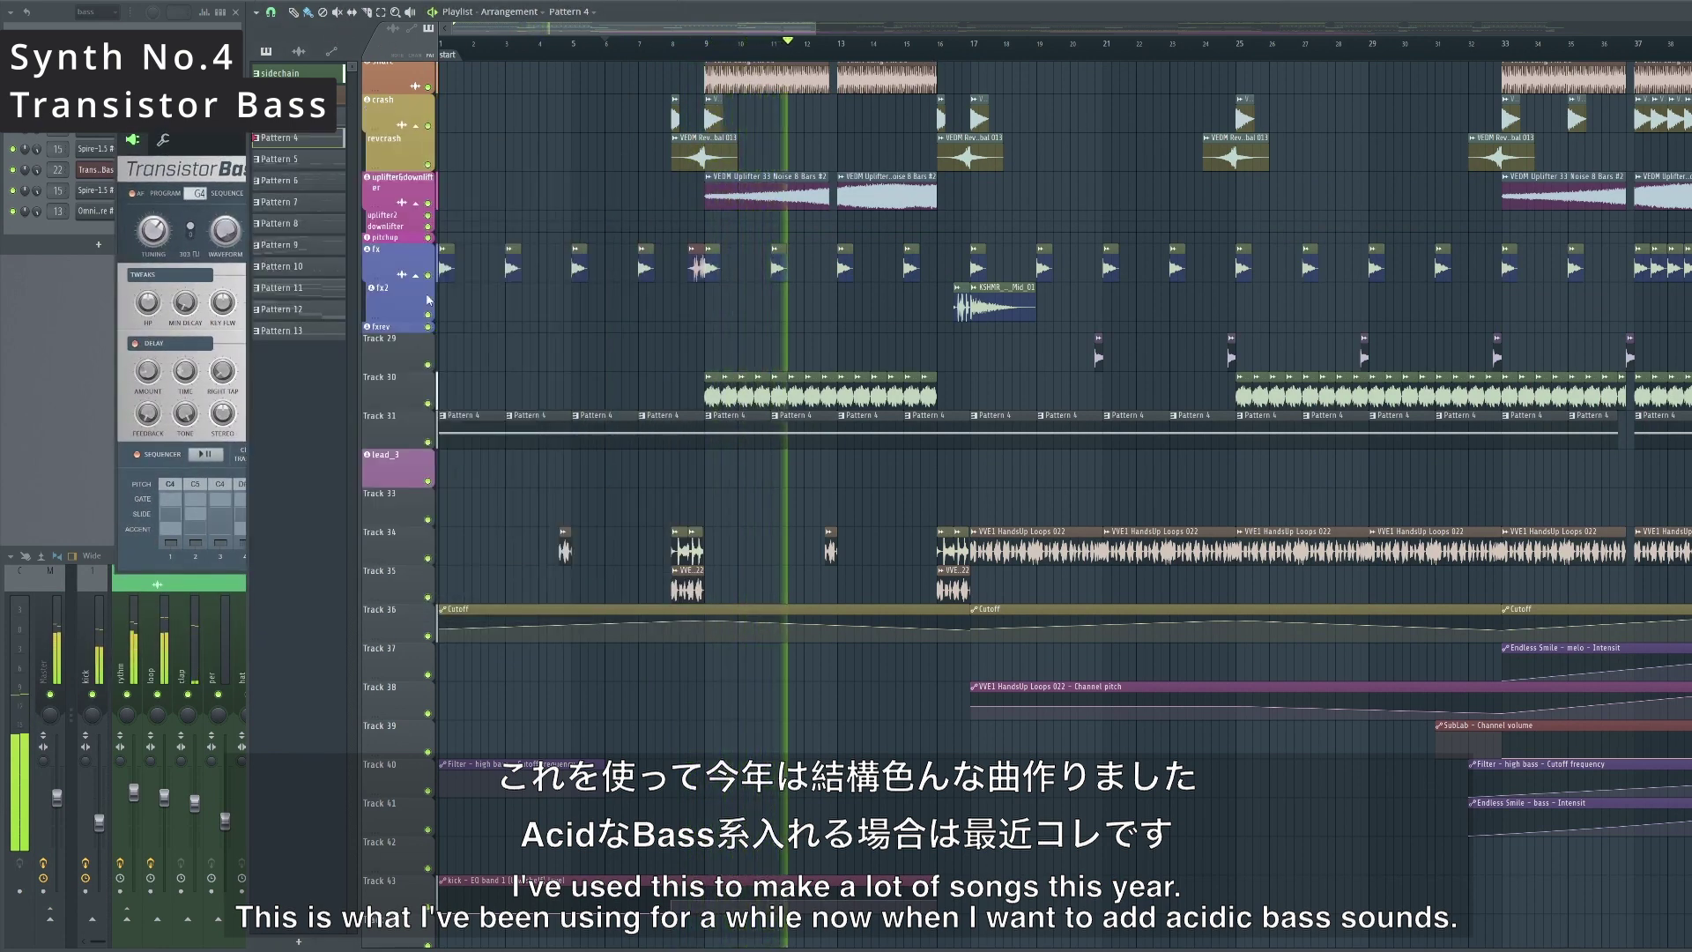
{"action": "right_click", "coordinate": [429, 442]}
{"action": "left_click", "coordinate": [429, 635]}
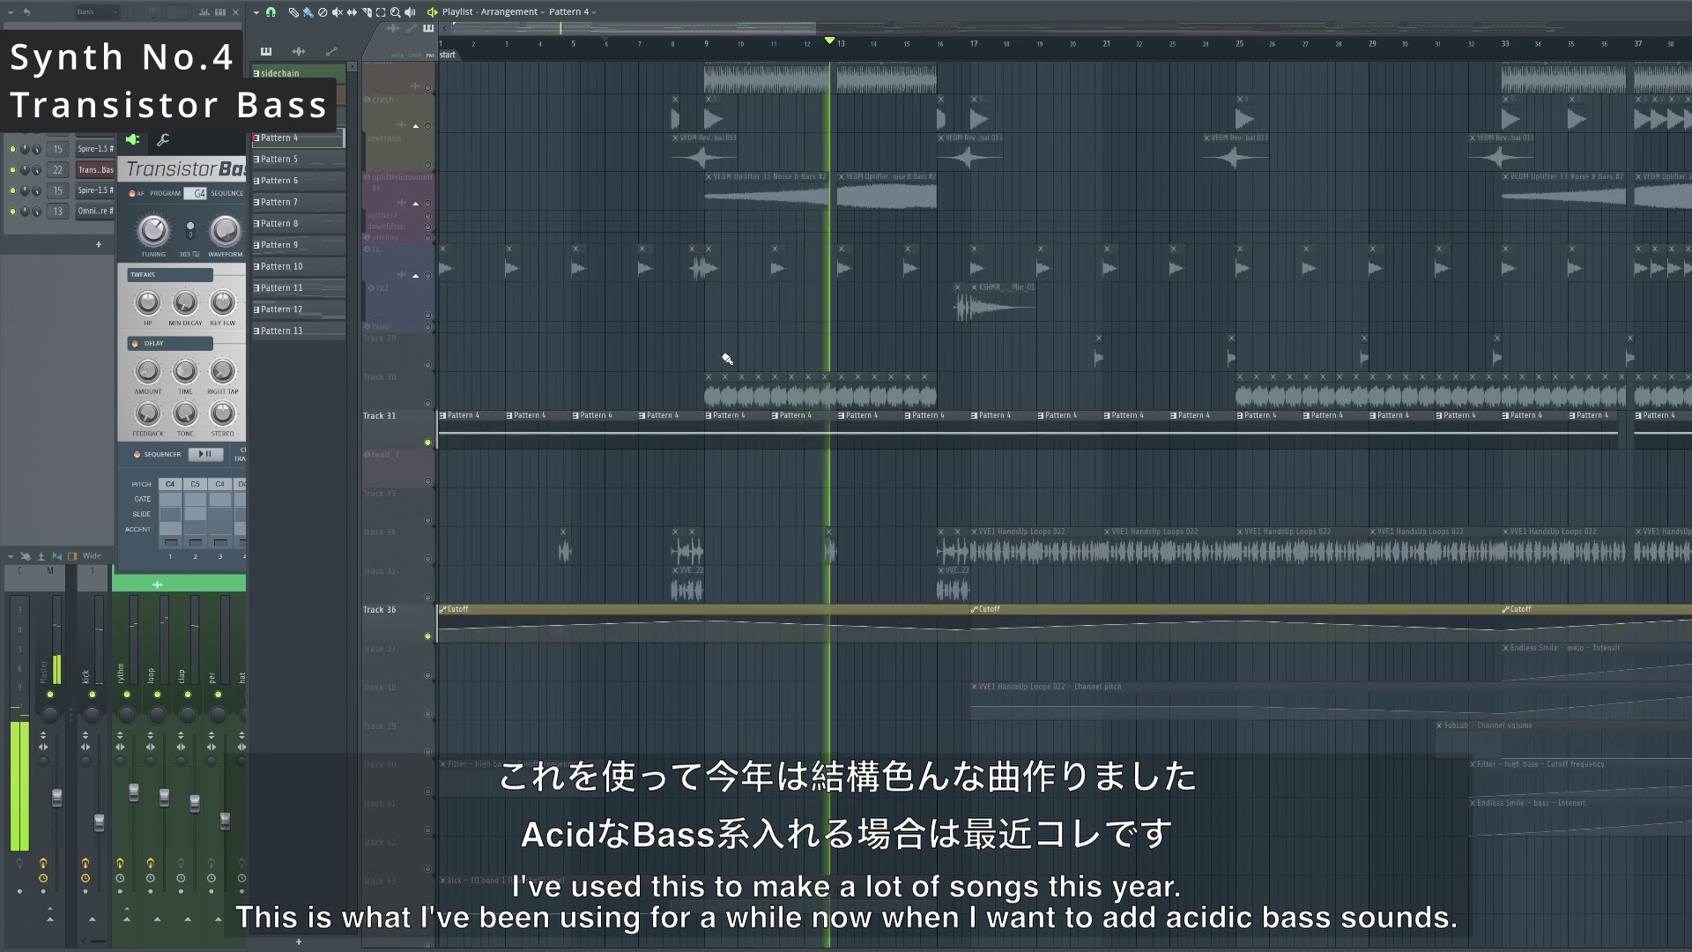
Play the soloed bass from bar 17, with the Transistor Bass window brought to the front beforehand.
{"action": "scroll", "coordinate": [725, 359], "scroll_direction": "down", "scroll_amount": 2}
{"action": "left_click", "coordinate": [190, 117]}
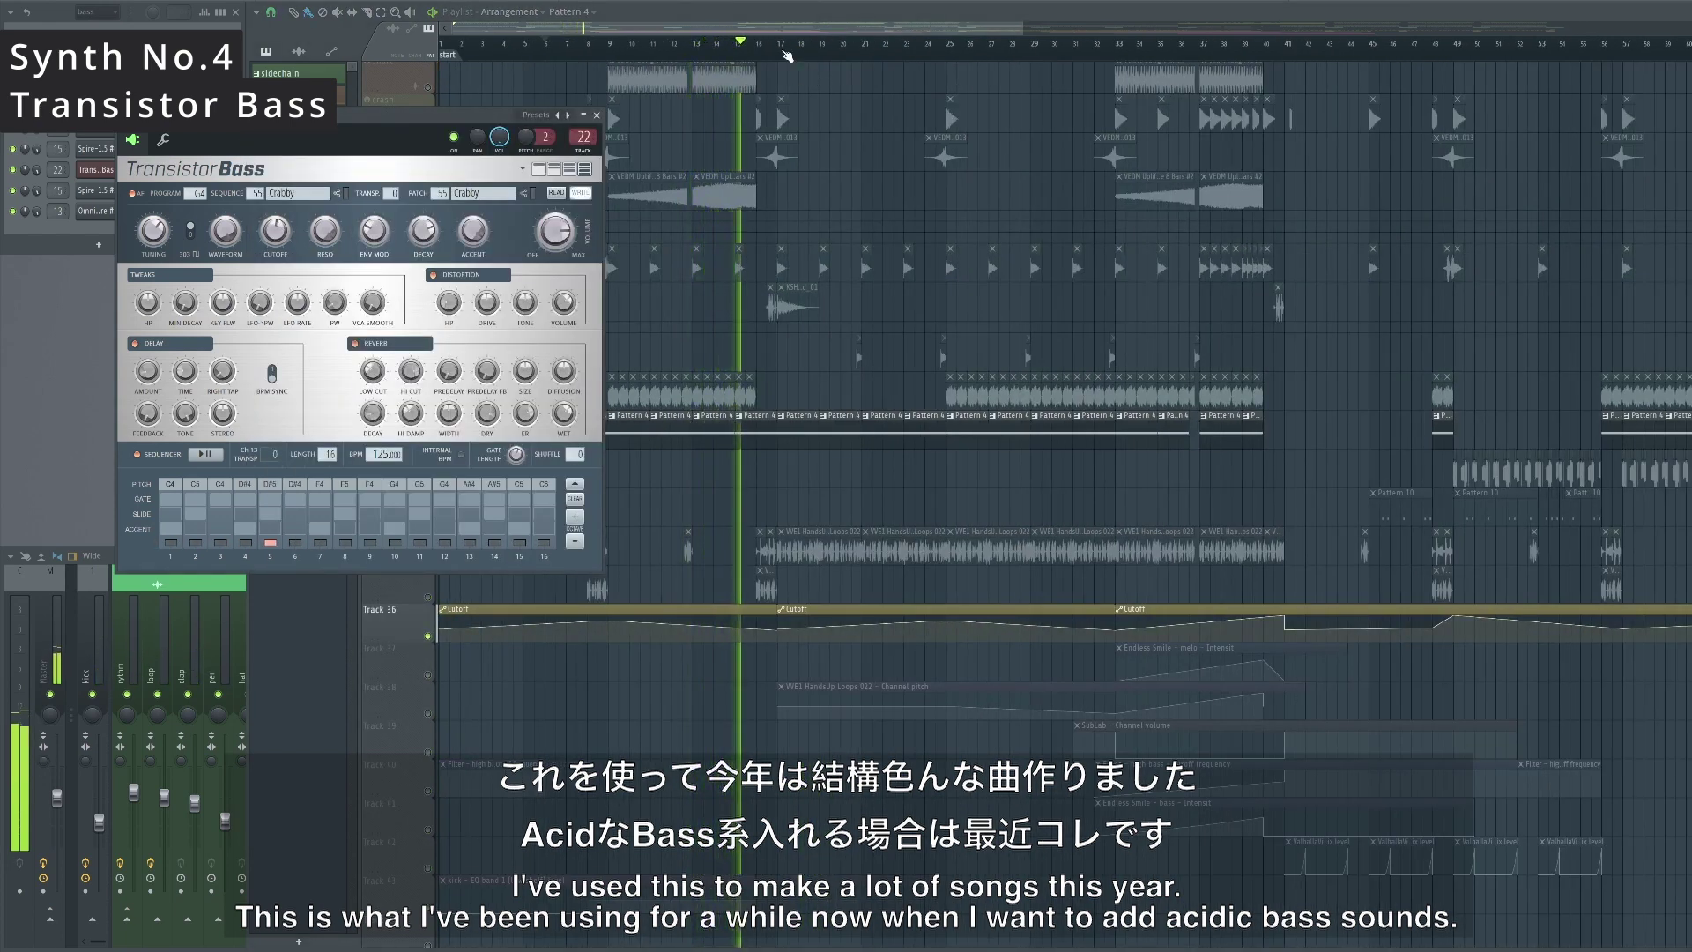
{"action": "left_click", "coordinate": [781, 44]}
{"action": "scroll", "coordinate": [783, 51], "scroll_direction": "right", "scroll_amount": 1}
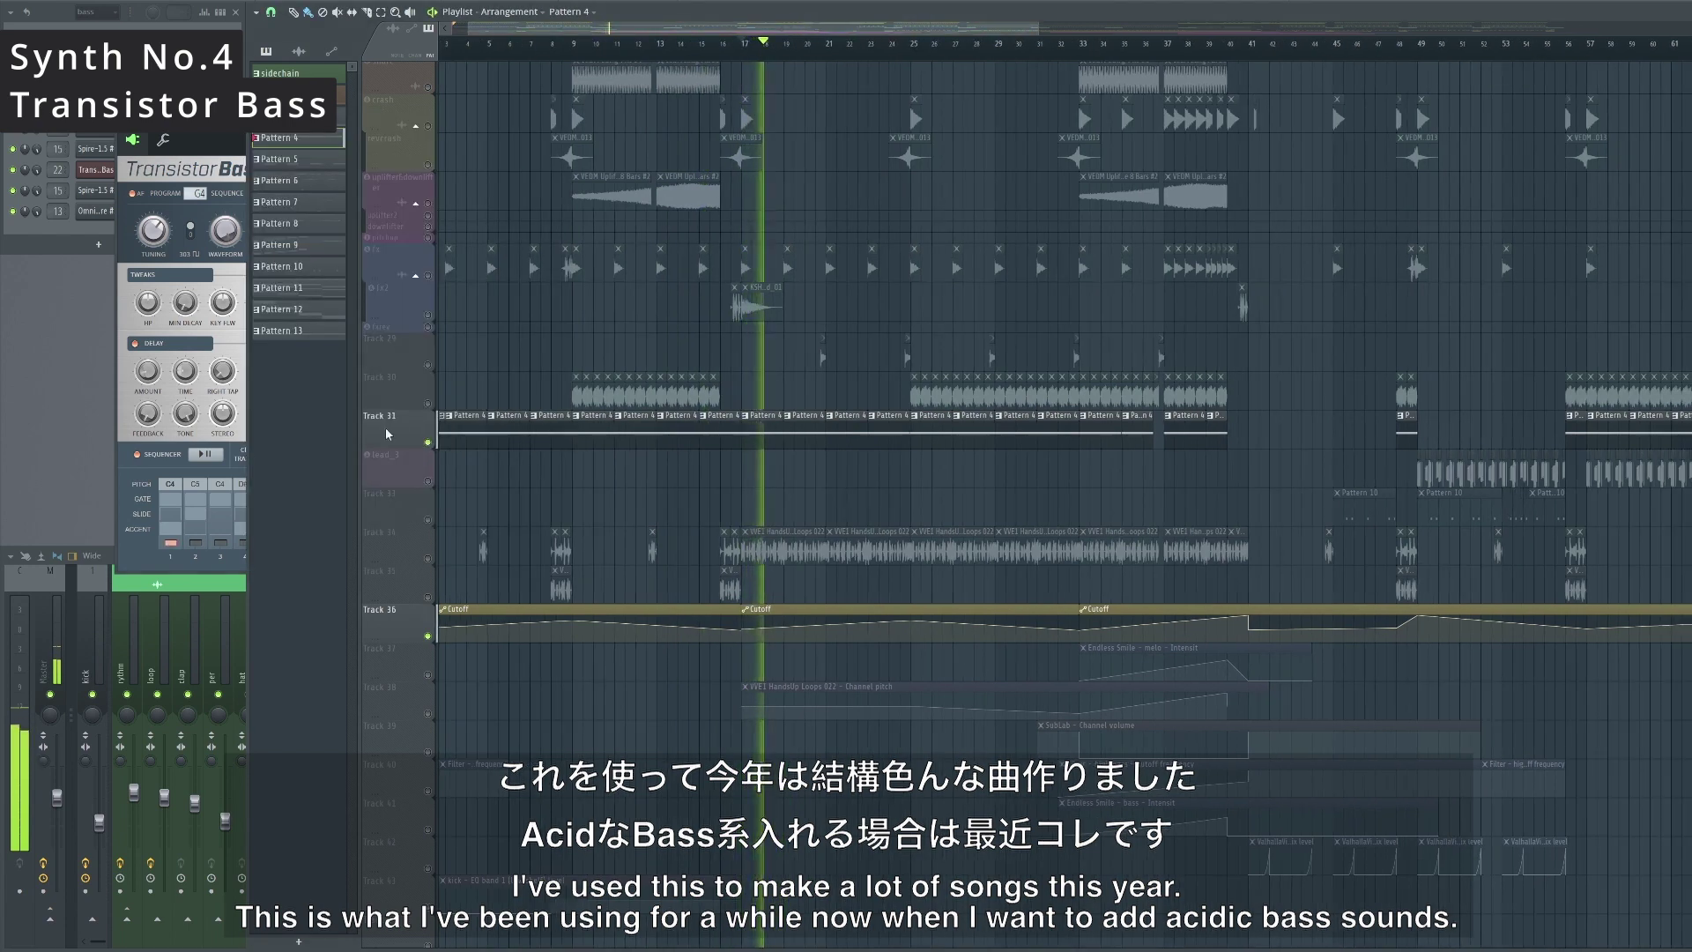
Unsolo Track 31 so all playlist tracks play together.
{"action": "right_click", "coordinate": [427, 442]}
{"action": "right_click", "coordinate": [427, 441]}
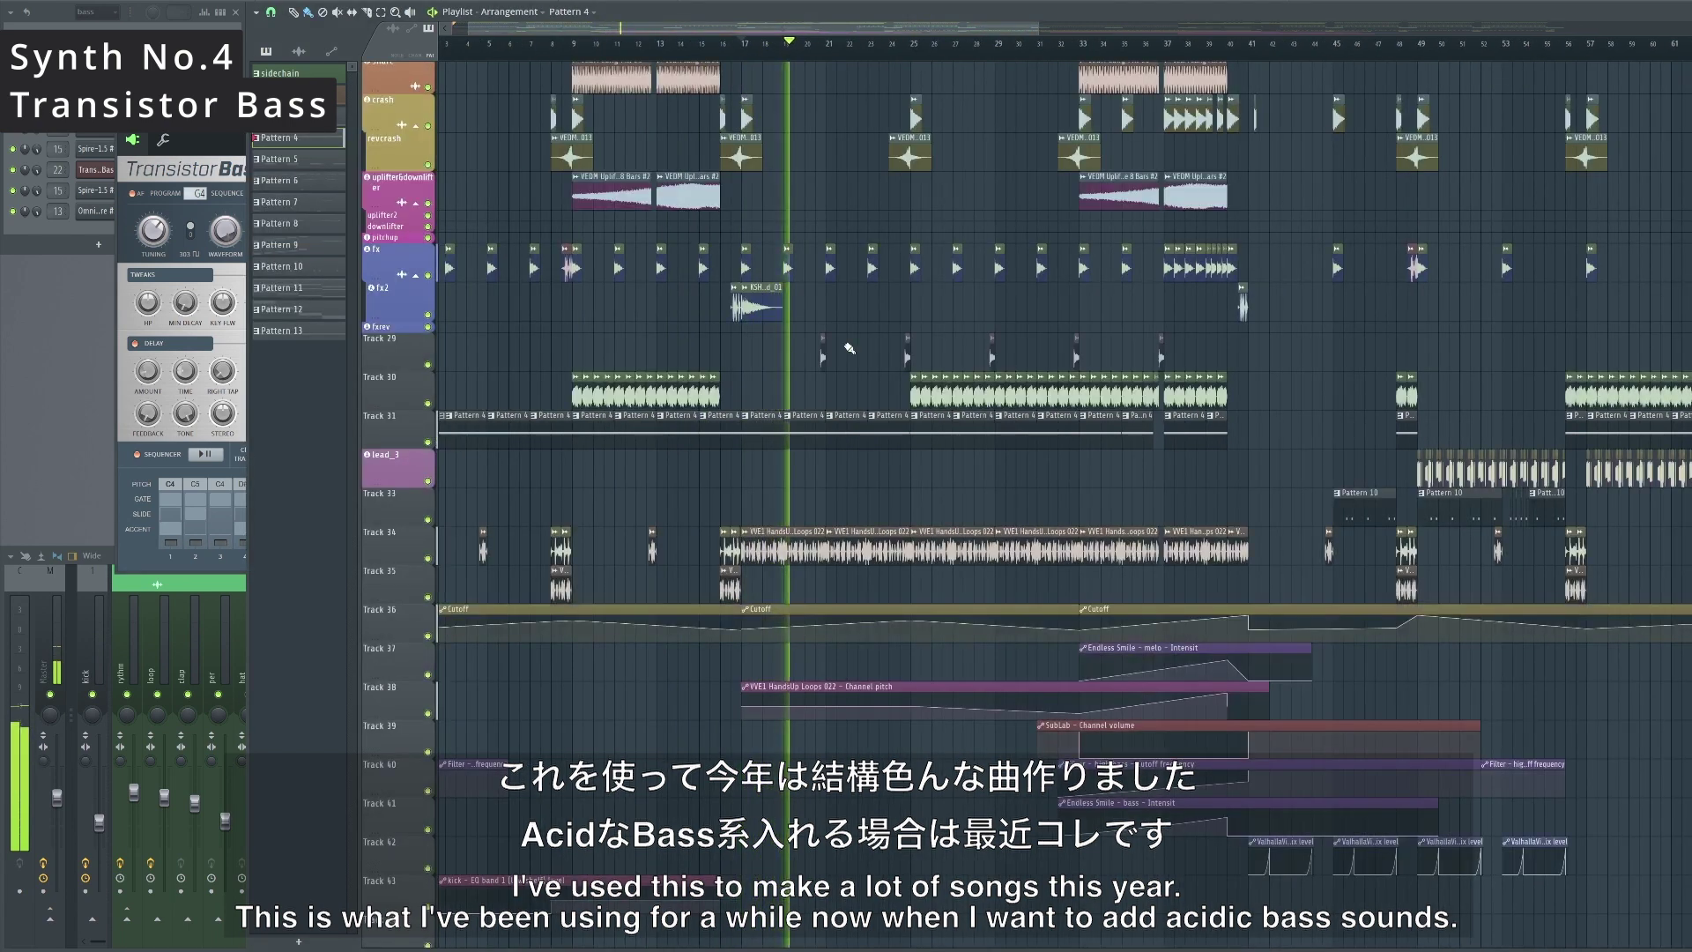
{"action": "scroll", "coordinate": [846, 345], "scroll_direction": "down", "scroll_amount": 1}
{"action": "scroll", "coordinate": [849, 349], "scroll_direction": "down", "scroll_amount": 2}
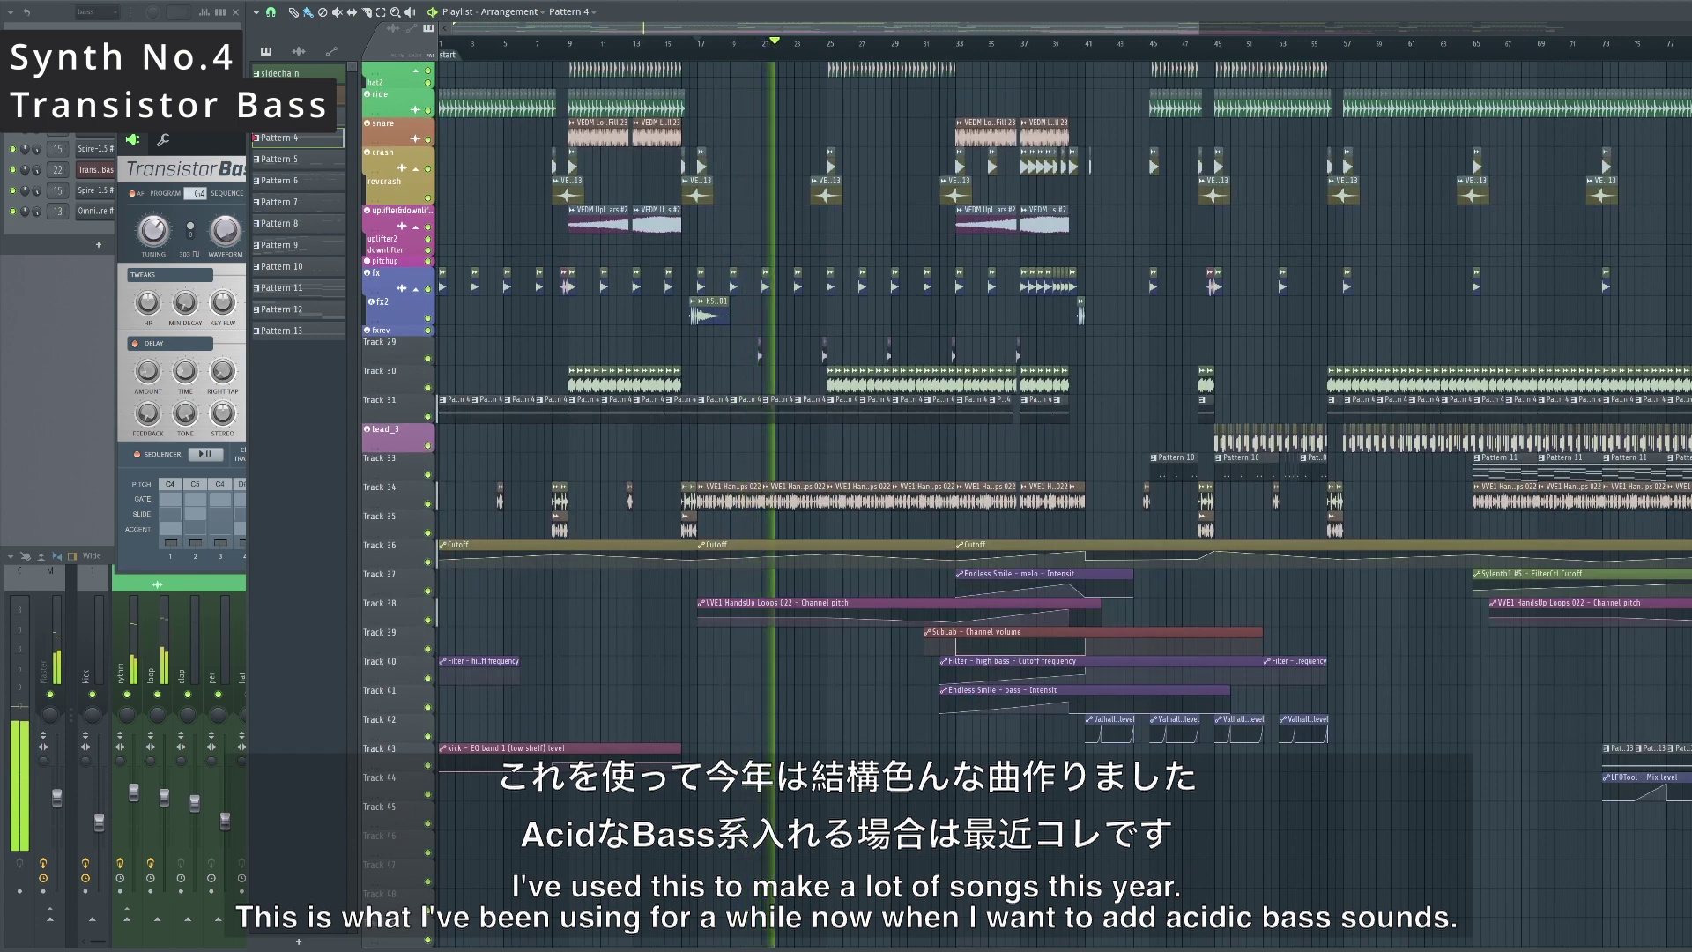
Bring the Transistor Bass window back to the front and reposition it while reviewing the playing arrangement.
{"action": "left_click", "coordinate": [186, 117]}
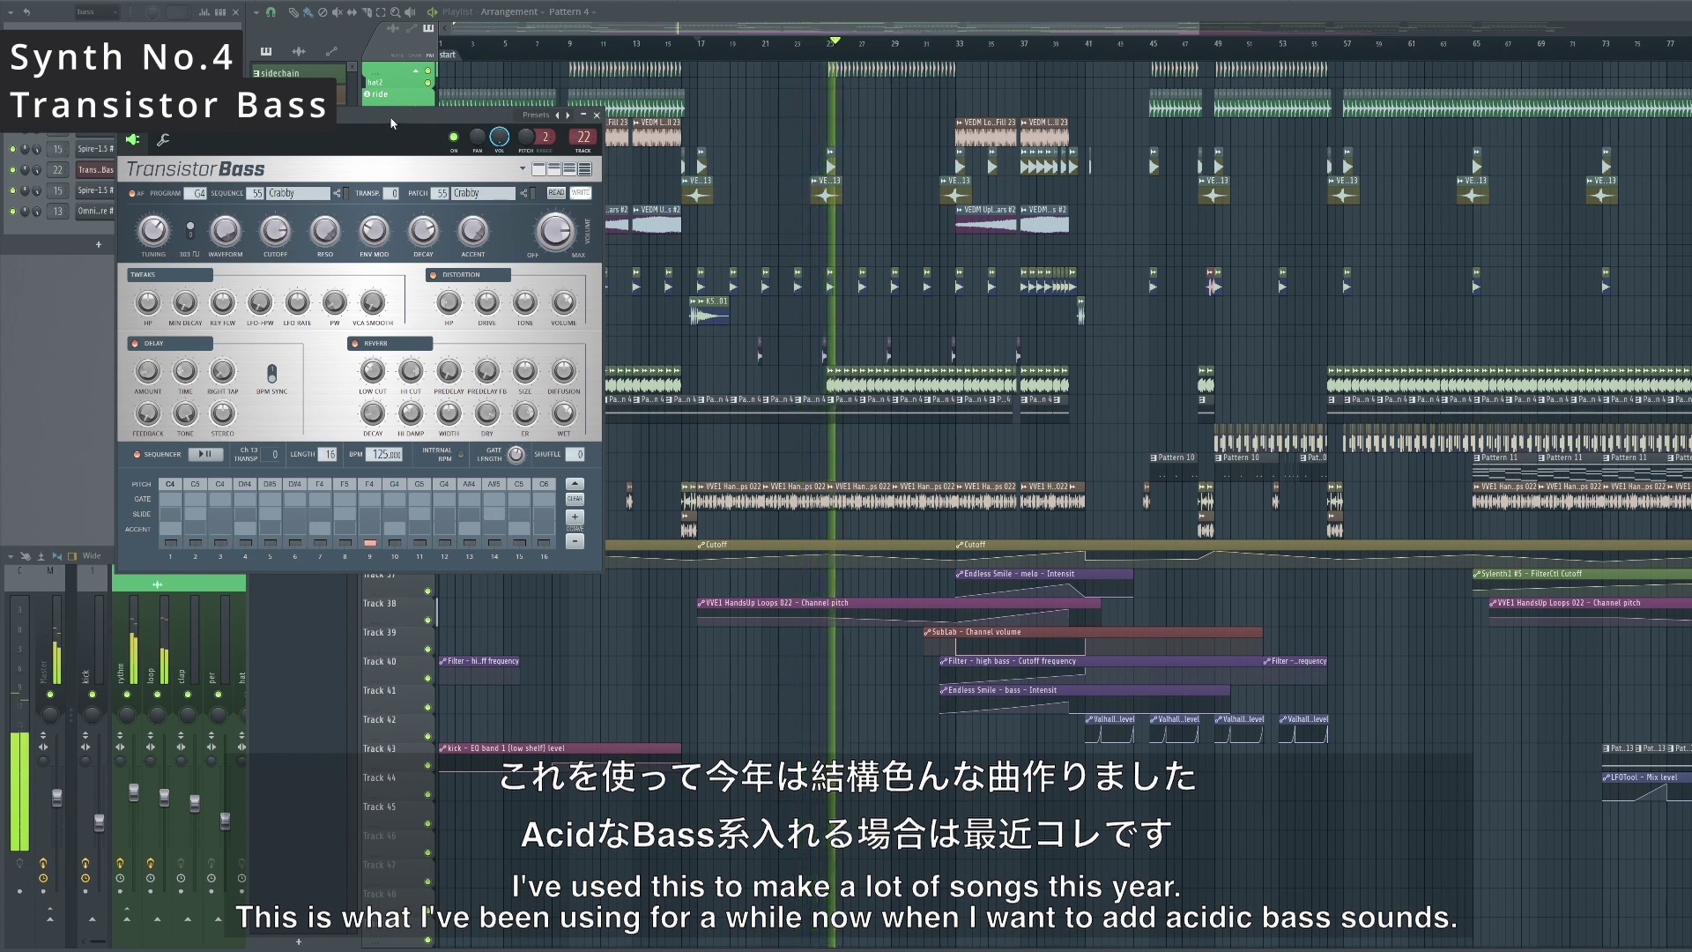
{"action": "left_click_drag", "start_coordinate": [389, 116], "coordinate": [353, 113]}
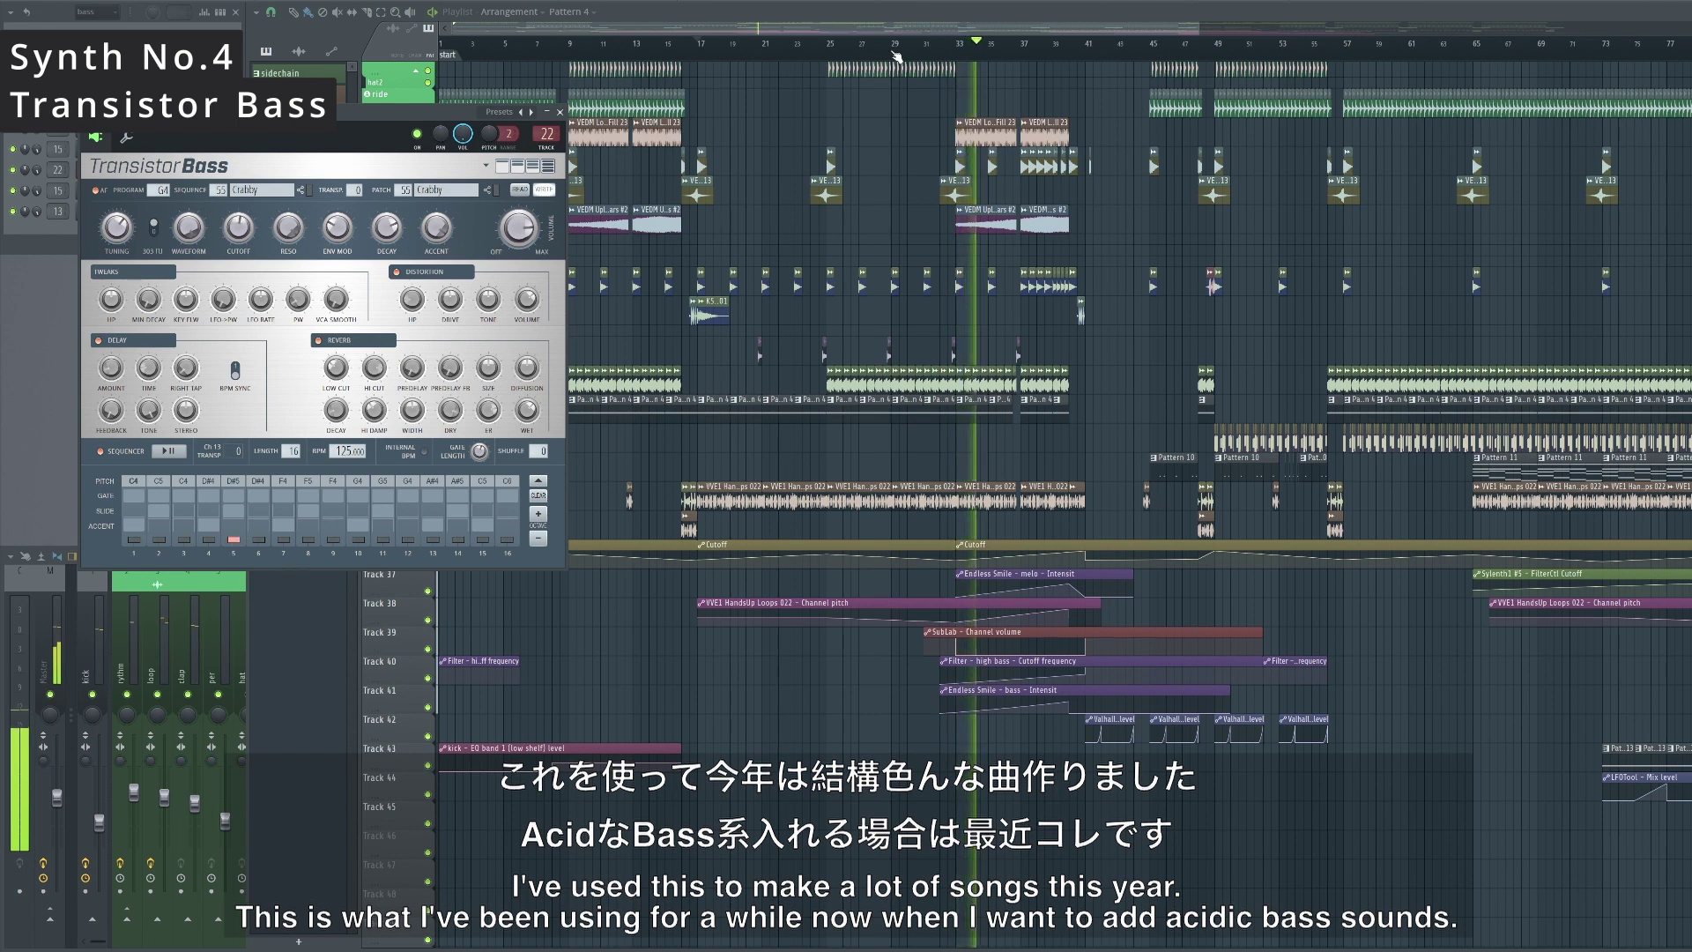
{"action": "scroll", "coordinate": [1210, 446], "scroll_direction": "up", "scroll_amount": 4}
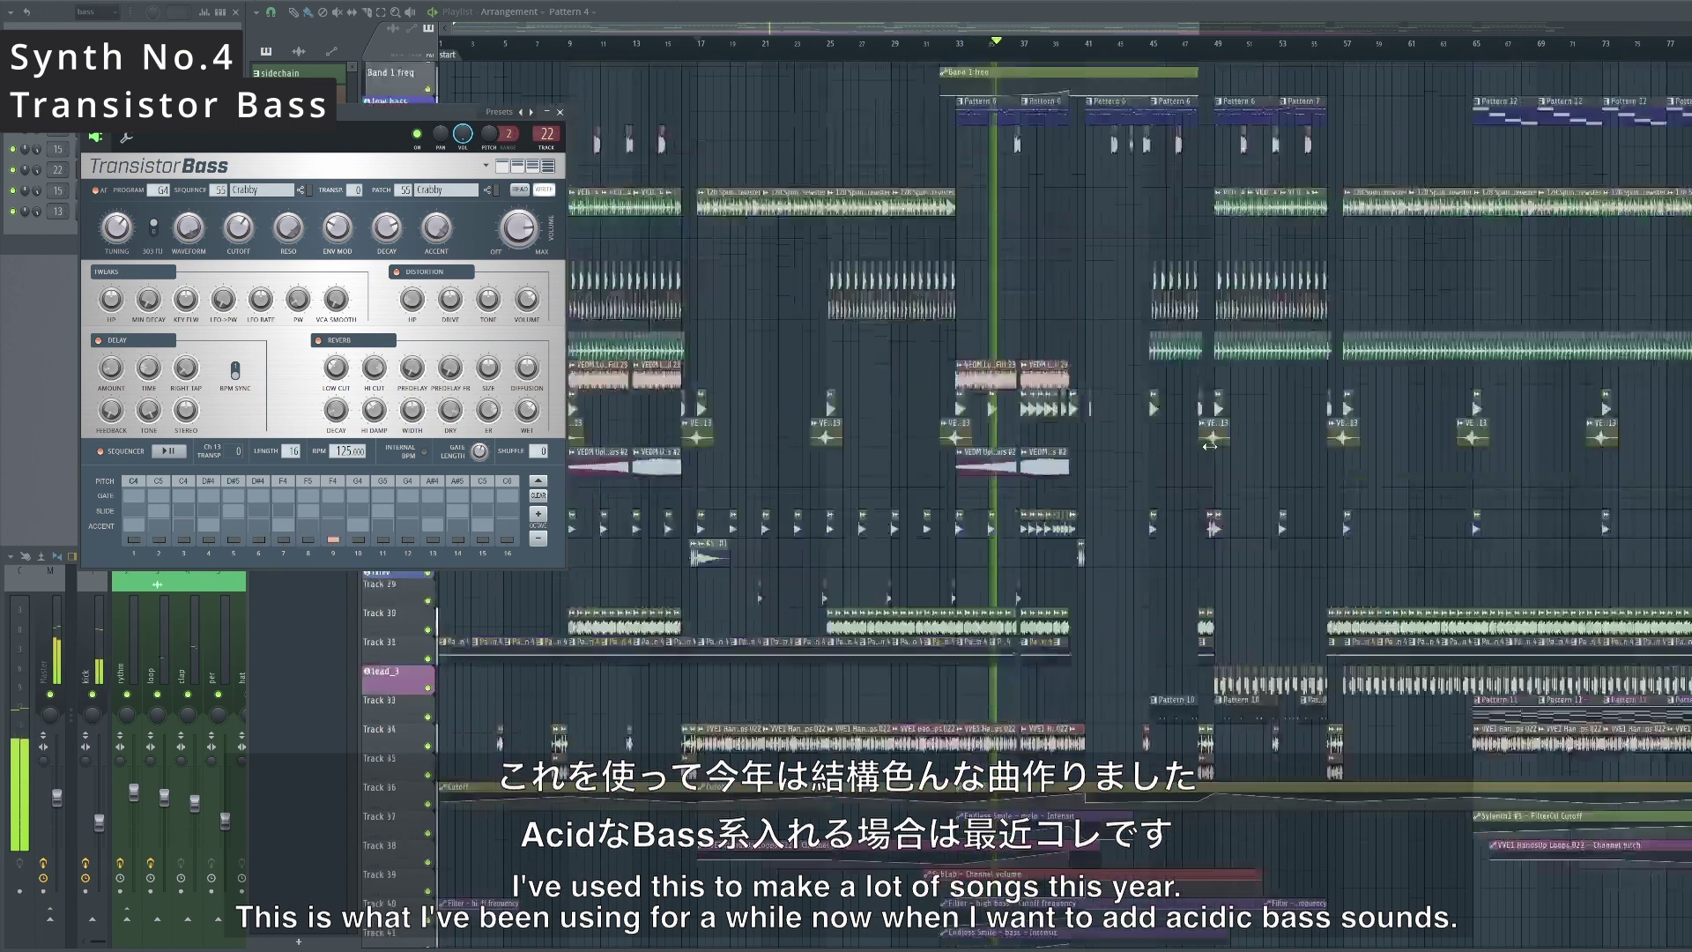
{"action": "scroll", "coordinate": [1210, 447], "scroll_direction": "down", "scroll_amount": 2}
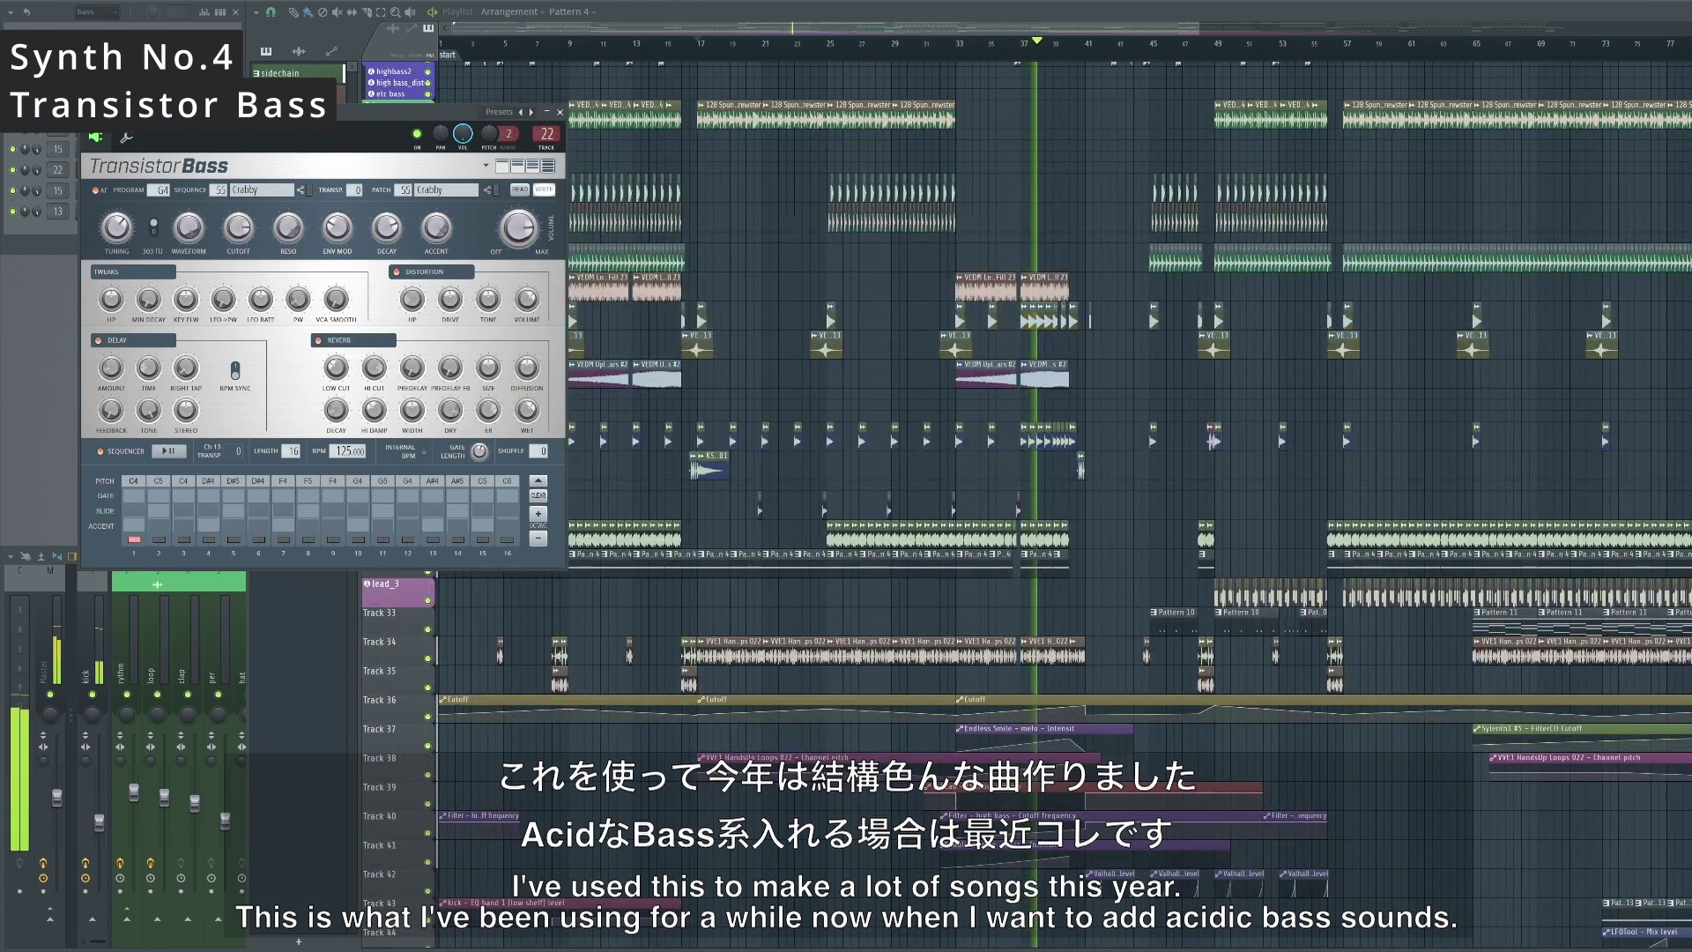
{"action": "left_click_drag", "start_coordinate": [282, 112], "coordinate": [303, 105]}
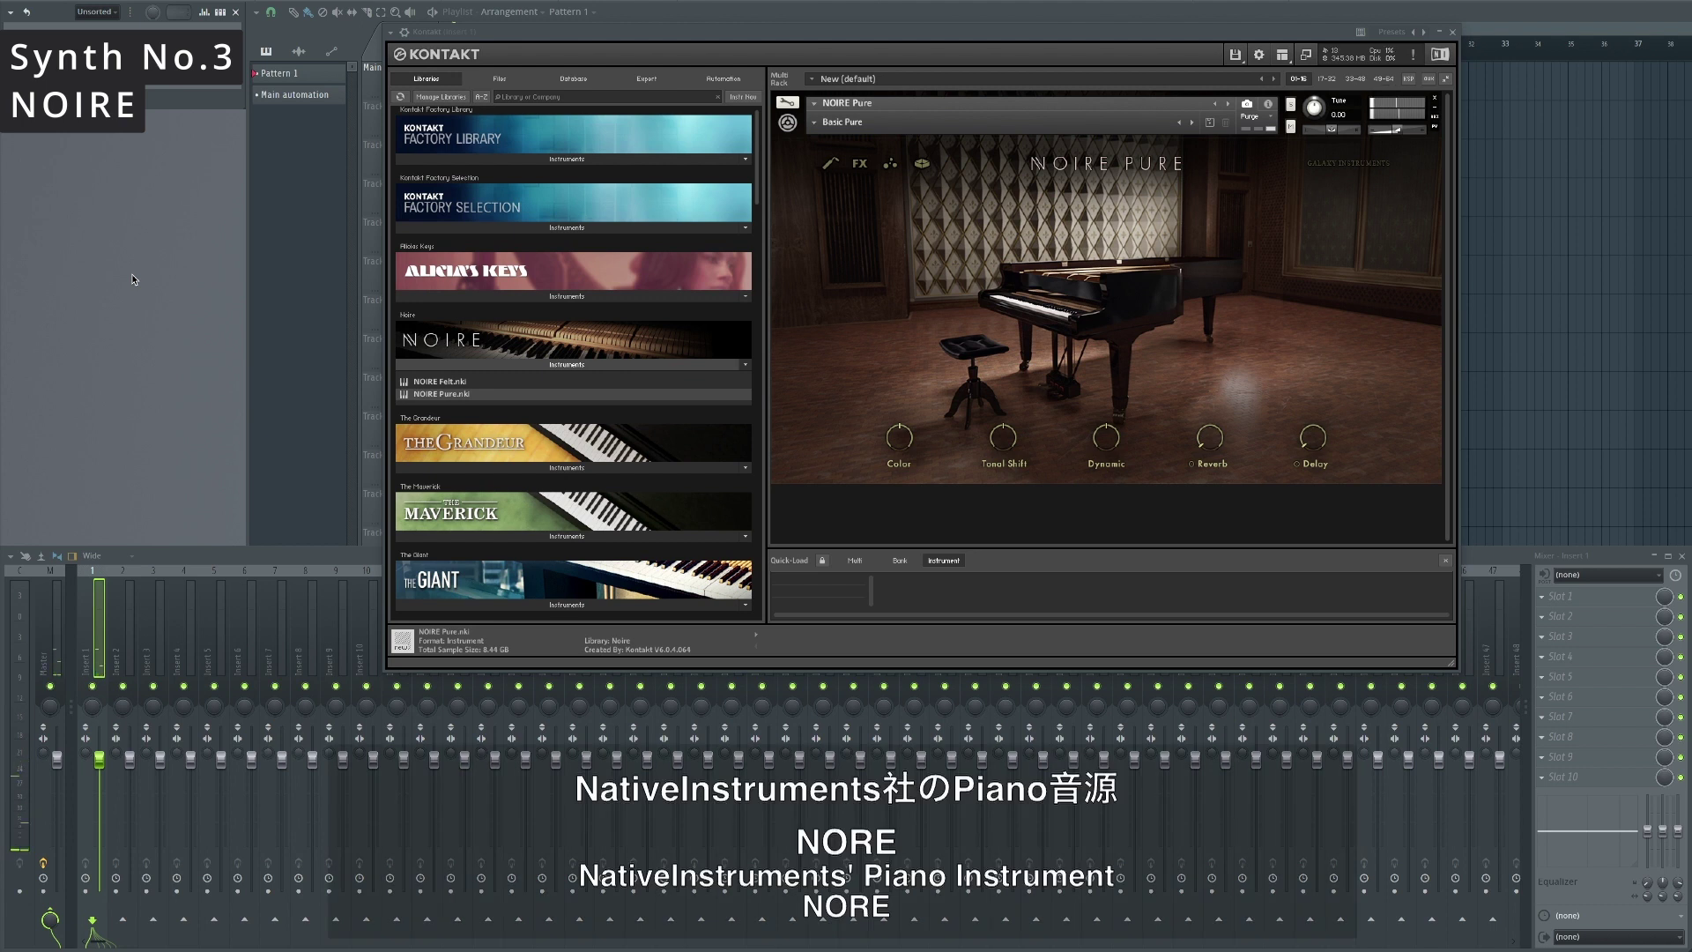
Load another snapshot in NOIRE Pure, then advance through the snapshots to Mellow & Noisy.
{"action": "left_click", "coordinate": [815, 125]}
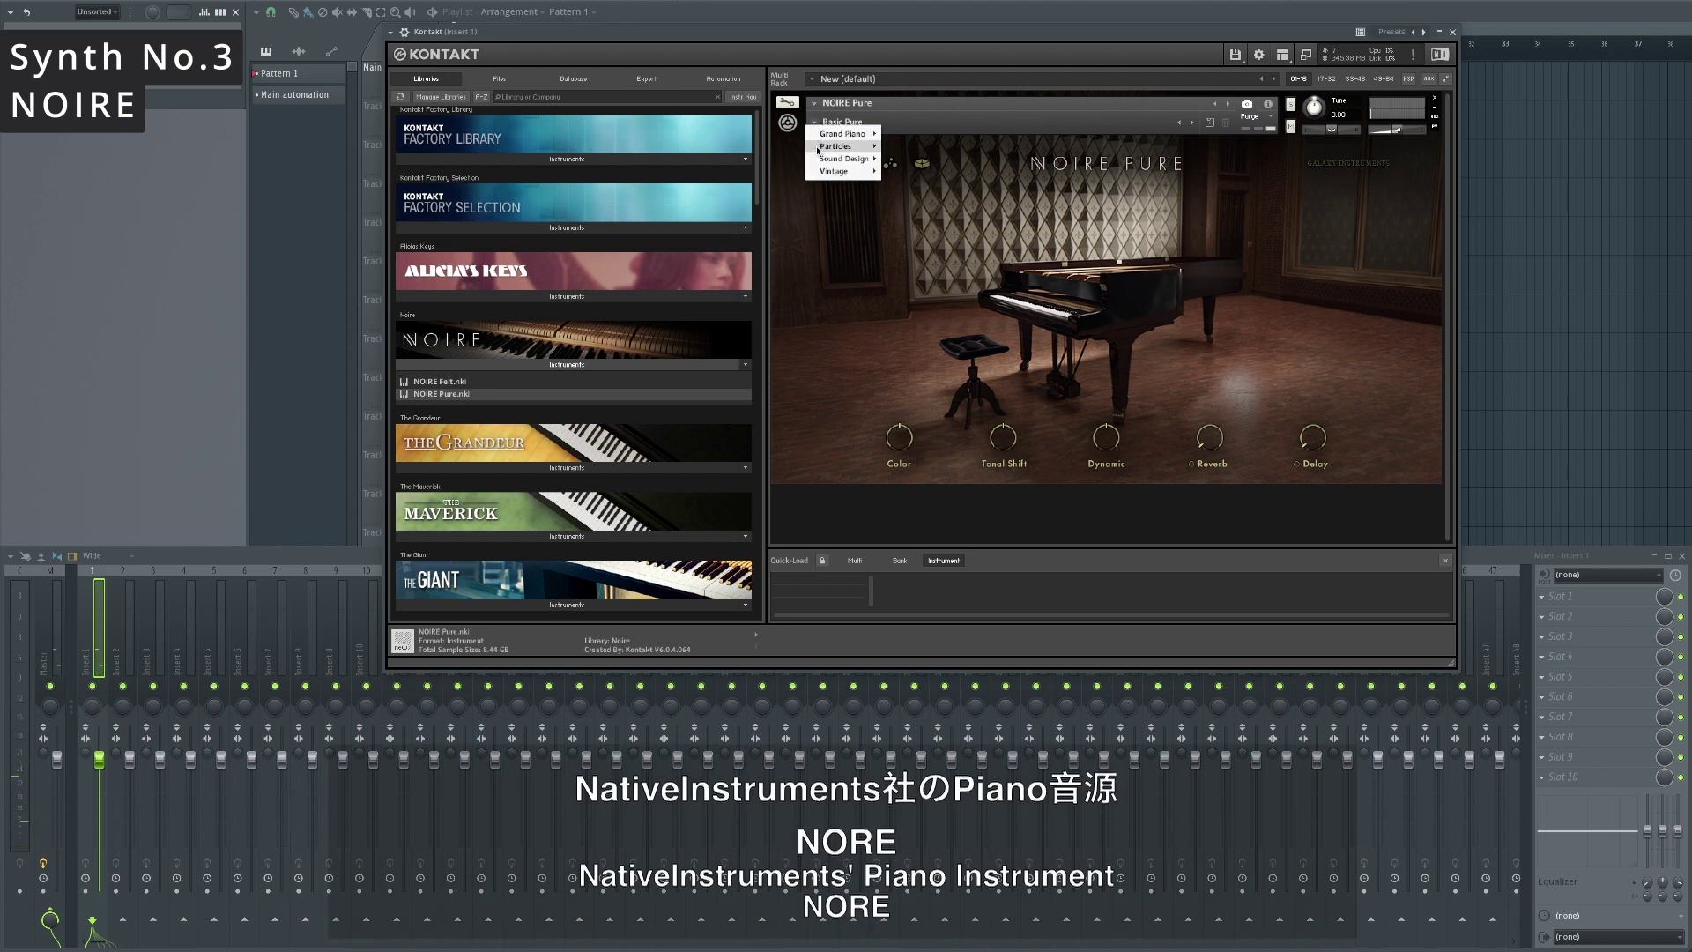
{"action": "mouse_move", "coordinate": [825, 176]}
{"action": "left_click", "coordinate": [917, 168]}
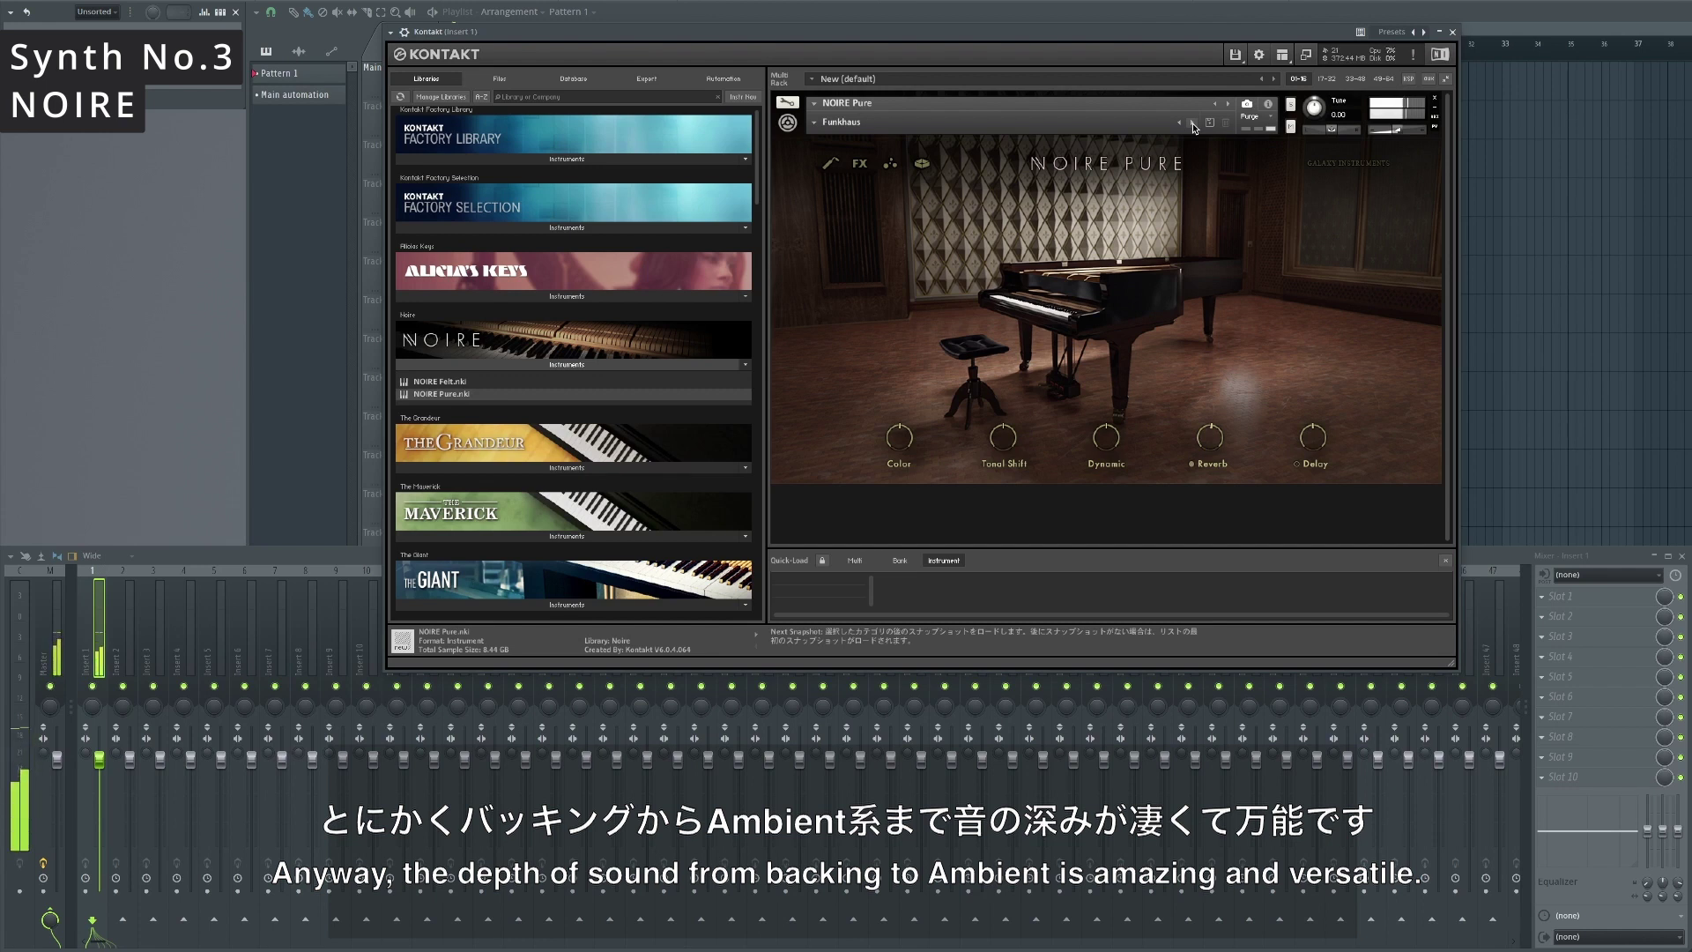
{"action": "left_click", "coordinate": [1193, 125]}
{"action": "left_click", "coordinate": [1193, 124]}
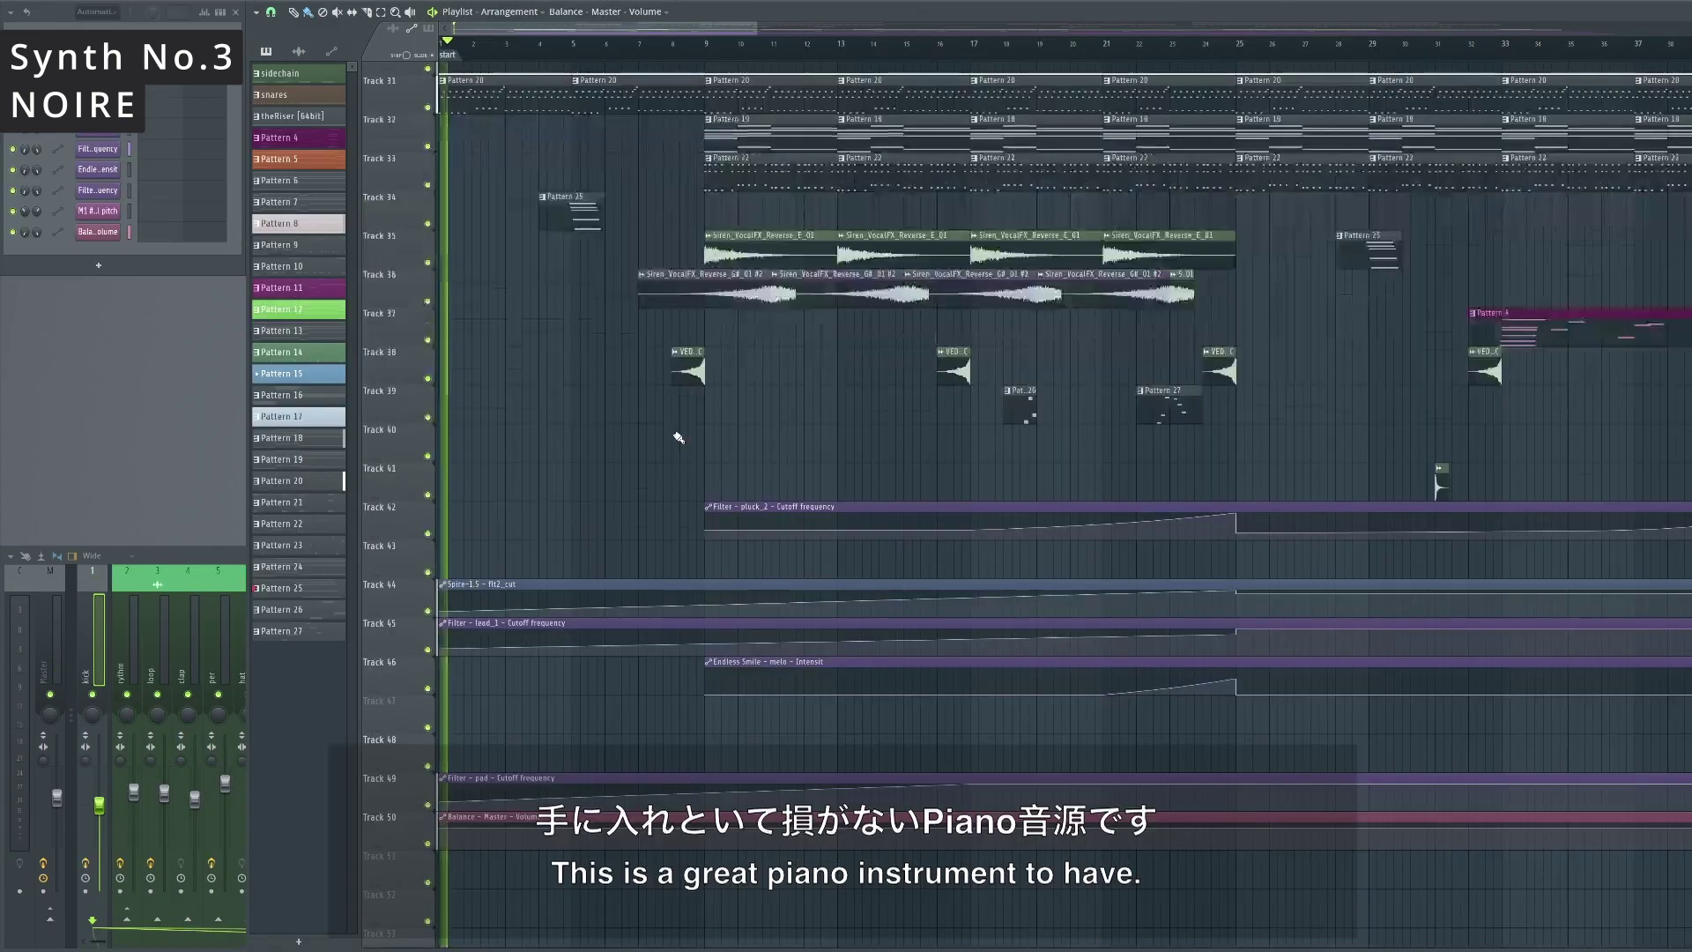
Play from the start of the KSHMR Long Sweep 12 clip, then open the NOIRE Felt piano channel on mixer track 23.
{"action": "scroll", "coordinate": [476, 341], "scroll_direction": "up", "scroll_amount": 5}
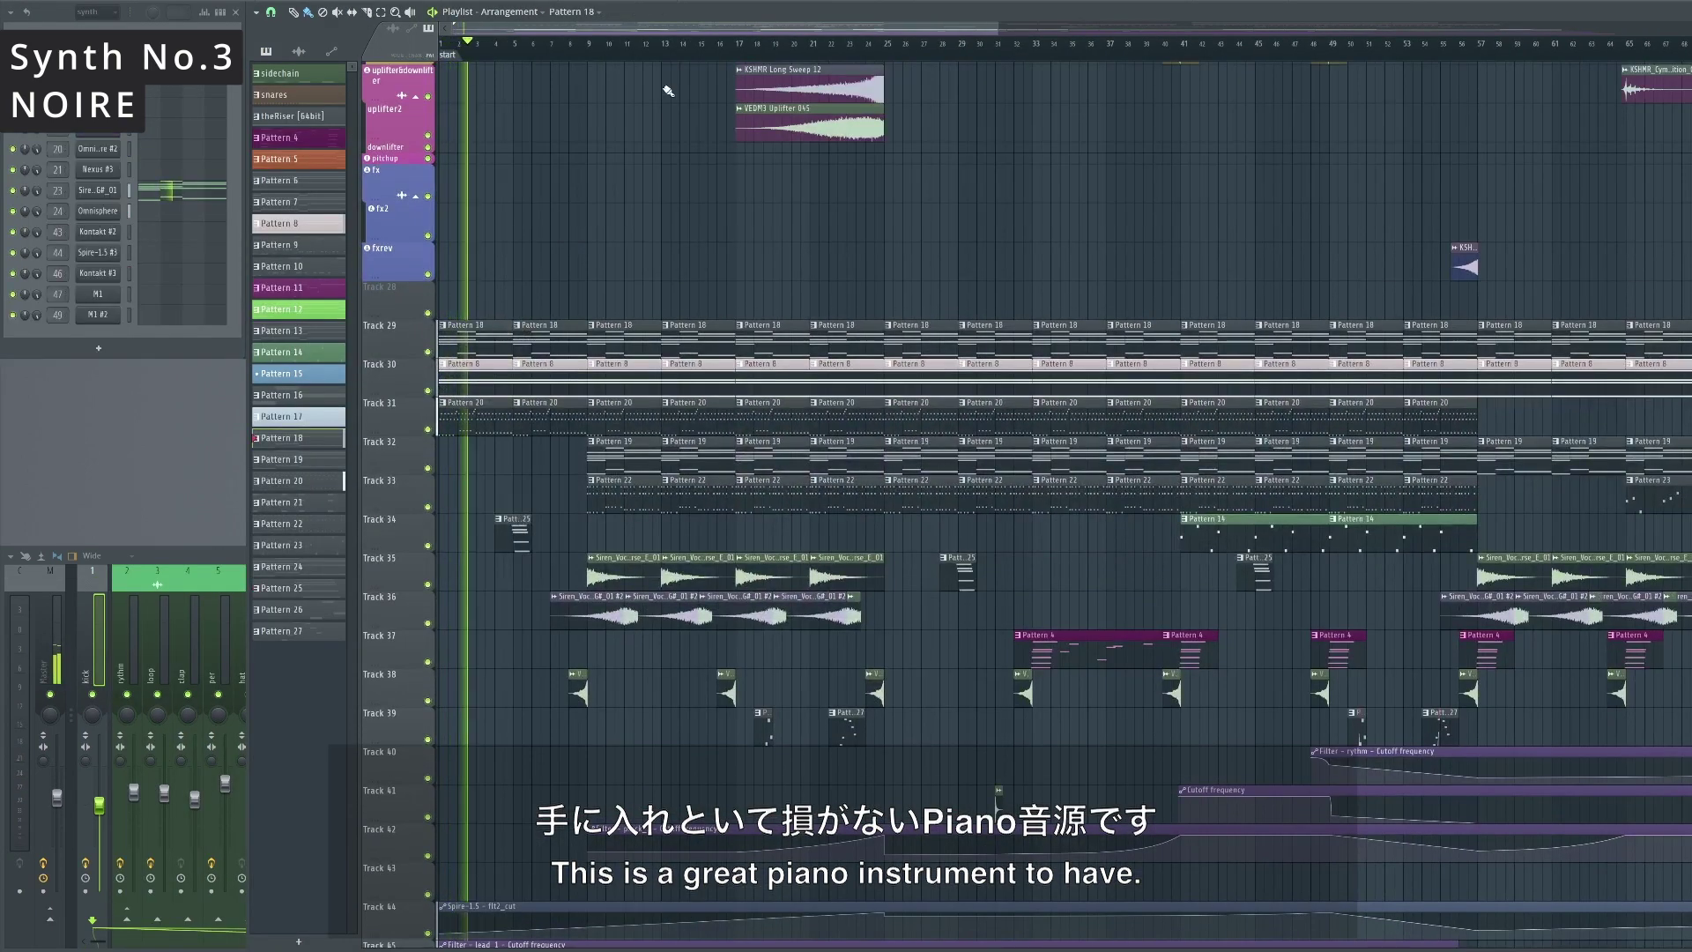
{"action": "left_click", "coordinate": [755, 55]}
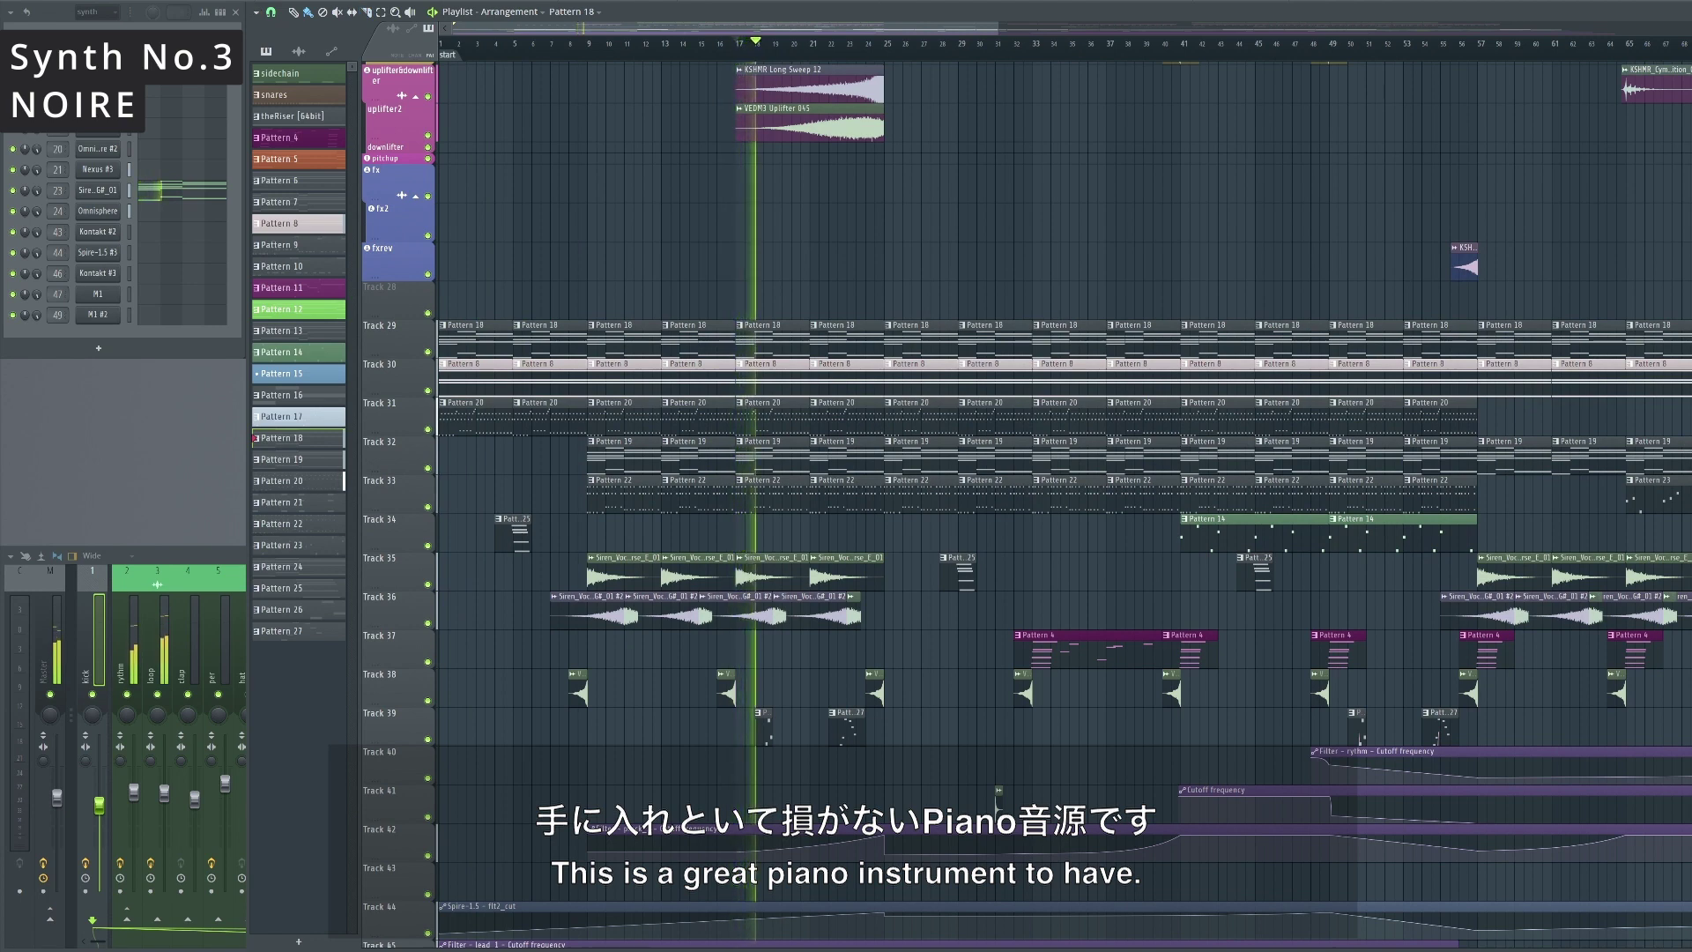
{"action": "key", "text": "space"}
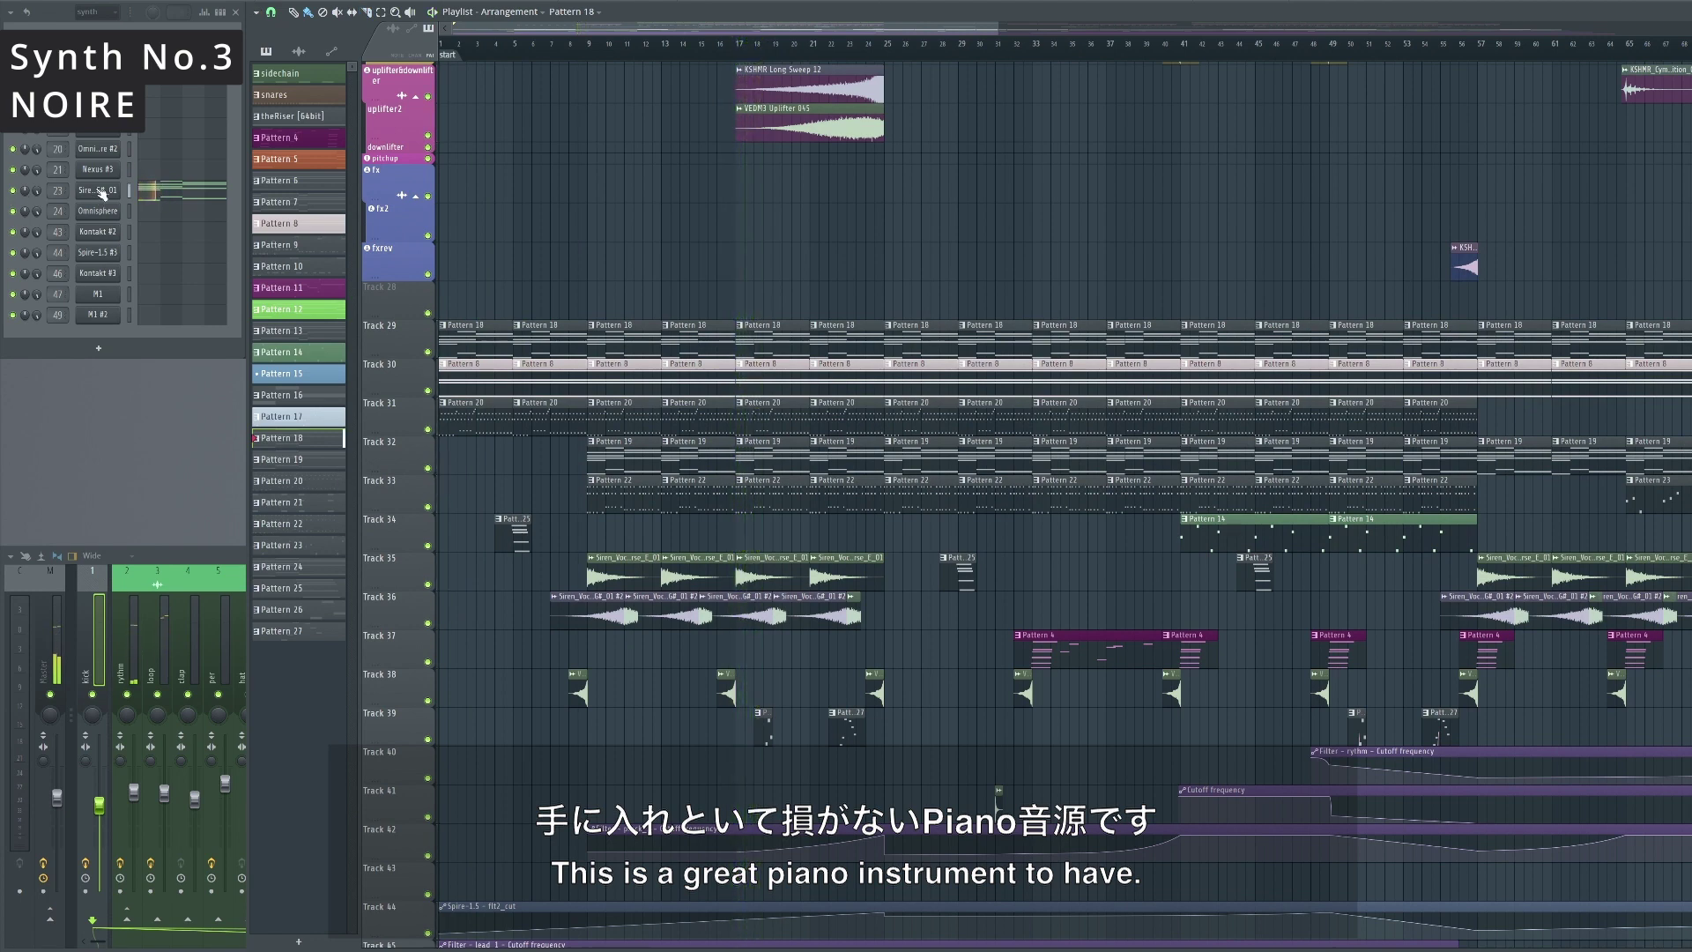
{"action": "left_click", "coordinate": [97, 190]}
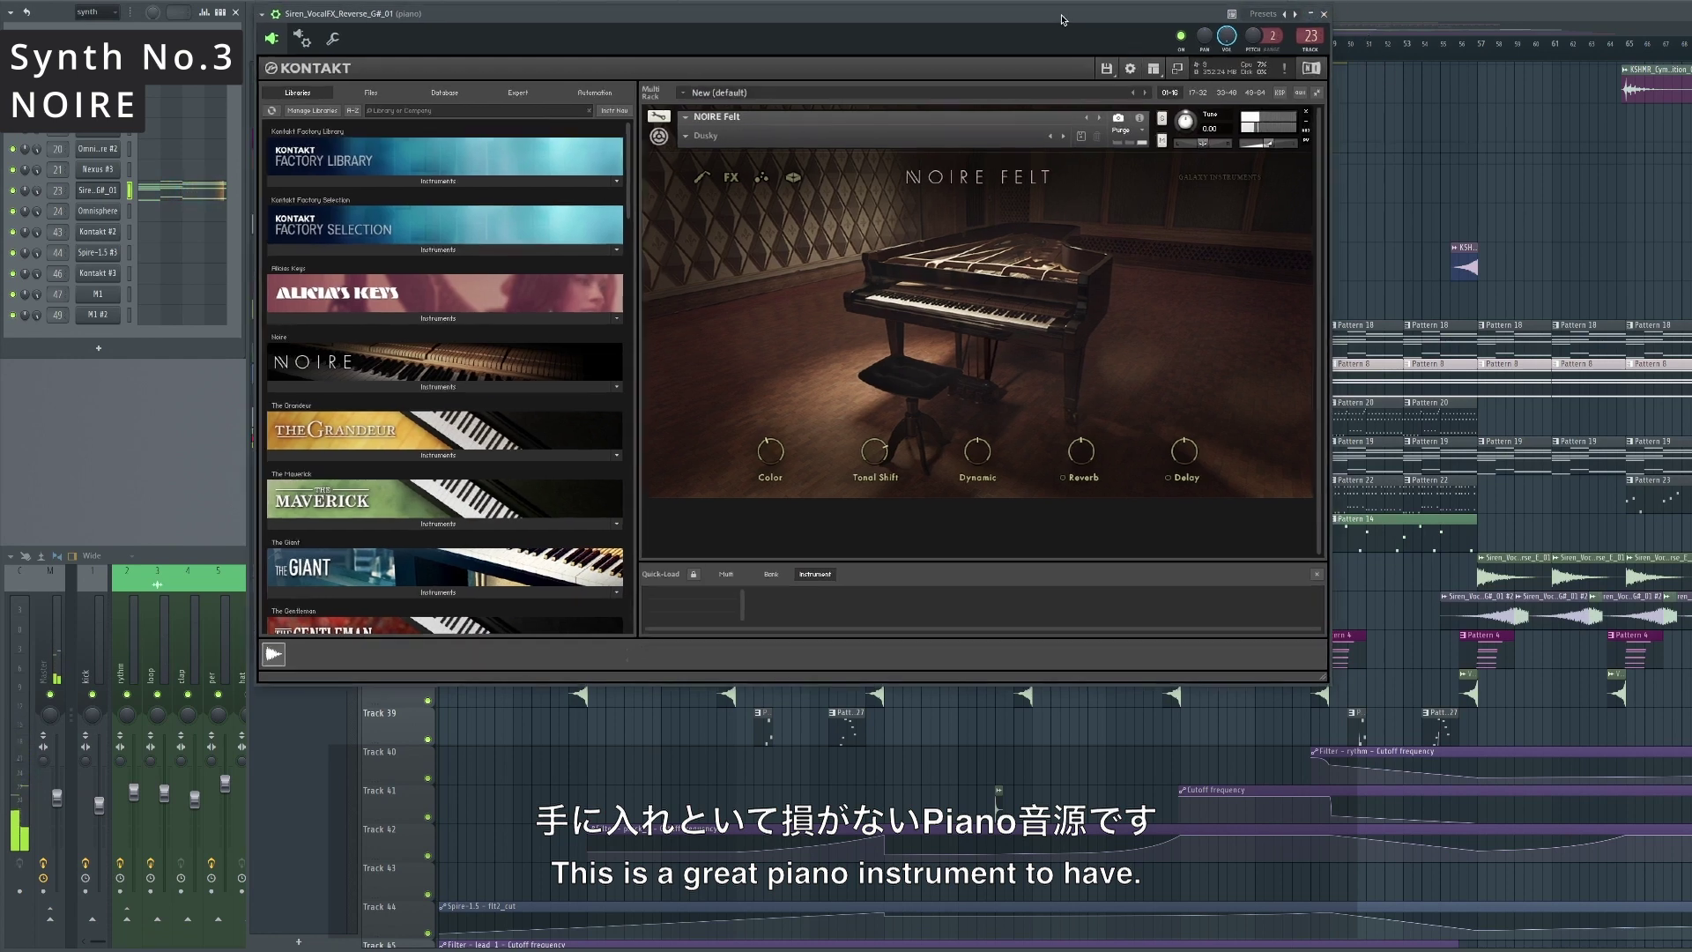
Play the song arrangement and reposition the NOIRE Felt window while listening to the piano in context.
{"action": "left_click_drag", "start_coordinate": [1084, 8], "coordinate": [1020, 25]}
{"action": "key", "text": "space"}
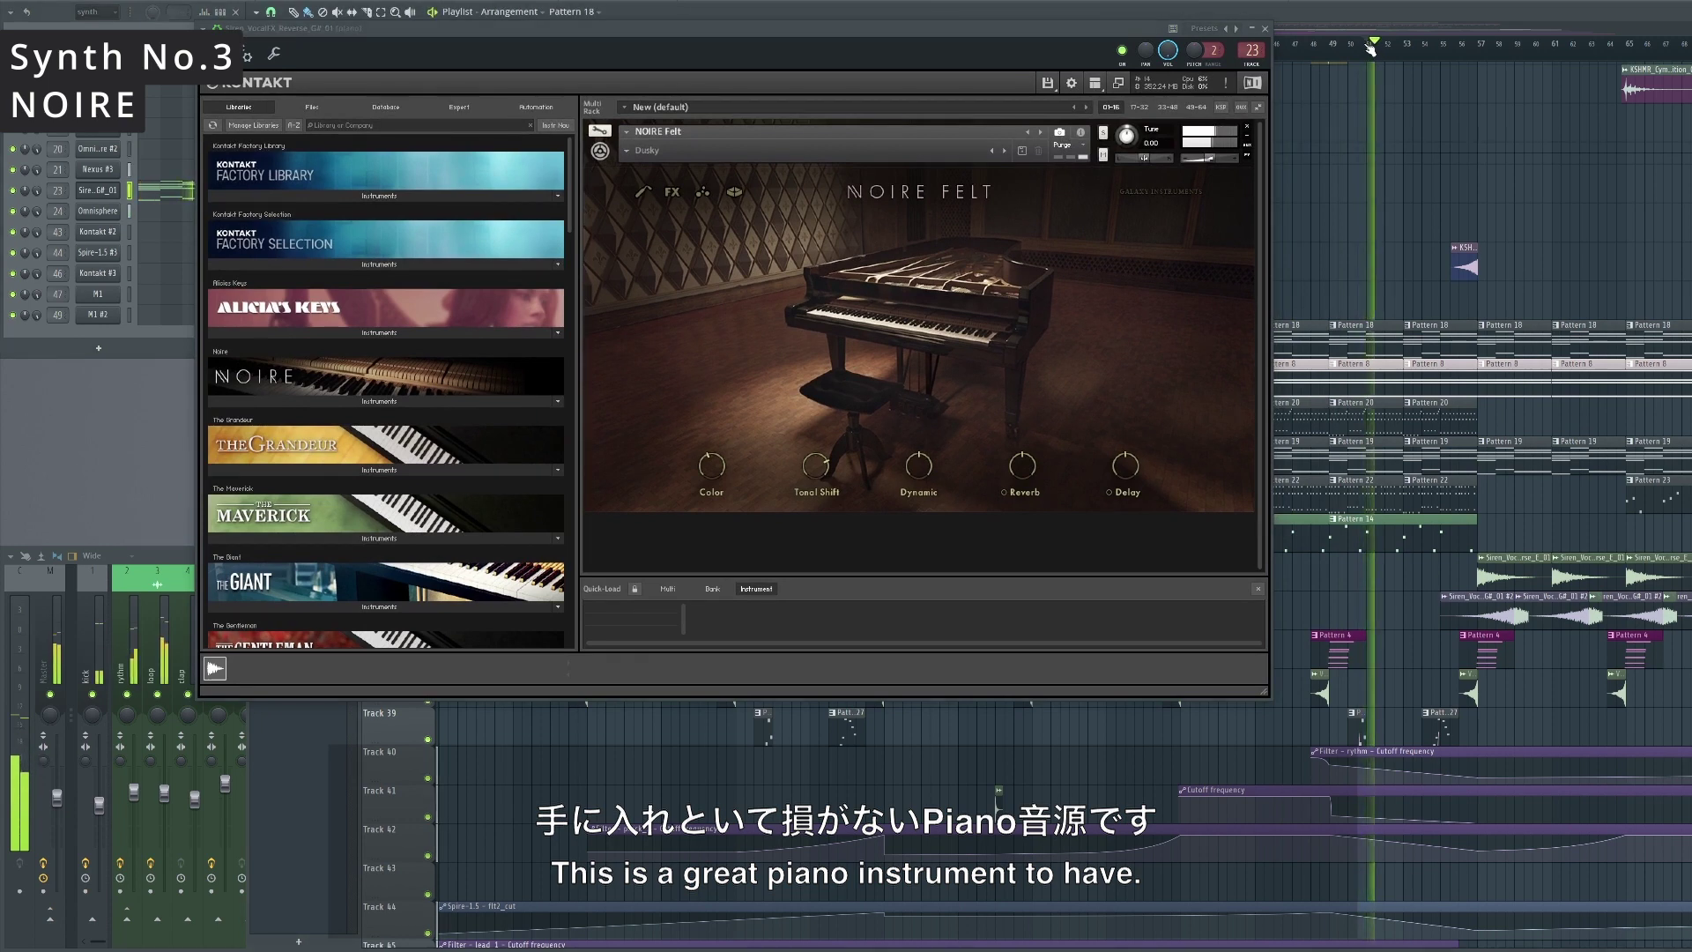
{"action": "left_click_drag", "start_coordinate": [1201, 32], "coordinate": [950, 40]}
{"action": "left_click", "coordinate": [1067, 49]}
{"action": "left_click_drag", "start_coordinate": [609, 44], "coordinate": [897, 36]}
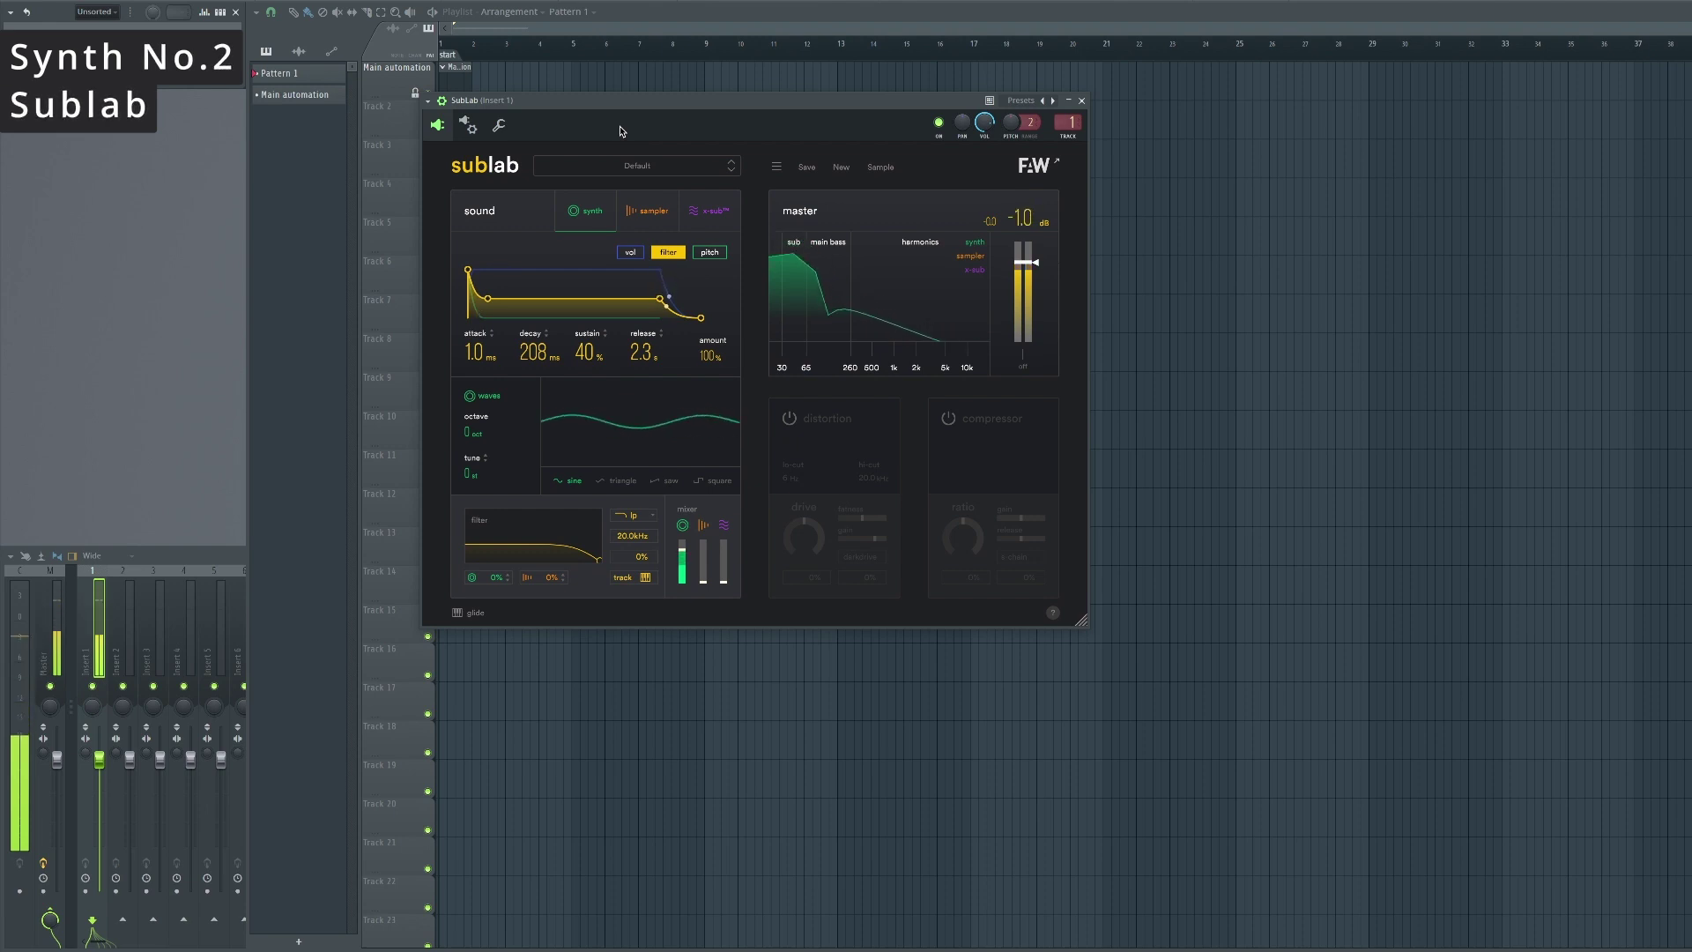
Shape SubLab's volume envelope with 0% sustain and a 53 ms release.
{"action": "left_click", "coordinate": [630, 252]}
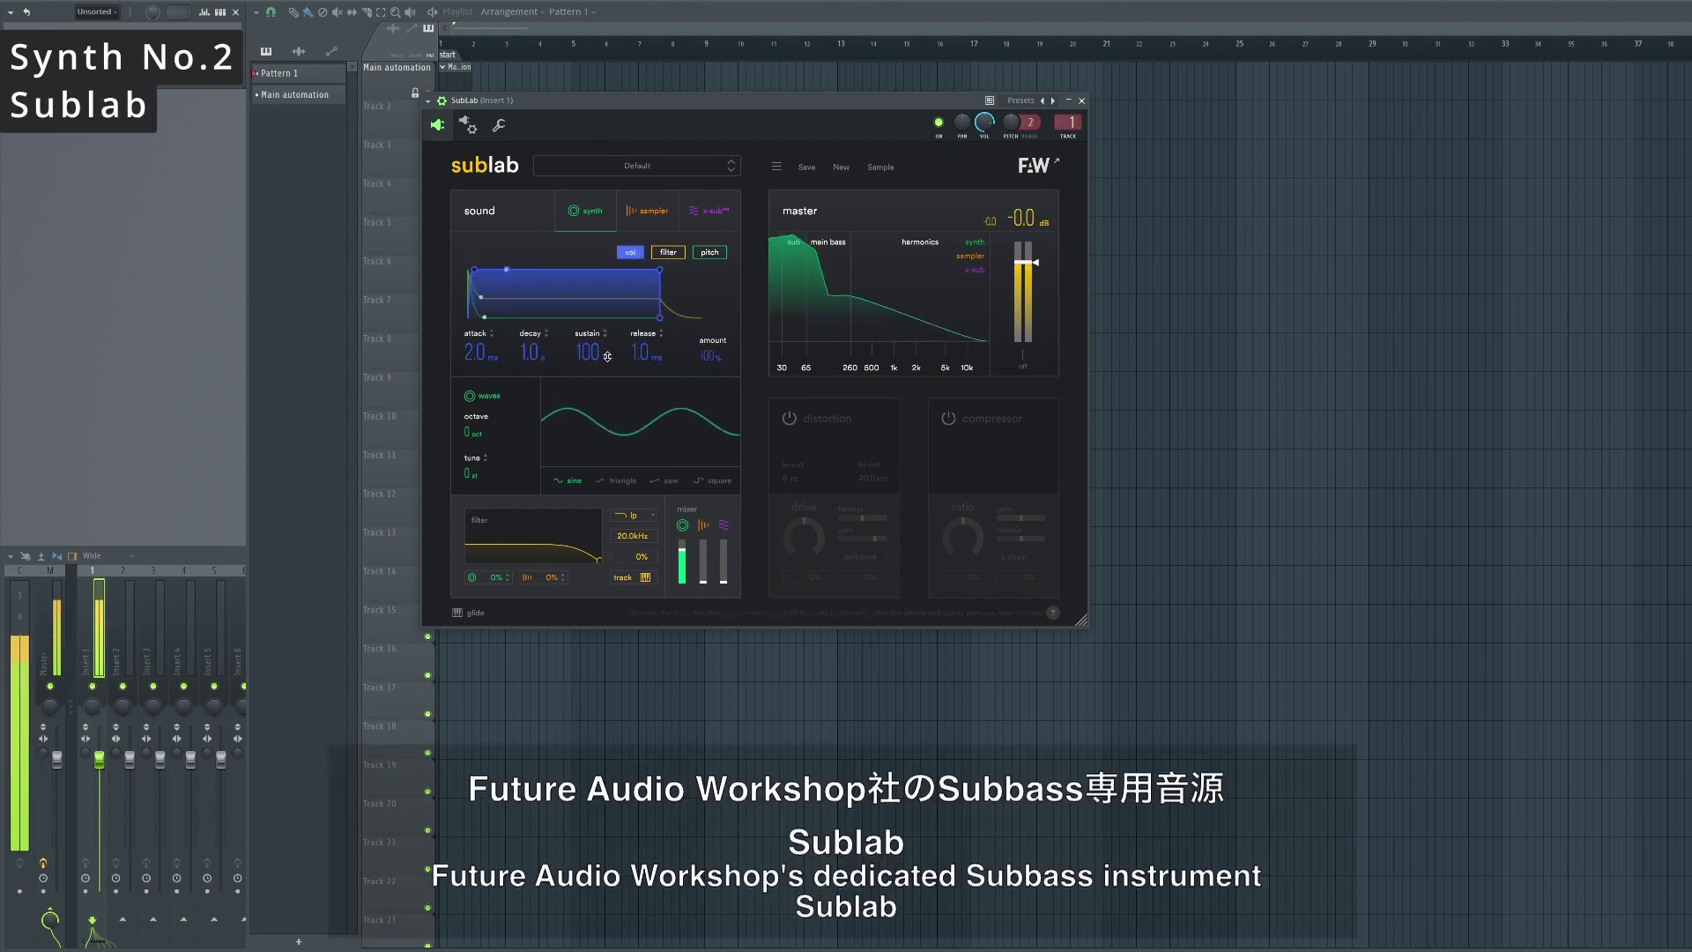
{"action": "left_click_drag", "start_coordinate": [589, 352], "coordinate": [597, 431]}
{"action": "left_click_drag", "start_coordinate": [638, 354], "coordinate": [638, 329]}
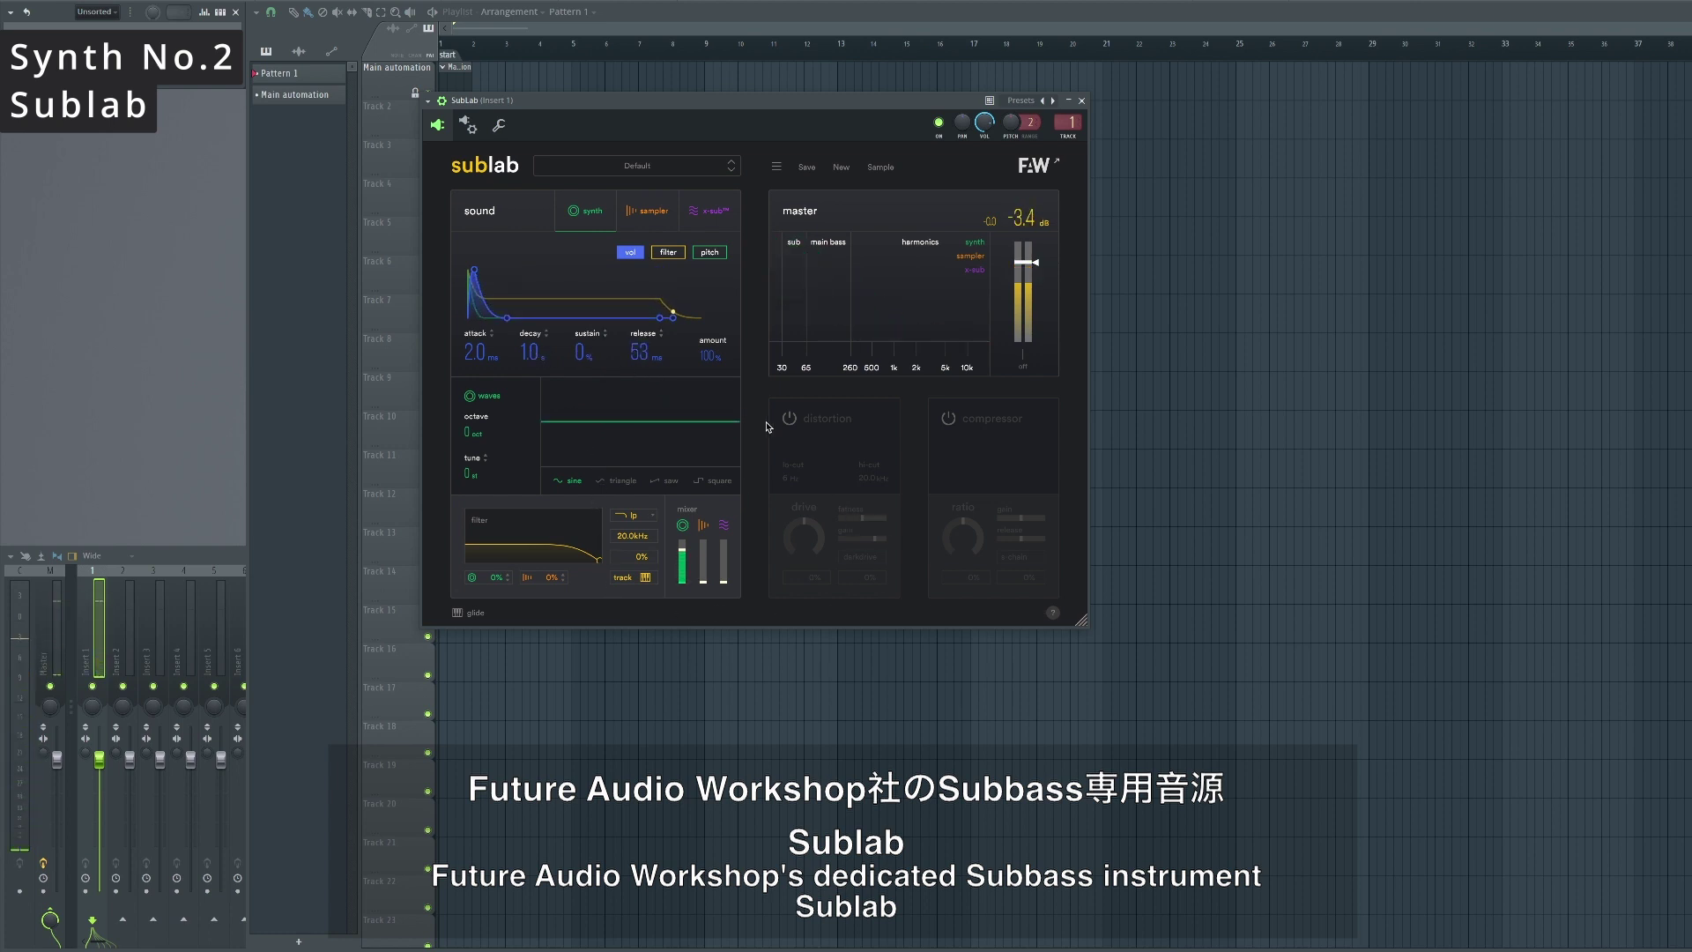
Enable SubLab's distortion, adjust its drive, and switch the oscillator to a triangle wave.
{"action": "left_click", "coordinate": [830, 455]}
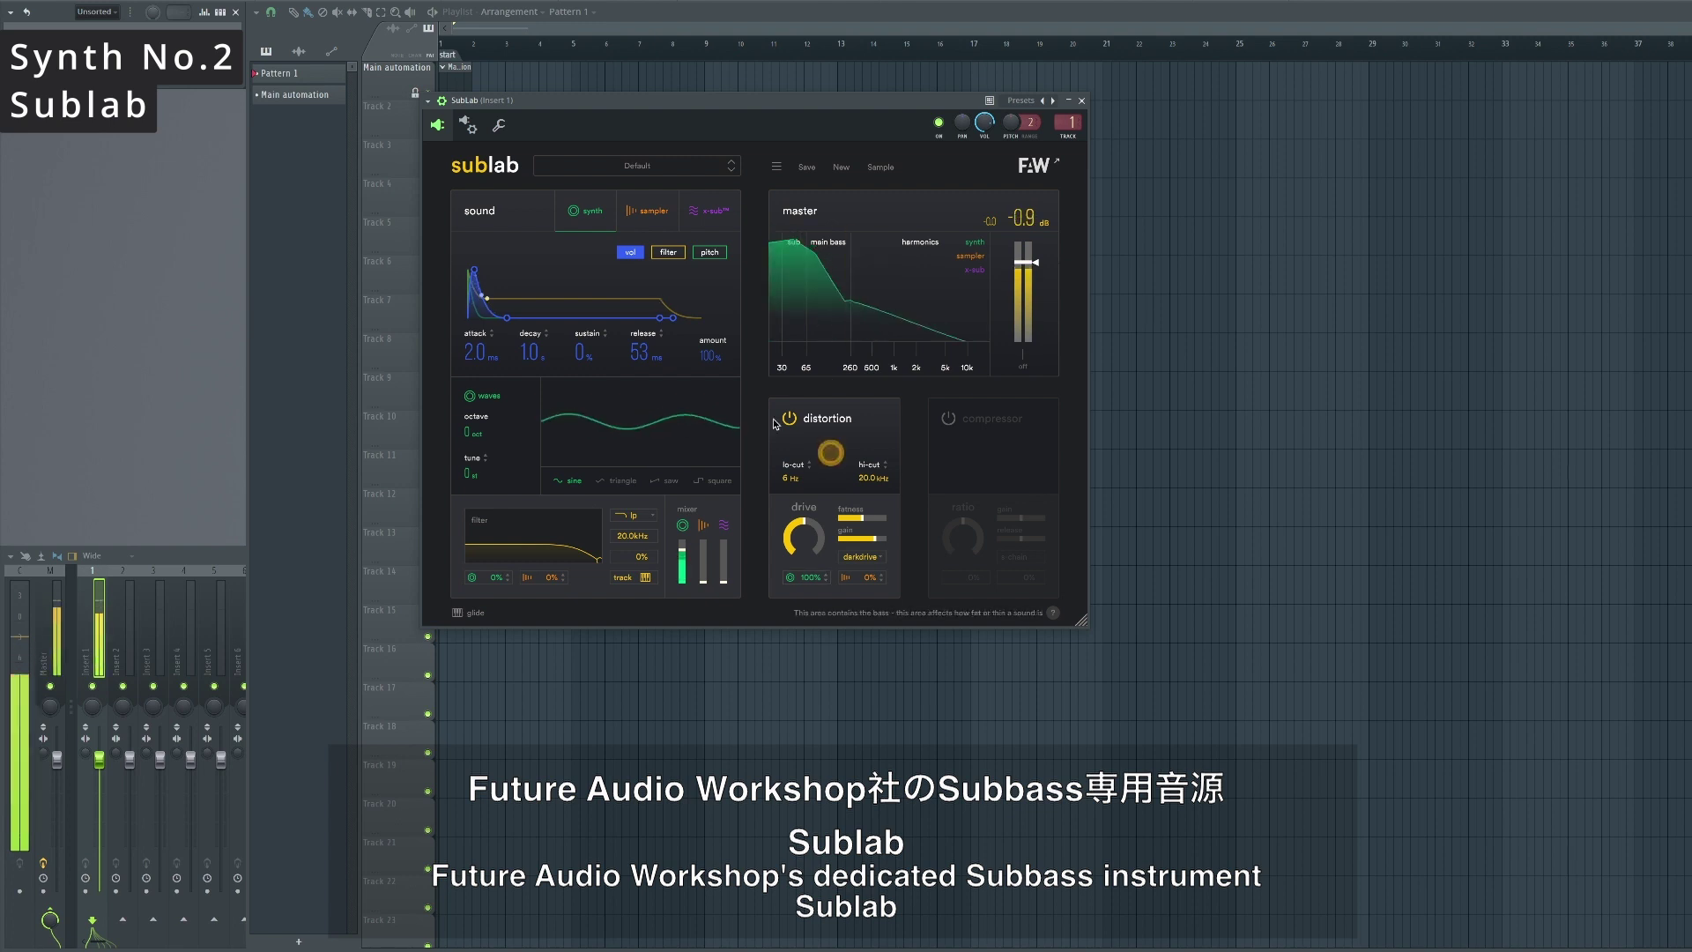
{"action": "left_click_drag", "start_coordinate": [810, 579], "coordinate": [804, 567]}
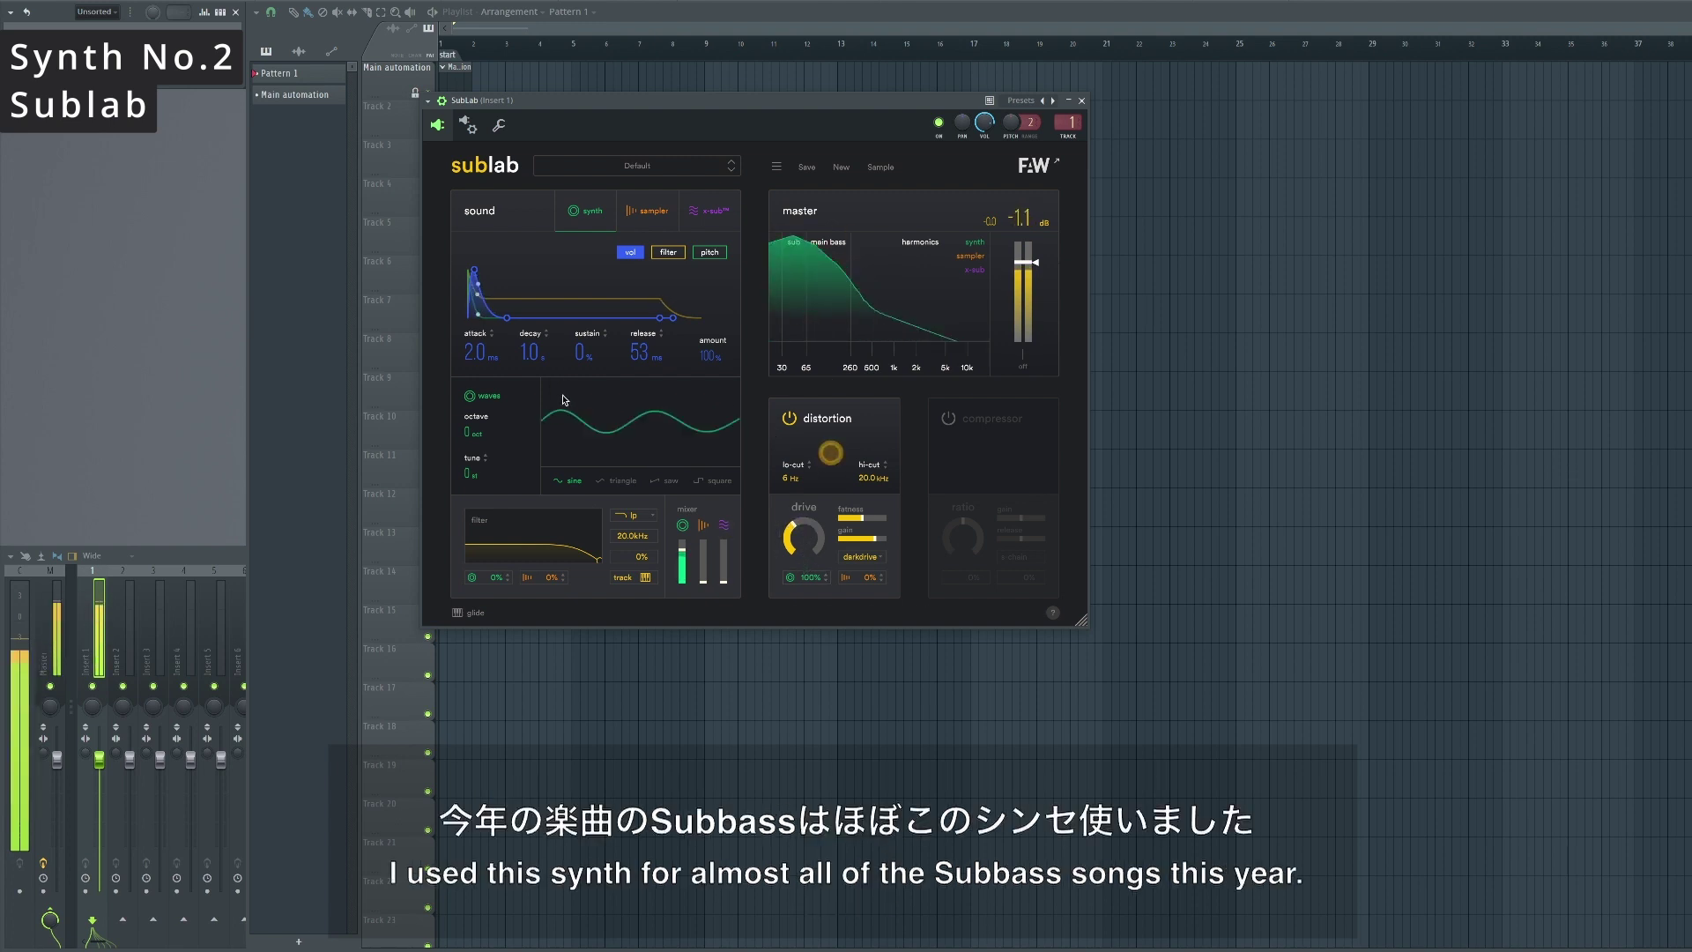
{"action": "left_click", "coordinate": [620, 480]}
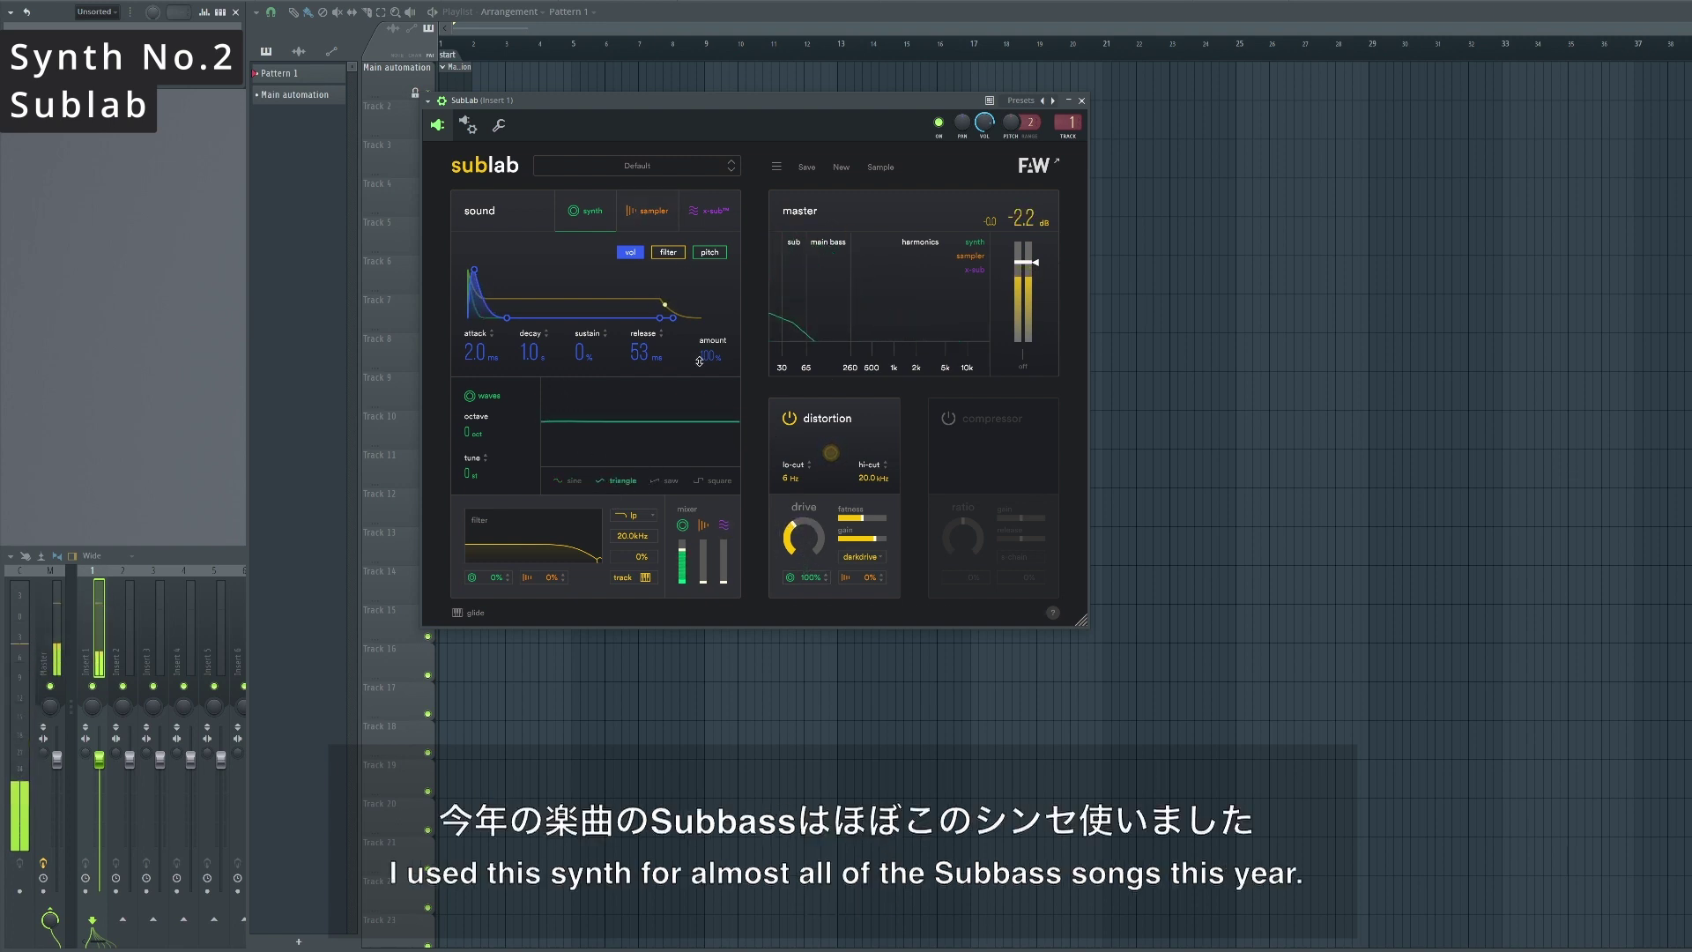
Set SubLab's pitch envelope decay to 138 ms, and its filter to 100% synth amount, 94 Hz cutoff and 32% resonance.
{"action": "left_click", "coordinate": [710, 252]}
{"action": "left_click_drag", "start_coordinate": [549, 353], "coordinate": [528, 396]}
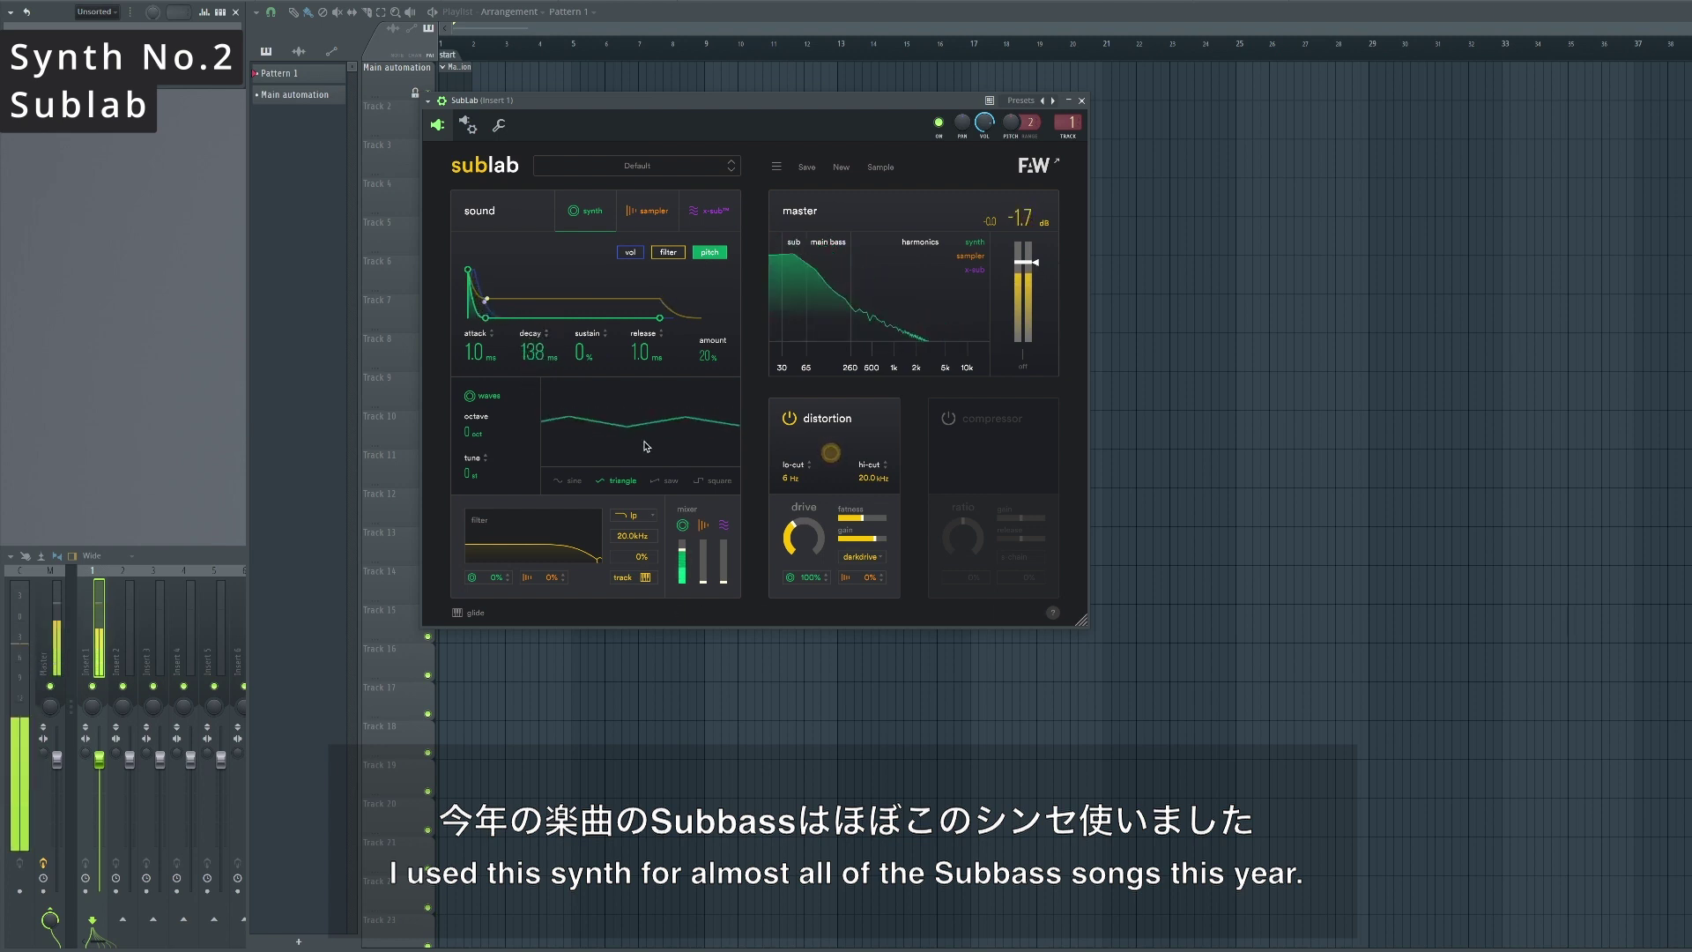
{"action": "left_click_drag", "start_coordinate": [499, 577], "coordinate": [499, 493]}
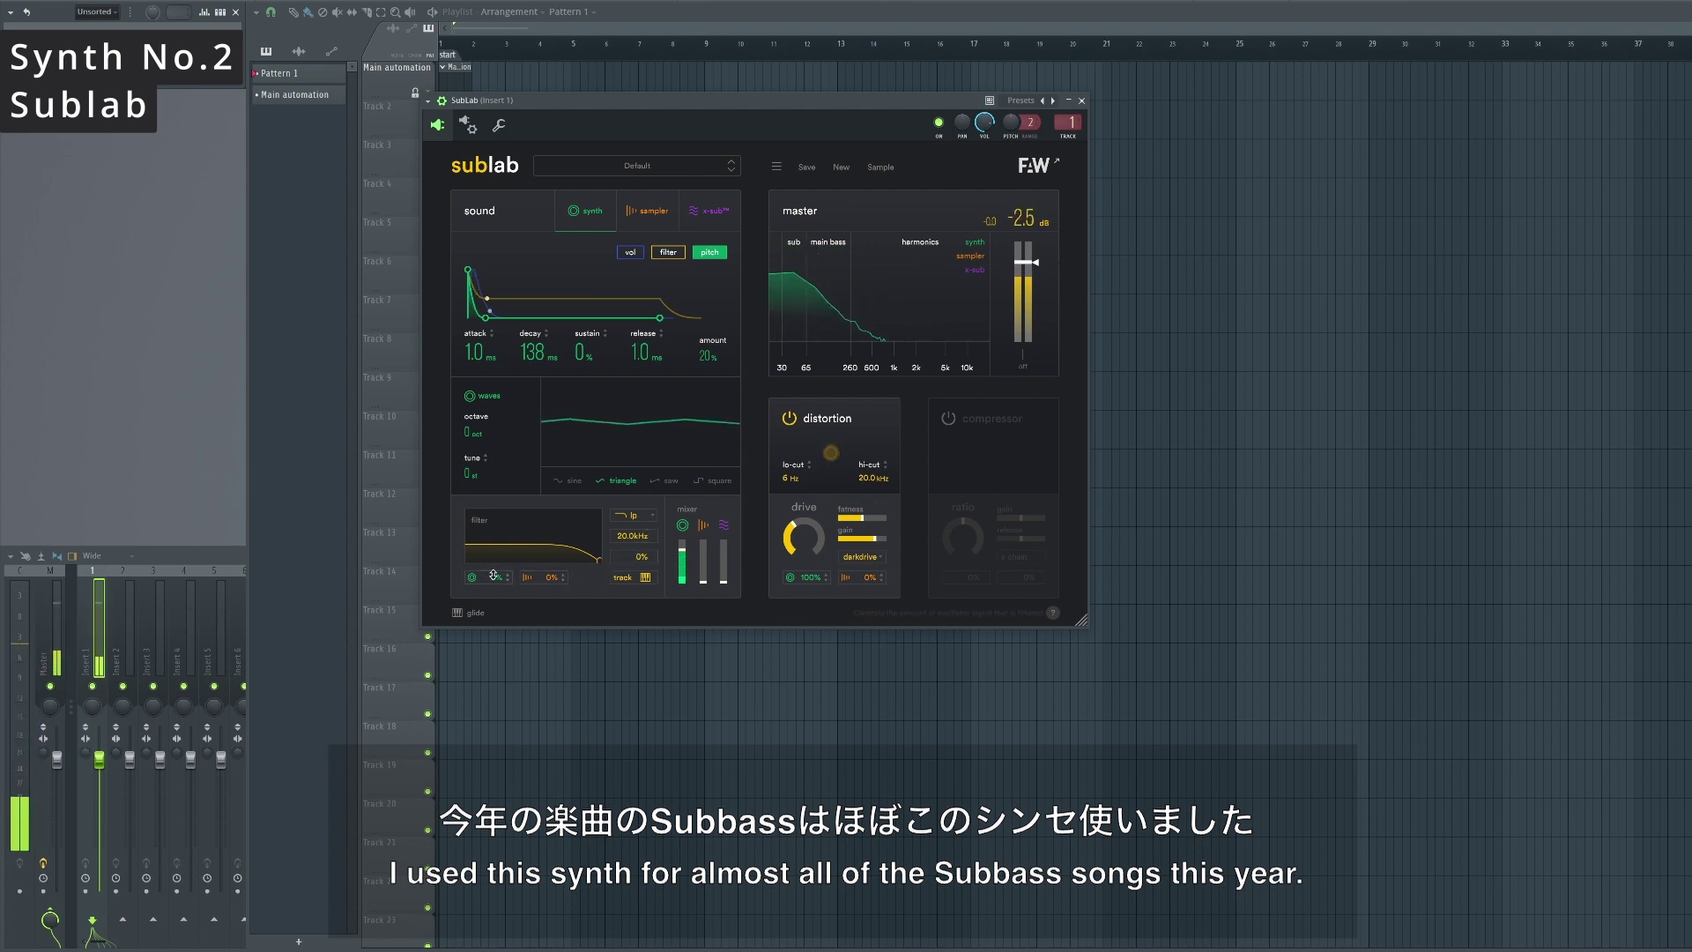
{"action": "left_click_drag", "start_coordinate": [604, 566], "coordinate": [491, 551]}
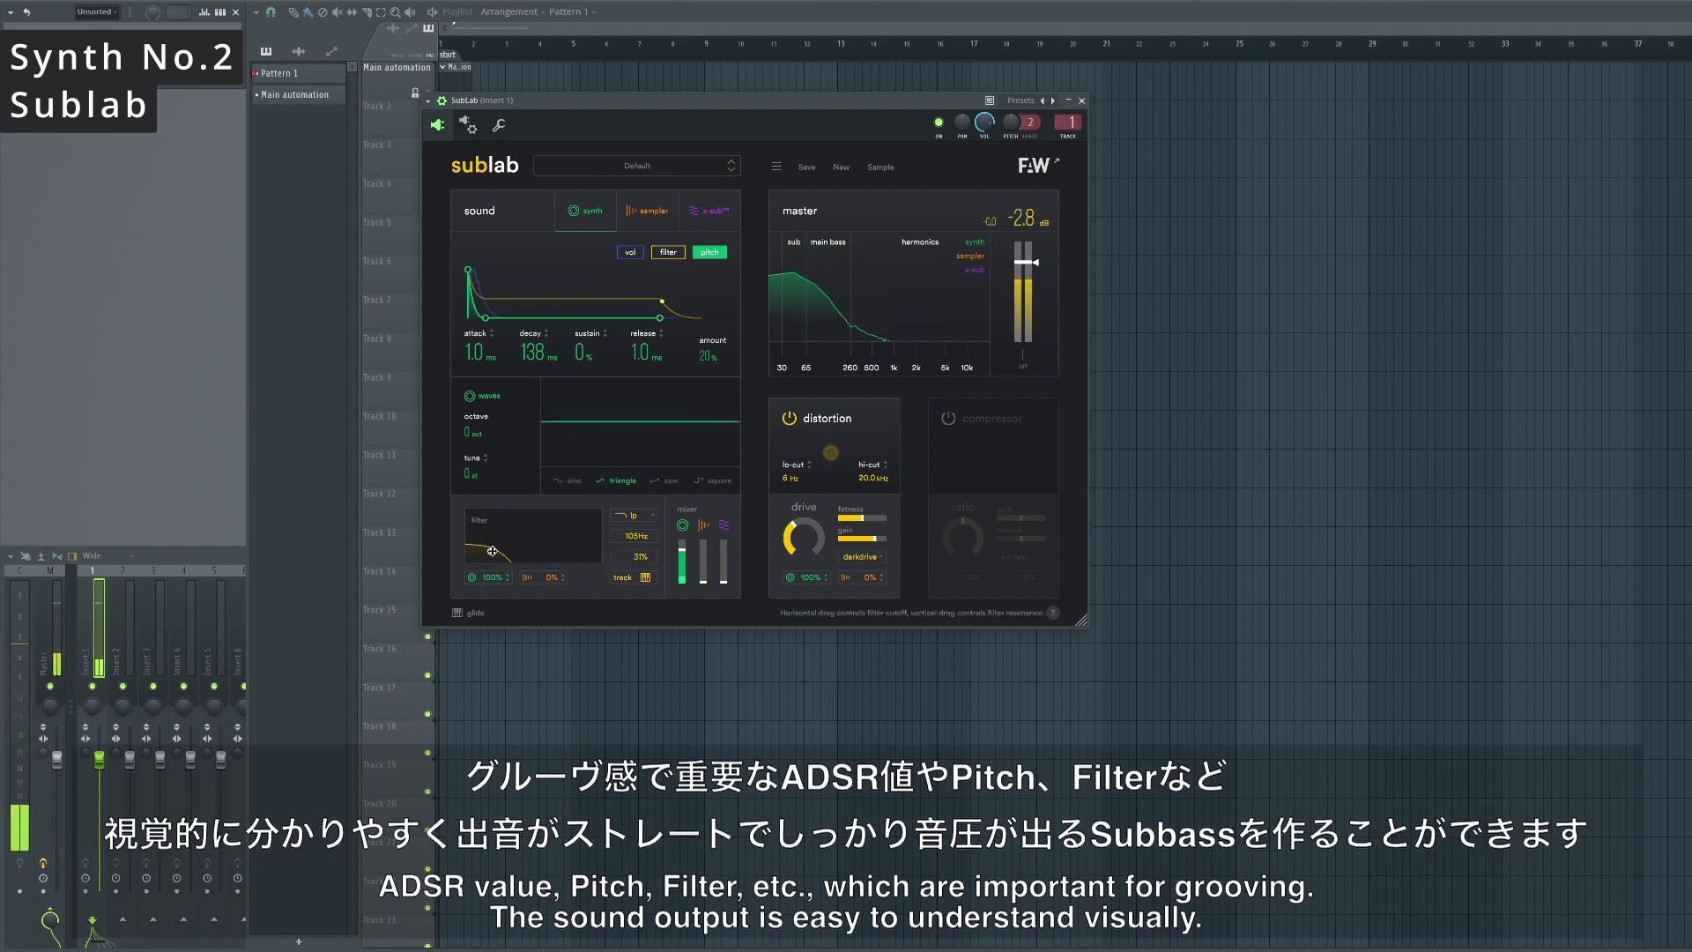
Switch SubLab to a saw wave with filter cutoff at about 9.7 kHz, and raise the volume envelope's sustain to 100%.
{"action": "left_click", "coordinate": [665, 483]}
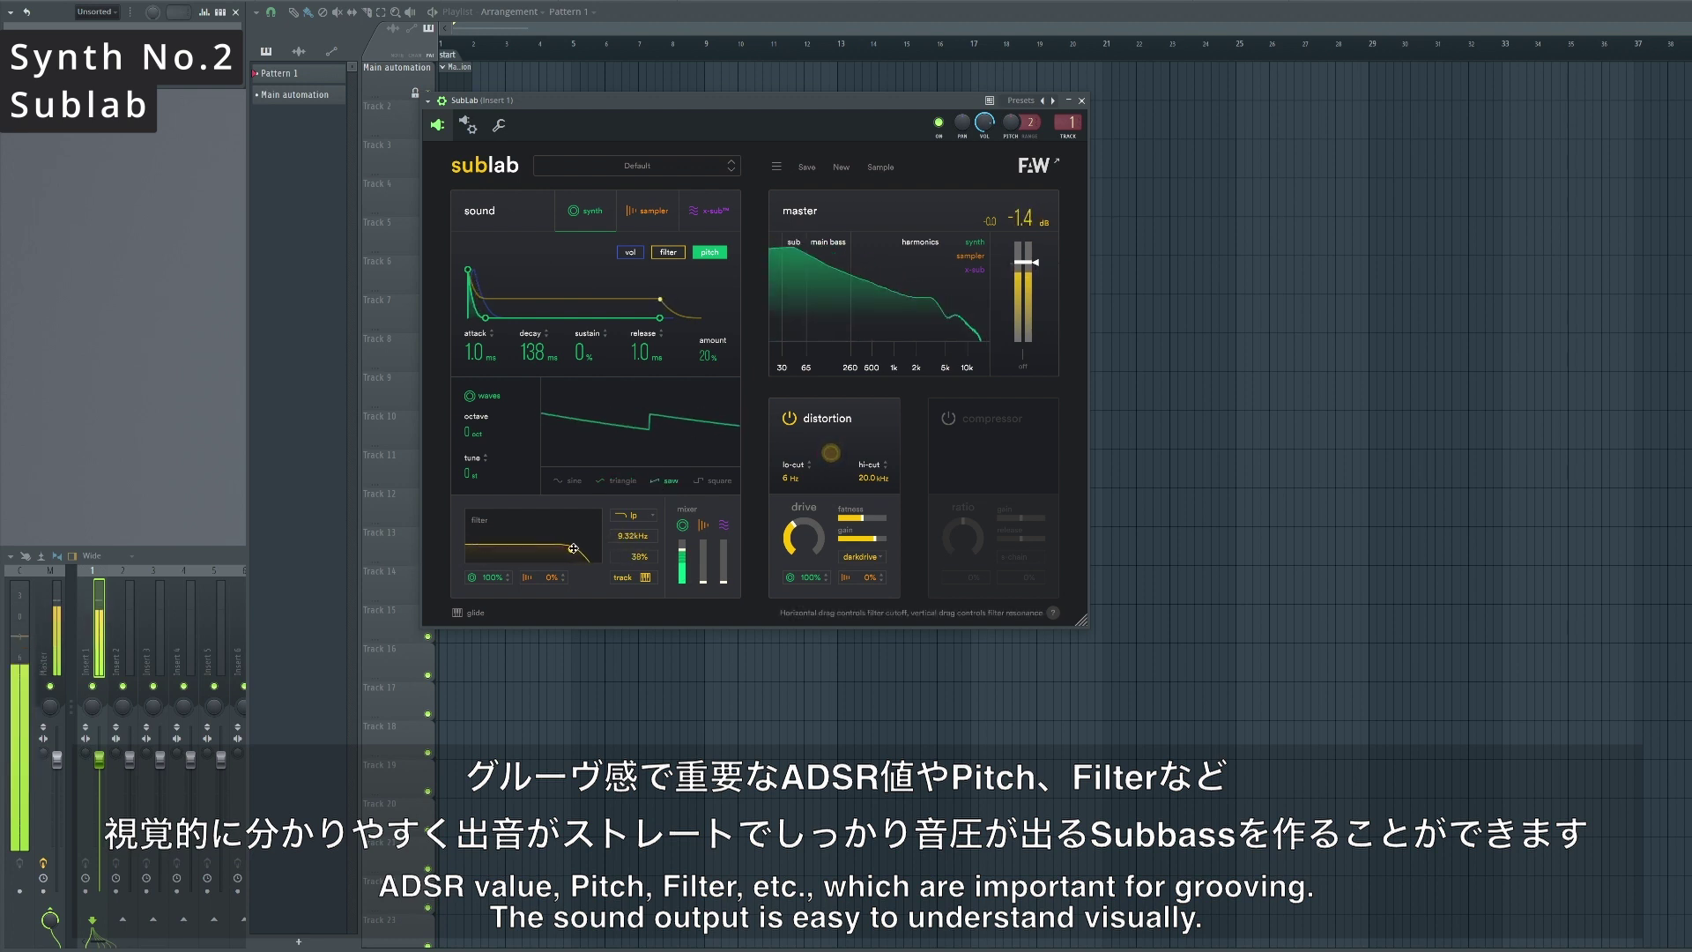
{"action": "left_click_drag", "start_coordinate": [574, 548], "coordinate": [575, 548]}
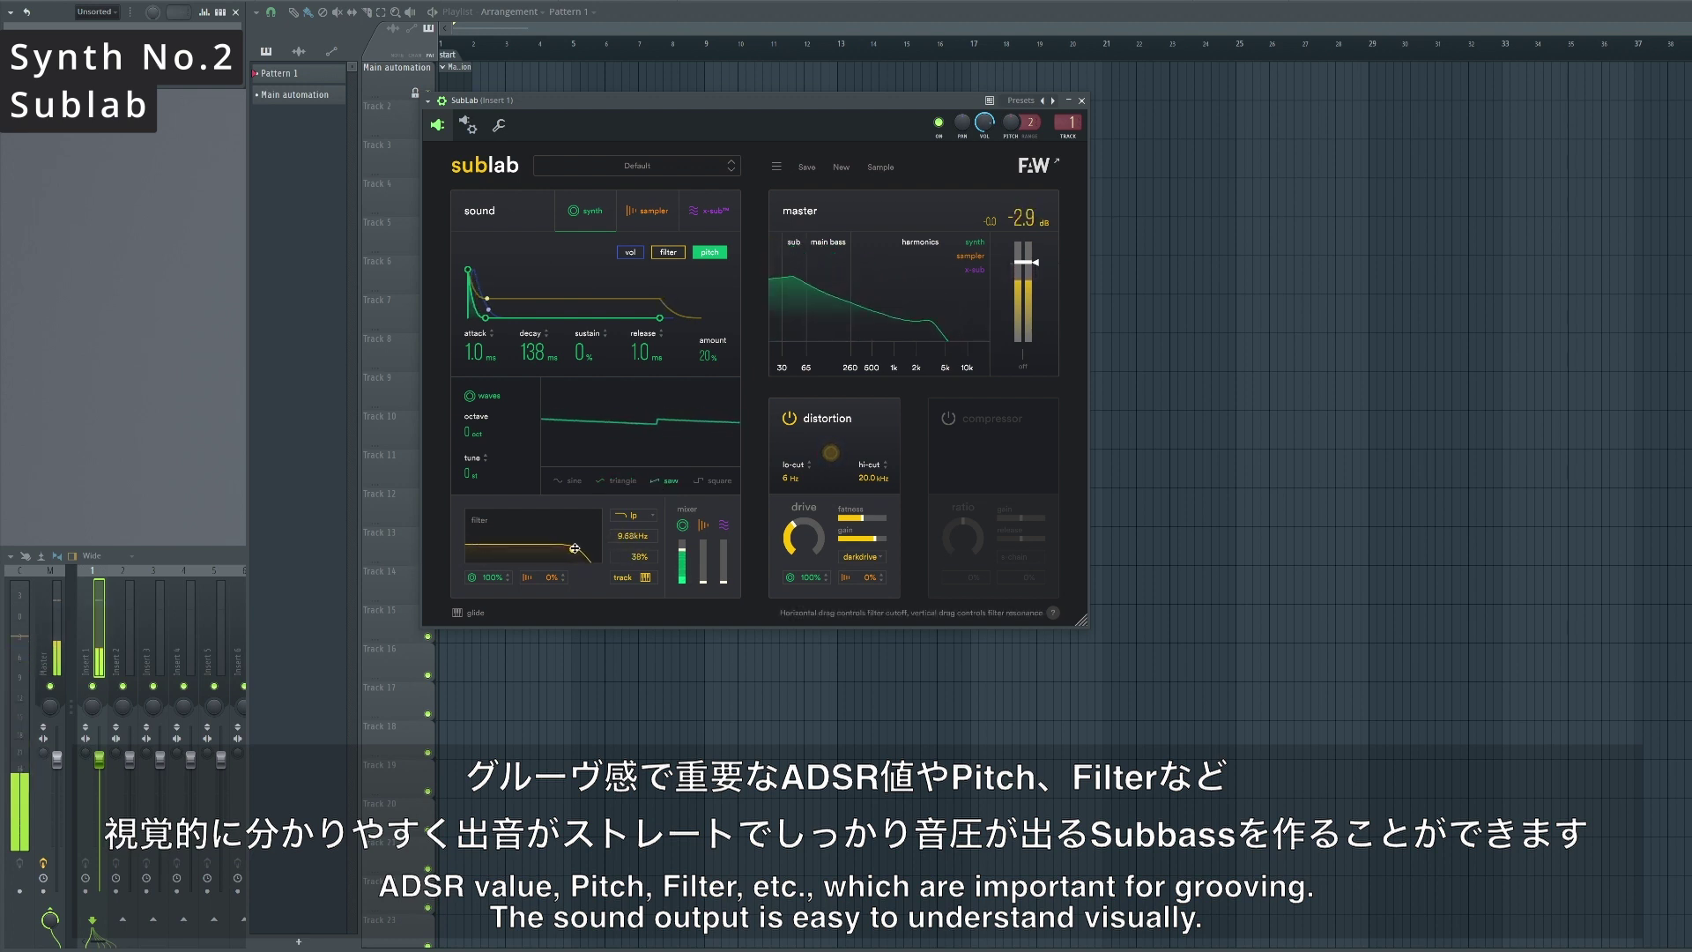
{"action": "left_click", "coordinate": [629, 250]}
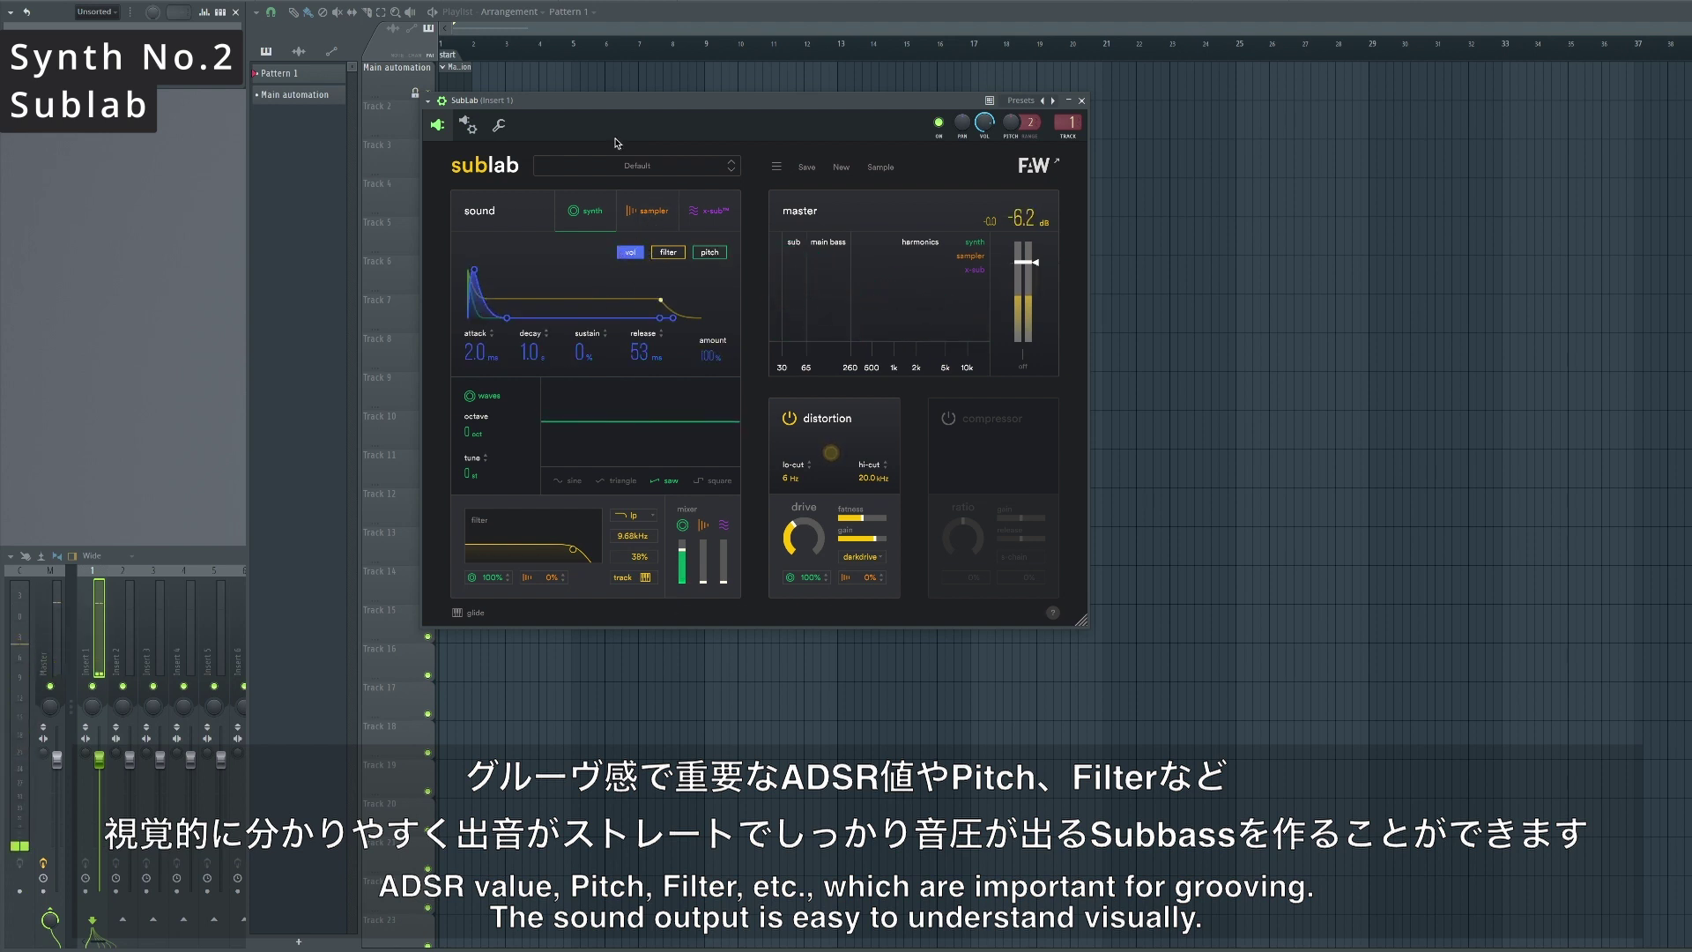
{"action": "left_click_drag", "start_coordinate": [507, 318], "coordinate": [507, 269]}
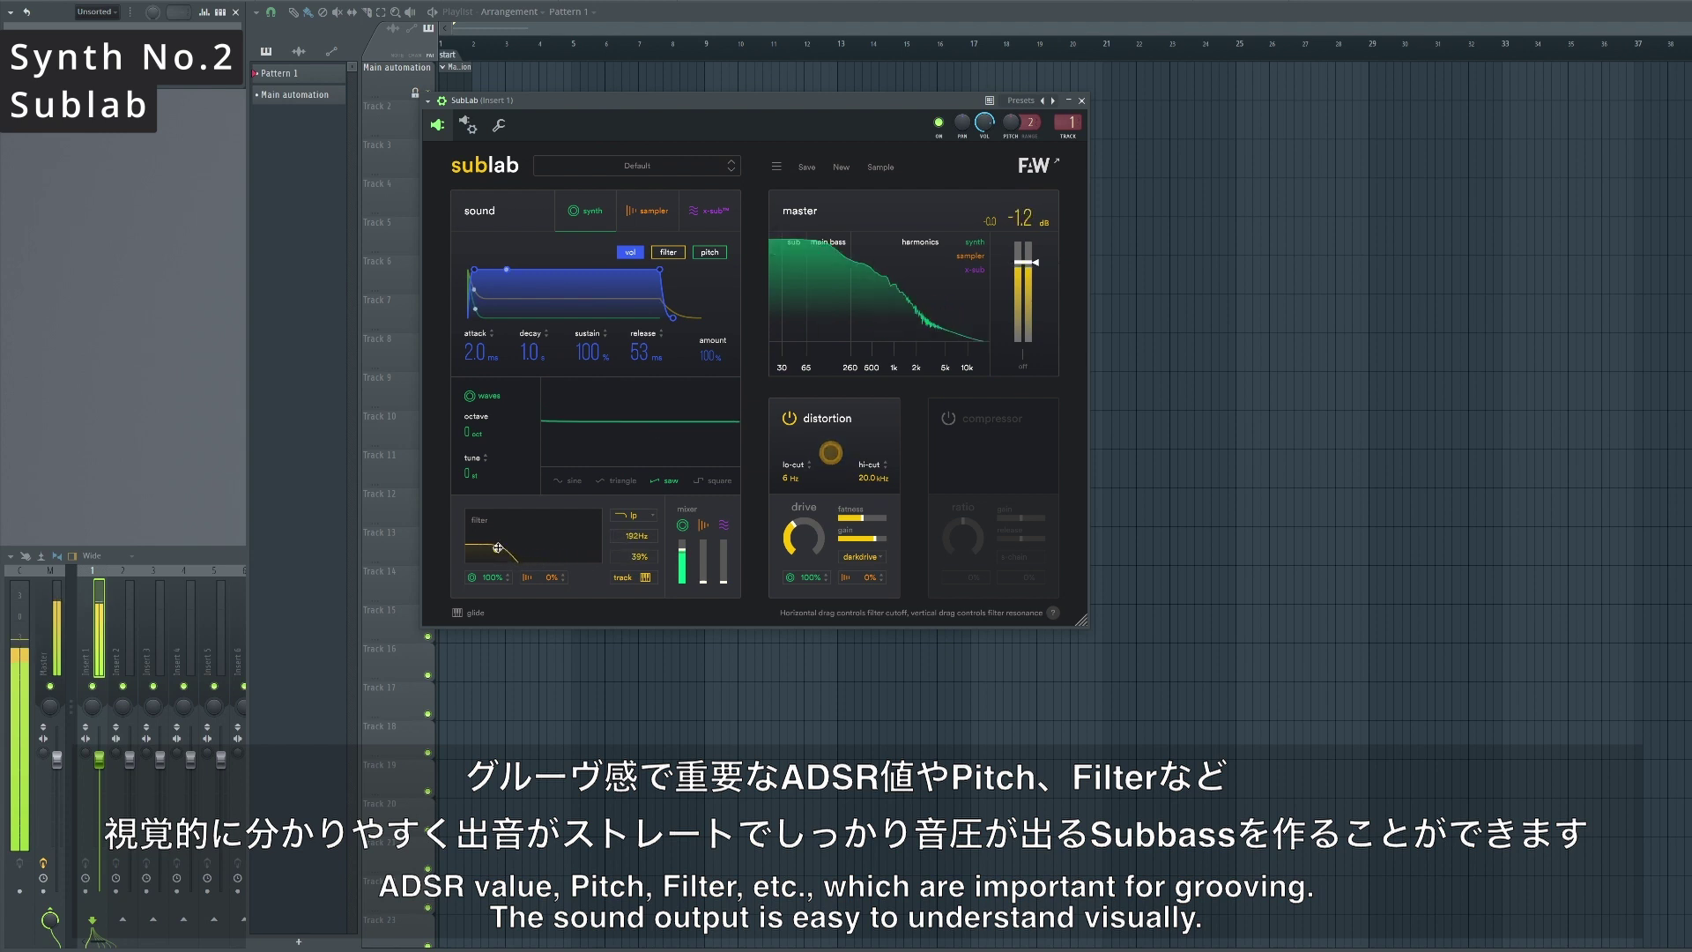
Set SubLab's pitch envelope decay to 0.1 ms and adjust the distortion drive.
{"action": "left_click", "coordinate": [710, 253]}
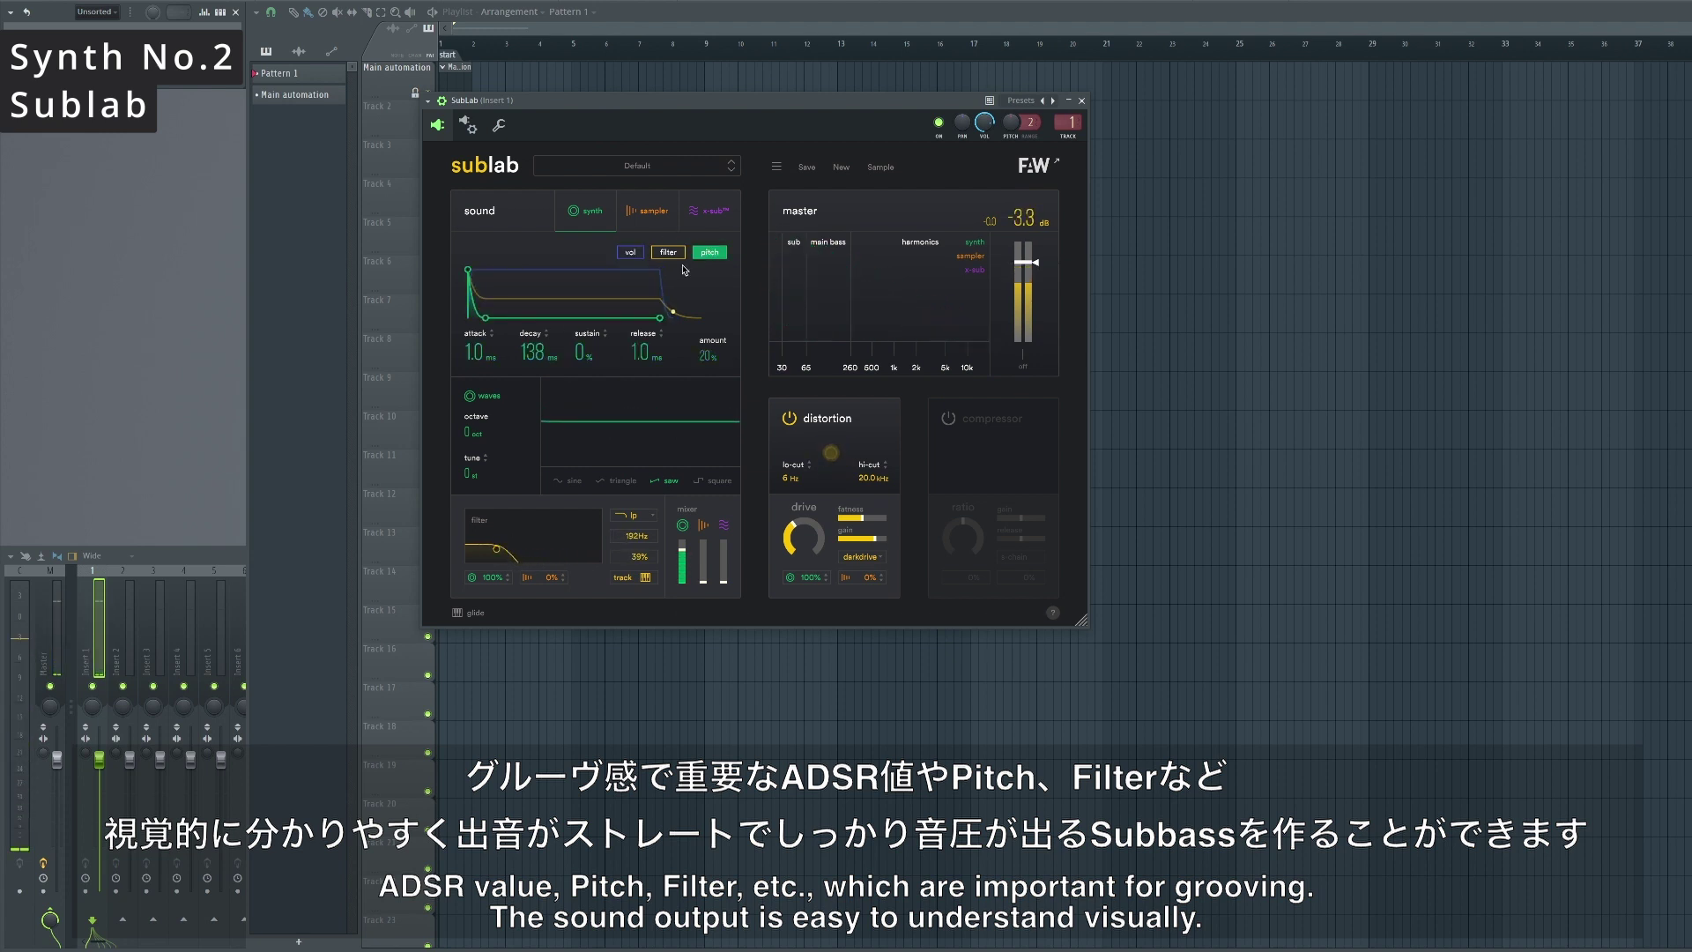
{"action": "left_click_drag", "start_coordinate": [527, 351], "coordinate": [561, 570]}
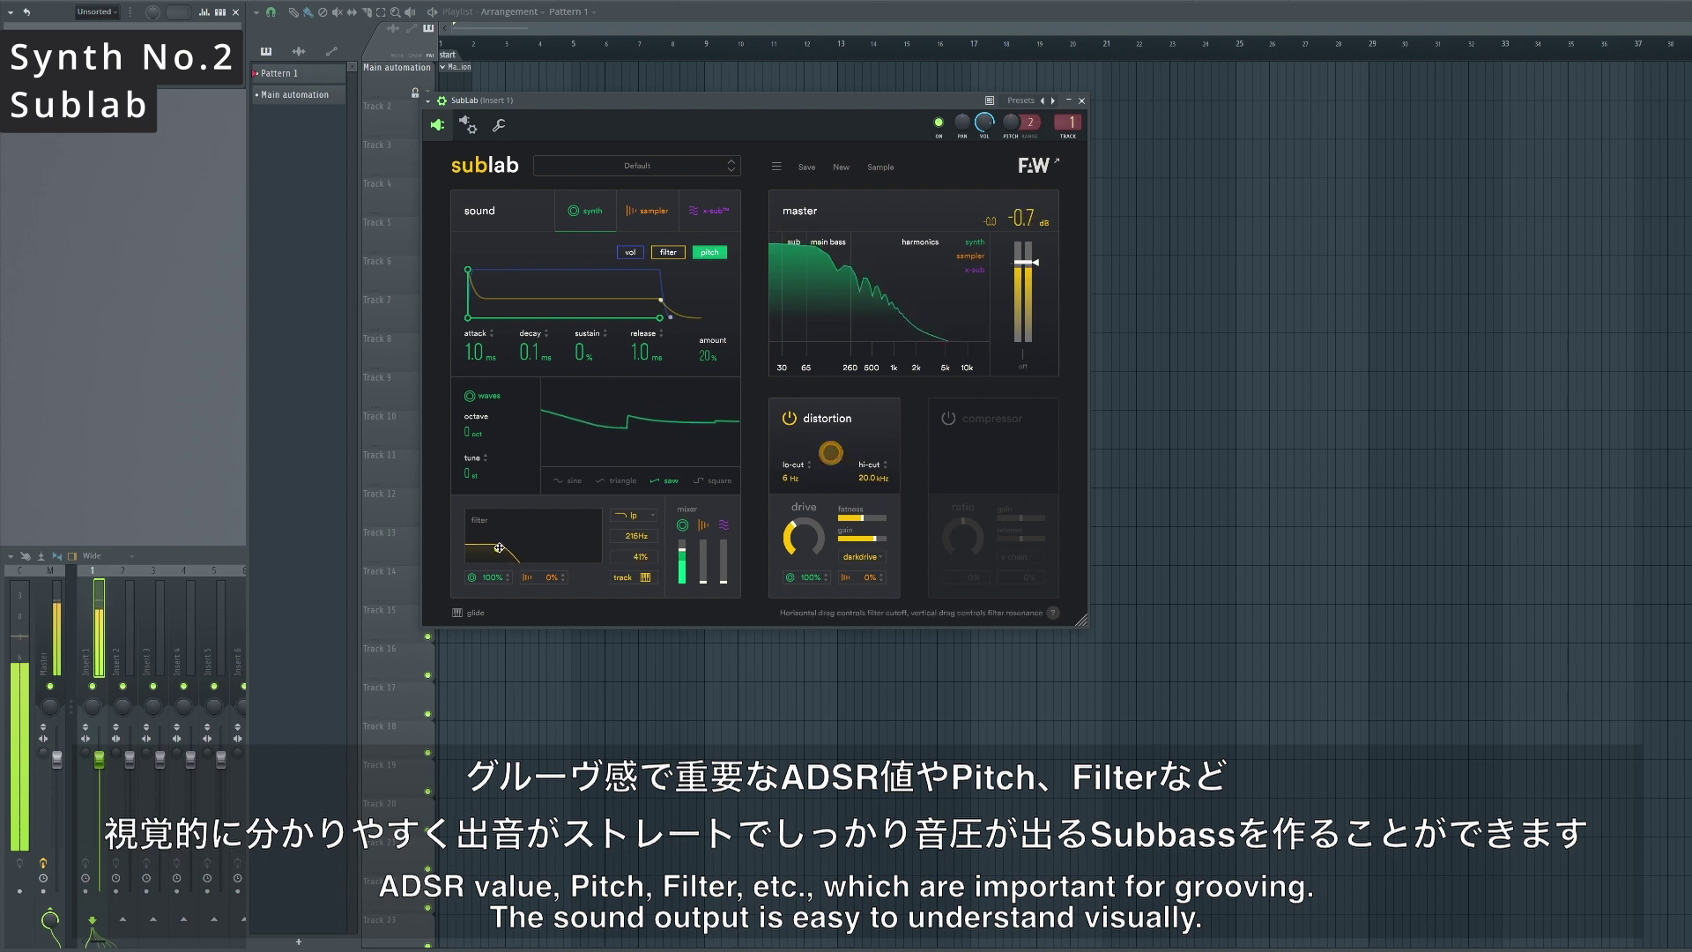
{"action": "left_click_drag", "start_coordinate": [793, 552], "coordinate": [804, 526]}
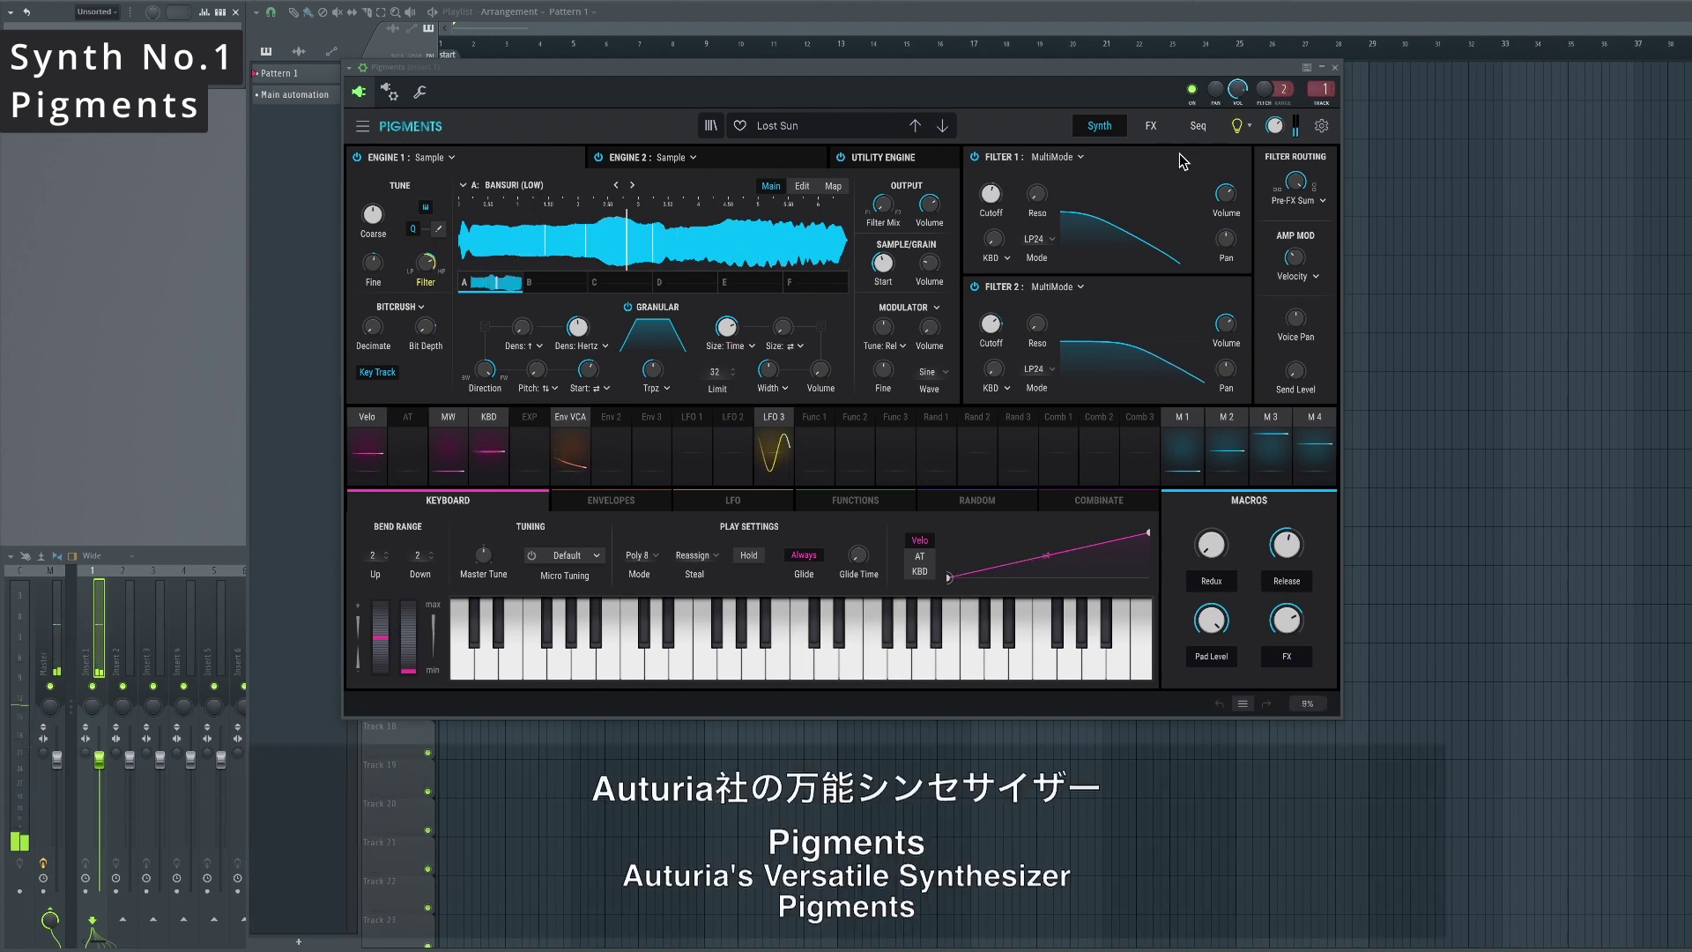
Audition Pigments bass presets in sequence, including 80's Dirty Slap, 80s Disco, Acid Mouth and Acid Rain.
{"action": "left_click", "coordinate": [775, 126]}
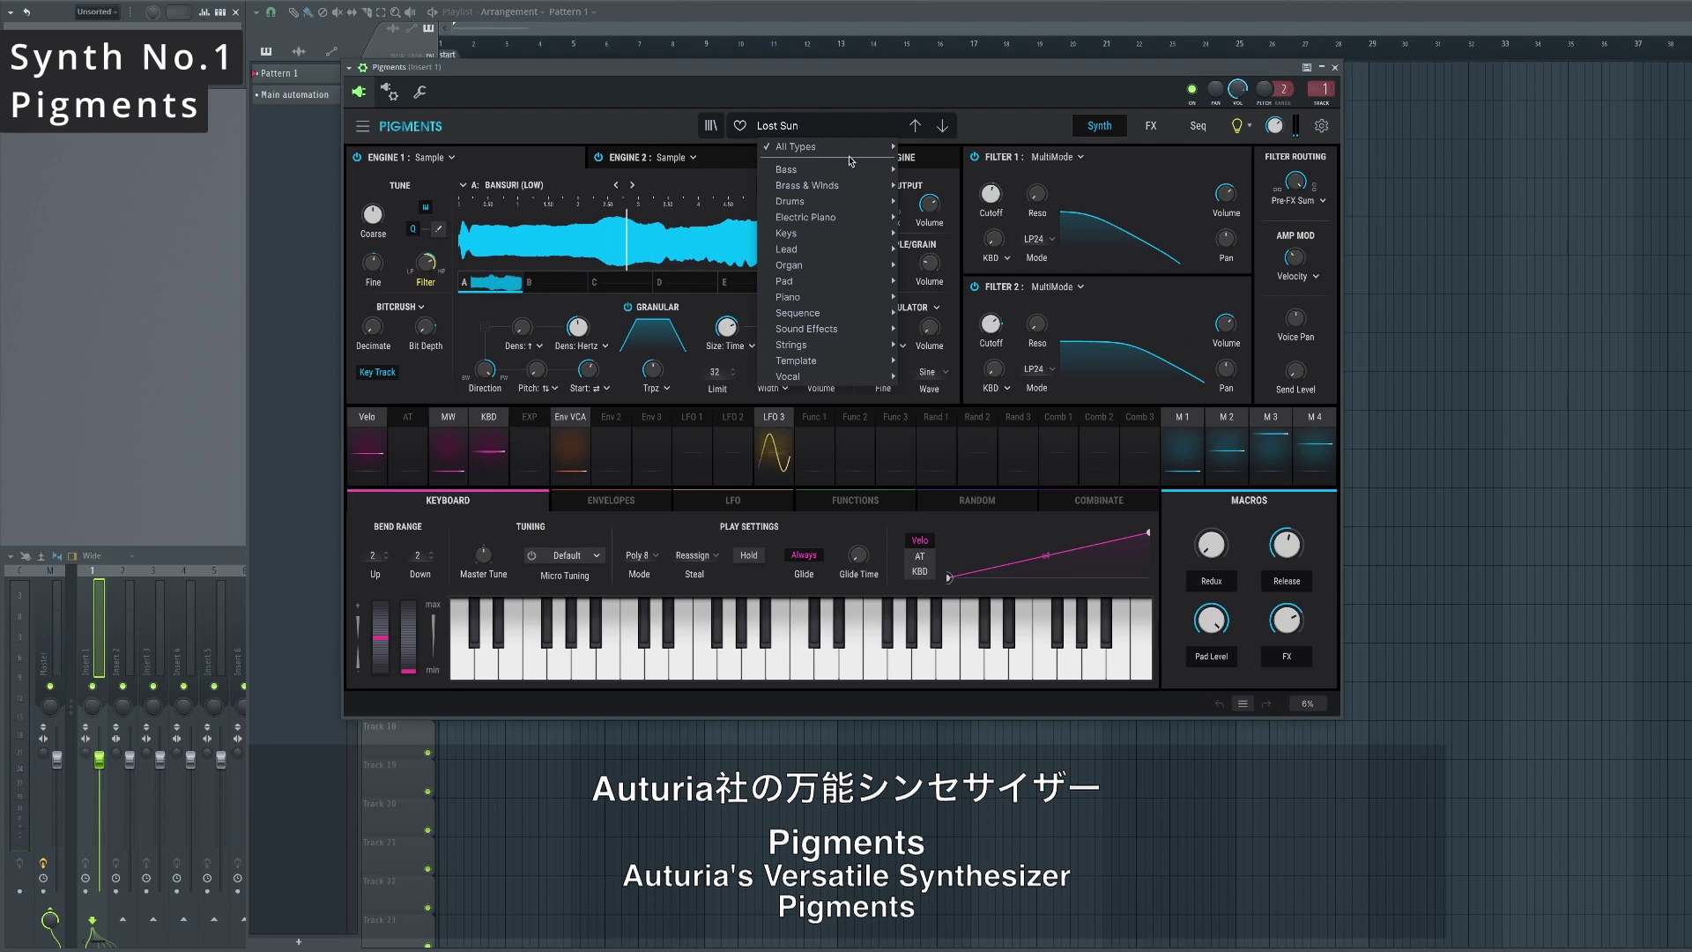
{"action": "mouse_move", "coordinate": [845, 173]}
{"action": "left_click", "coordinate": [969, 50]}
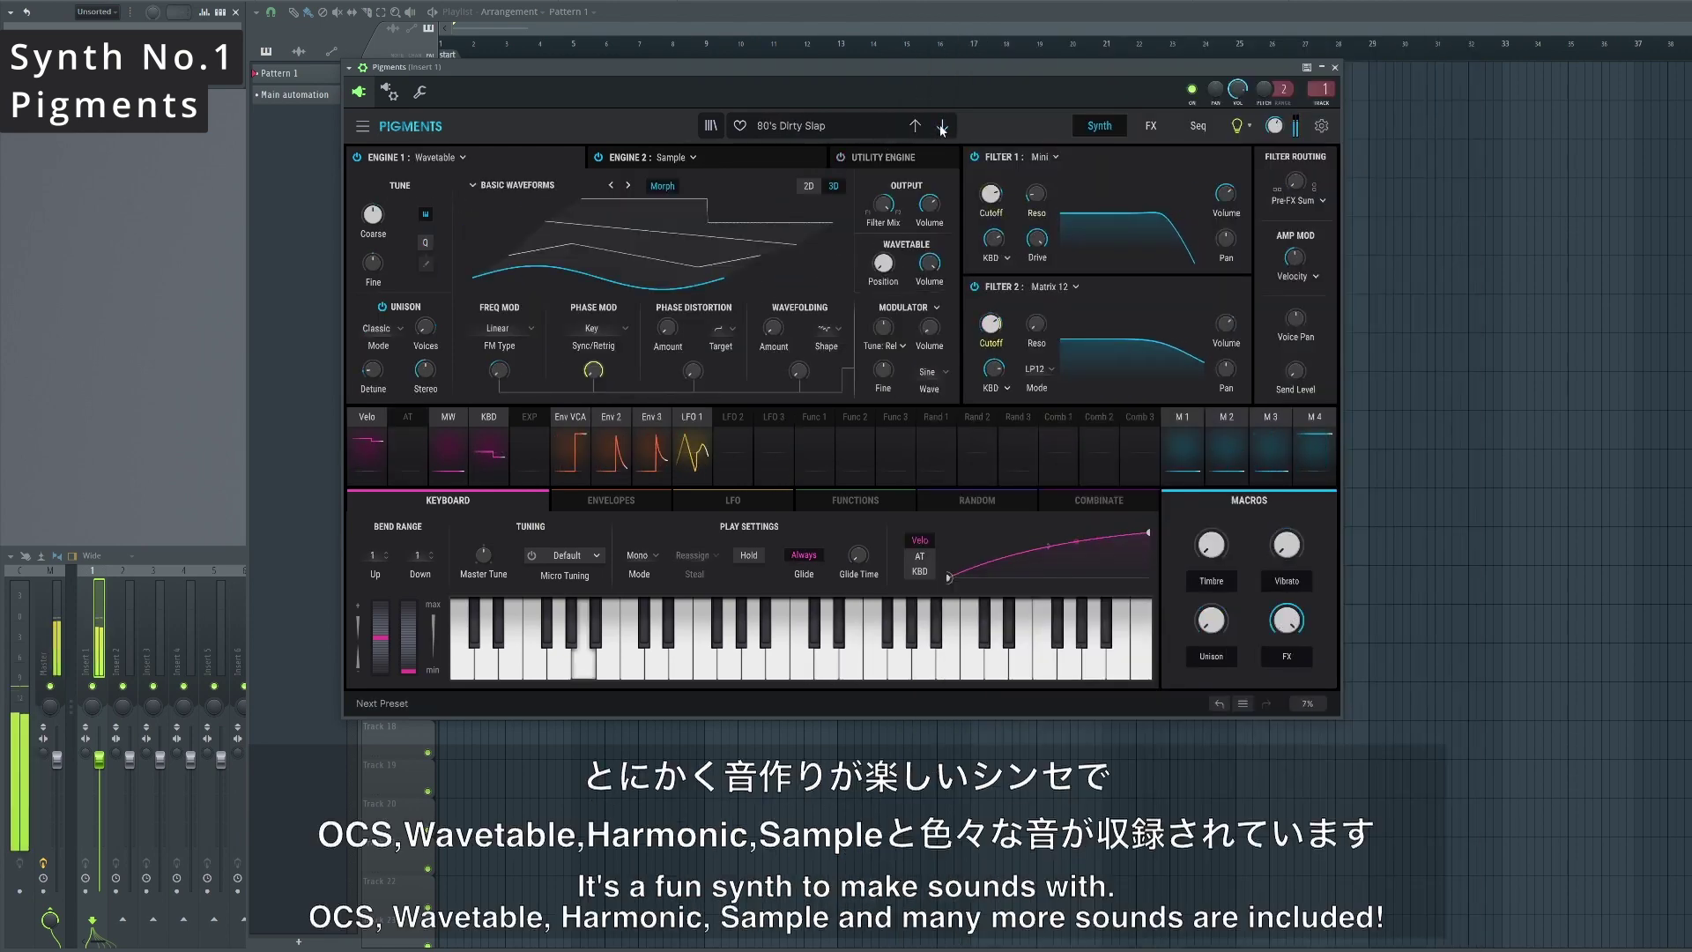
{"action": "left_click", "coordinate": [942, 127]}
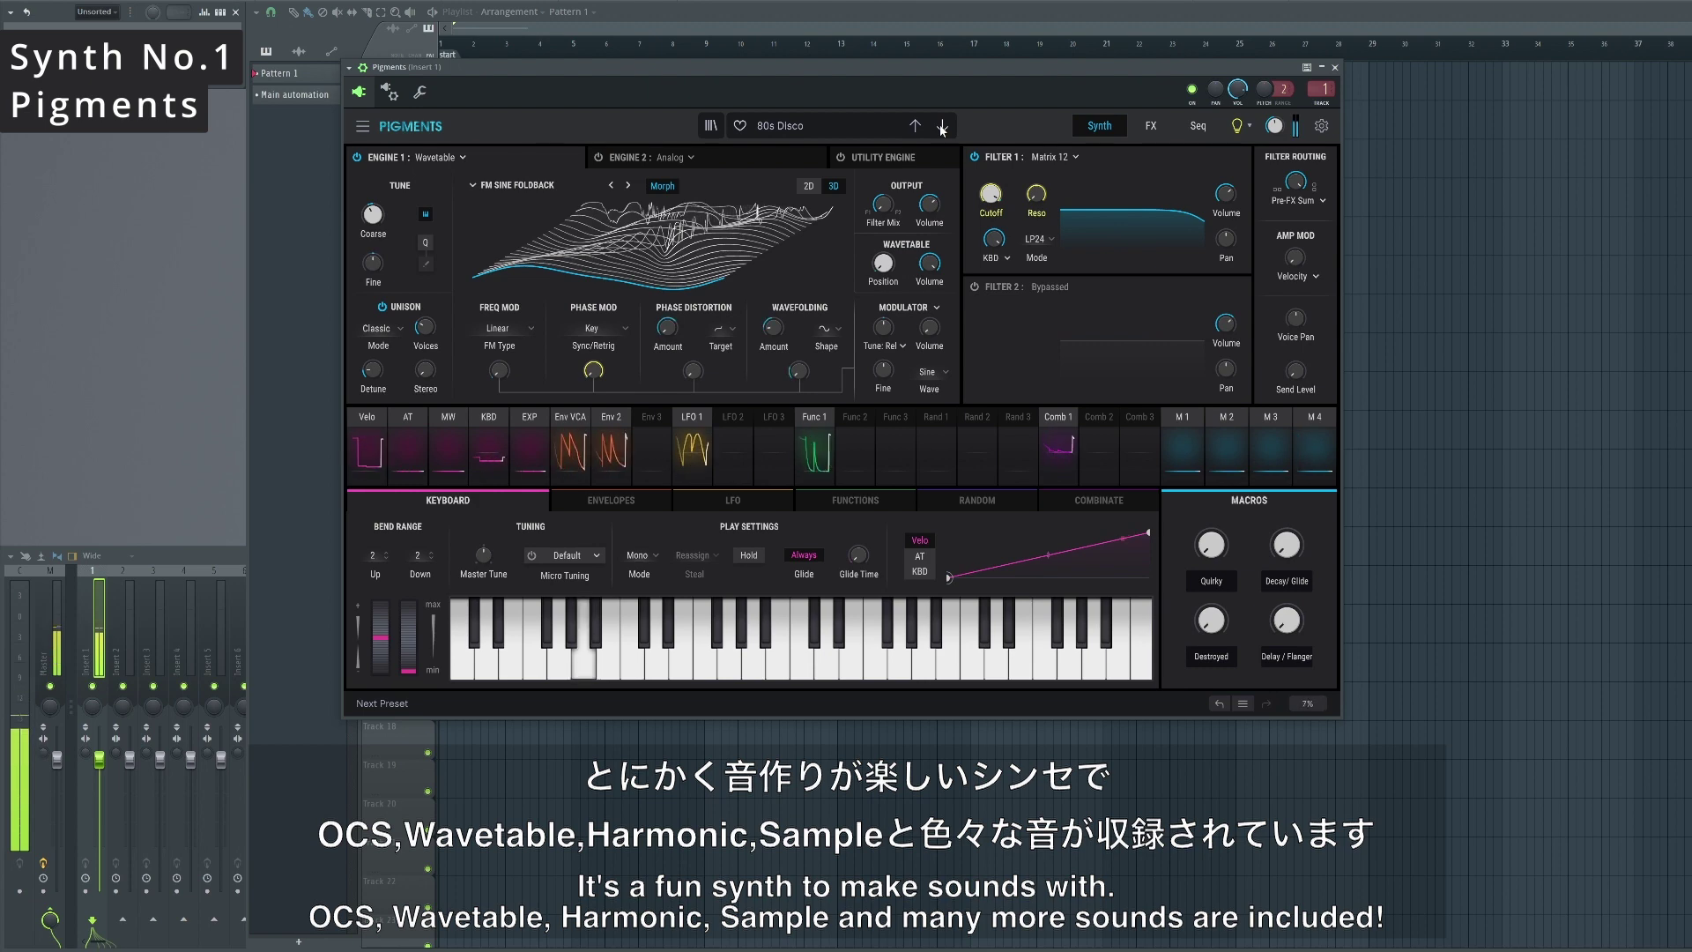
{"action": "left_click", "coordinate": [942, 128]}
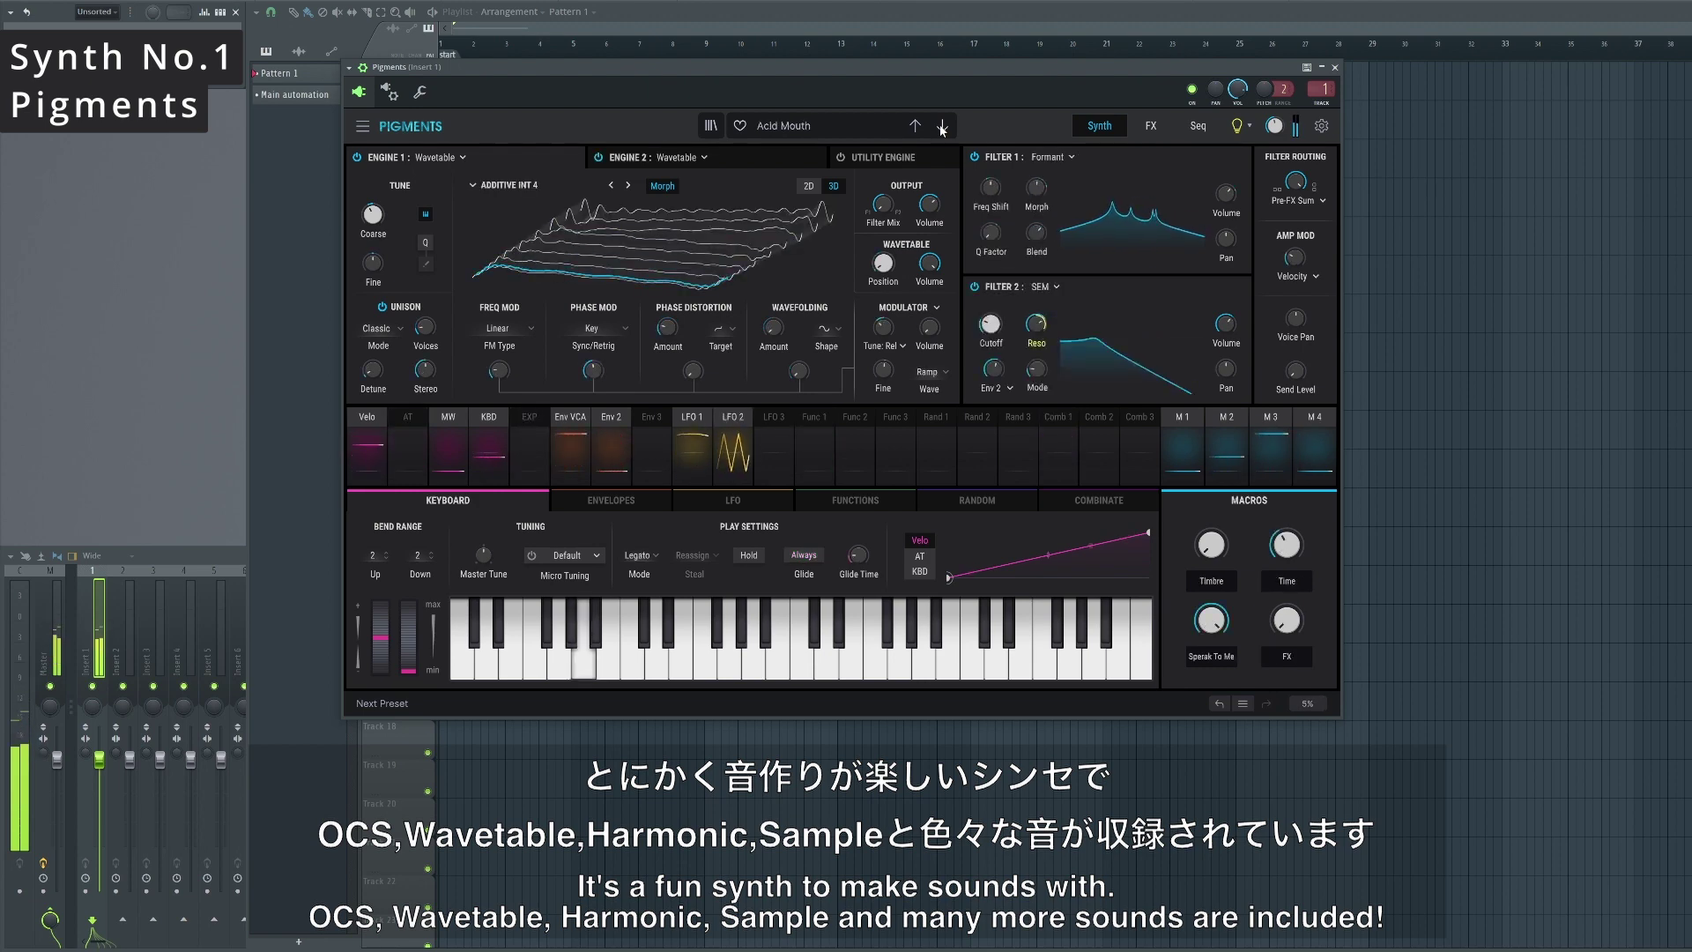
{"action": "left_click", "coordinate": [942, 128]}
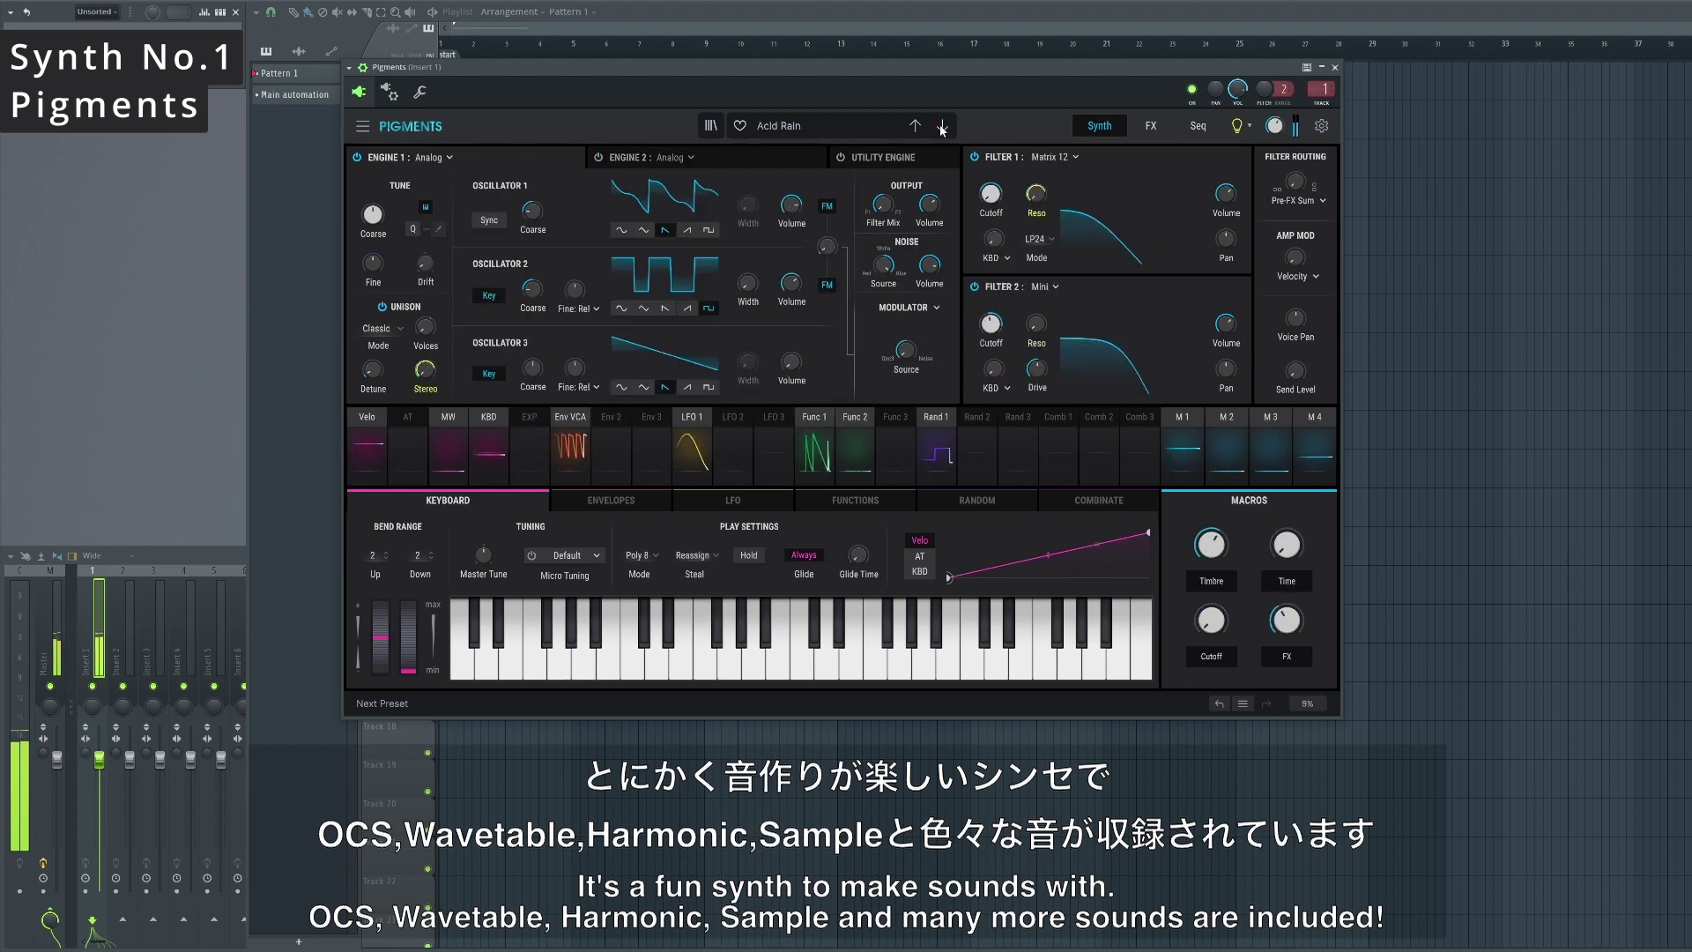
Load 90's Poly Keys in Pigments, and audition further presets including Acoustic Drops, Alone Nowhere, Altered Alterboy and Ambient Bi-timbral.
{"action": "left_click", "coordinate": [787, 128]}
{"action": "left_click", "coordinate": [838, 235]}
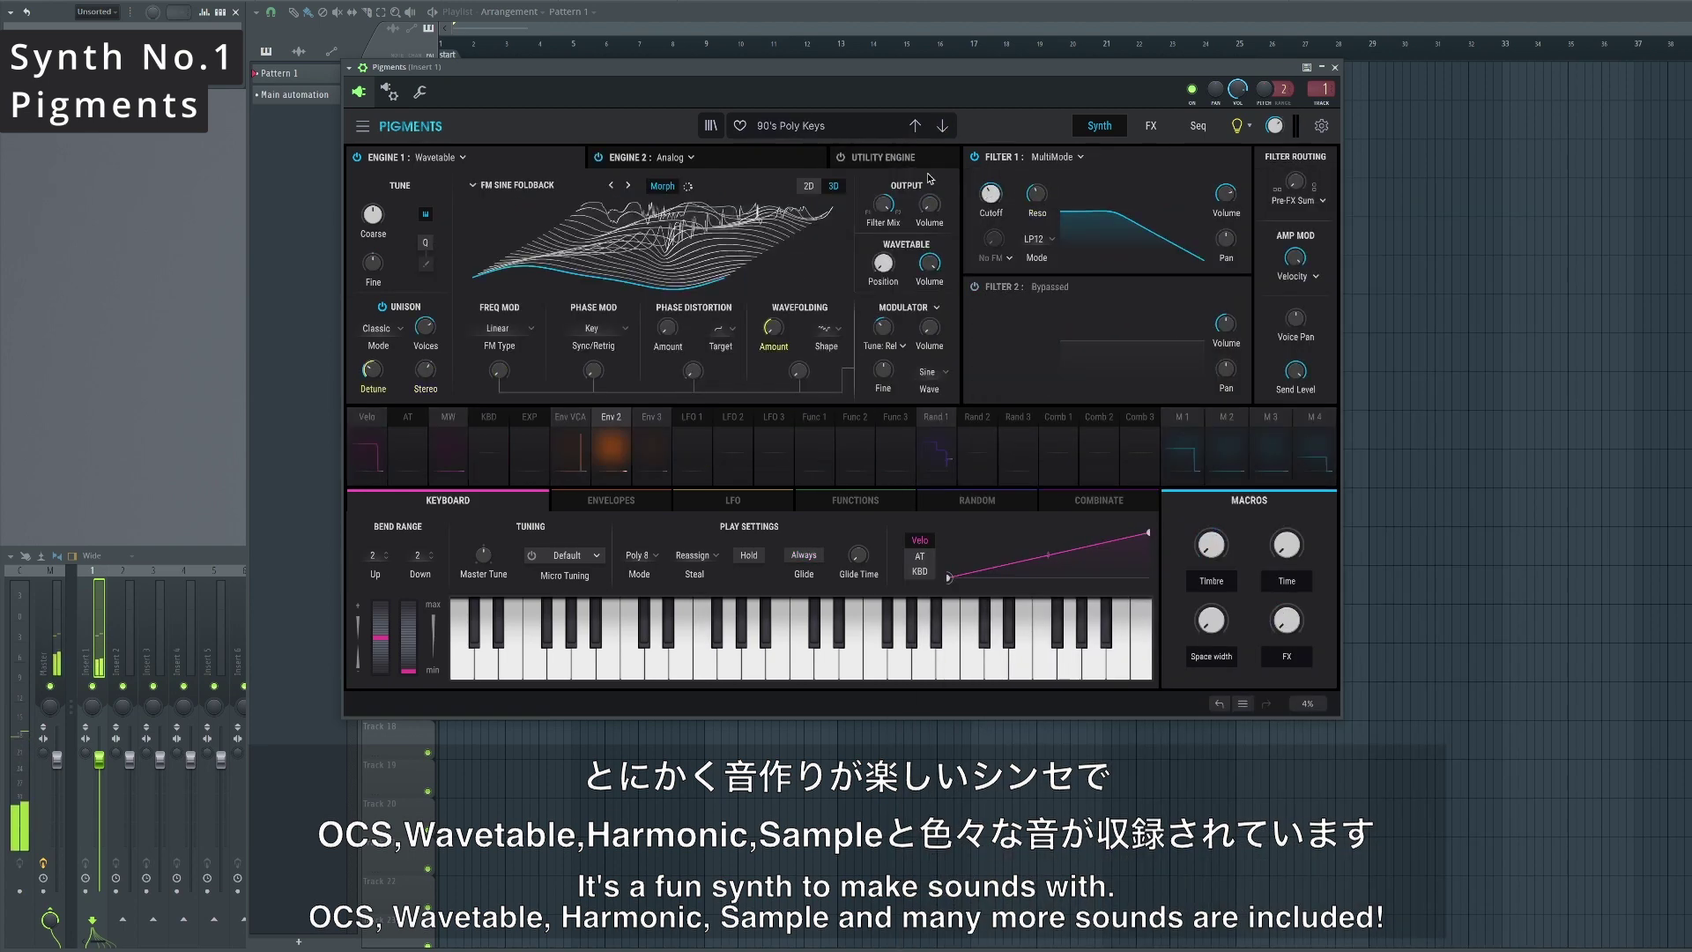
{"action": "left_click", "coordinate": [942, 128]}
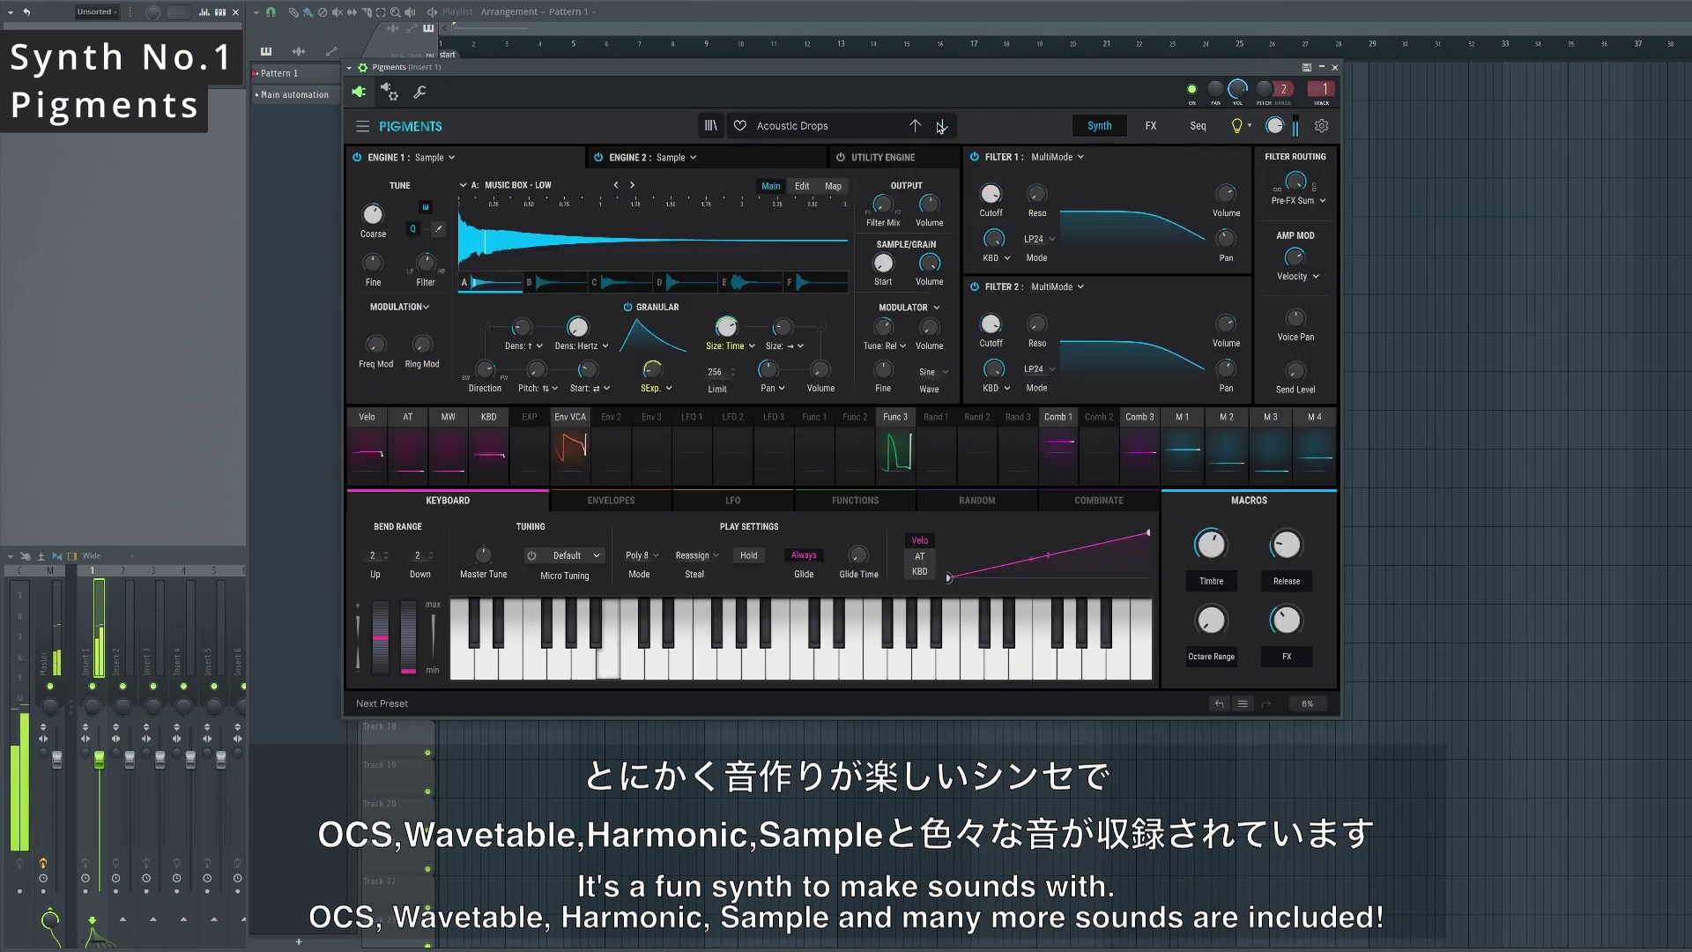
{"action": "left_click", "coordinate": [943, 128]}
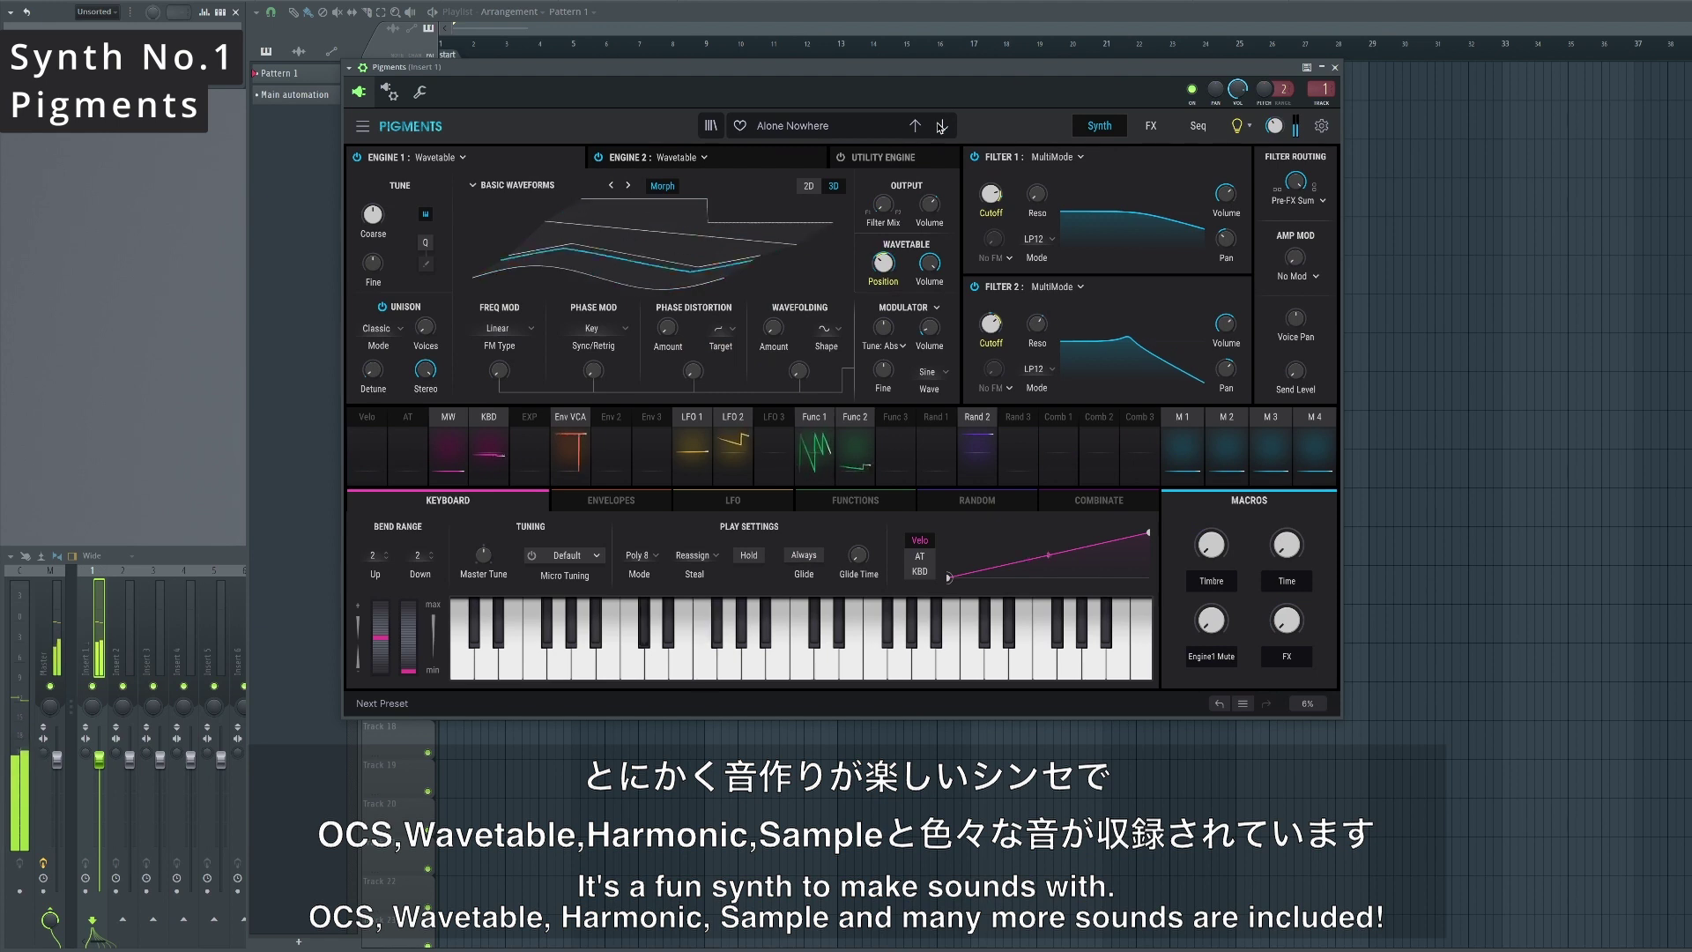
{"action": "left_click", "coordinate": [943, 128]}
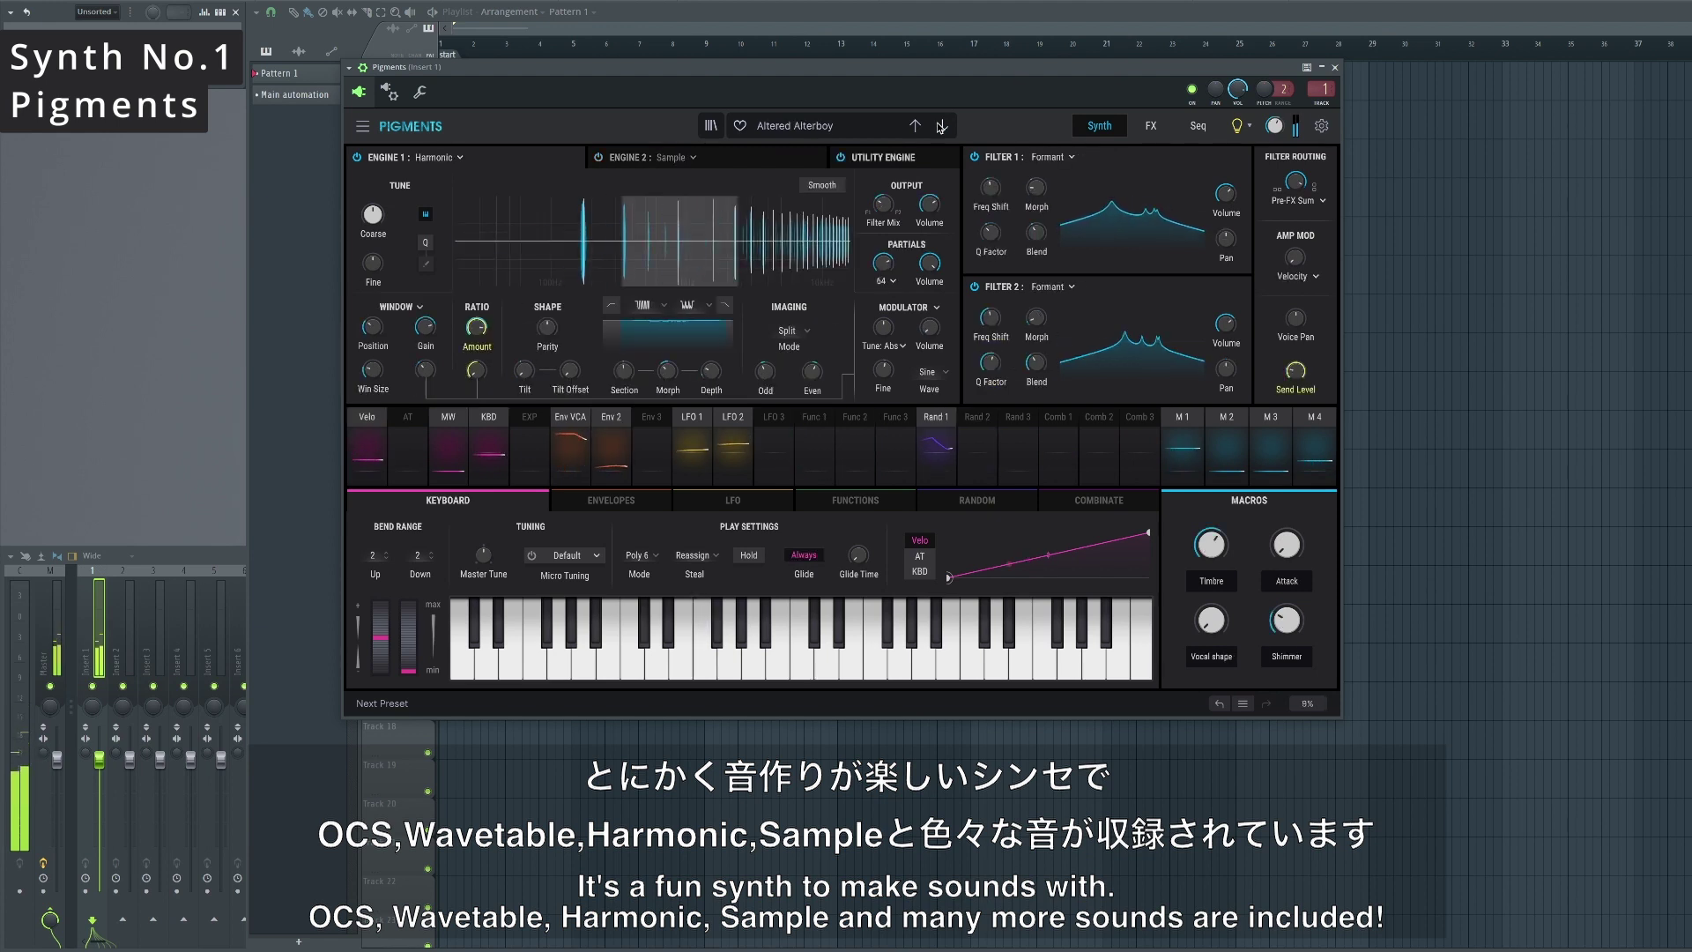
{"action": "left_click", "coordinate": [943, 128]}
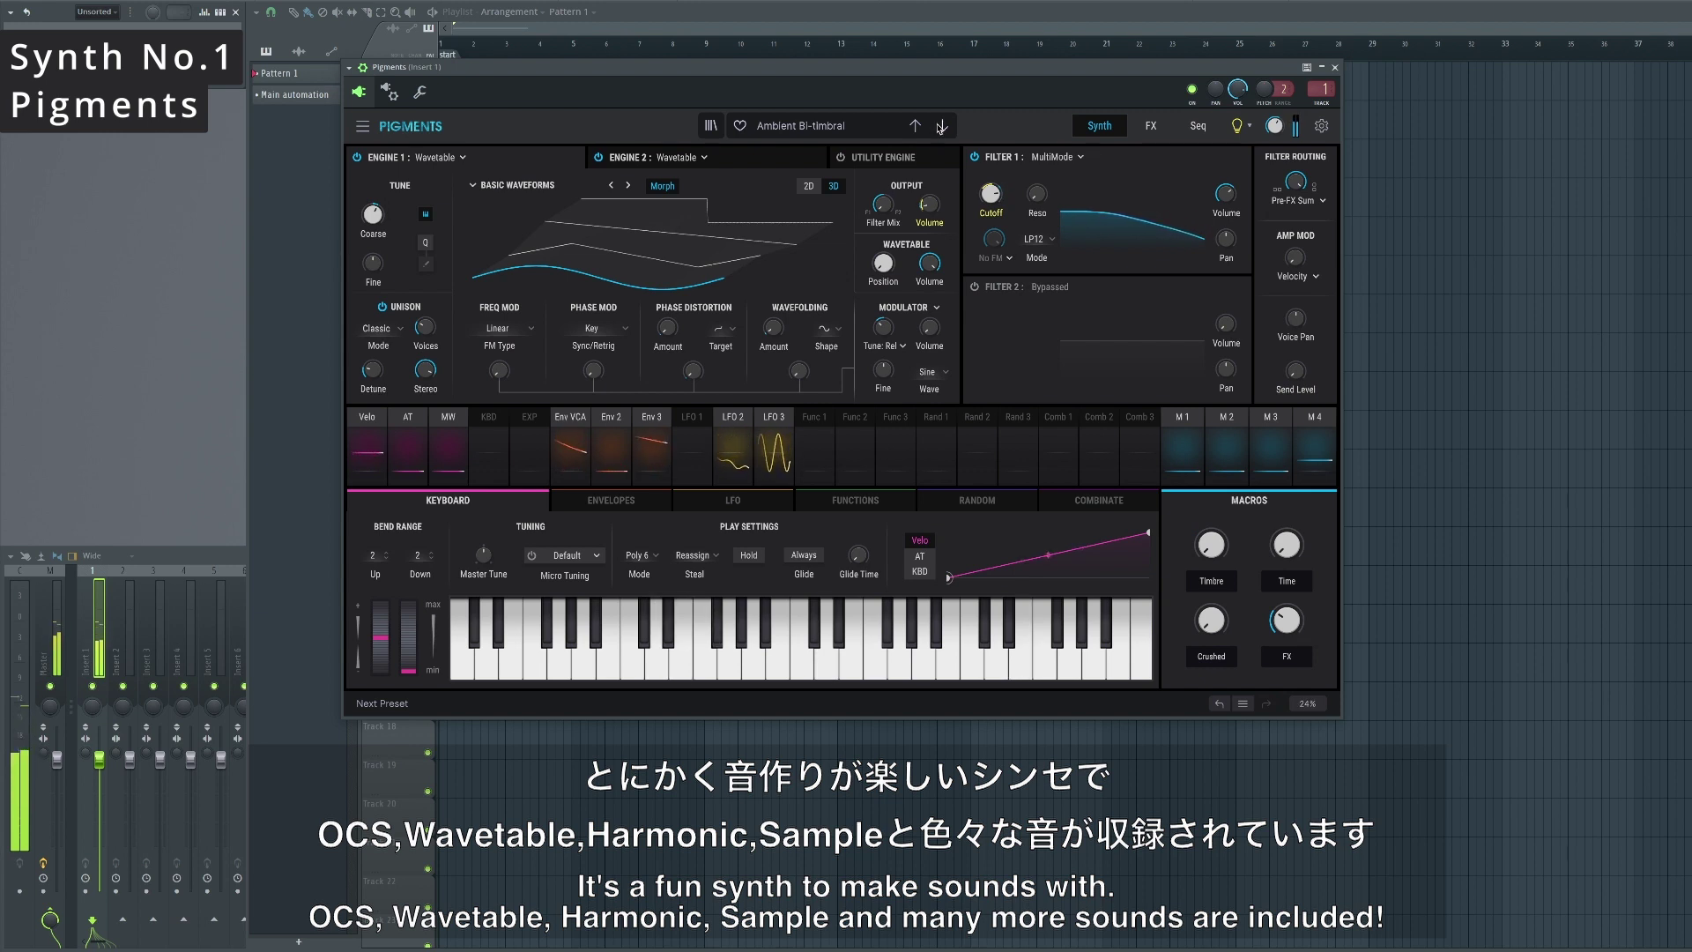
{"action": "left_click", "coordinate": [943, 128]}
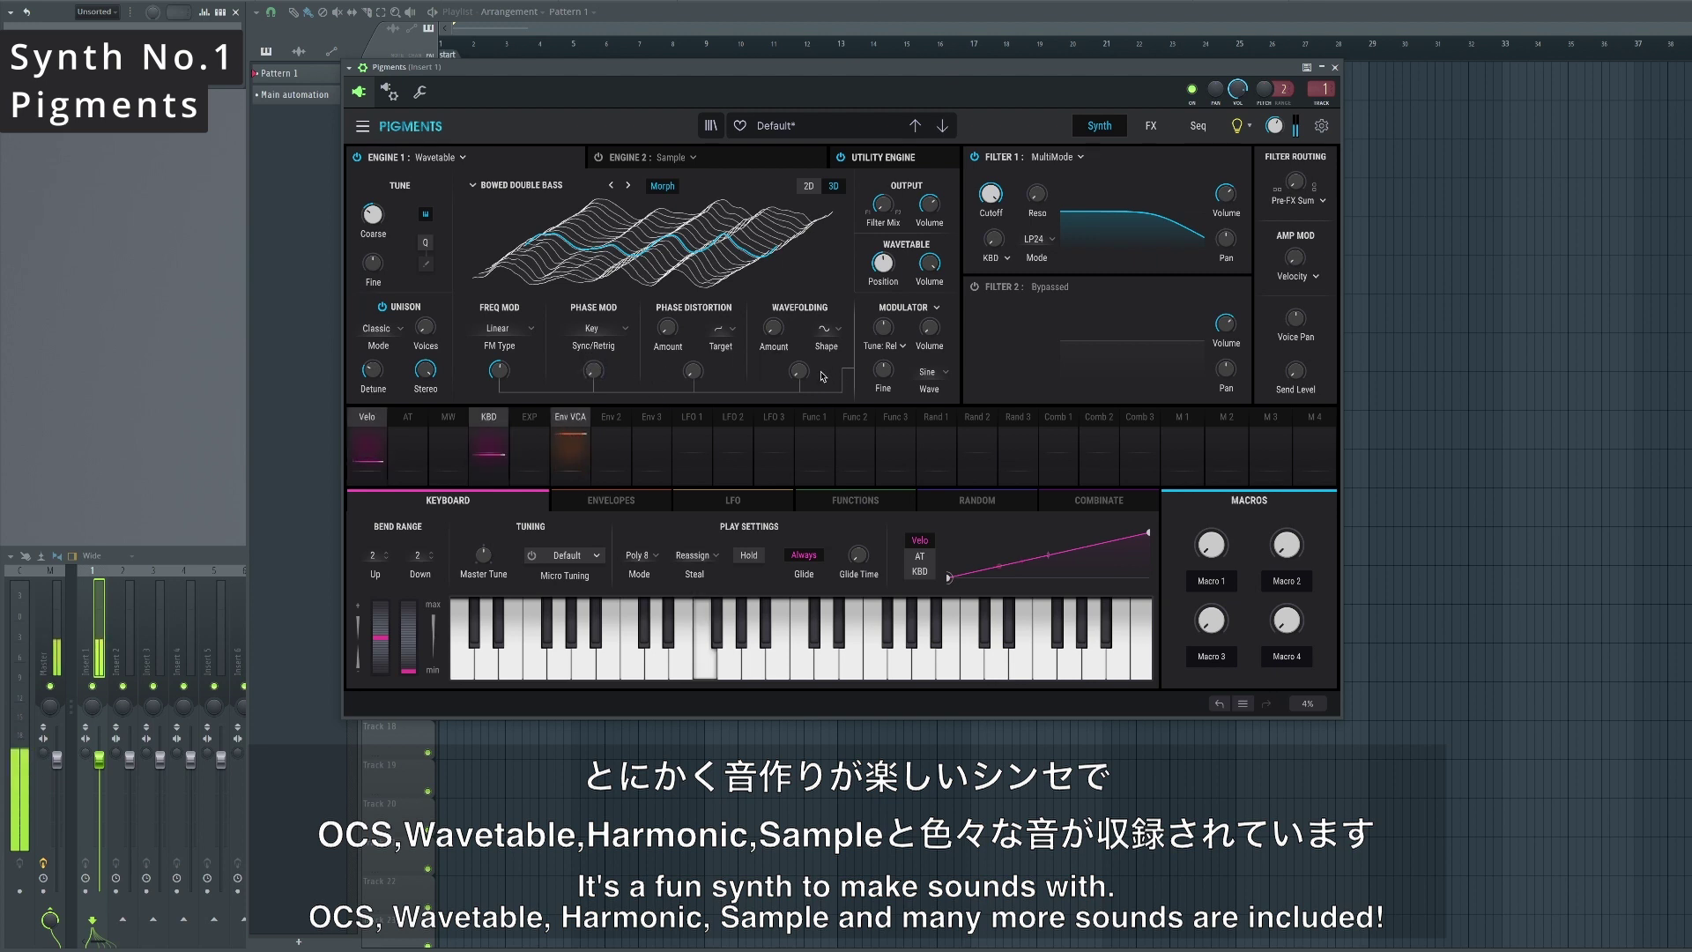
Set the Bowed Double Bass wavetable's wavefolding modulation to 0.00 and raise its phase distortion modulation.
{"action": "left_click_drag", "start_coordinate": [799, 370], "coordinate": [799, 406]}
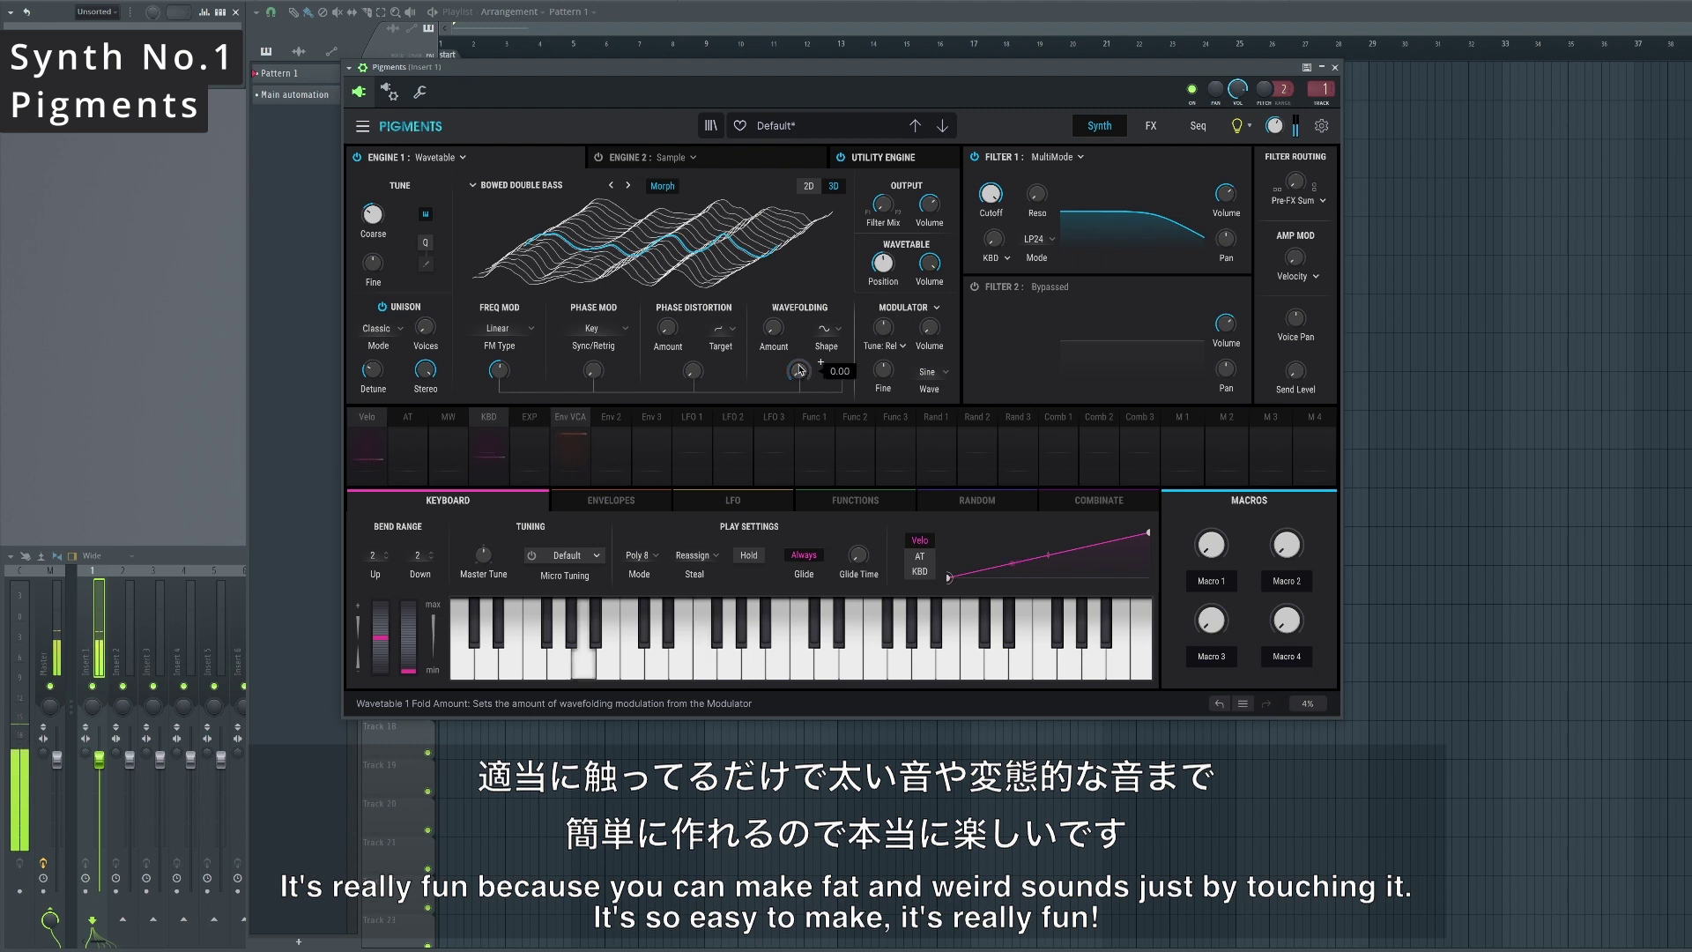
{"action": "left_click_drag", "start_coordinate": [694, 370], "coordinate": [693, 330]}
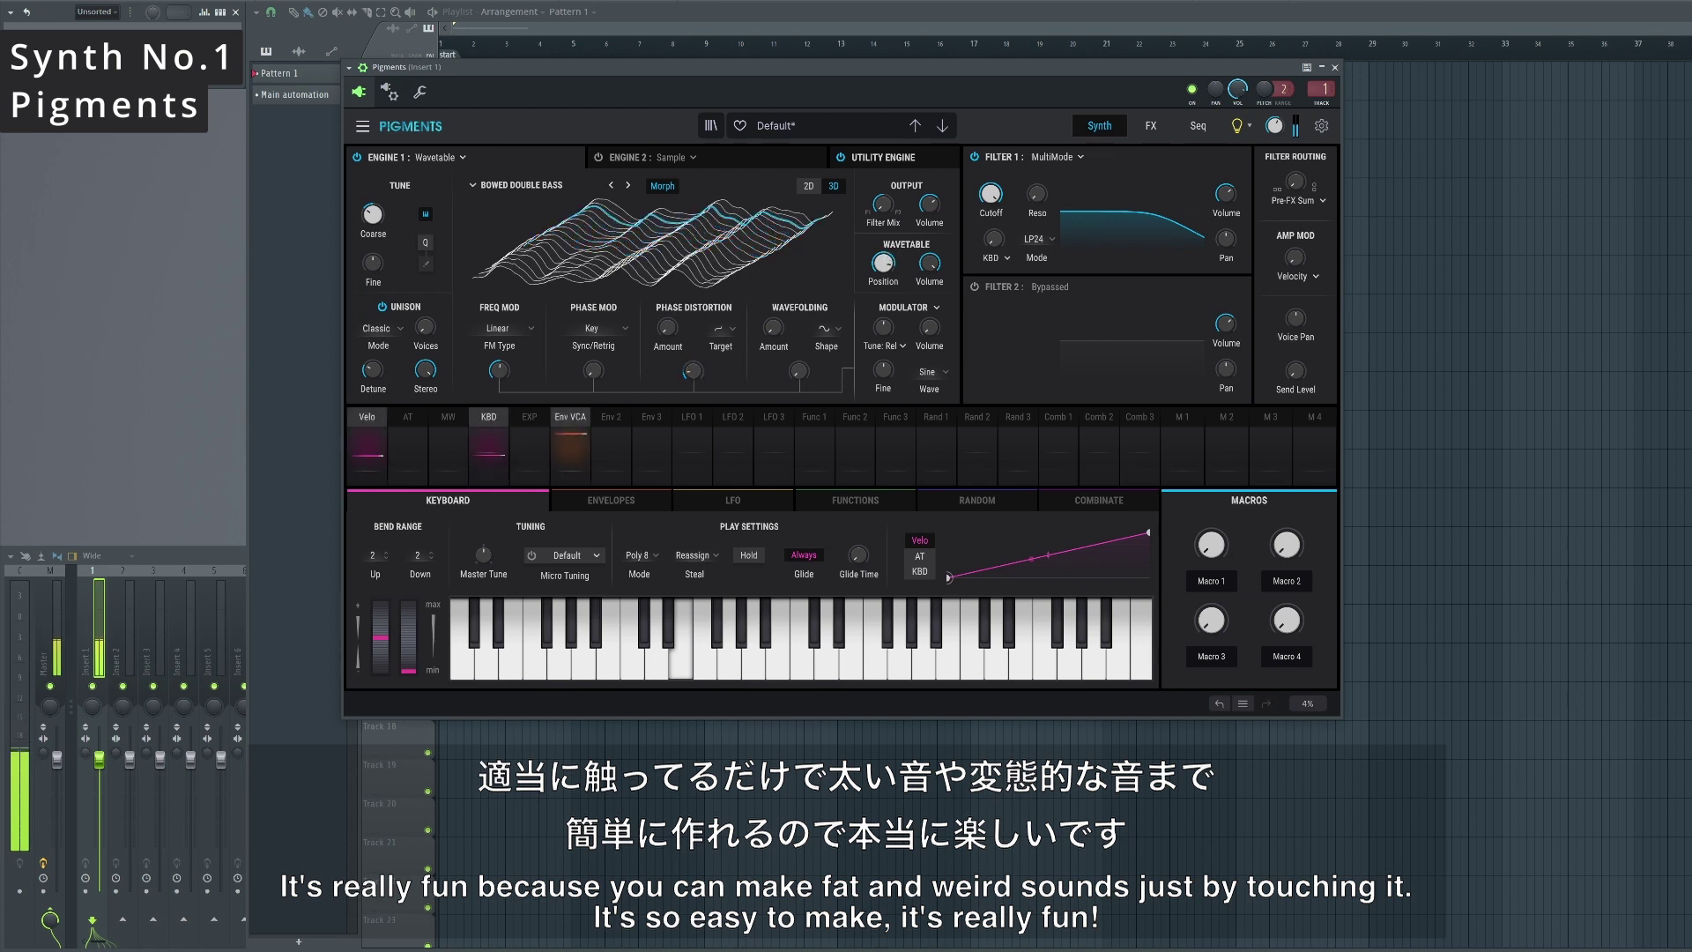
Switch Pigments' Engine 1 from Wavetable to Sample.
{"action": "left_click", "coordinate": [464, 156]}
{"action": "left_click", "coordinate": [537, 216]}
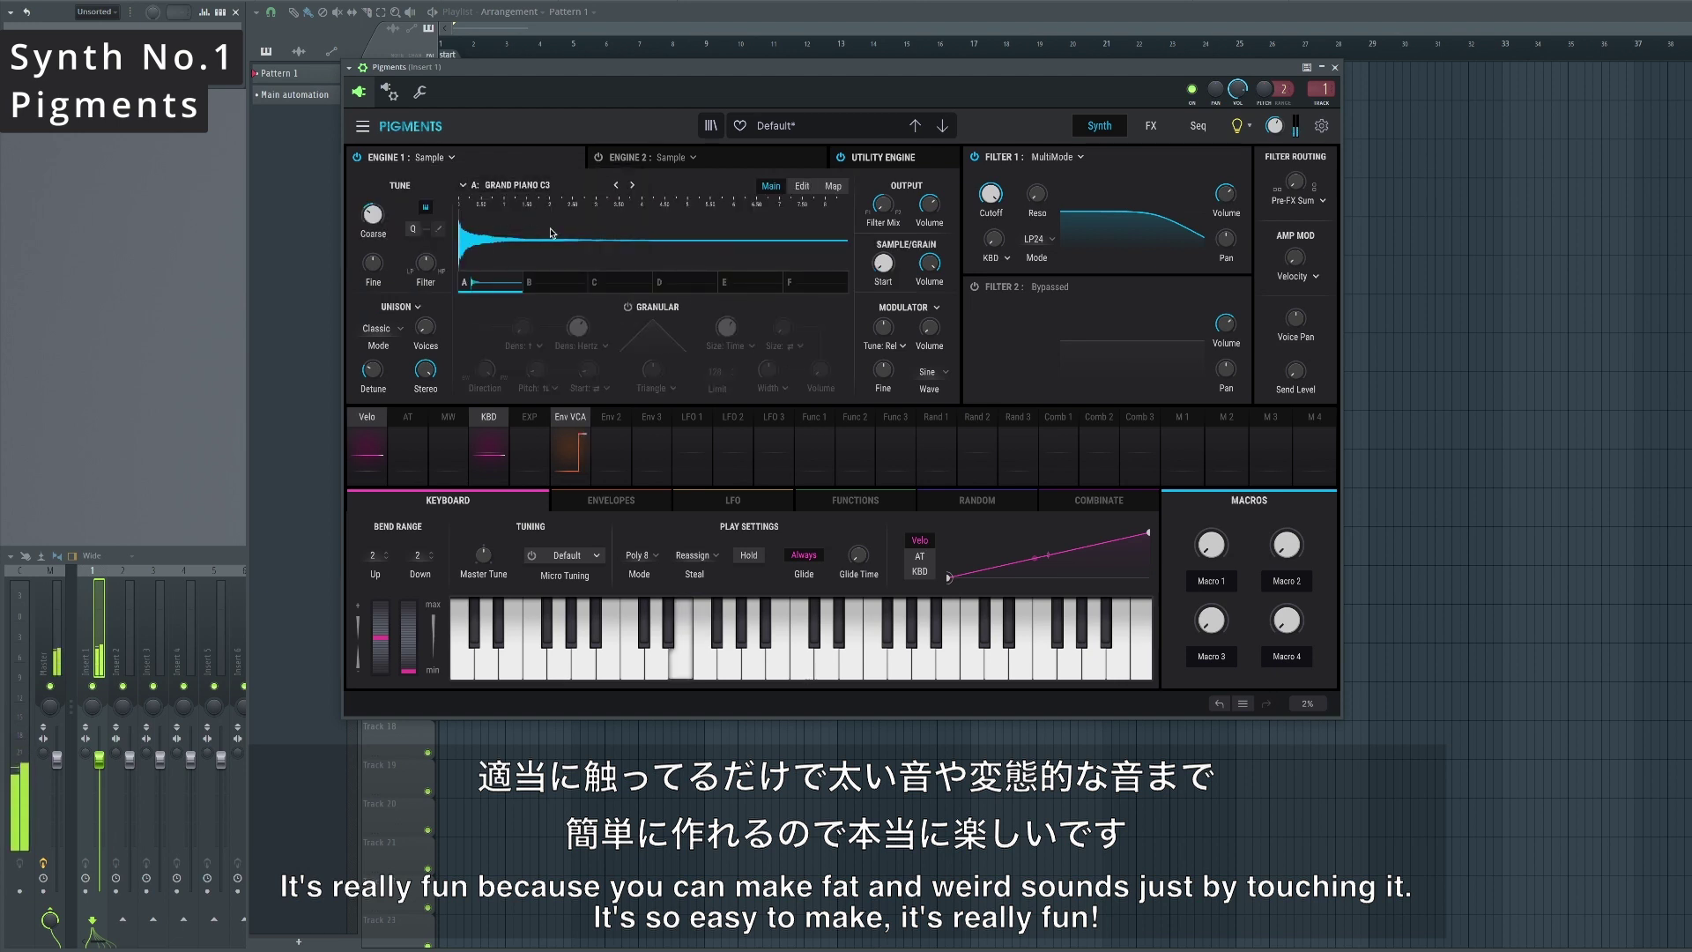
Preview Bells & Mallets samples, load Marimba C3 into Engine 1, and turn on its granular mode.
{"action": "left_click", "coordinate": [520, 185]}
{"action": "left_click", "coordinate": [672, 267]}
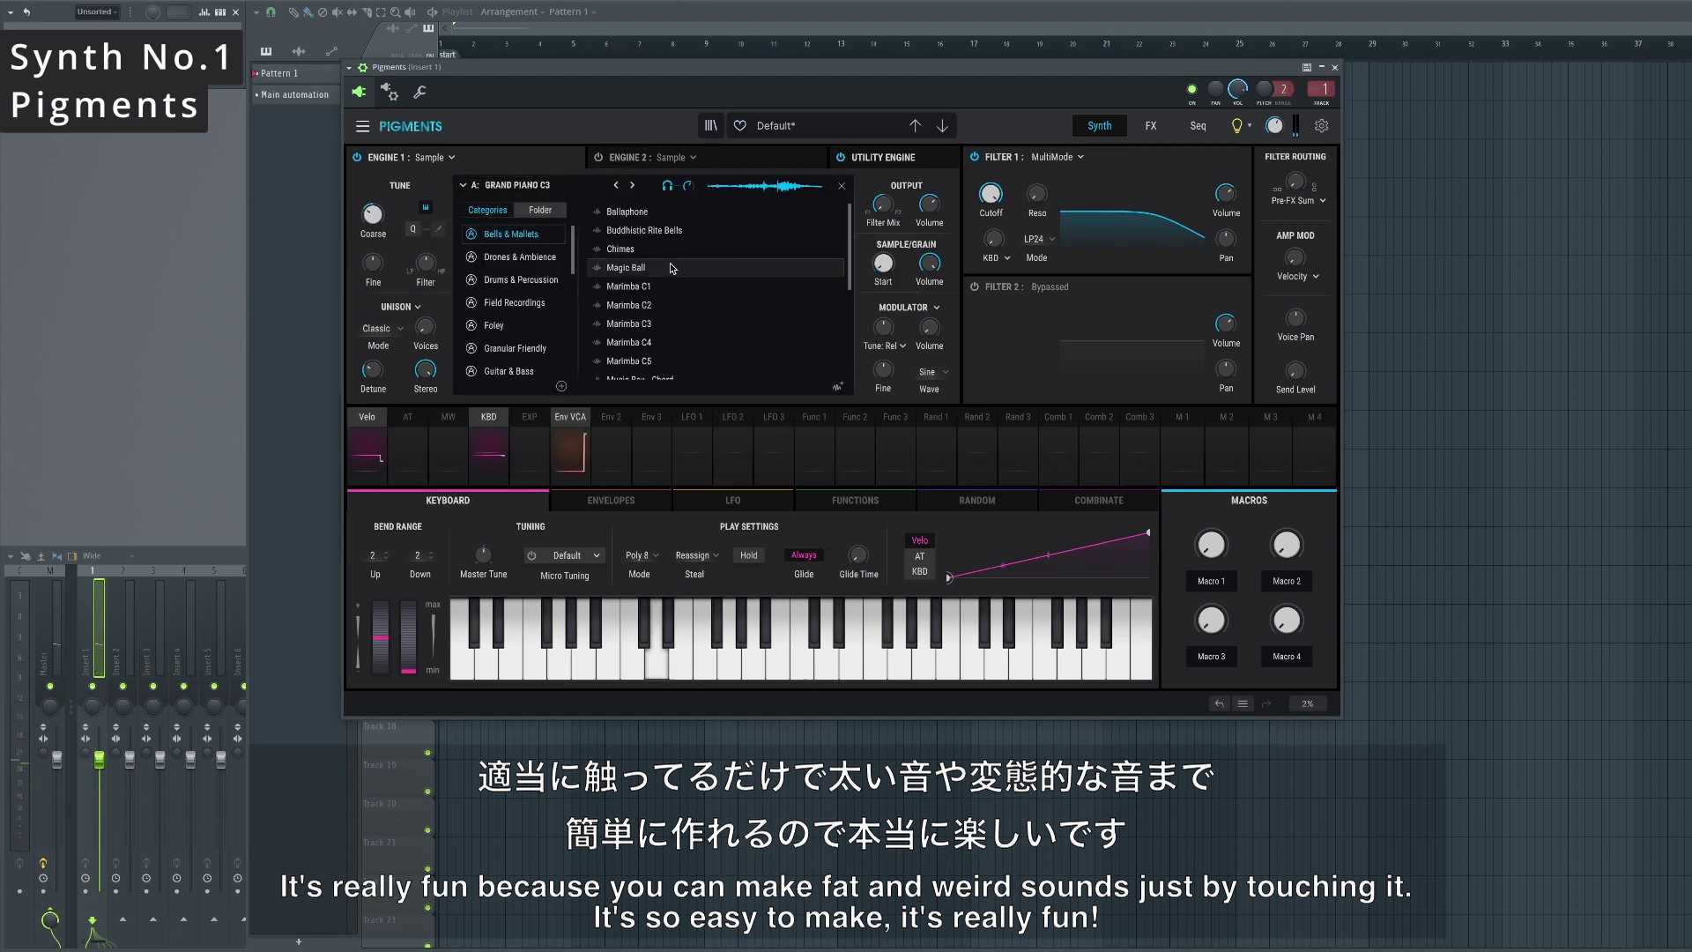
{"action": "left_click", "coordinate": [664, 307]}
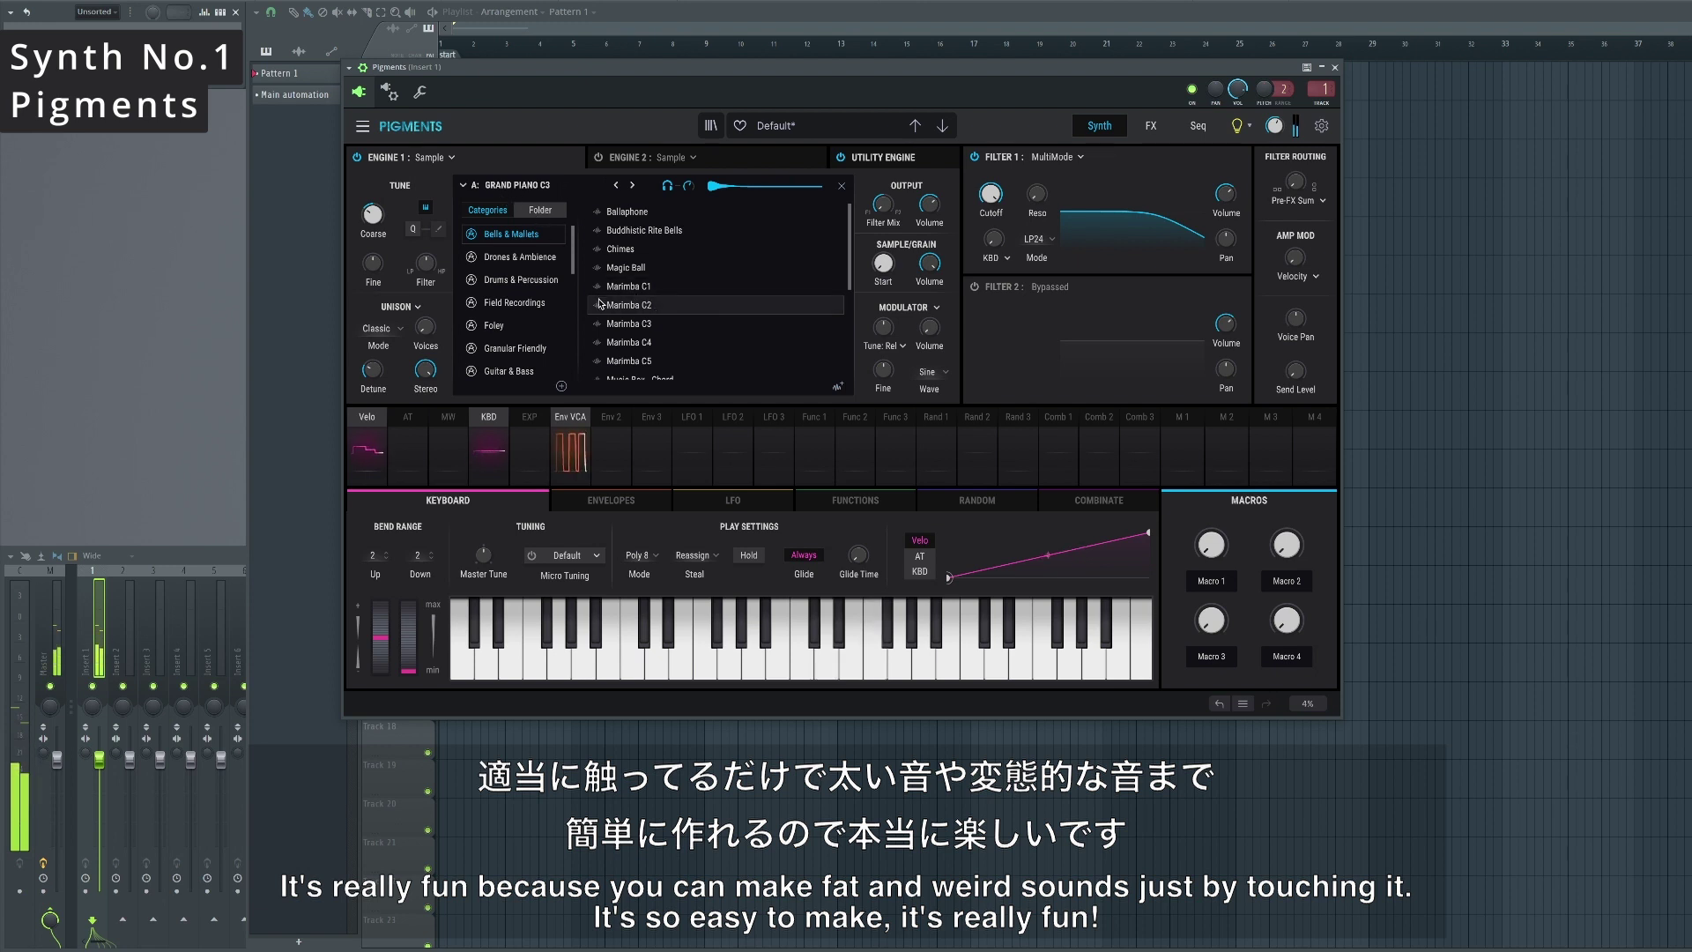
{"action": "double_click", "coordinate": [613, 324]}
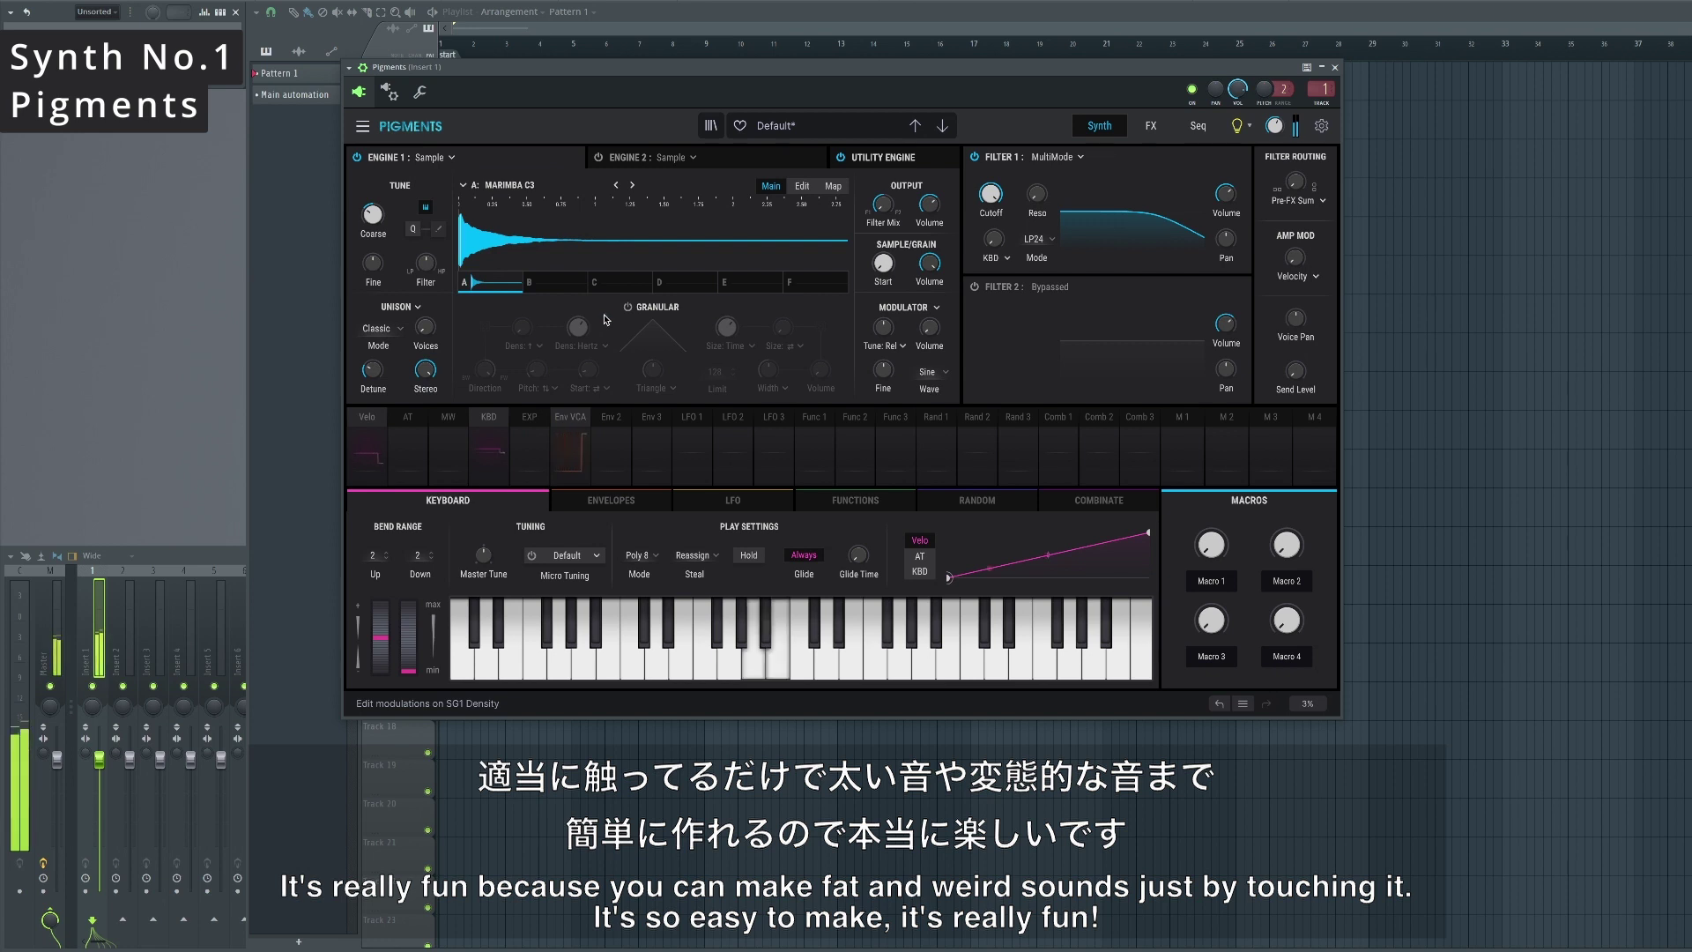
{"action": "left_click", "coordinate": [628, 307]}
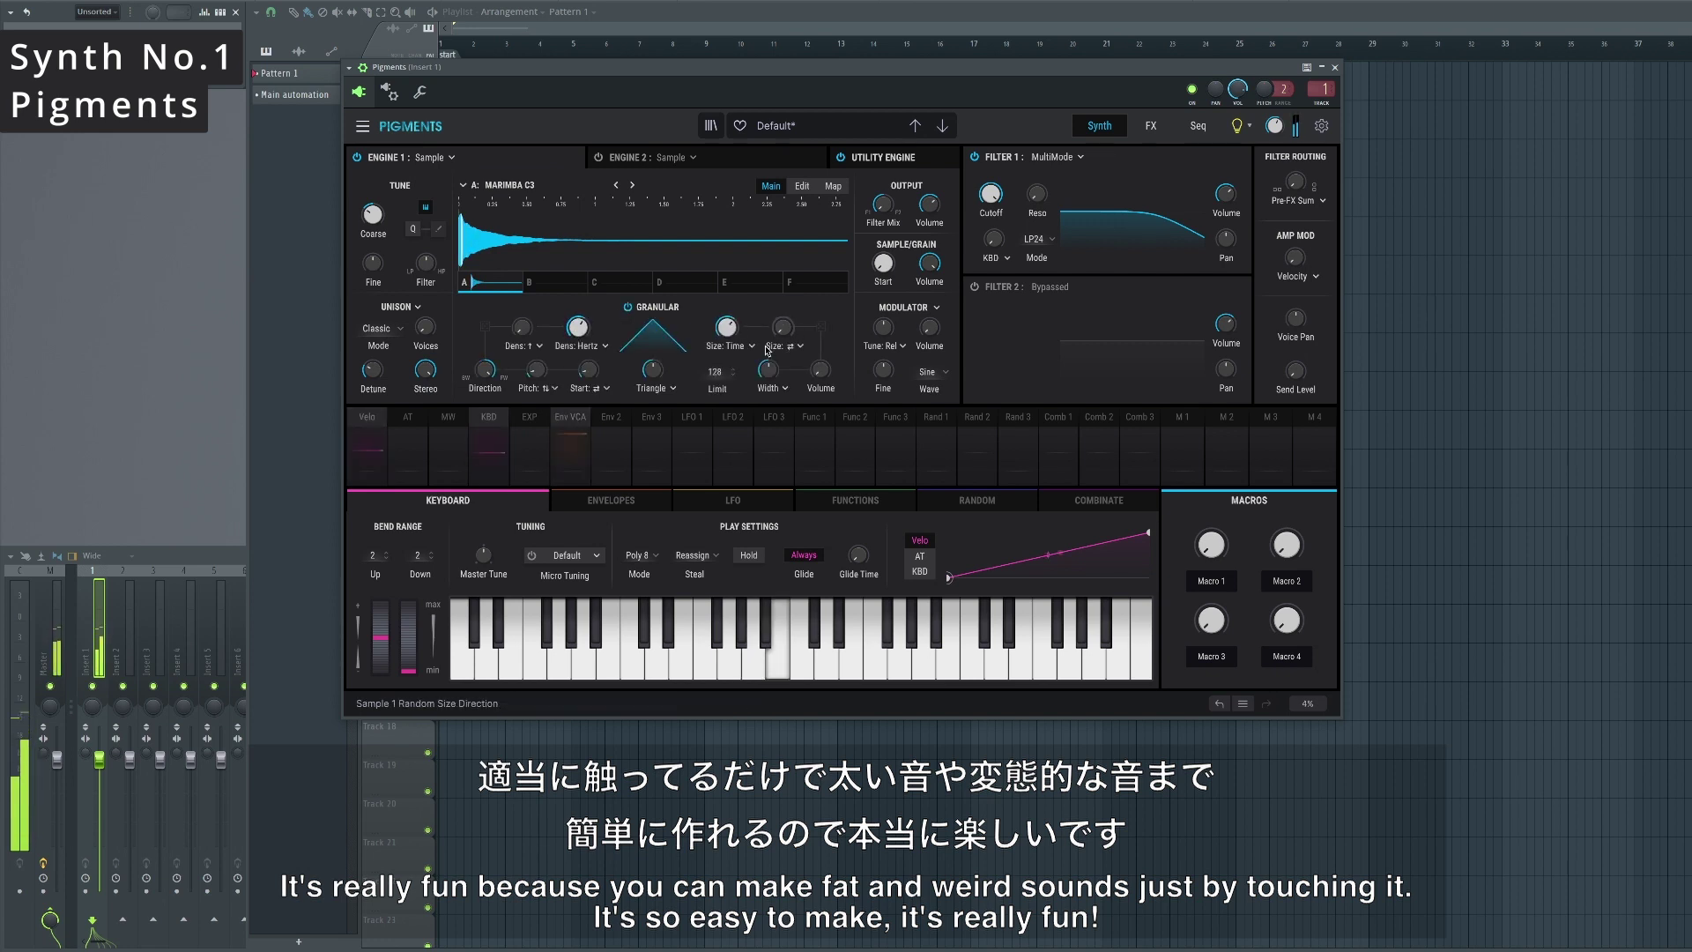
Shape Marimba C3's grains in Engine 1 by adjusting the density, grain size and triangle window skew, and step to the next sample.
{"action": "left_click_drag", "start_coordinate": [577, 330], "coordinate": [577, 414]}
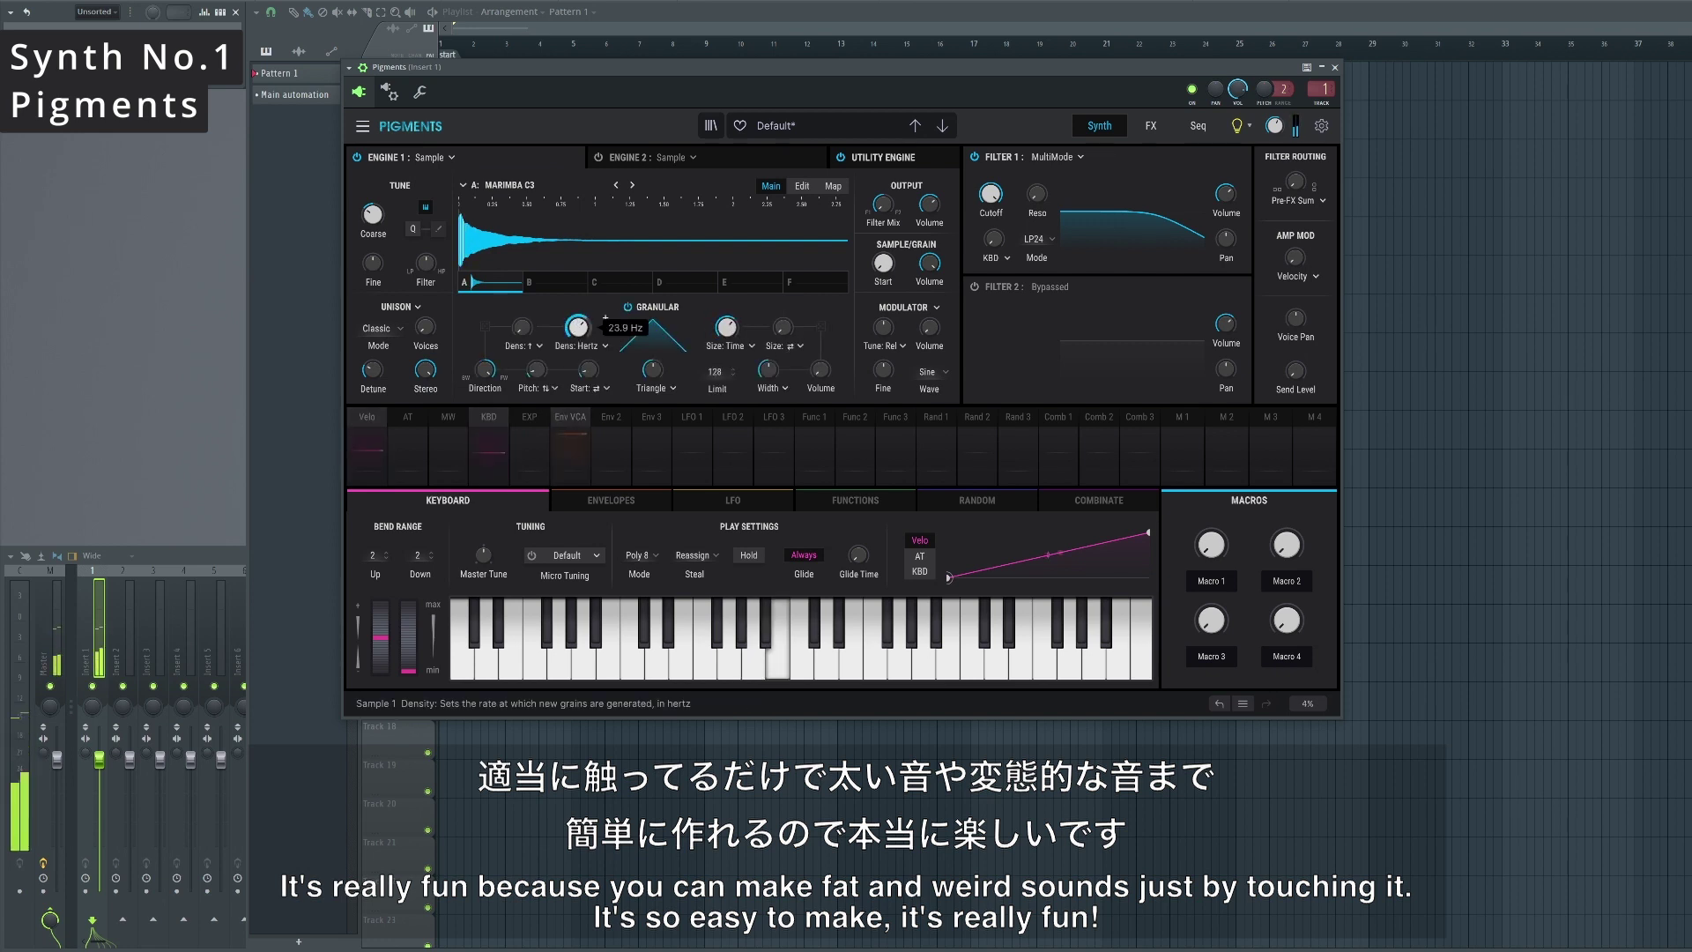
{"action": "left_click_drag", "start_coordinate": [578, 327], "coordinate": [578, 292]}
{"action": "left_click_drag", "start_coordinate": [726, 327], "coordinate": [726, 305]}
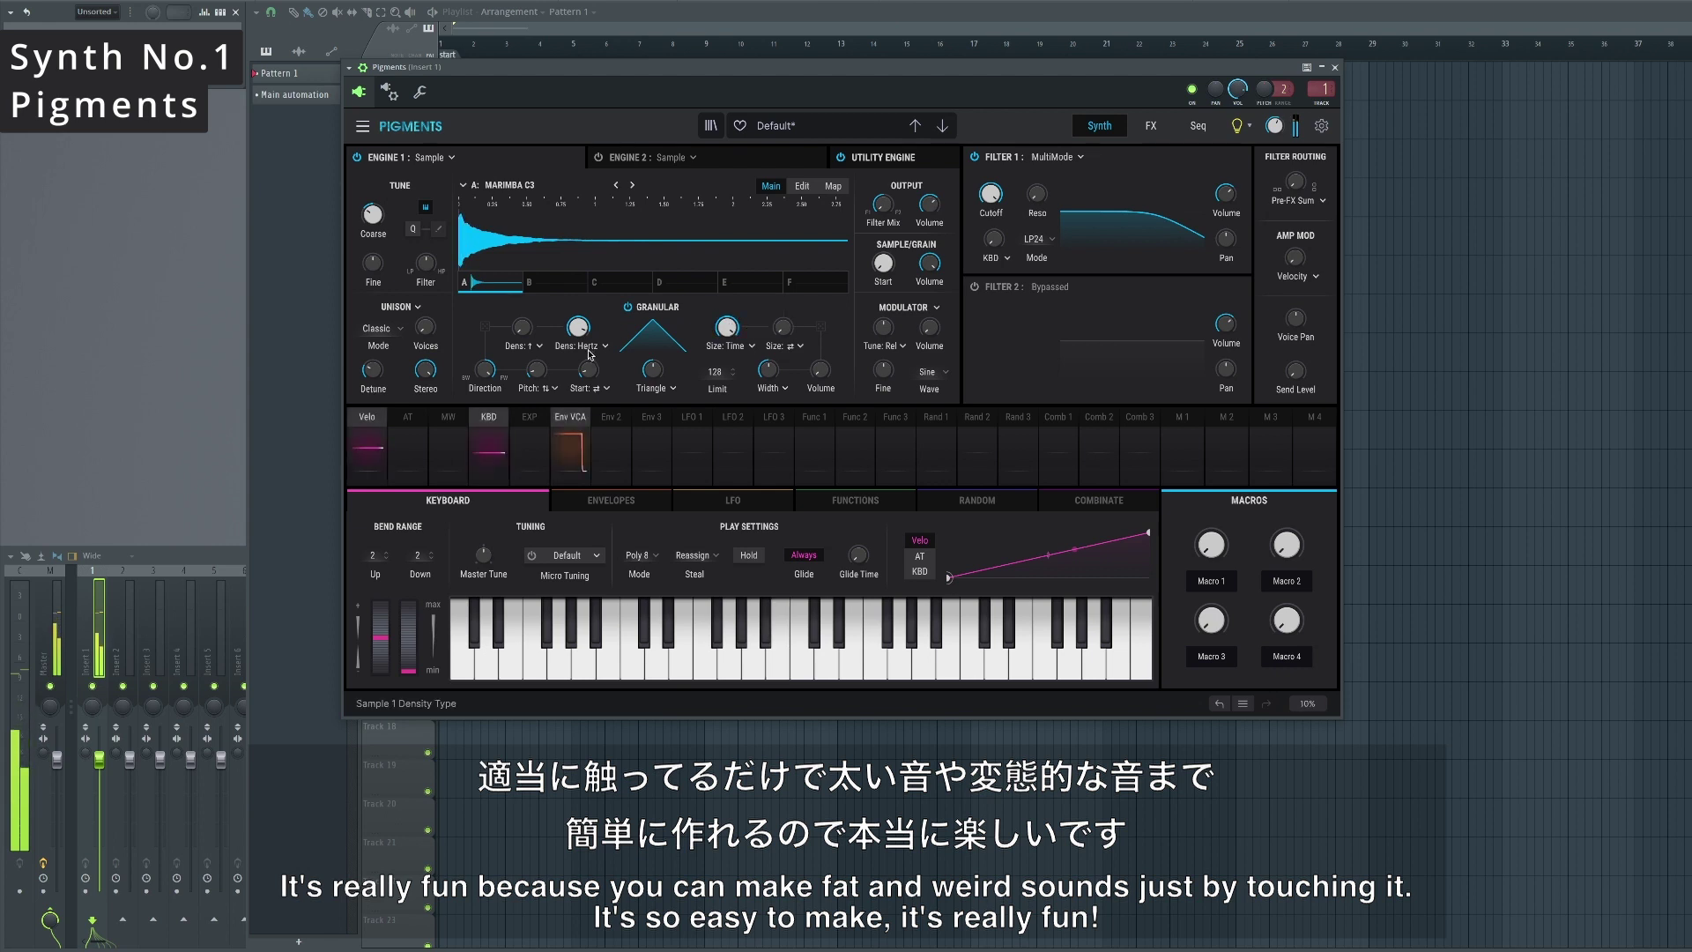
{"action": "left_click_drag", "start_coordinate": [652, 369], "coordinate": [652, 363]}
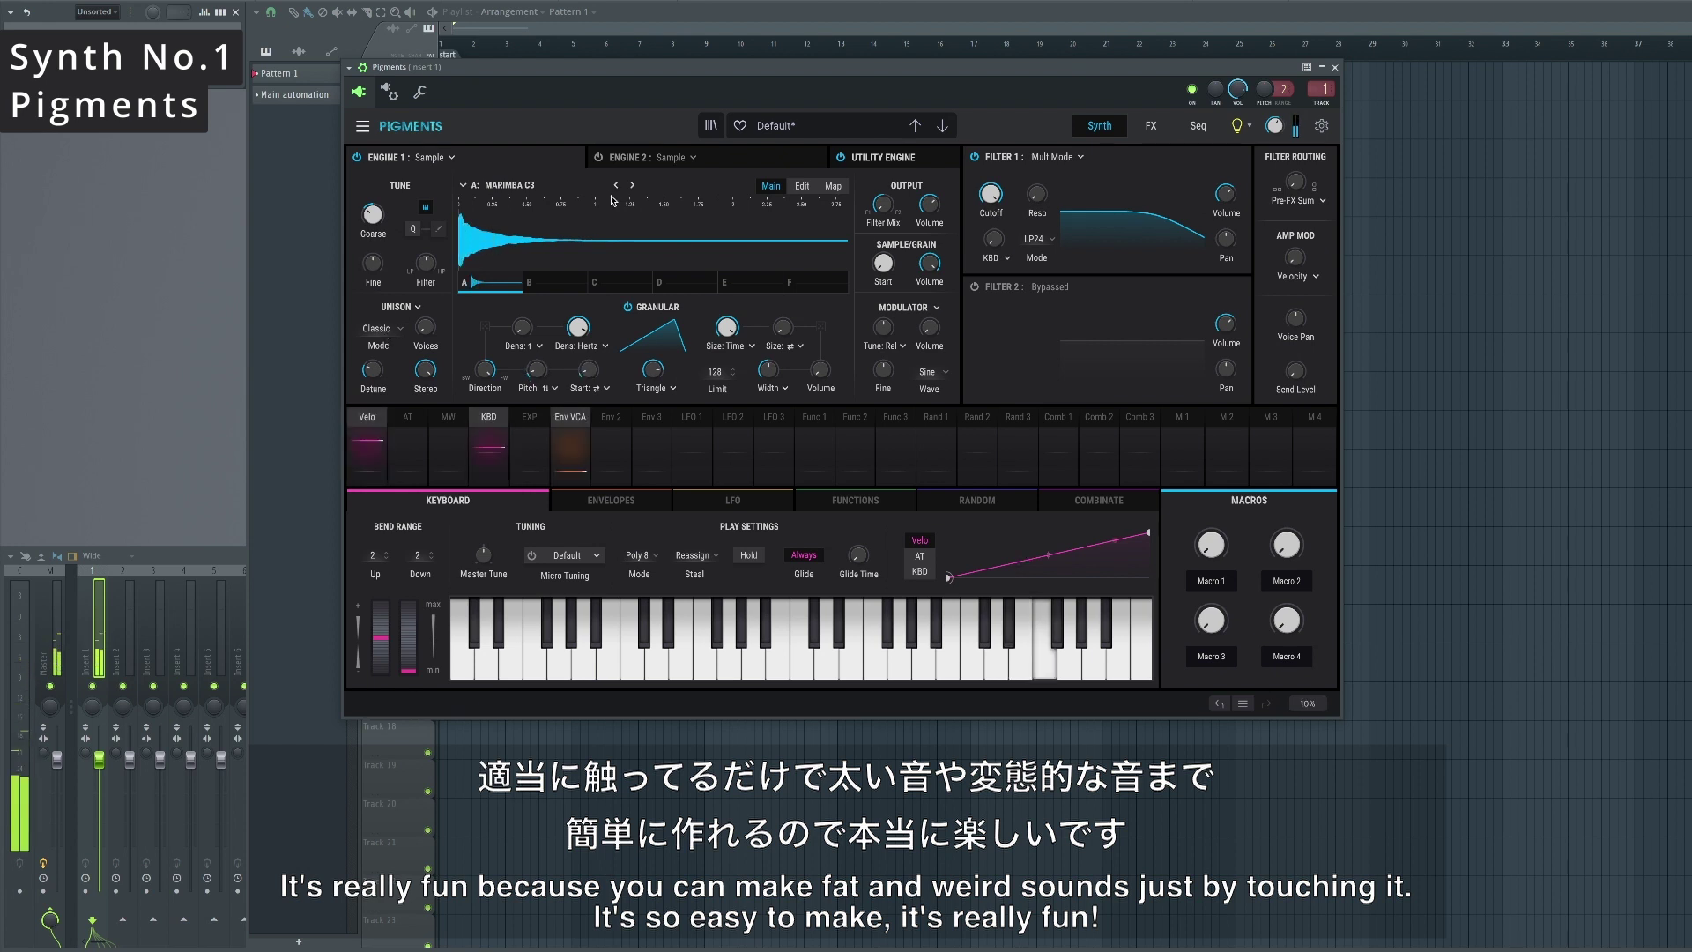
{"action": "mouse_move", "coordinate": [727, 328]}
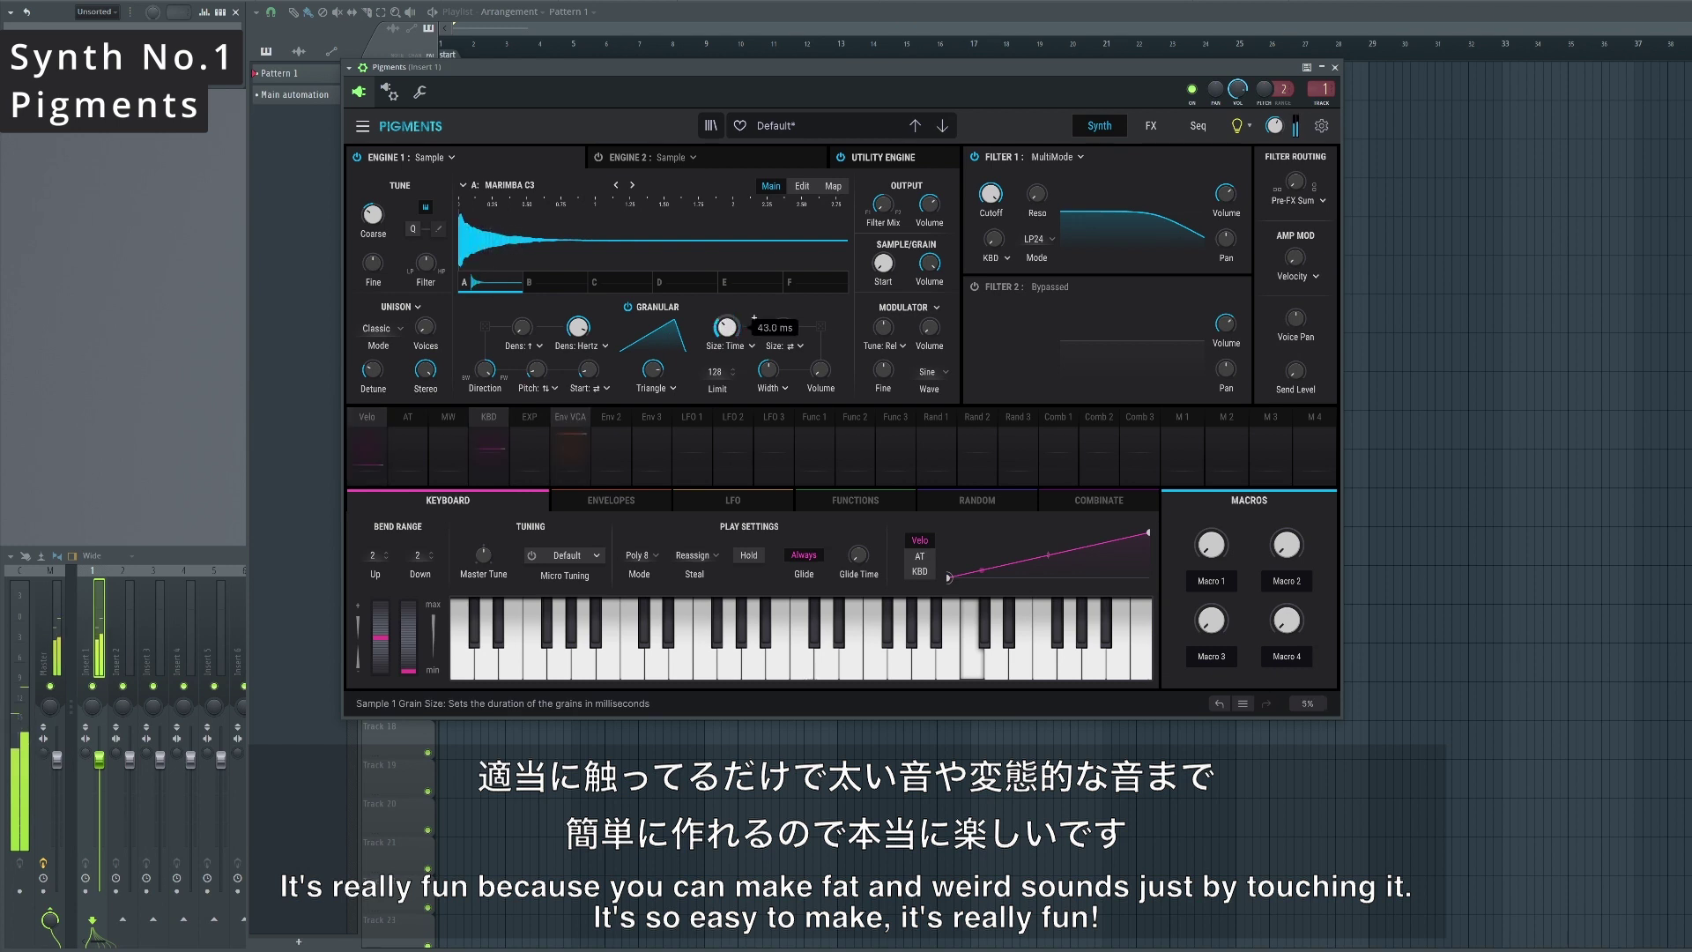
{"action": "left_click", "coordinate": [632, 185]}
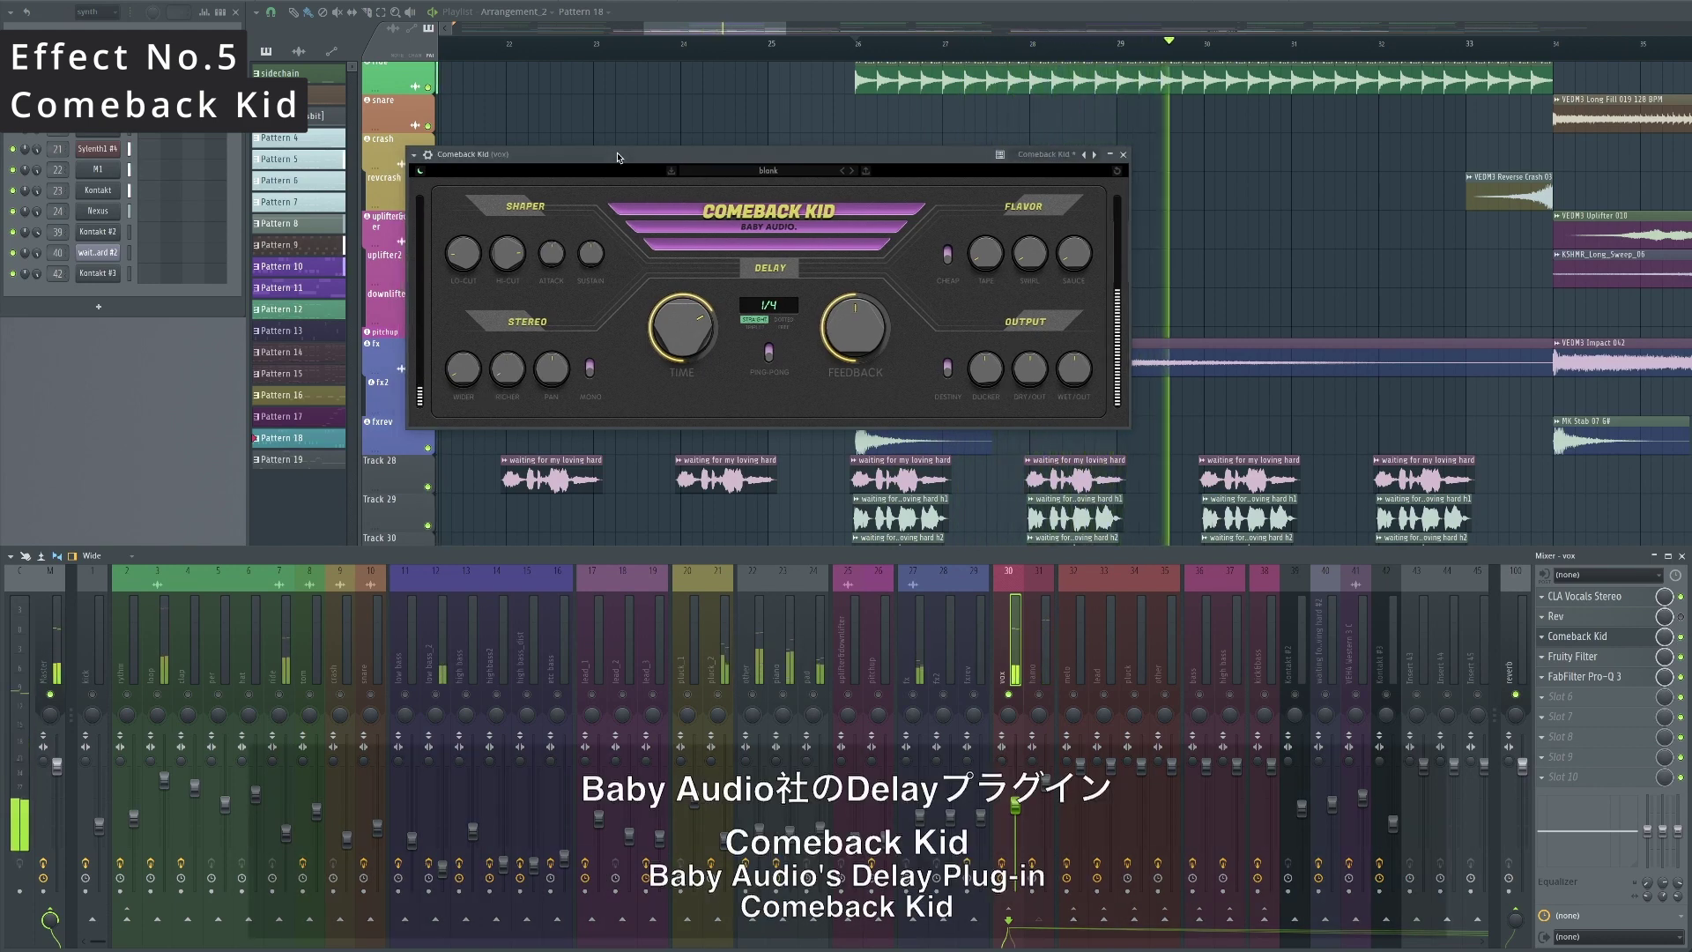
In Comeback Kid, turn on Ping Pong and the Stereo section's switch, try the Cheap flavour, and adjust the pan.
{"action": "left_click_drag", "start_coordinate": [848, 182], "coordinate": [854, 181]}
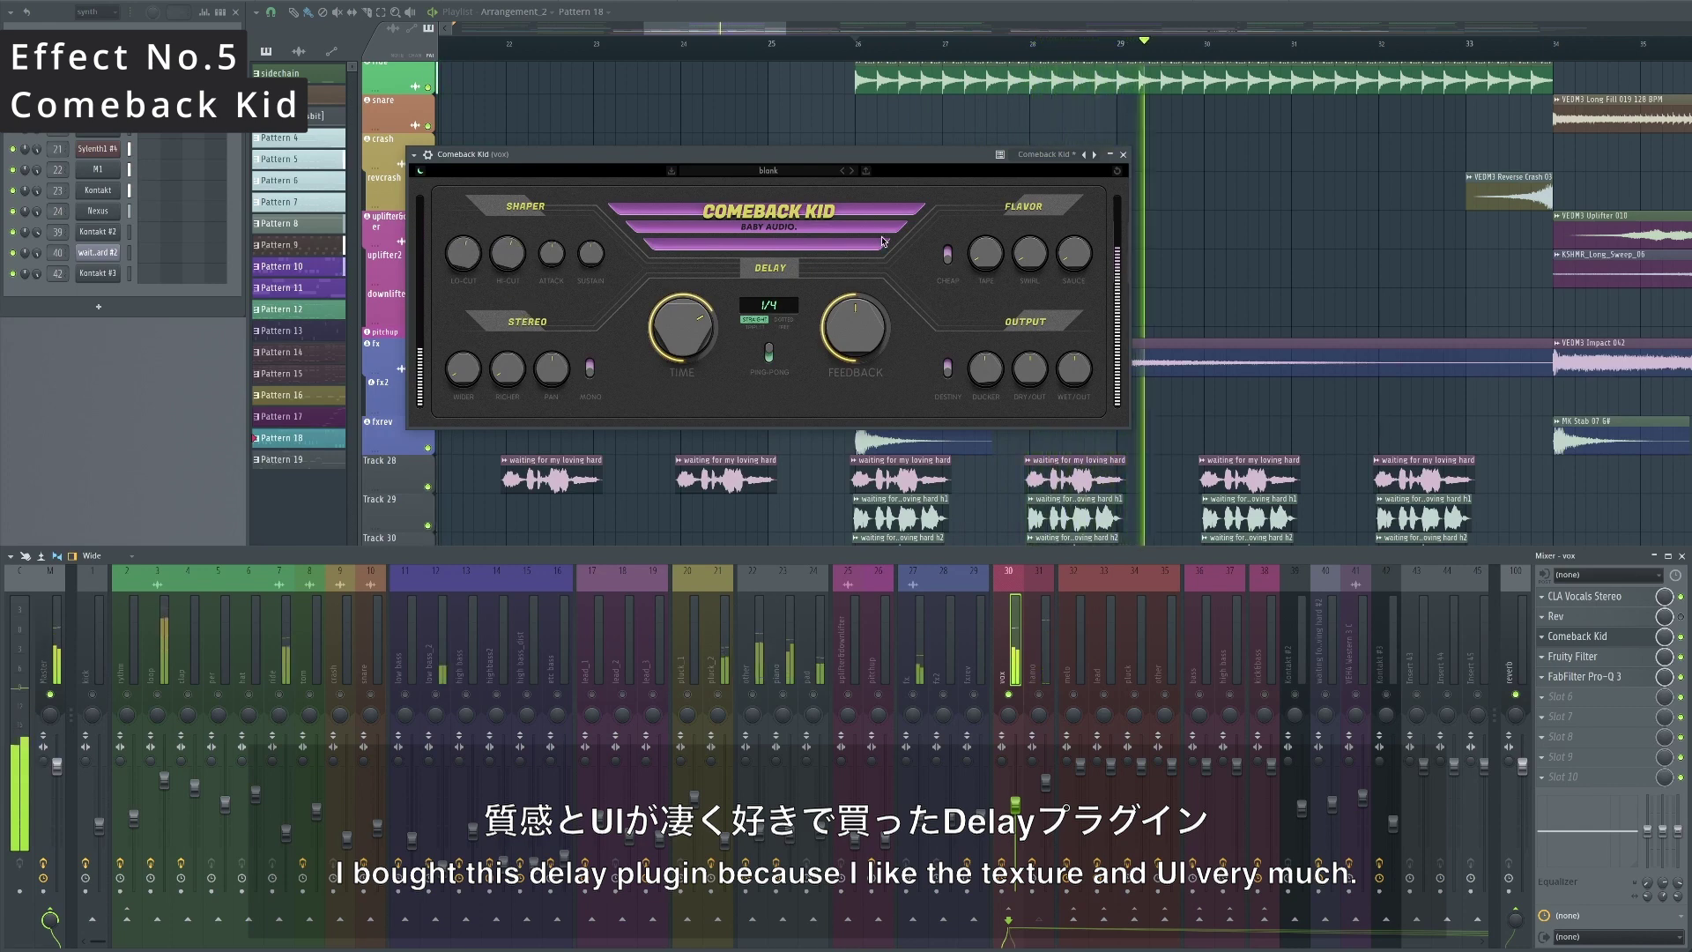
{"action": "left_click", "coordinate": [949, 256]}
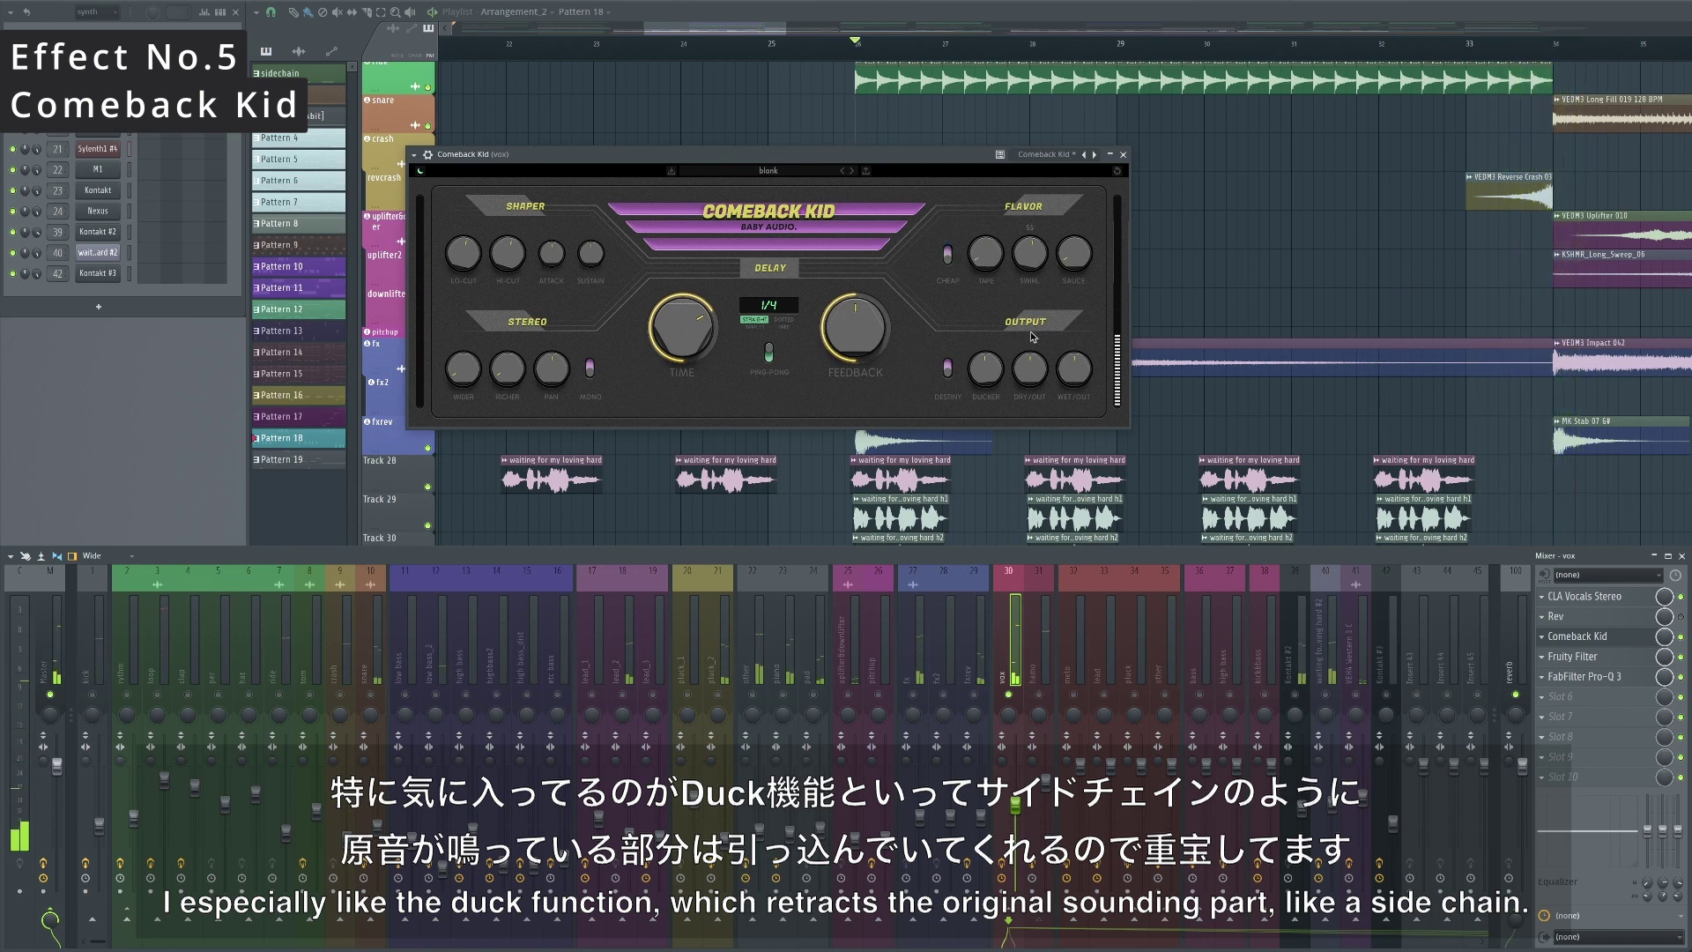
{"action": "left_click", "coordinate": [590, 369]}
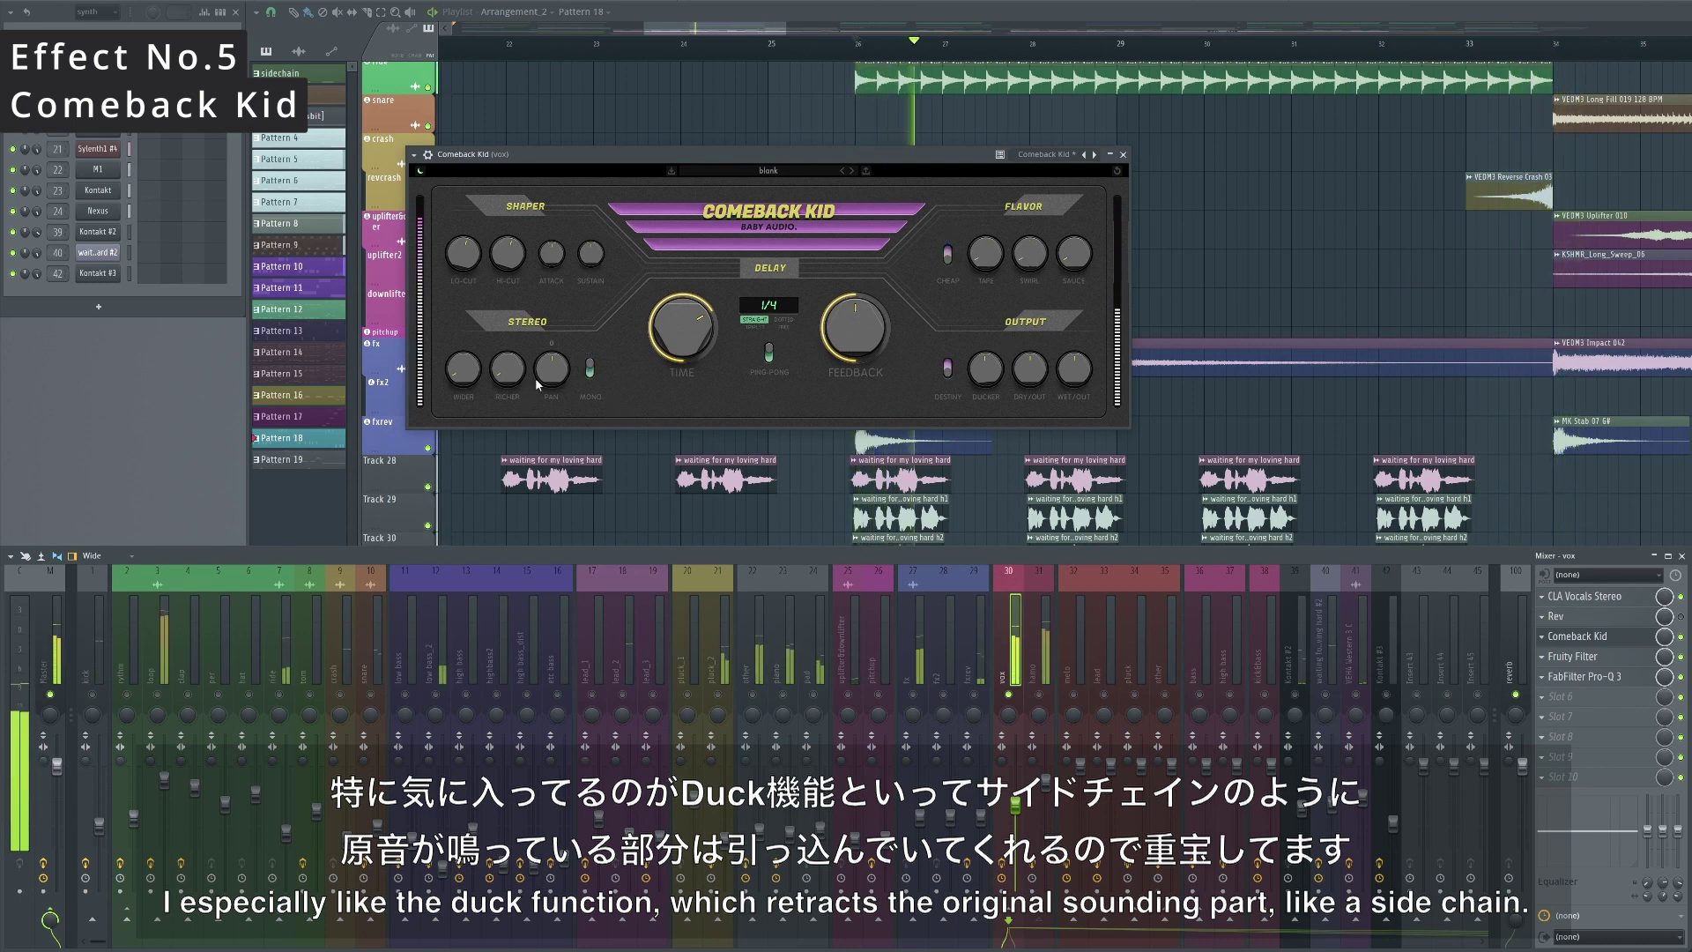
{"action": "left_click_drag", "start_coordinate": [548, 375], "coordinate": [550, 337]}
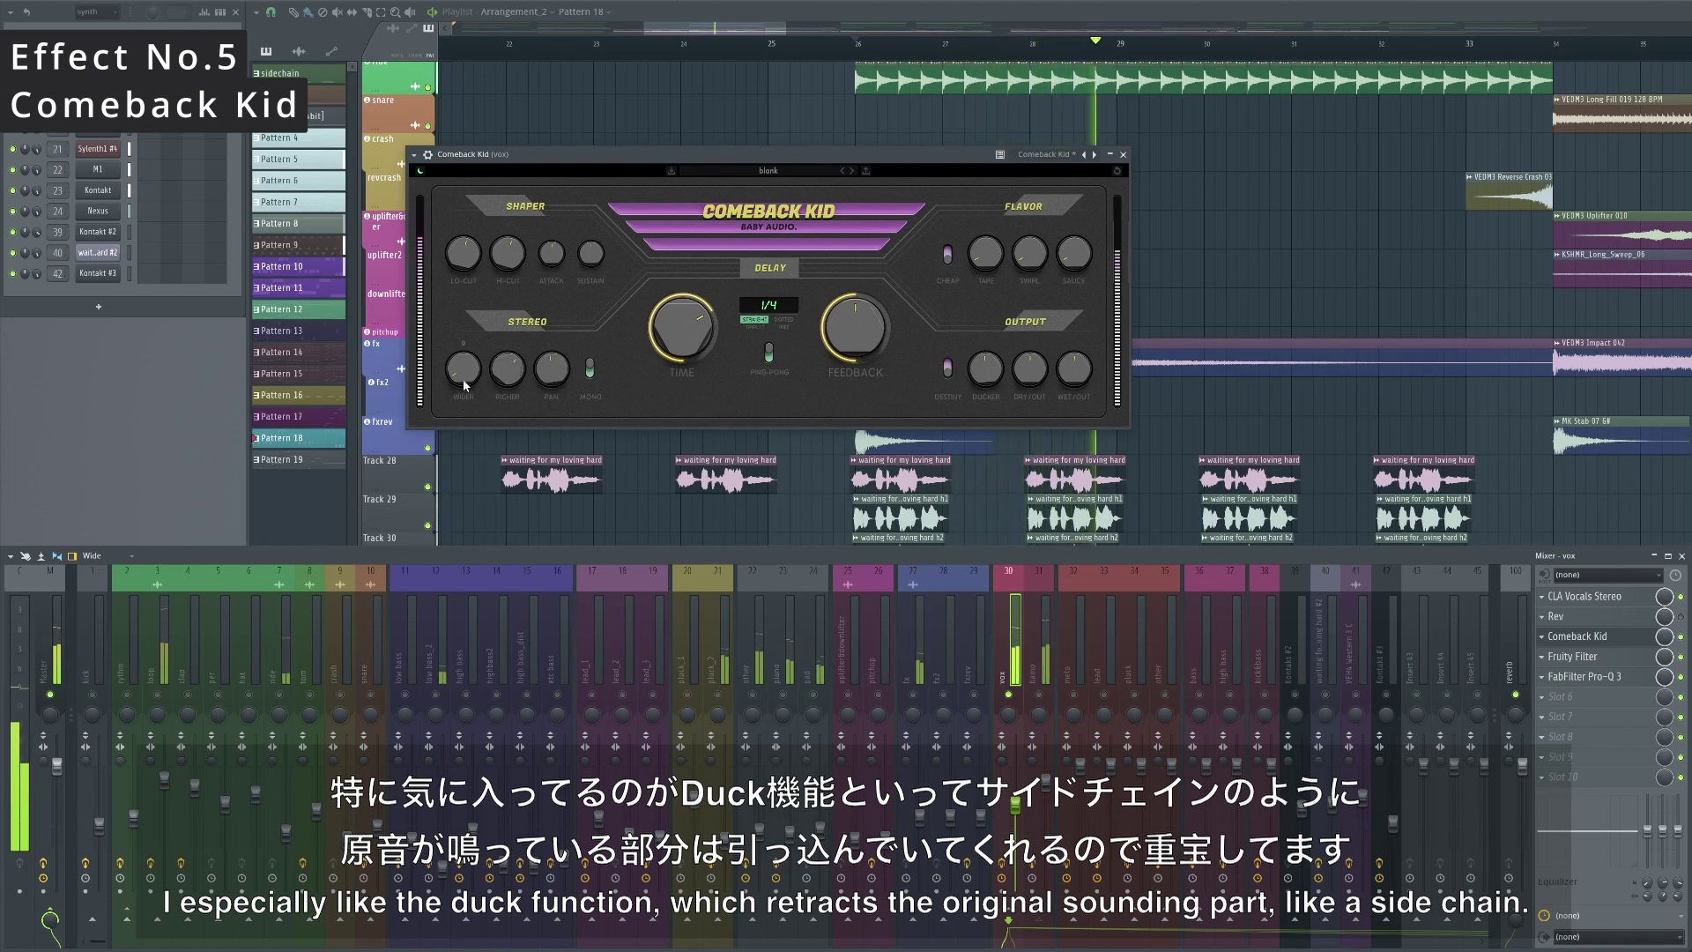
{"action": "key", "text": "space"}
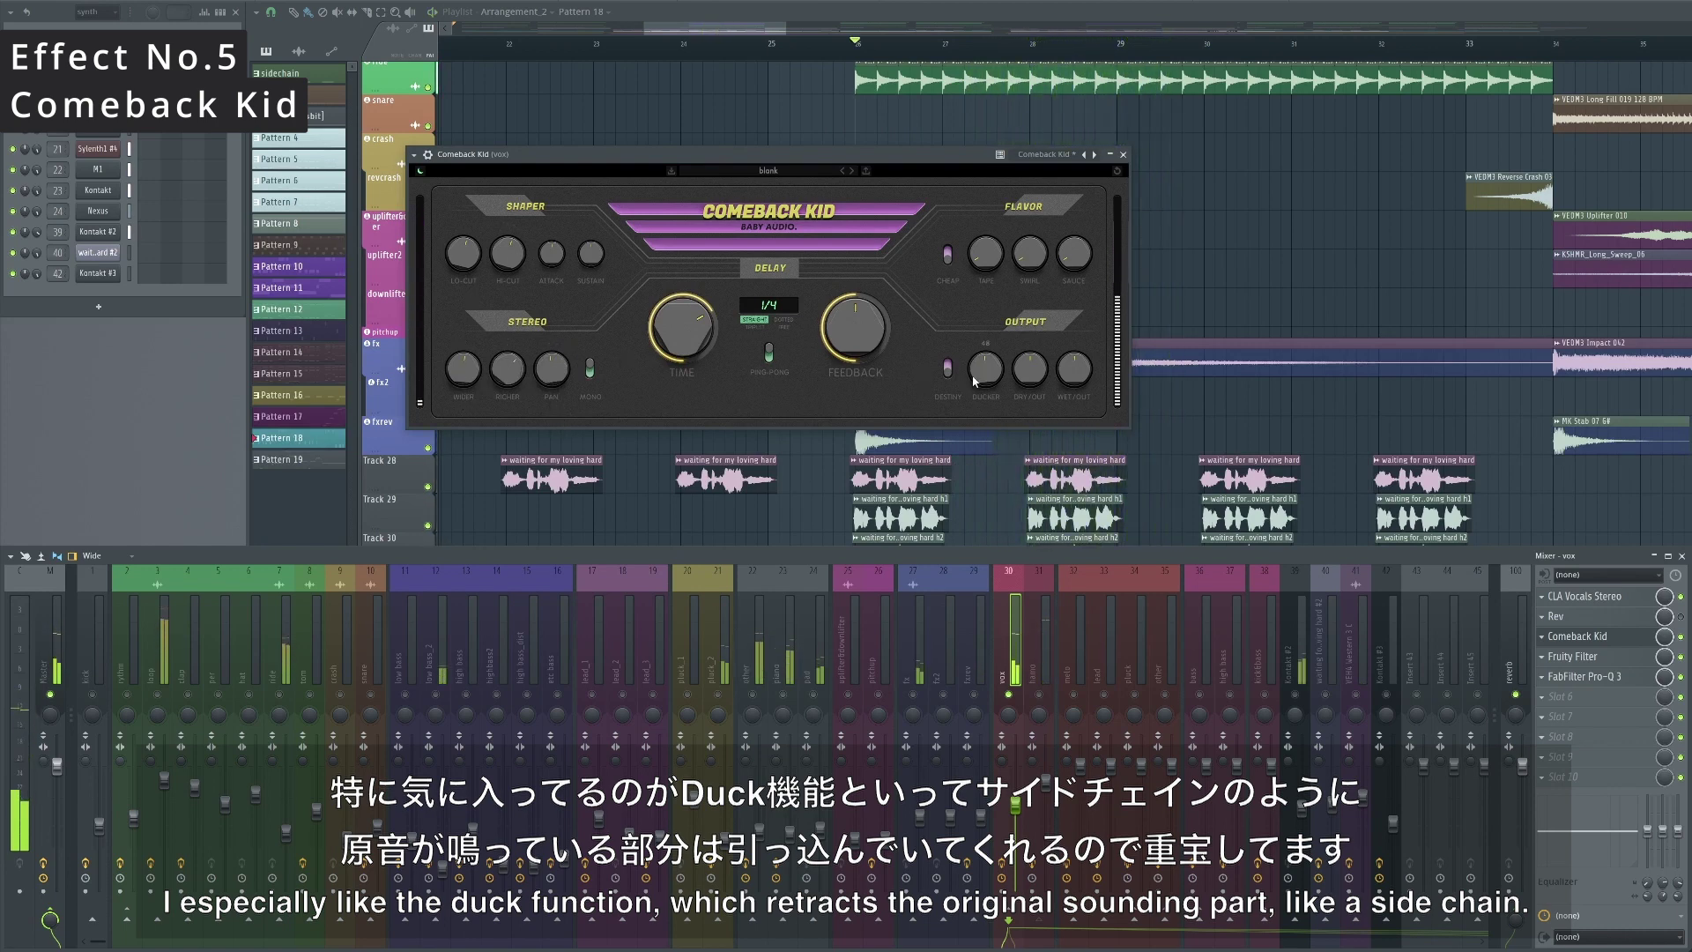
Raise Comeback Kid's Ducker amount during playback and adjust the delay's low cut.
{"action": "mouse_move", "coordinate": [988, 384]}
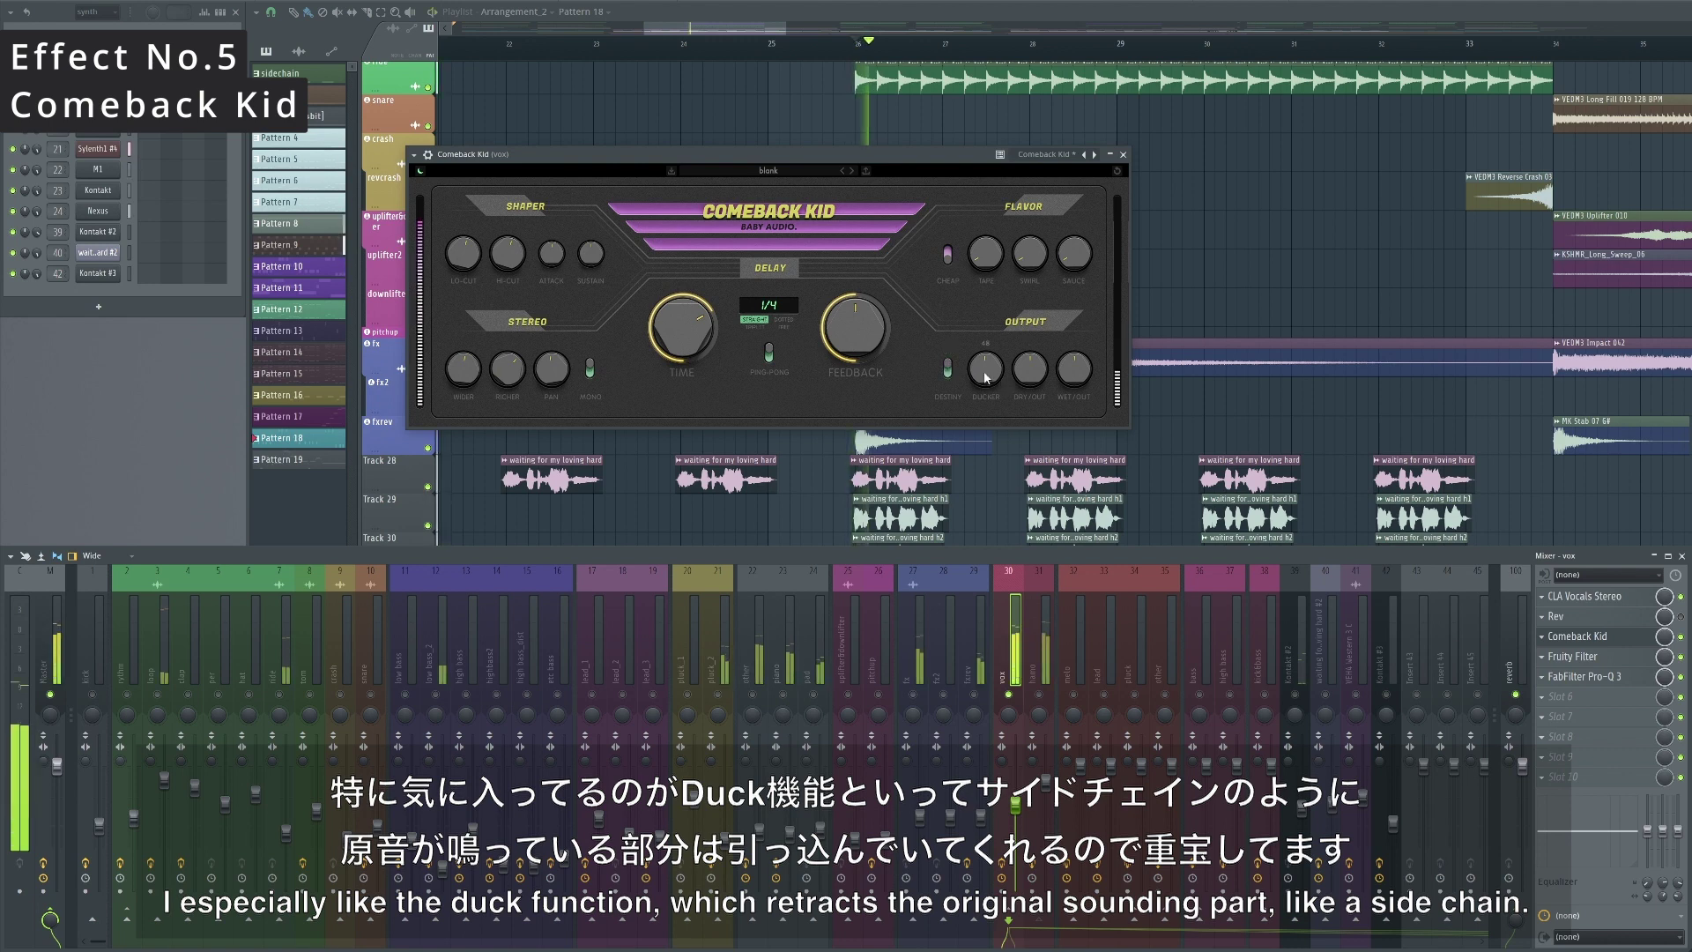
{"action": "left_click_drag", "start_coordinate": [987, 384], "coordinate": [990, 300]}
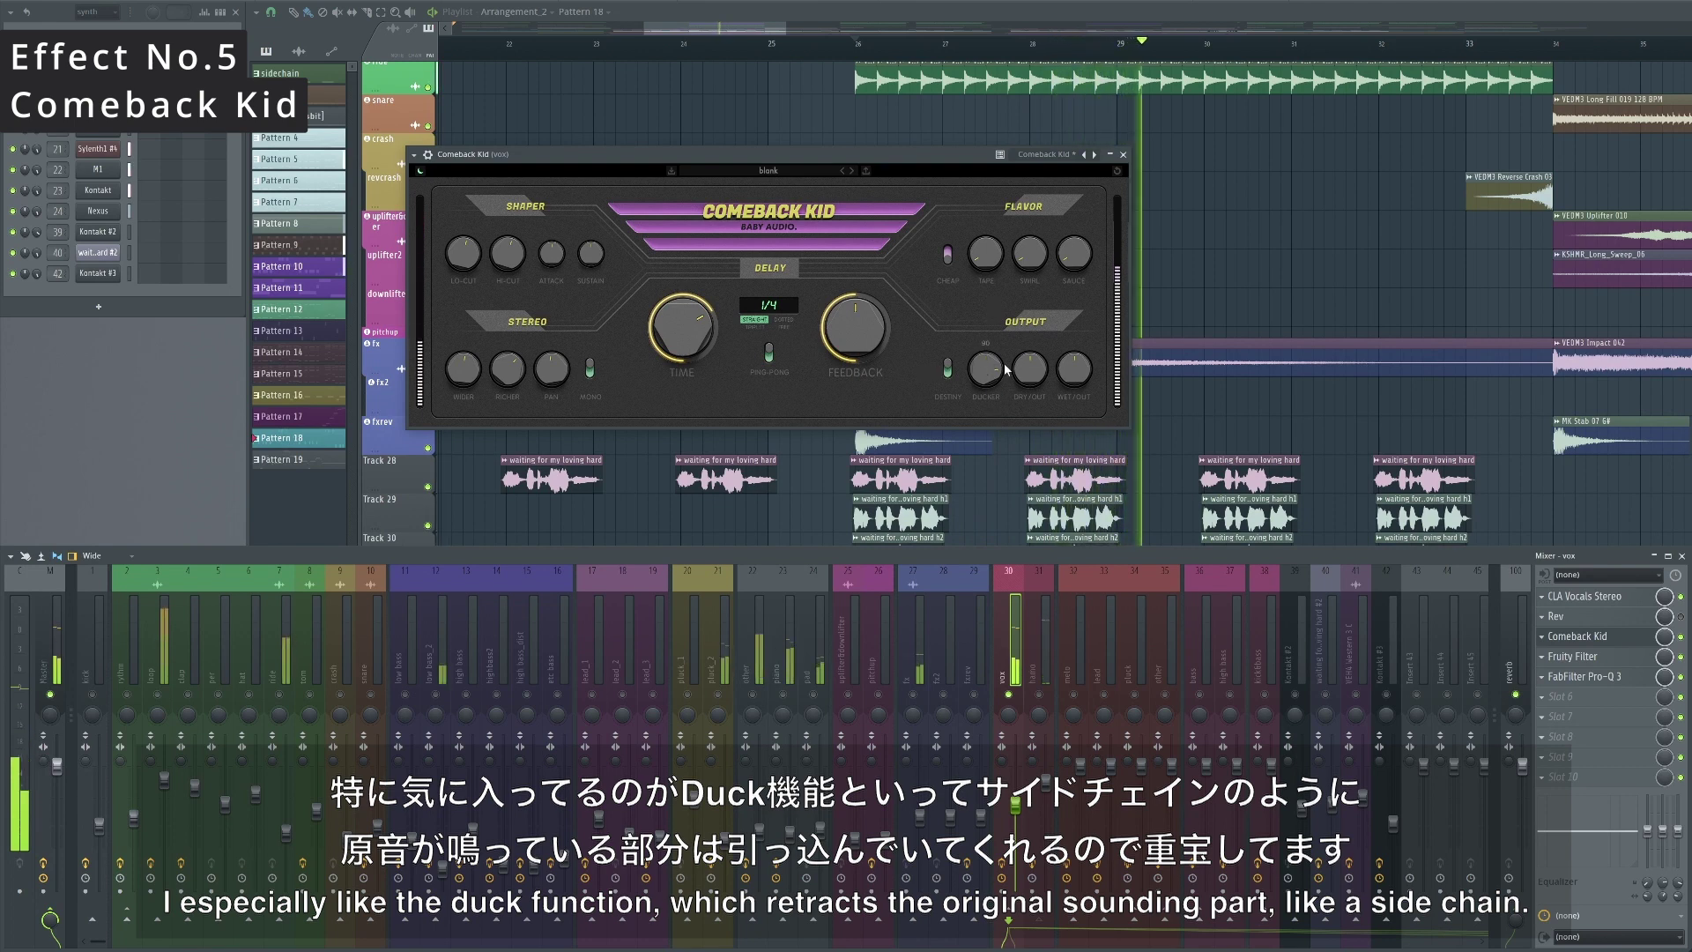
{"action": "left_click_drag", "start_coordinate": [987, 364], "coordinate": [989, 373]}
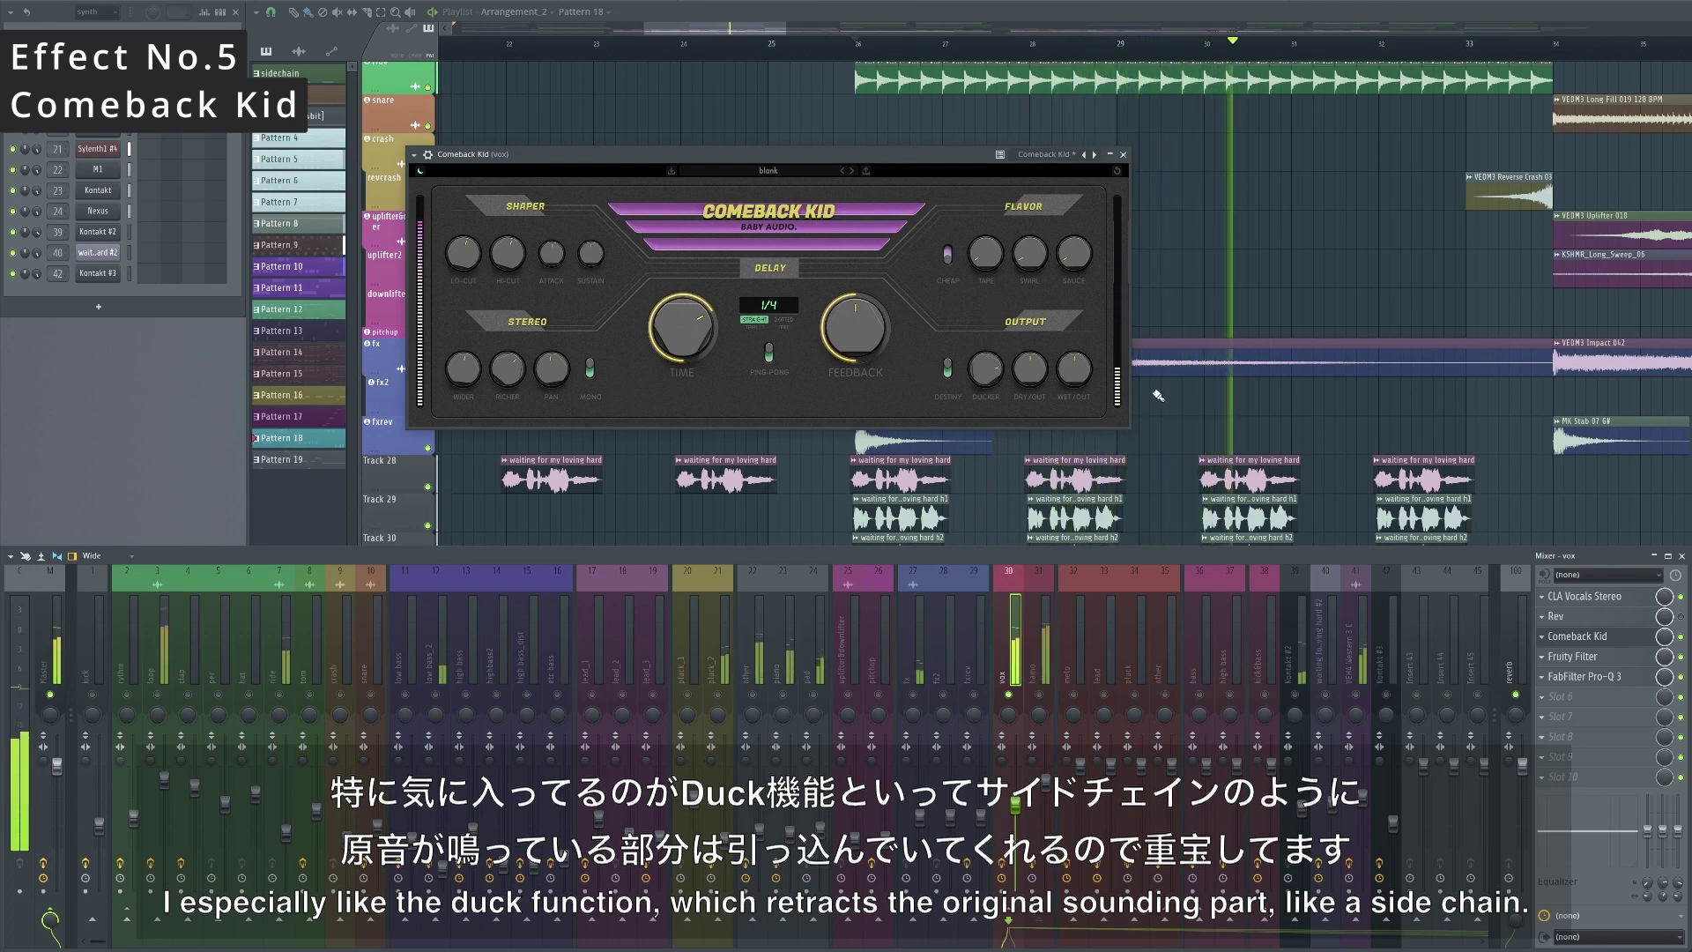
{"action": "mouse_move", "coordinate": [463, 275]}
{"action": "left_click_drag", "start_coordinate": [462, 275], "coordinate": [464, 294]}
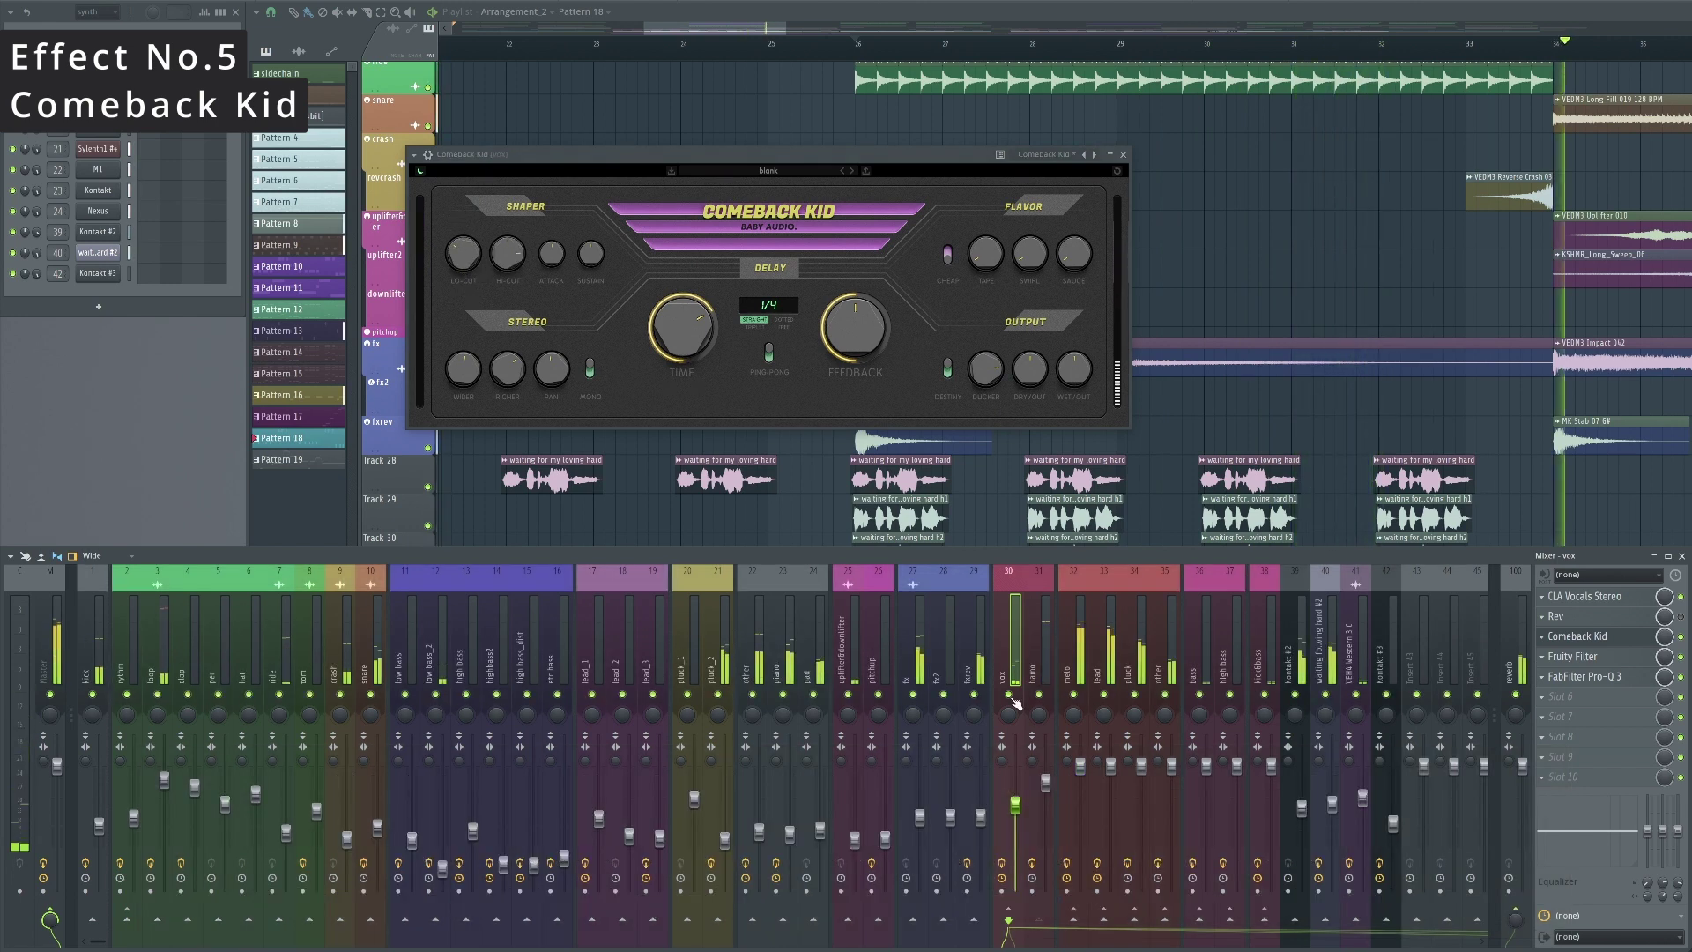
Replay the song from bar 26 and lower Comeback Kid's Ducker amount while it plays.
{"action": "left_click", "coordinate": [837, 44]}
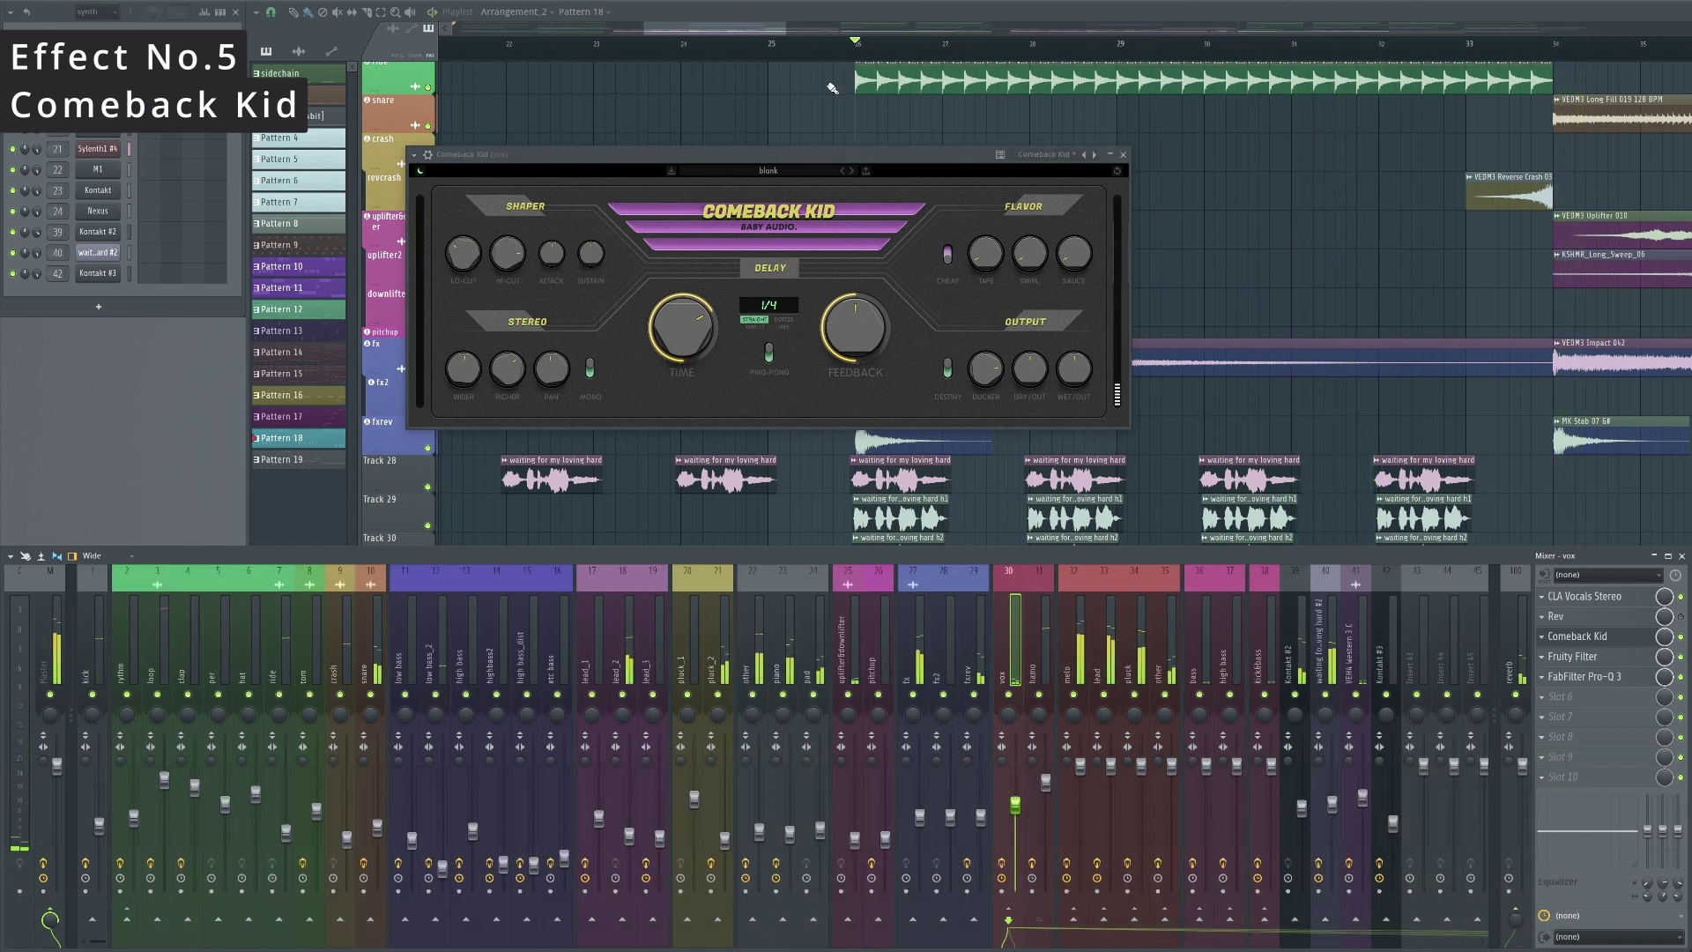
{"action": "scroll", "coordinate": [834, 92], "scroll_direction": "down", "scroll_amount": 3}
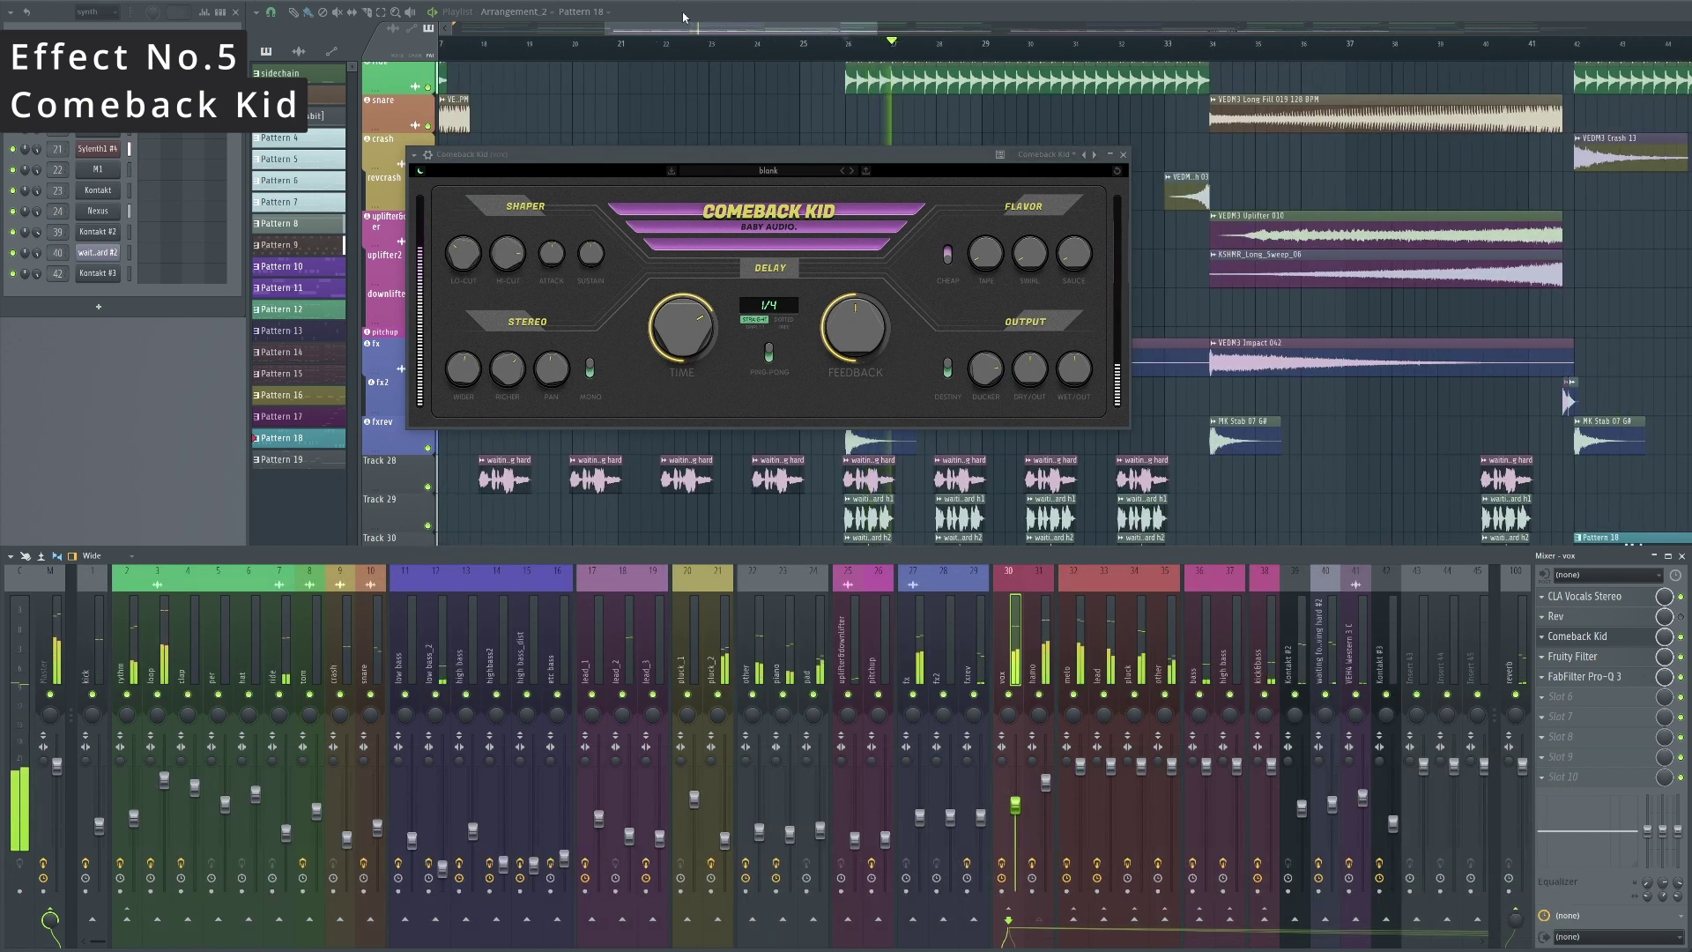
{"action": "left_click_drag", "start_coordinate": [681, 29], "coordinate": [711, 31]}
{"action": "mouse_move", "coordinate": [1000, 375]}
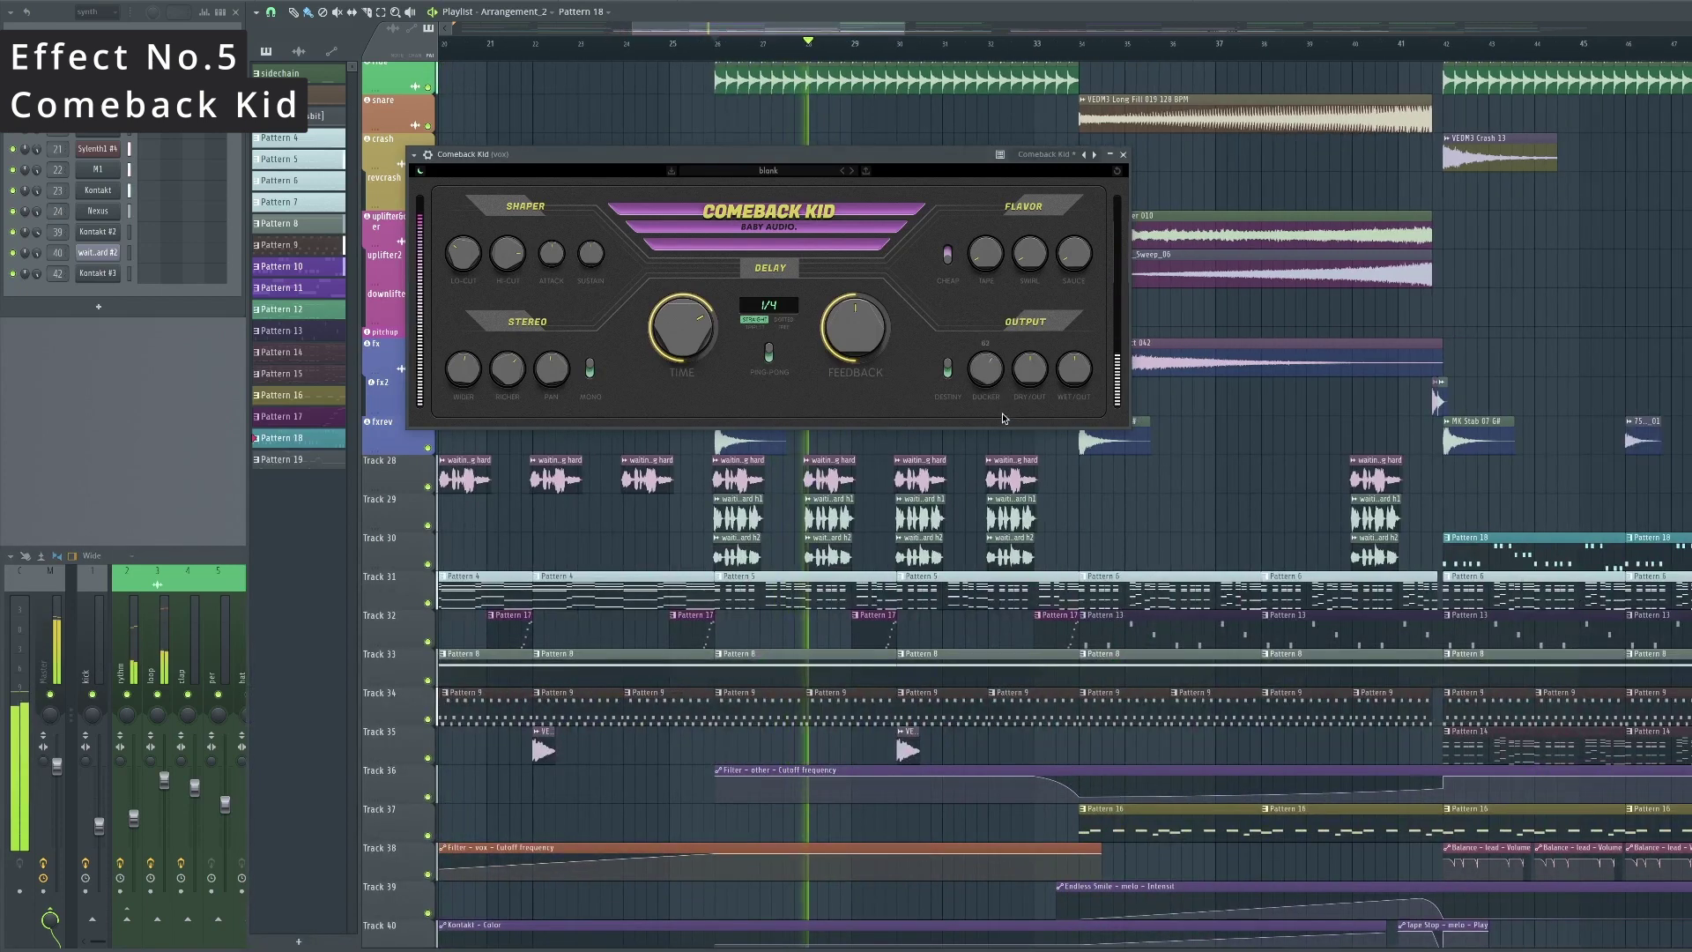
{"action": "left_click_drag", "start_coordinate": [999, 371], "coordinate": [1001, 419]}
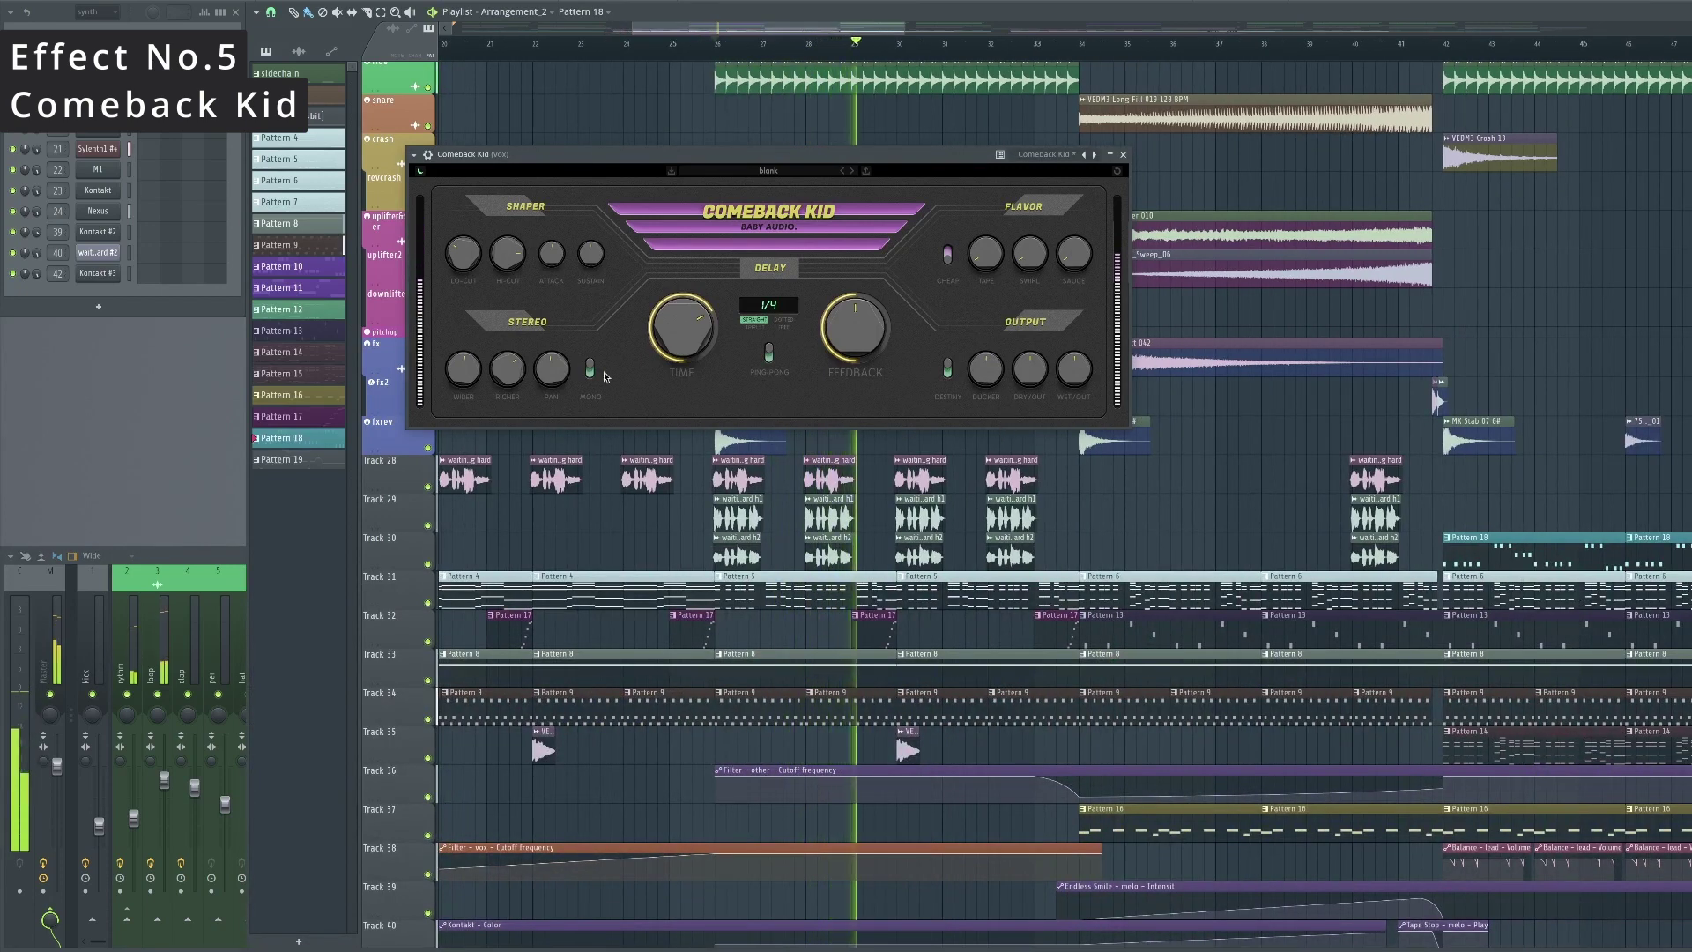
{"action": "mouse_move", "coordinate": [972, 364]}
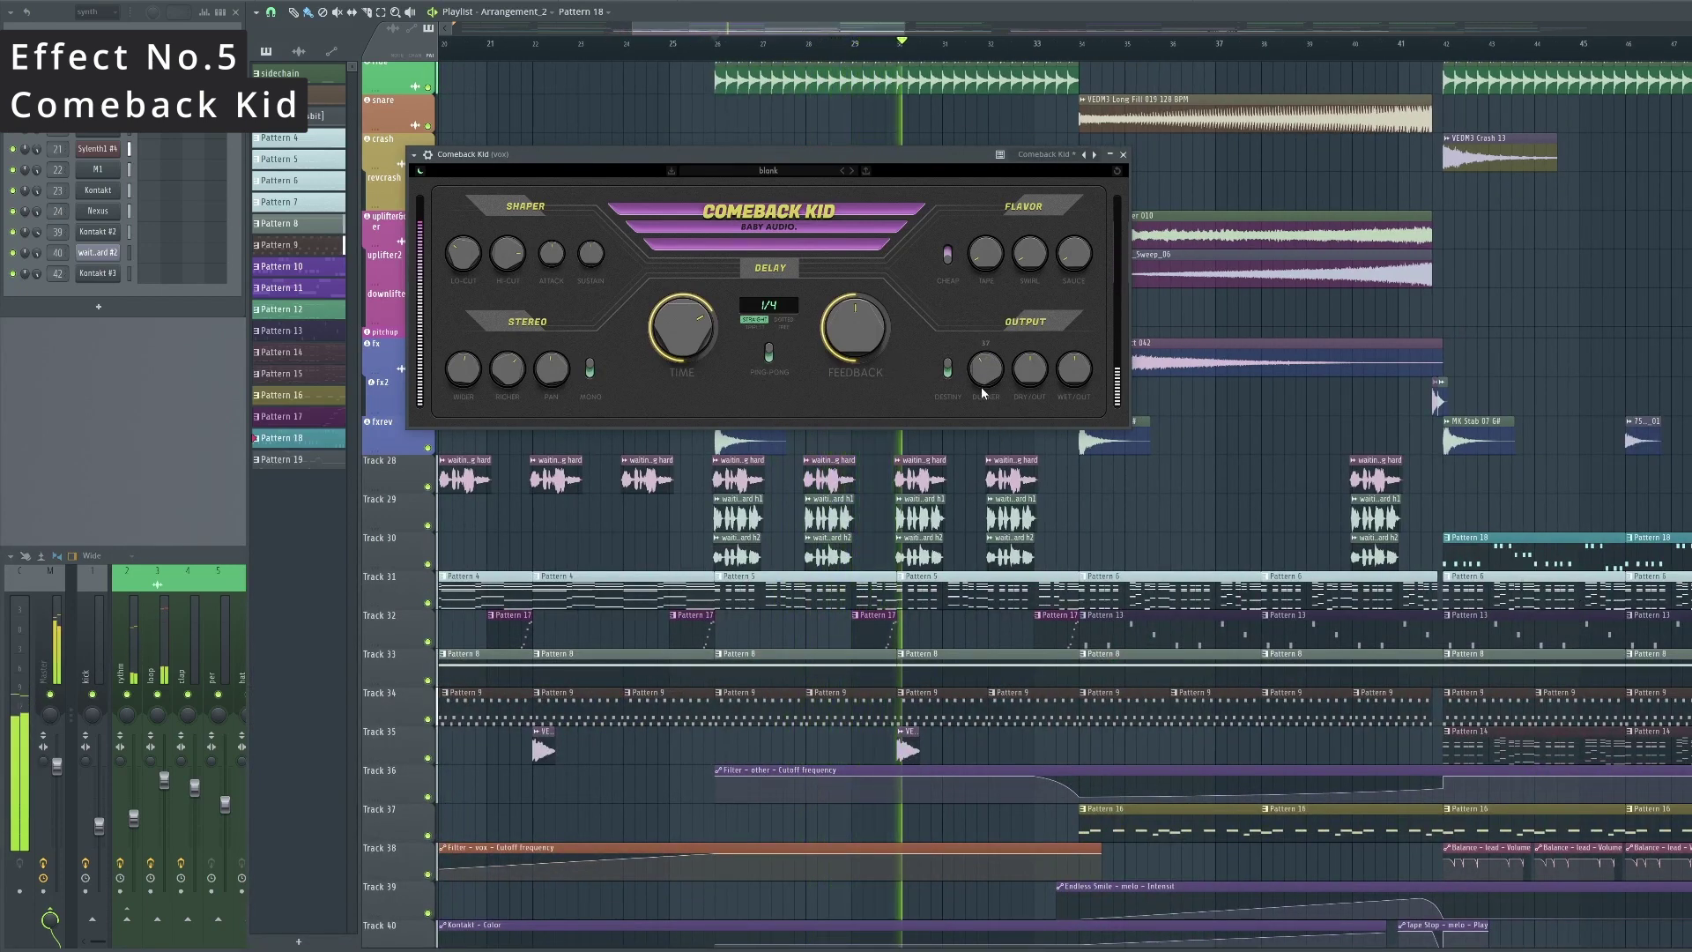
{"action": "mouse_move", "coordinate": [472, 379]}
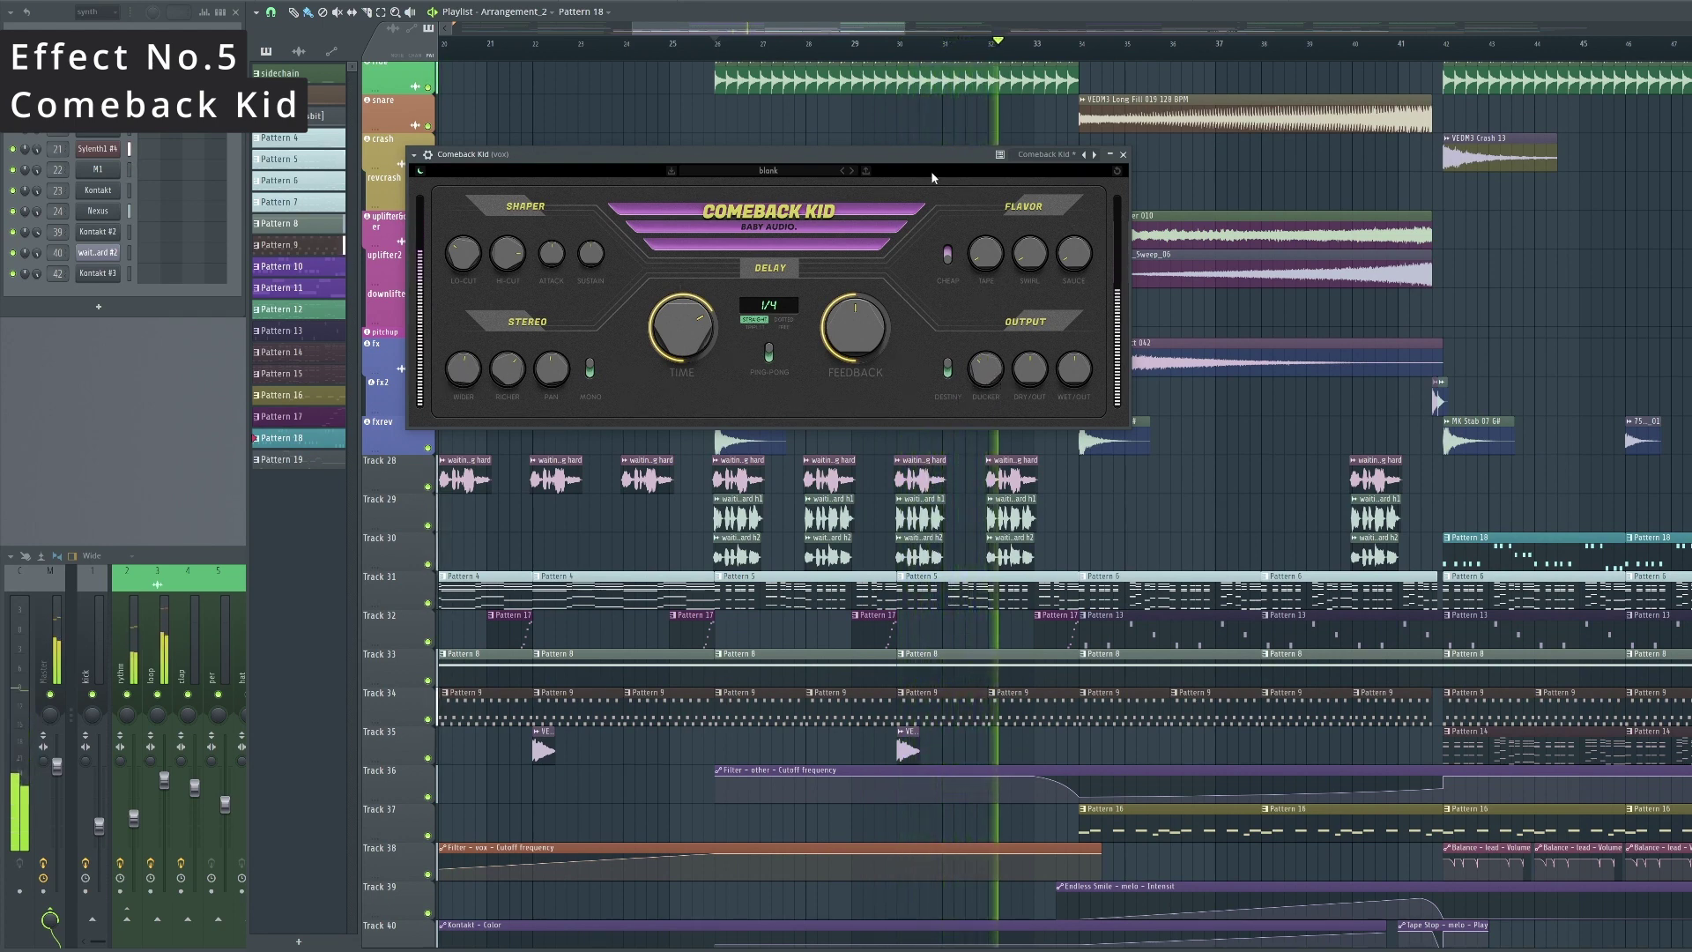
{"action": "mouse_move", "coordinate": [482, 259]}
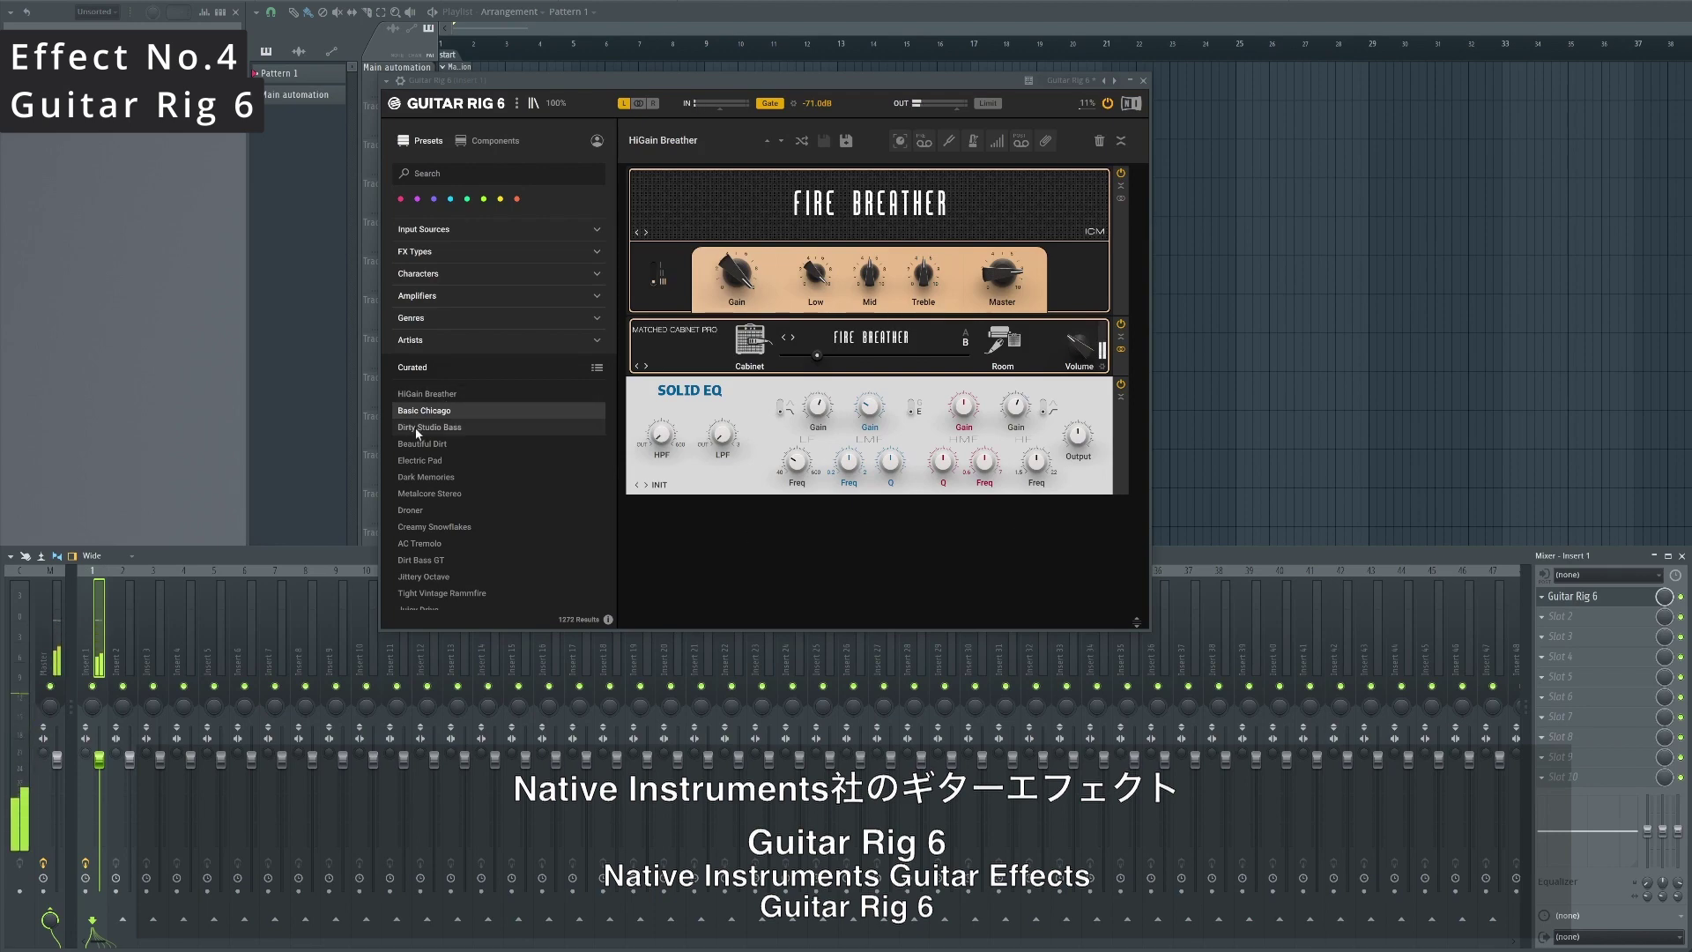
Audition the curated Guitar Rig 6 presets Basic Chicago, Dirty Studio Bass, Beautiful Dirt, Electric Pad, Dark Memories, Droner and Creamy Snowflakes.
{"action": "left_click", "coordinate": [421, 411]}
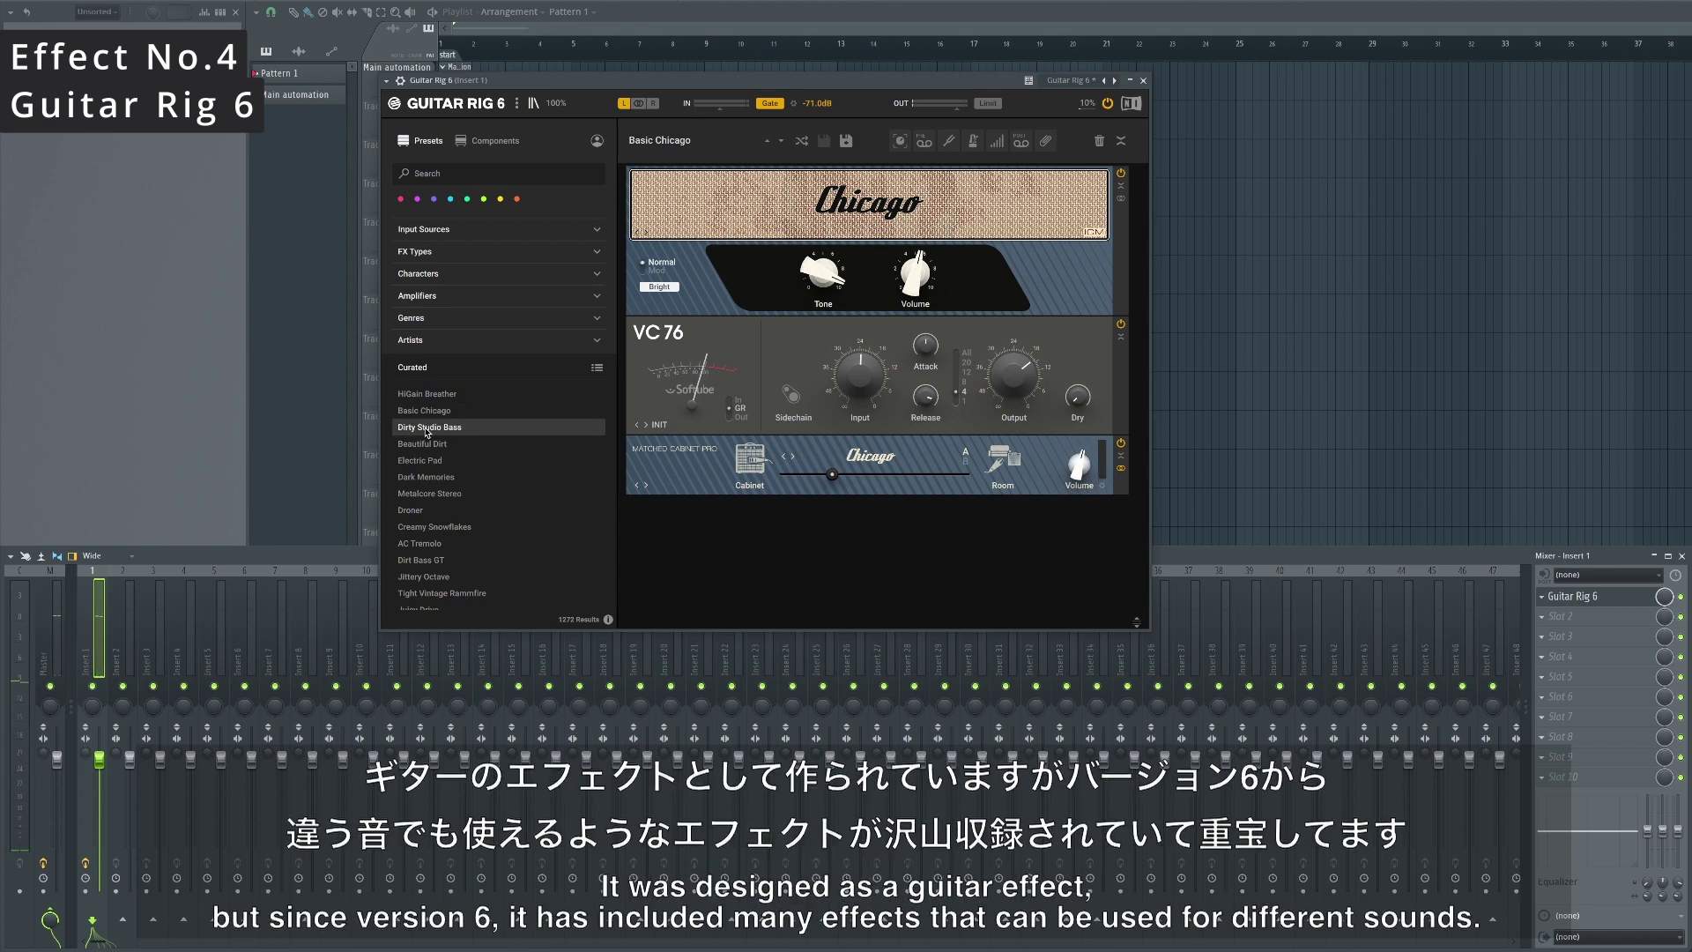
{"action": "left_click", "coordinate": [428, 428]}
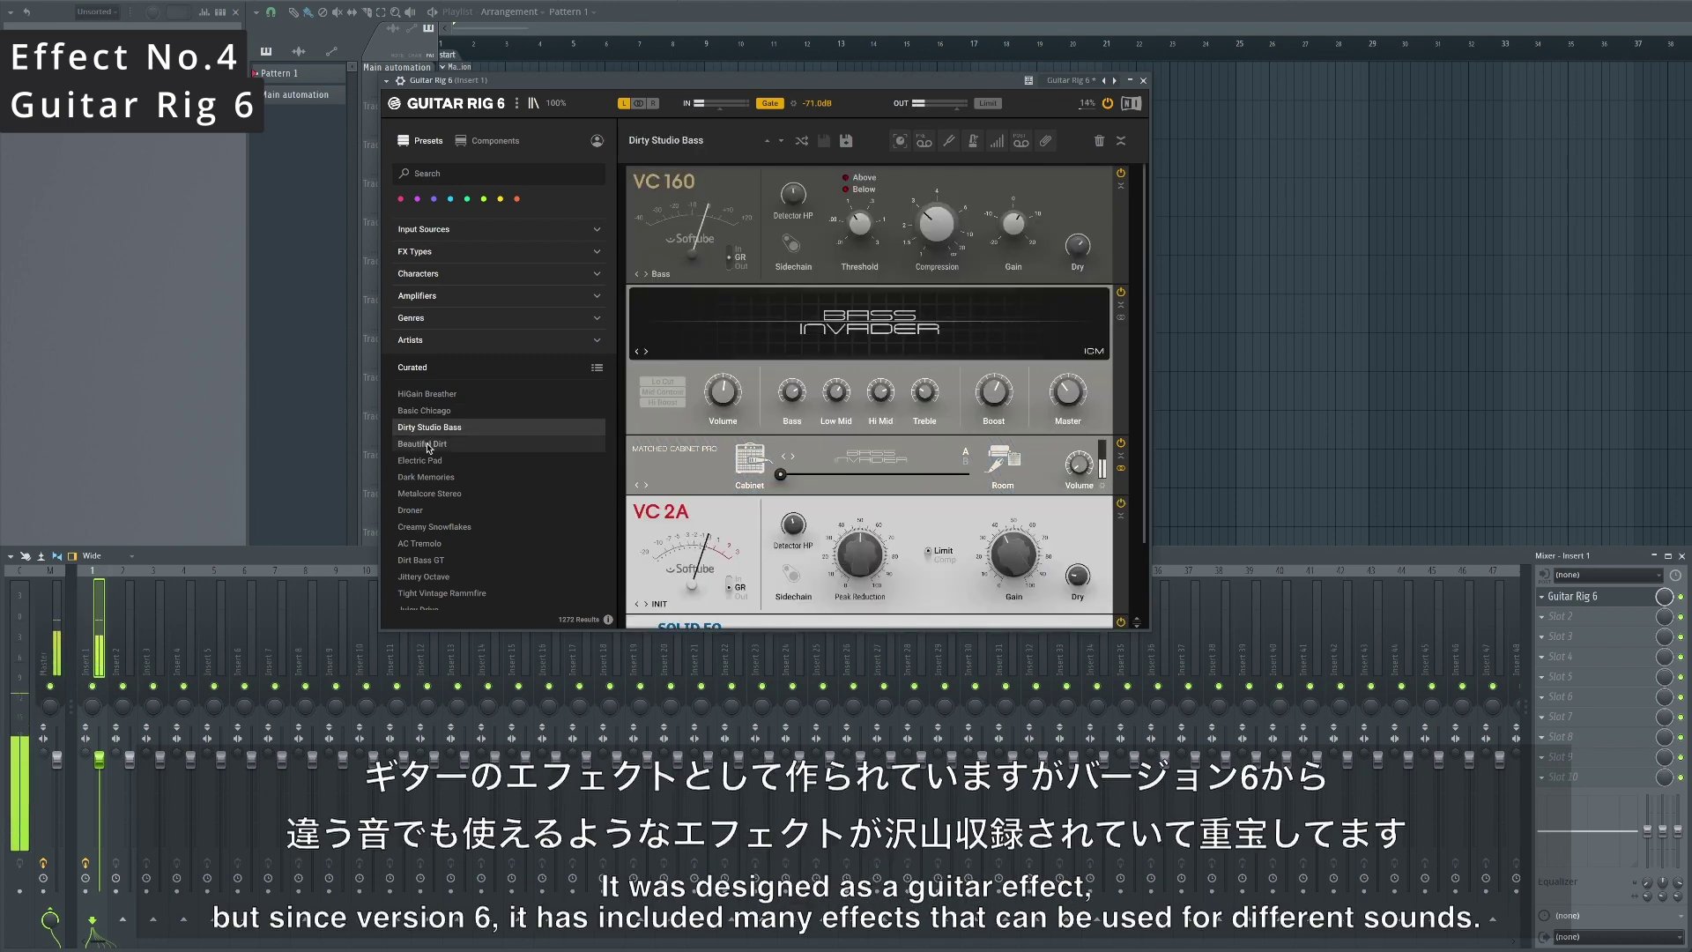
{"action": "left_click", "coordinate": [429, 446]}
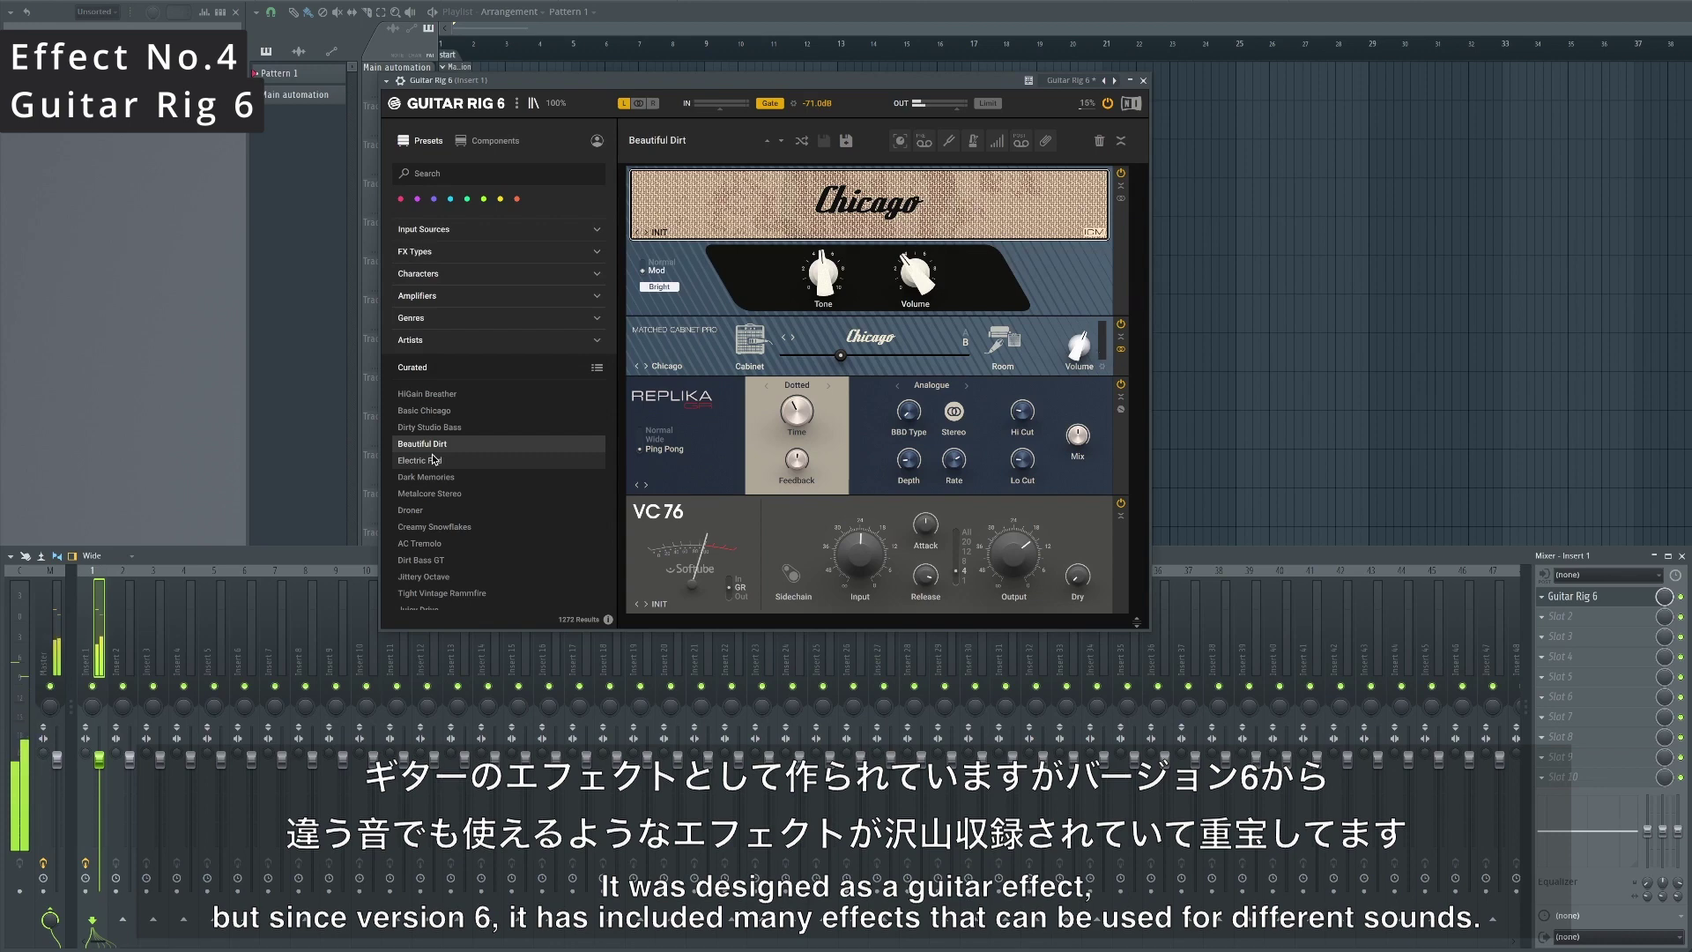
{"action": "left_click", "coordinate": [433, 460]}
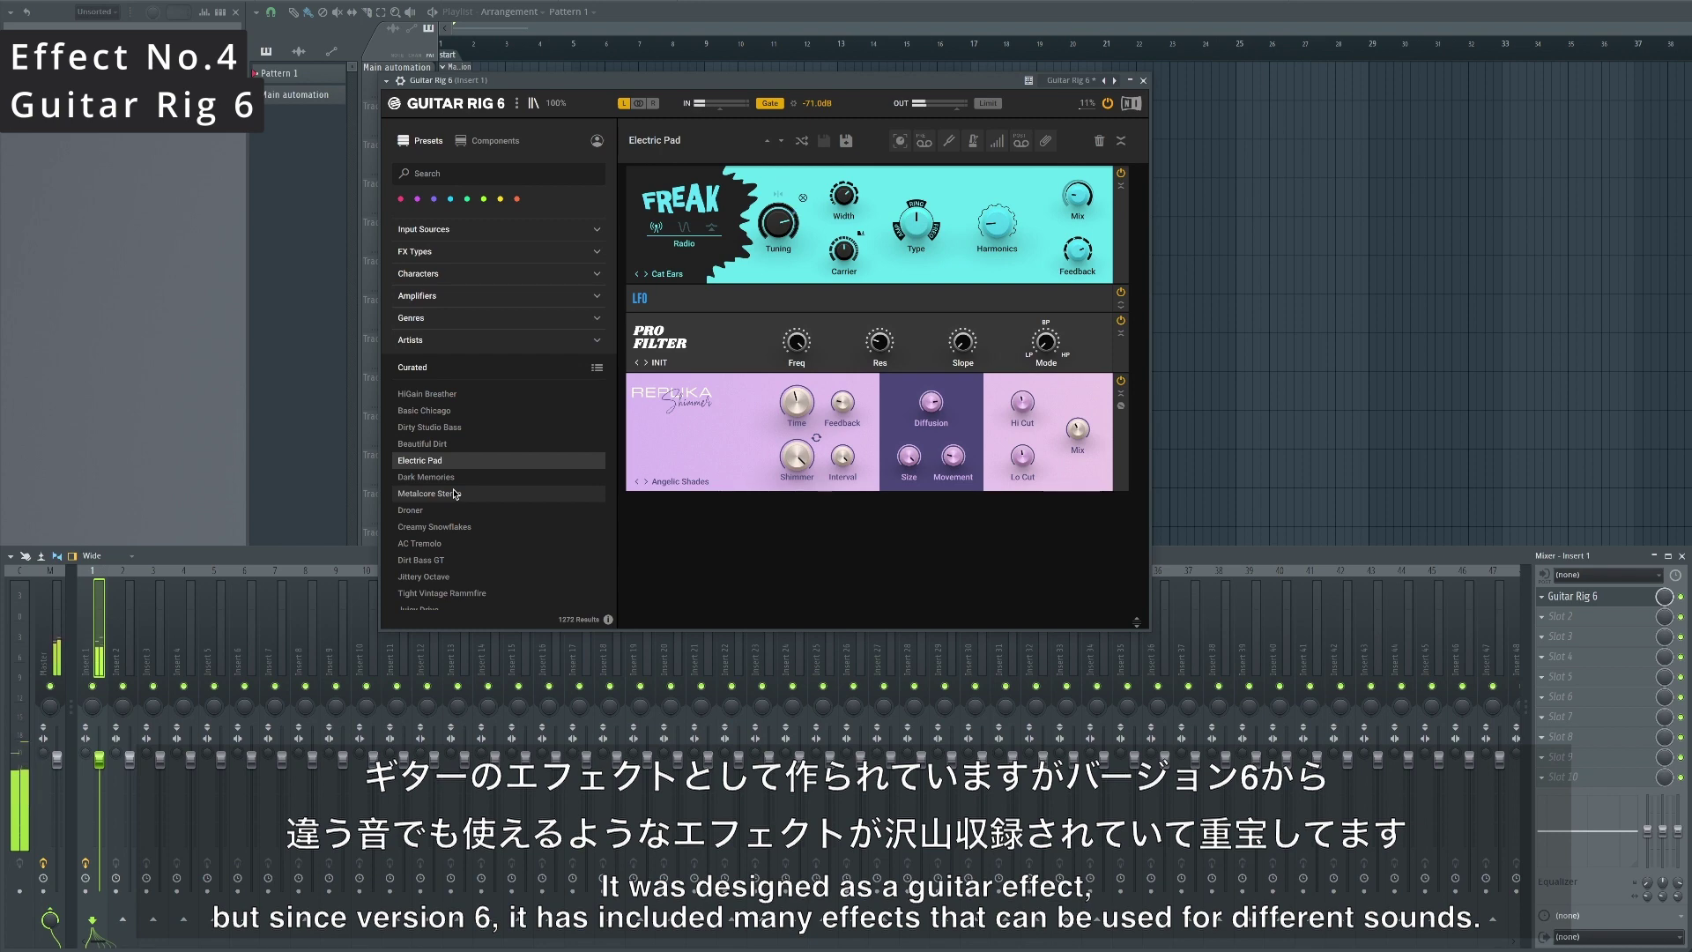
{"action": "left_click", "coordinate": [431, 478]}
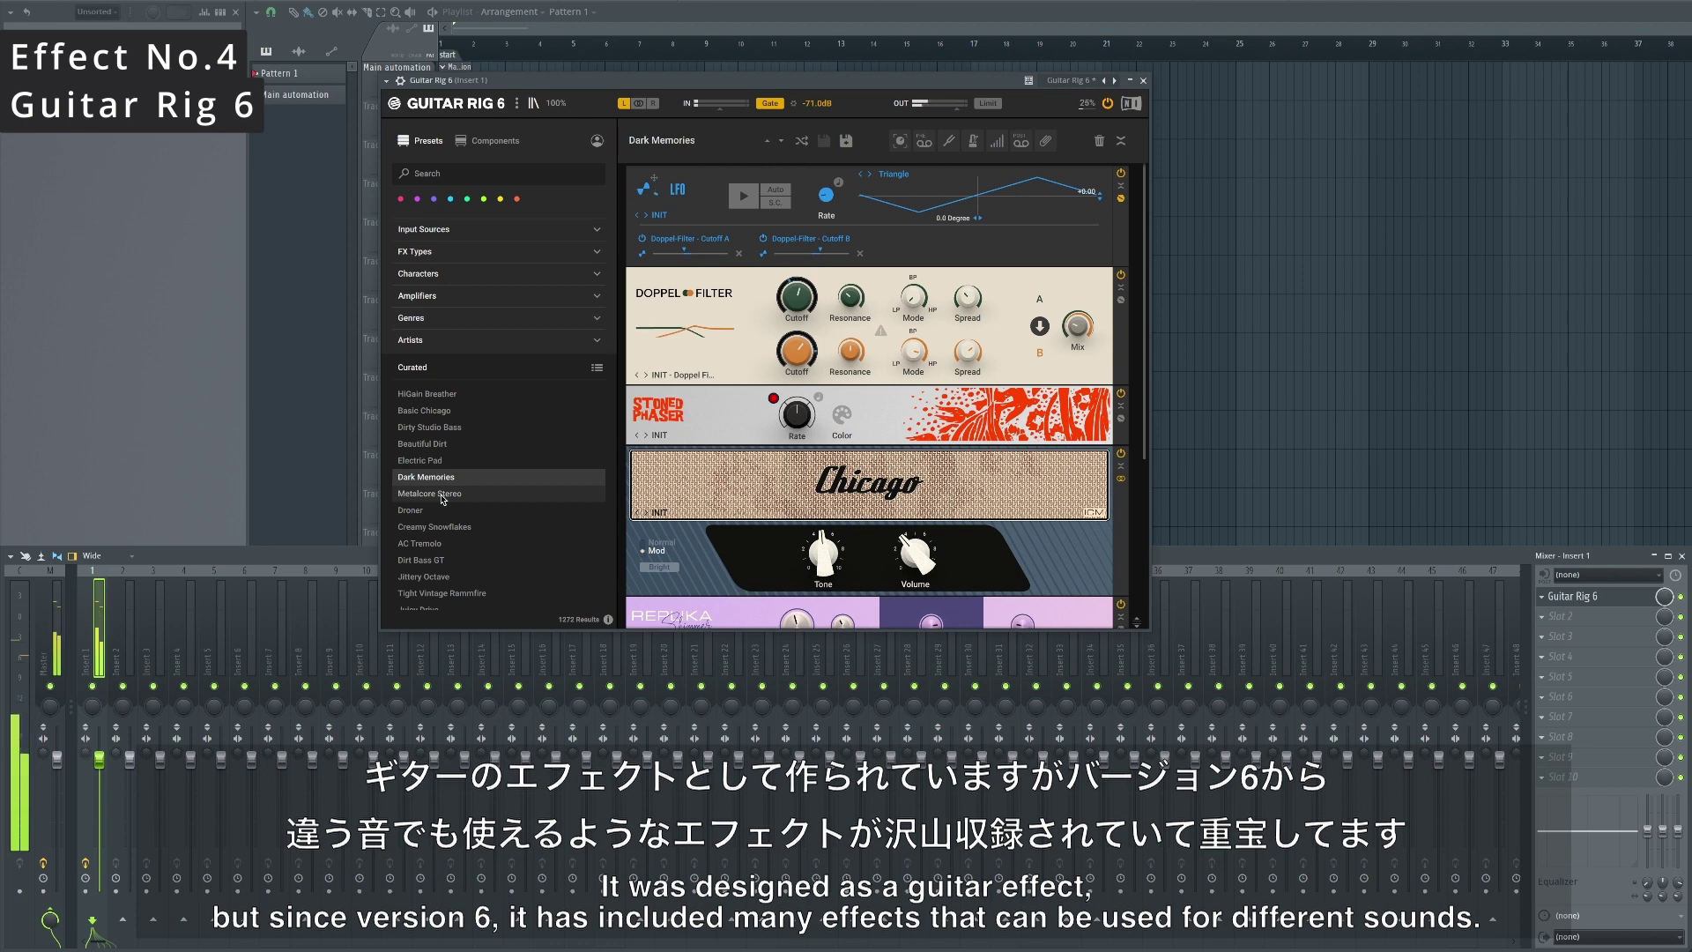
{"action": "left_click", "coordinate": [494, 509]}
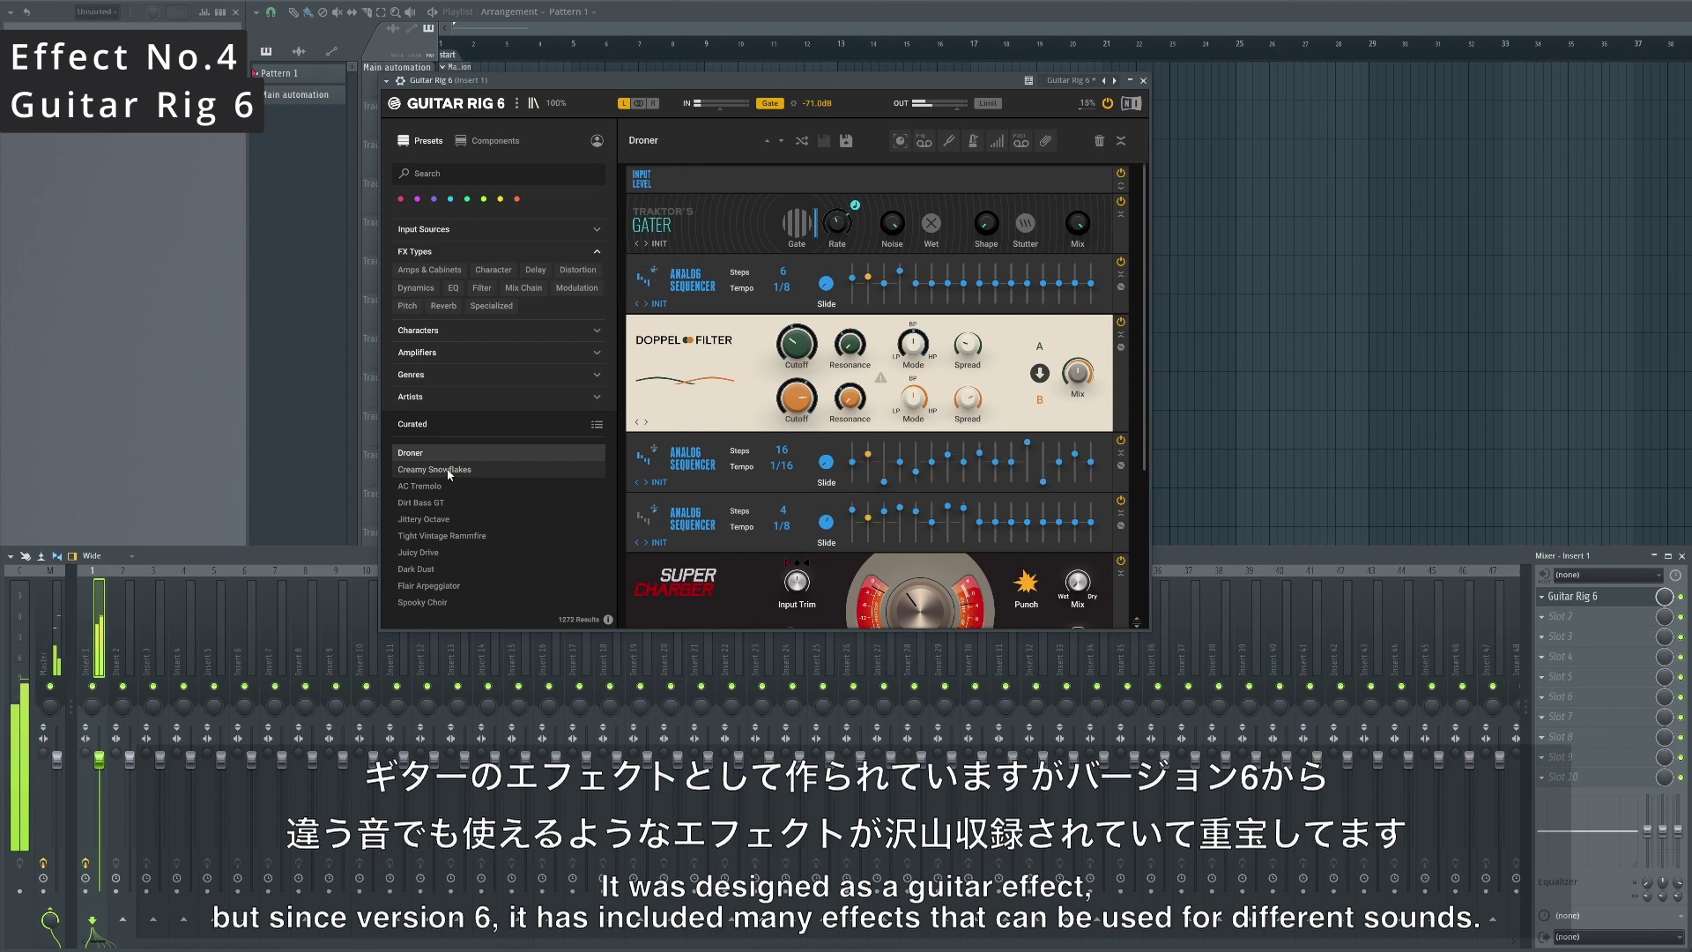
{"action": "left_click", "coordinate": [449, 472]}
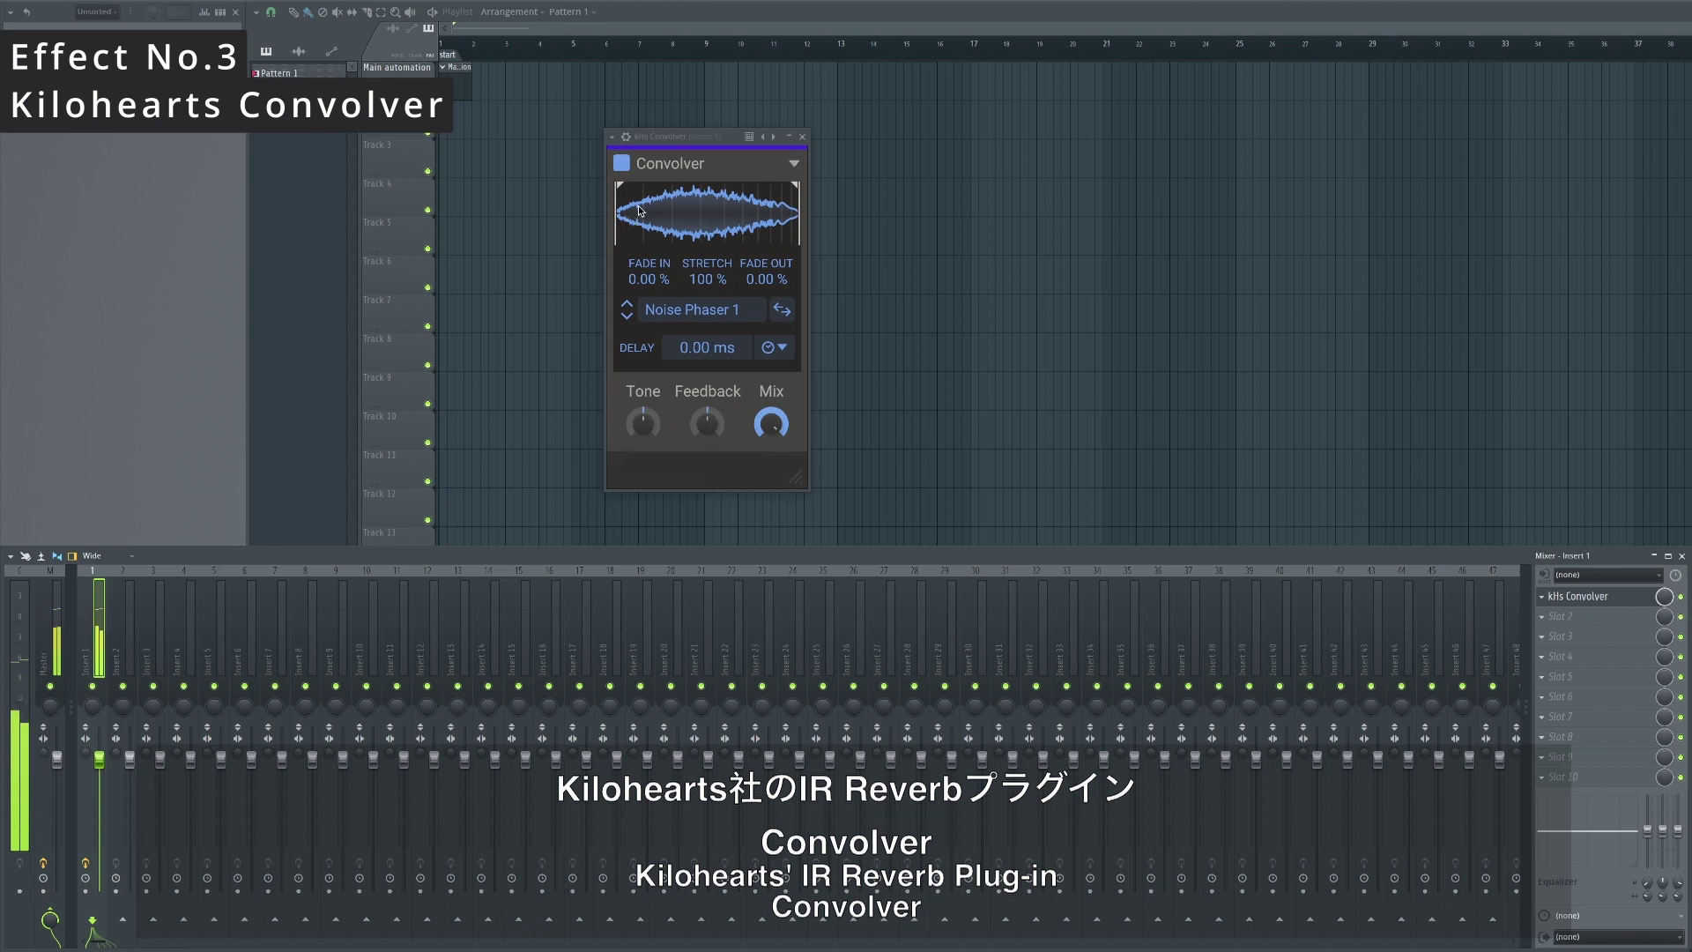
Audition the Noise Sweep and Phaser 1 impulse responses in Convolver, and reselect Noise Phaser 1.
{"action": "left_click", "coordinate": [694, 309]}
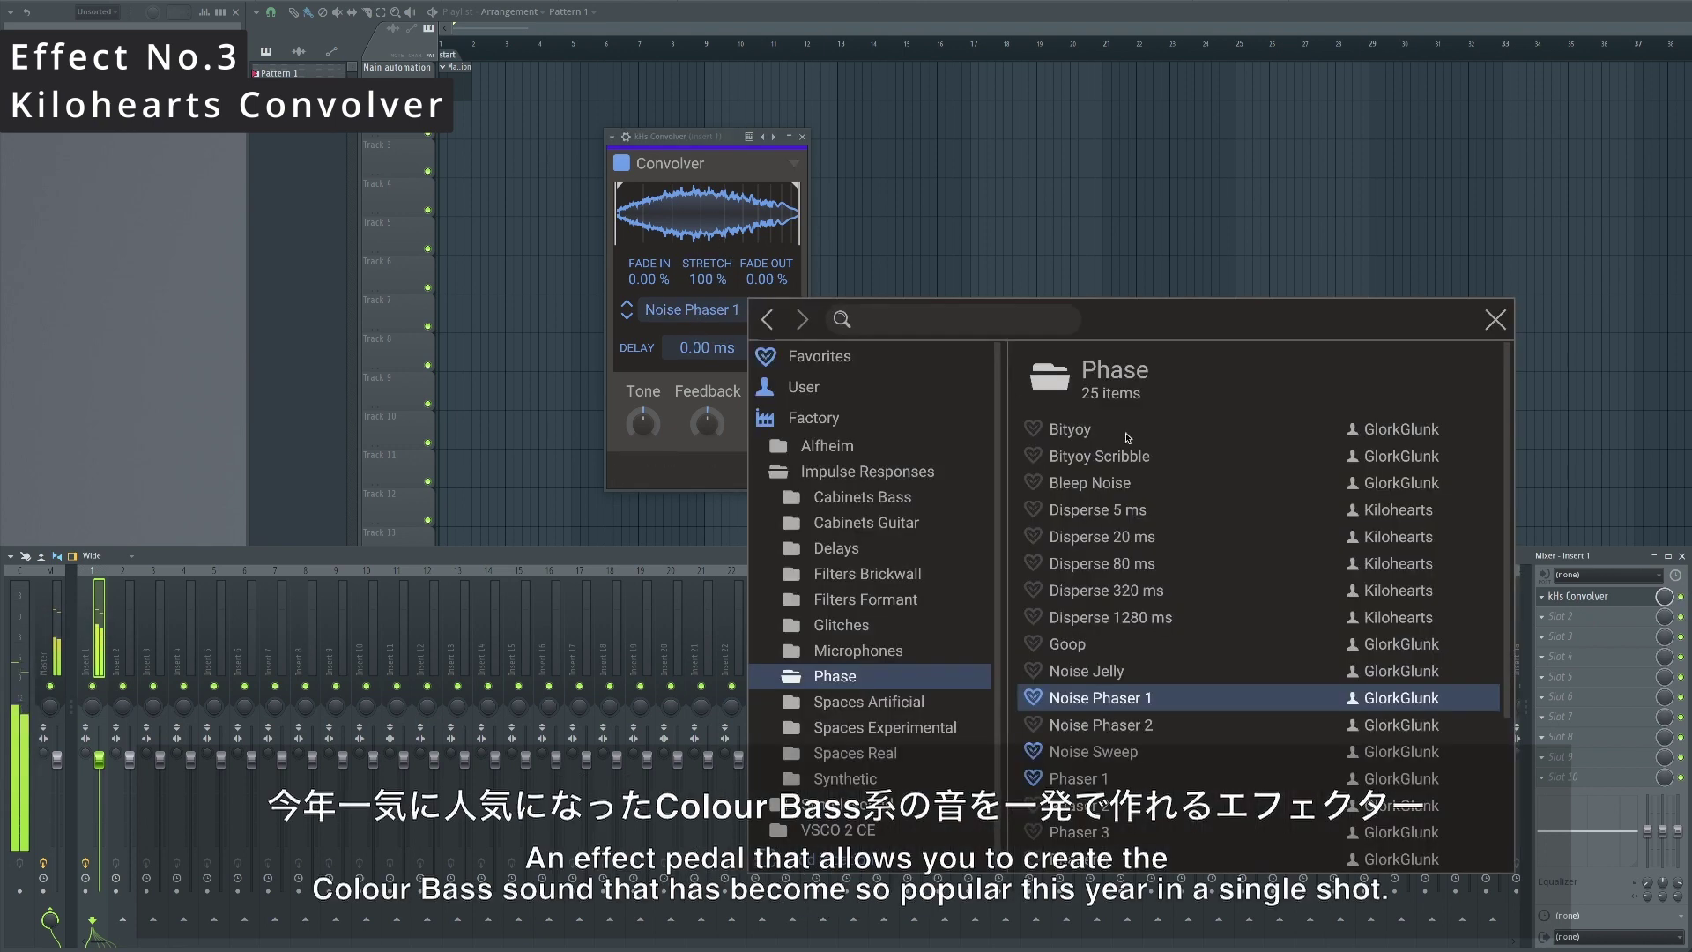
{"action": "left_click", "coordinate": [1097, 750]}
{"action": "scroll", "coordinate": [1188, 689], "scroll_direction": "down", "scroll_amount": 3}
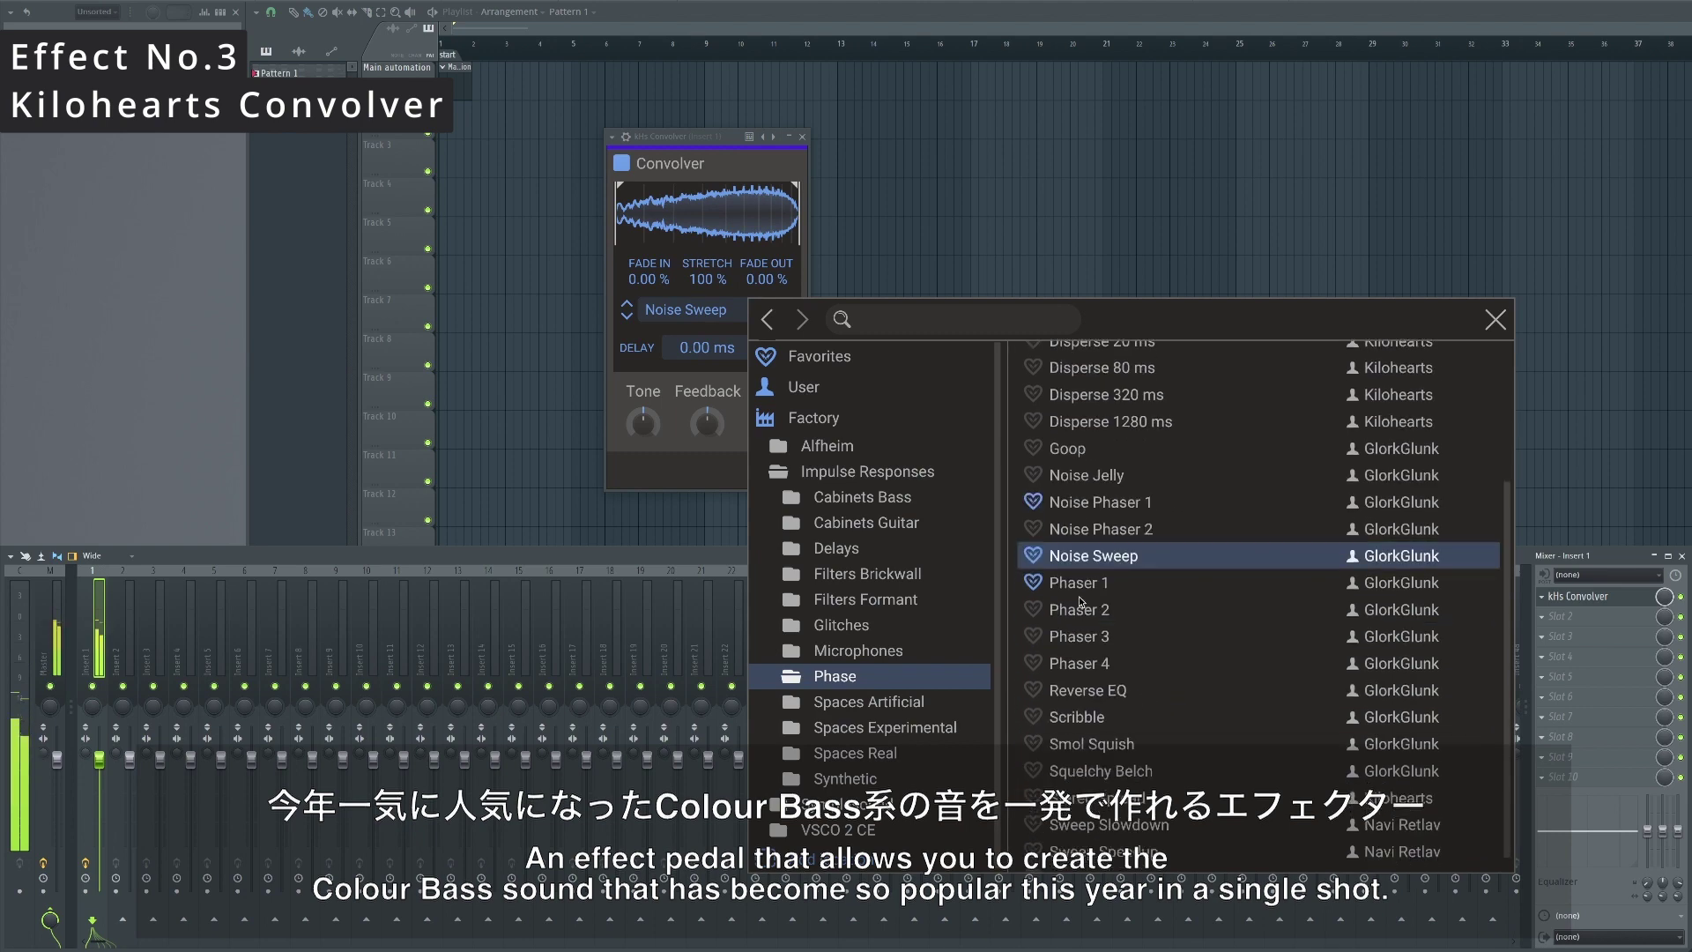
{"action": "left_click", "coordinate": [1089, 585]}
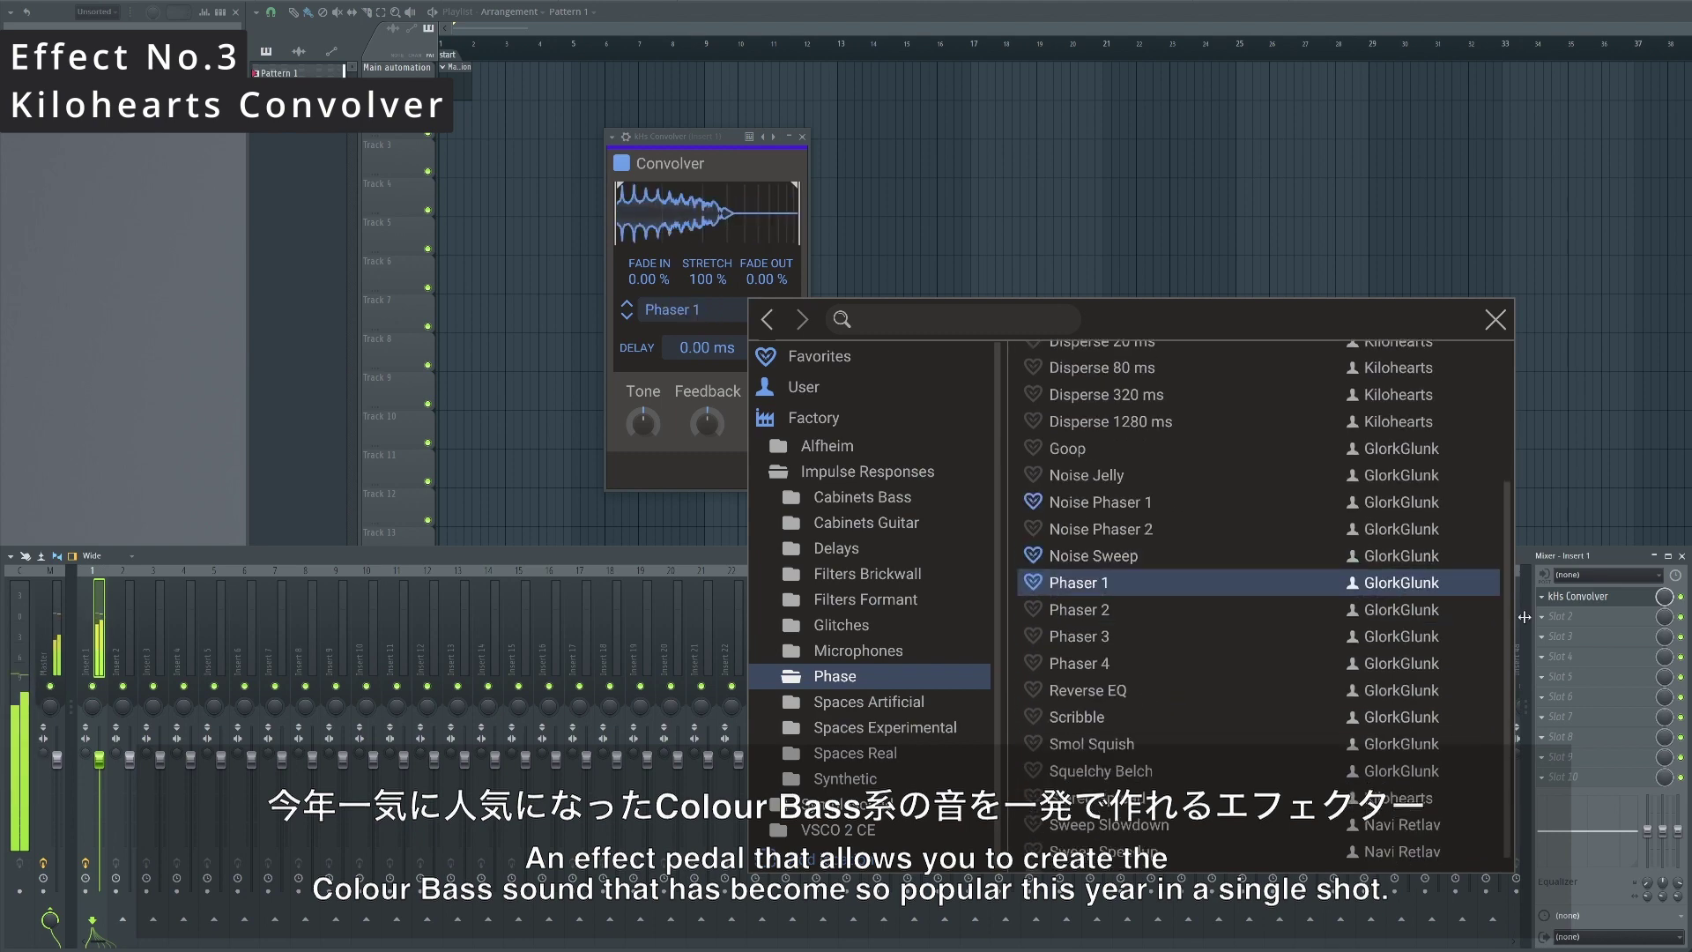
{"action": "left_click", "coordinate": [1069, 502]}
Add OTT in slot 2 and ValhallaVintageVerb in slot 4 of the Insert 1 effect chain.
{"action": "left_click", "coordinate": [1577, 616]}
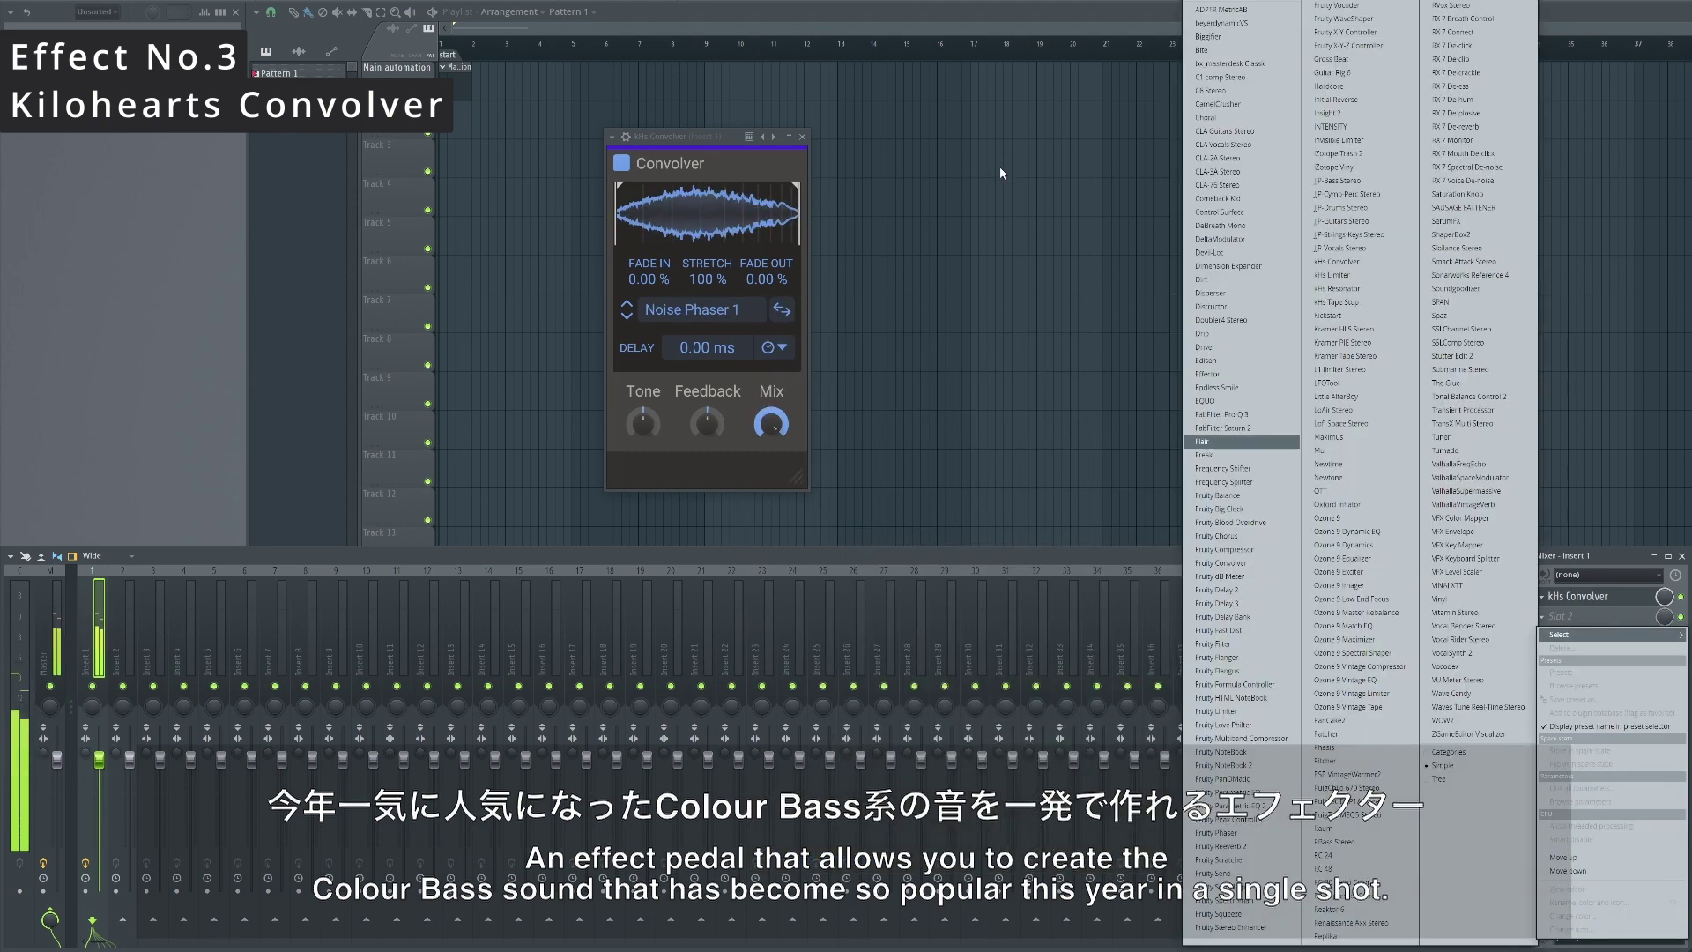
{"action": "left_click", "coordinate": [1361, 492]}
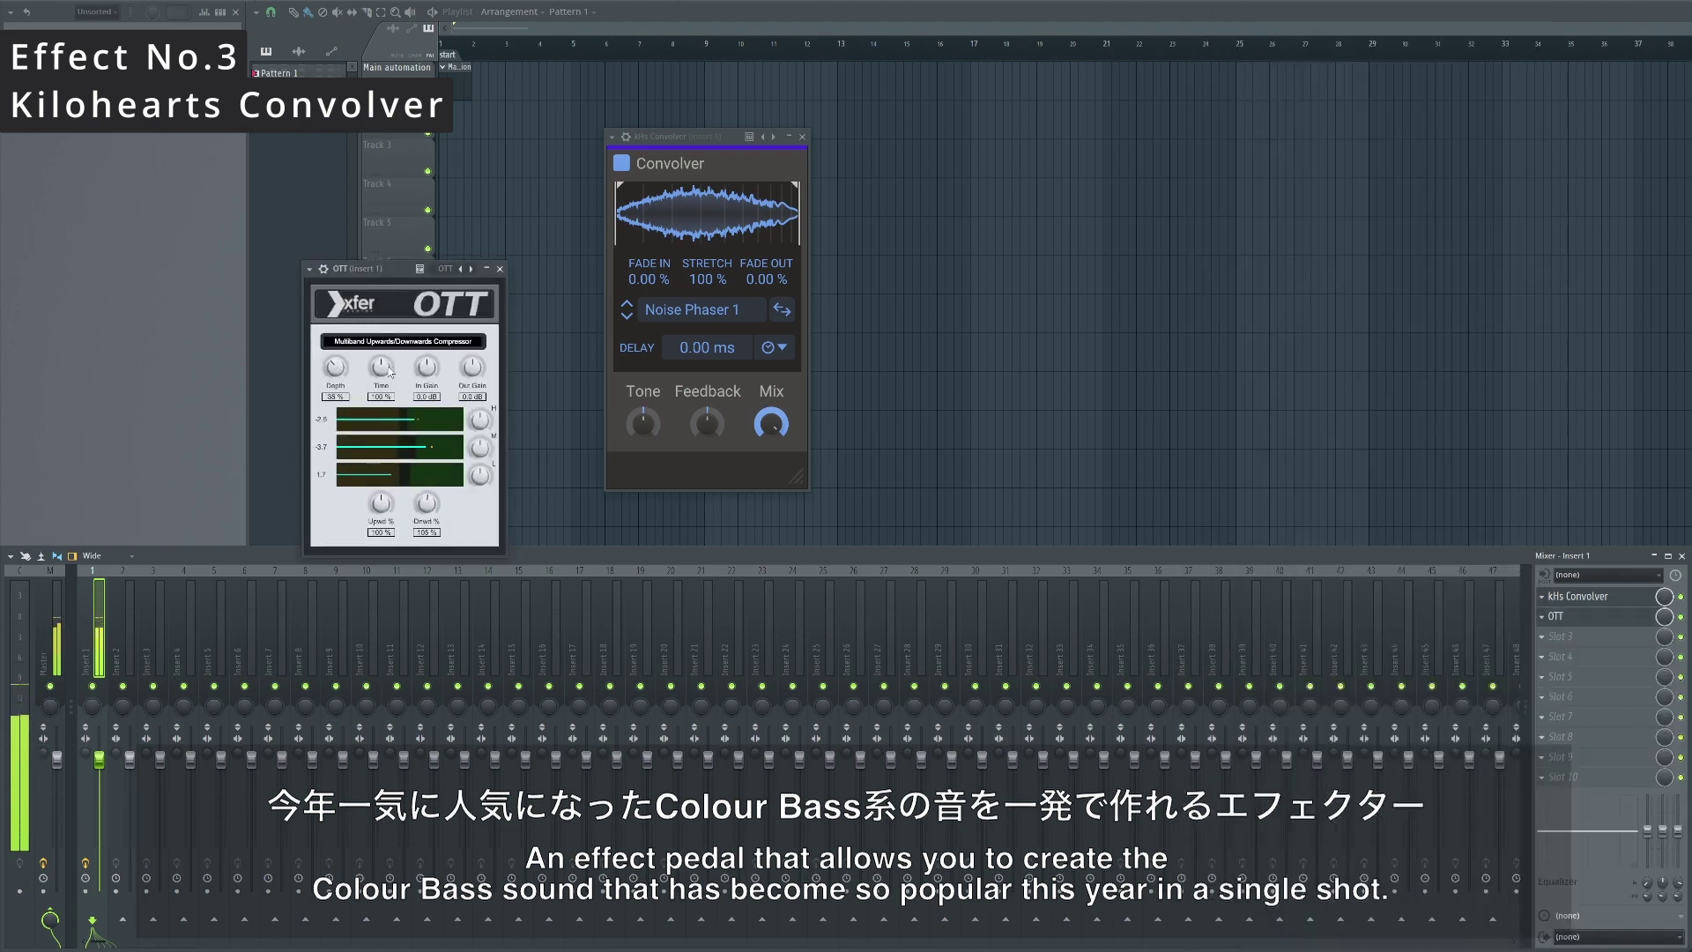
{"action": "left_click", "coordinate": [1606, 659]}
{"action": "left_click", "coordinate": [1482, 501]}
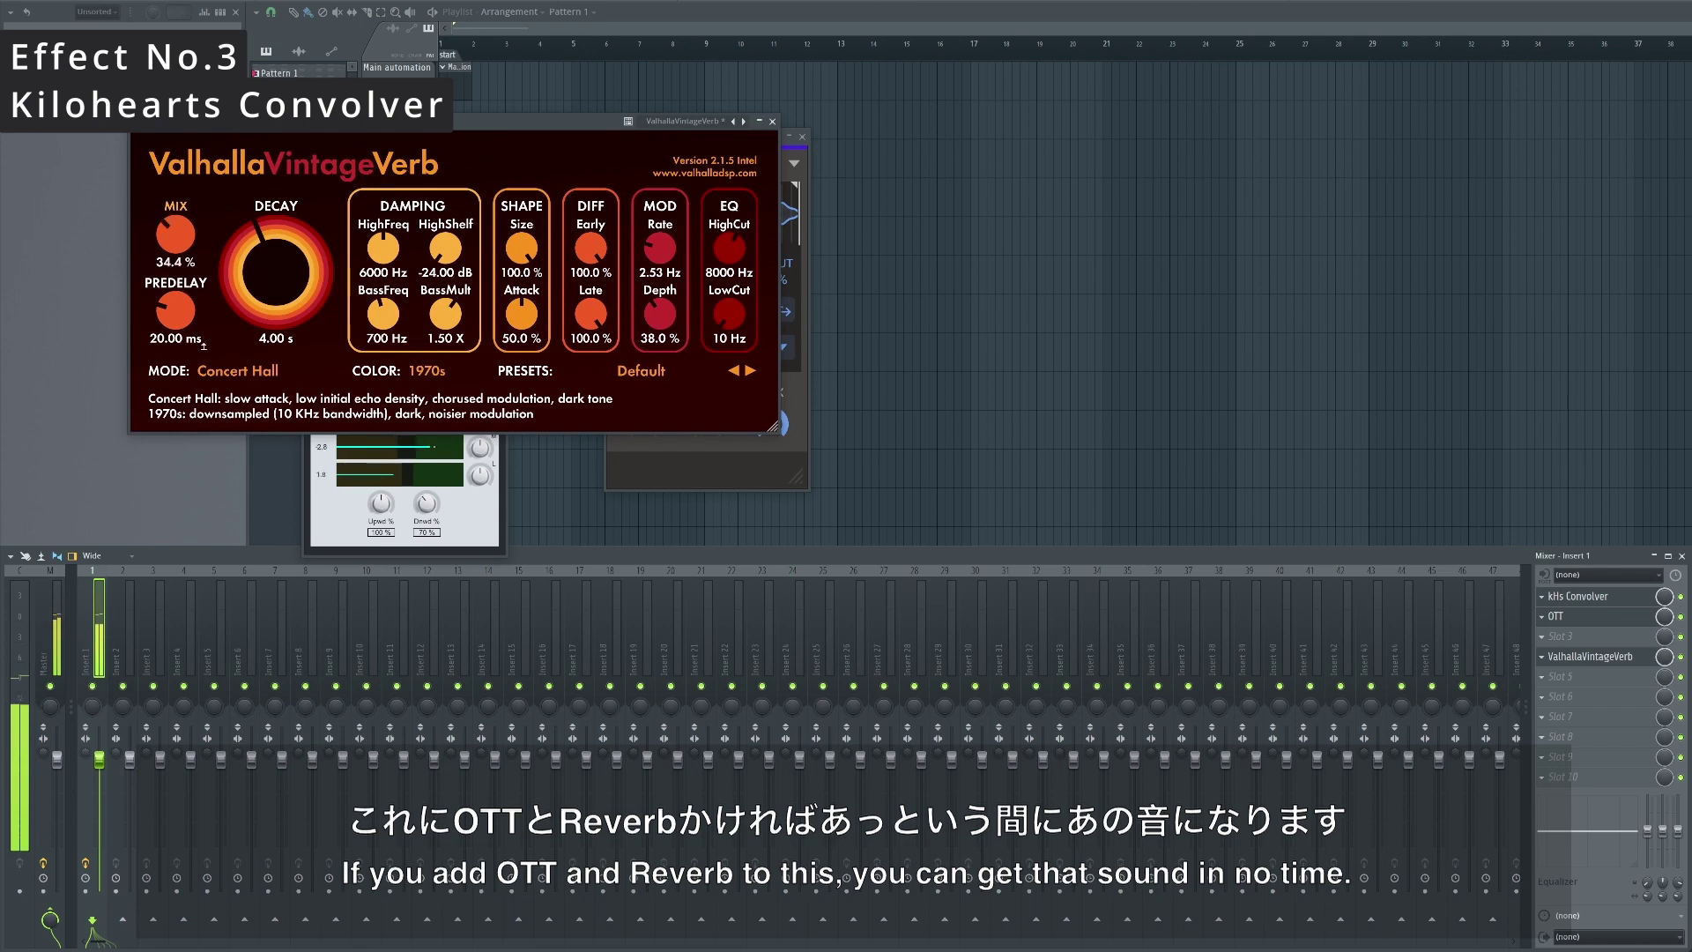
Lower ValhallaVintageVerb's mix, decay and predelay, close its window, and reposition the OTT window.
{"action": "left_click_drag", "start_coordinate": [175, 234], "coordinate": [175, 239]}
{"action": "left_click_drag", "start_coordinate": [271, 264], "coordinate": [276, 326]}
{"action": "left_click_drag", "start_coordinate": [175, 310], "coordinate": [175, 362]}
{"action": "left_click", "coordinate": [773, 120]}
{"action": "left_click_drag", "start_coordinate": [374, 271], "coordinate": [369, 248]}
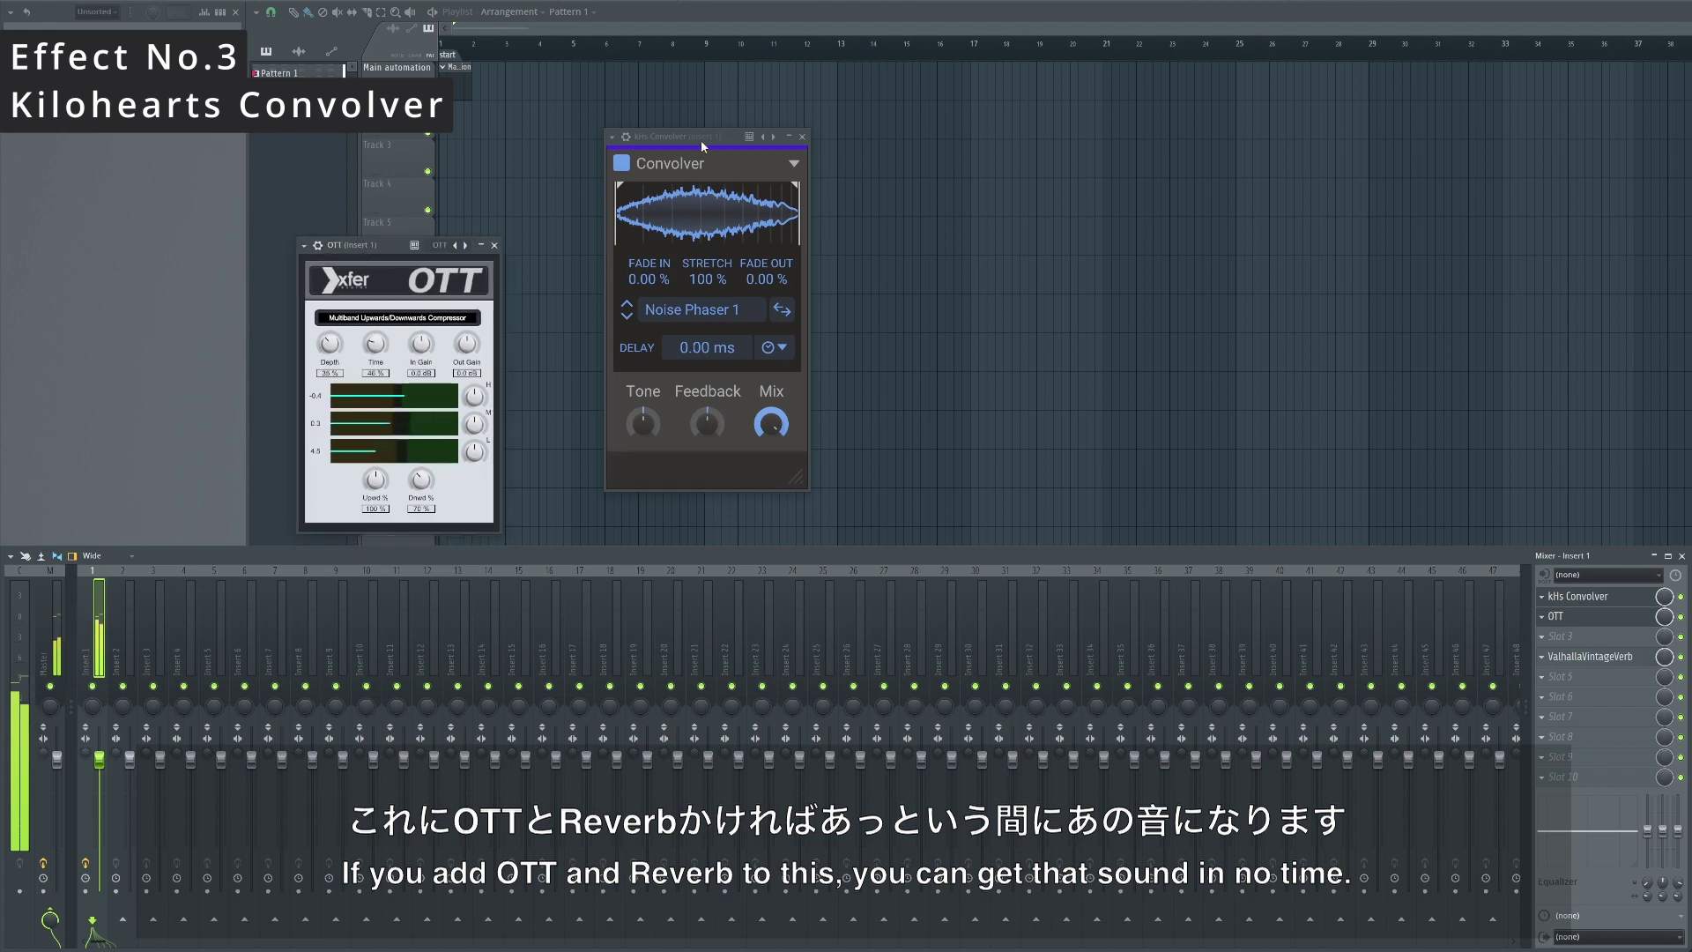
Sweep Convolver's feedback up to 74 % and down to about -83 %, close the OTT window, and toggle Convolver in the Insert 1 chain.
{"action": "left_click_drag", "start_coordinate": [683, 138], "coordinate": [711, 143]}
{"action": "left_click_drag", "start_coordinate": [735, 429], "coordinate": [735, 424]}
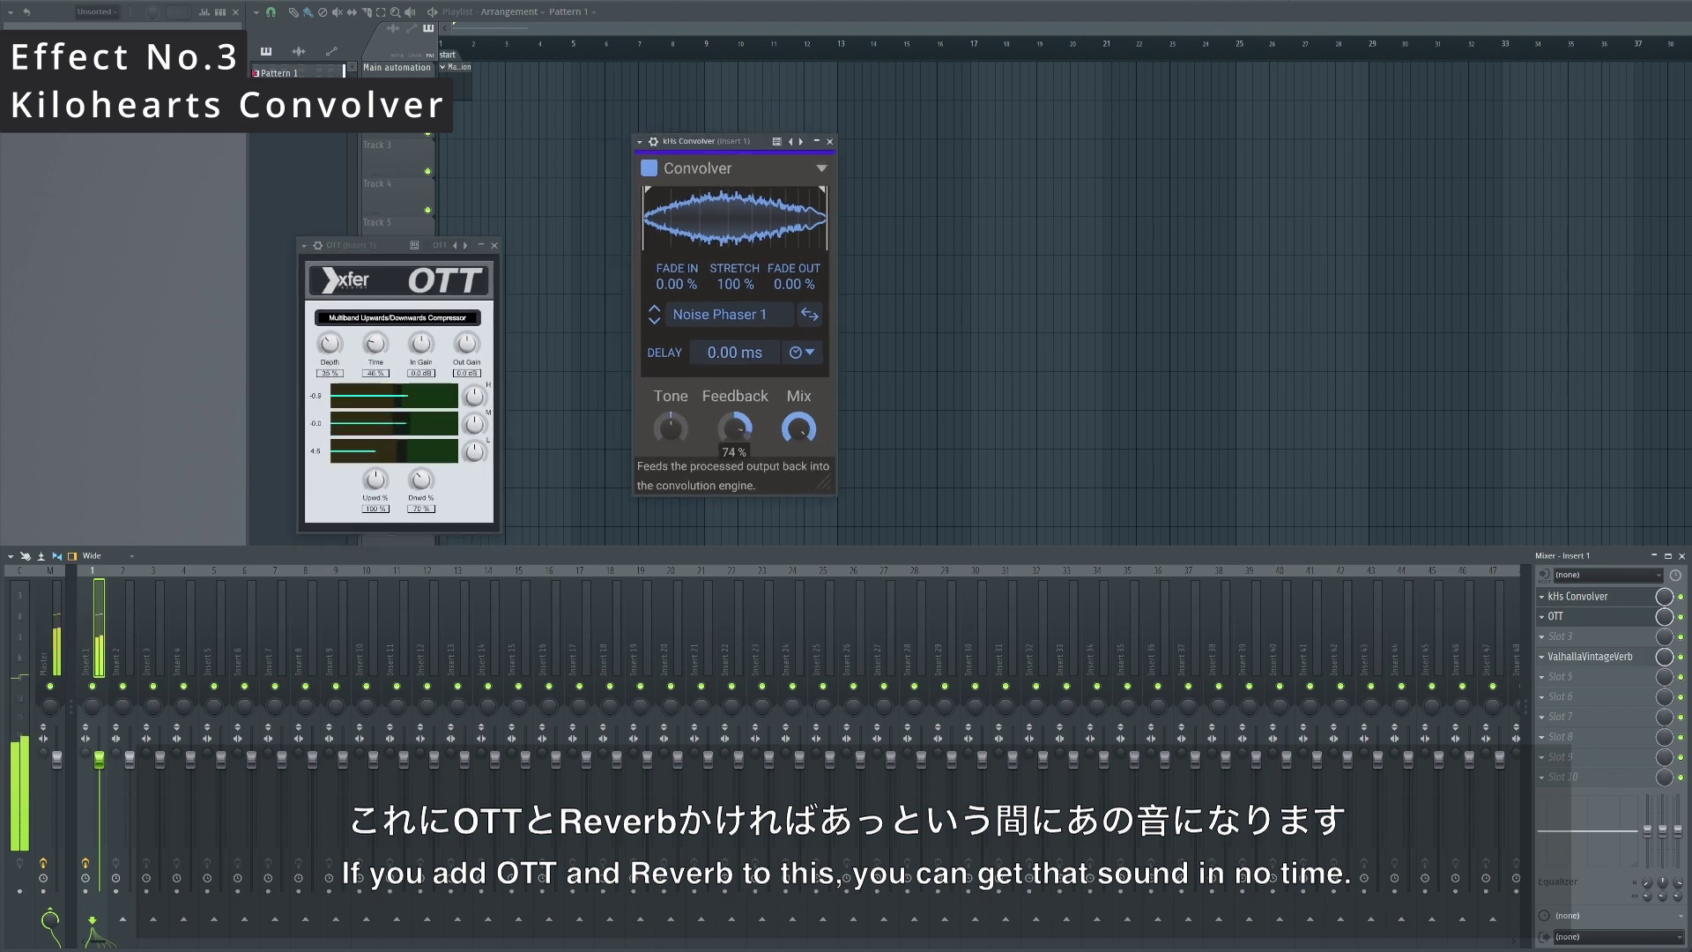
{"action": "left_click_drag", "start_coordinate": [735, 426], "coordinate": [712, 494]}
{"action": "left_click", "coordinate": [1579, 618]}
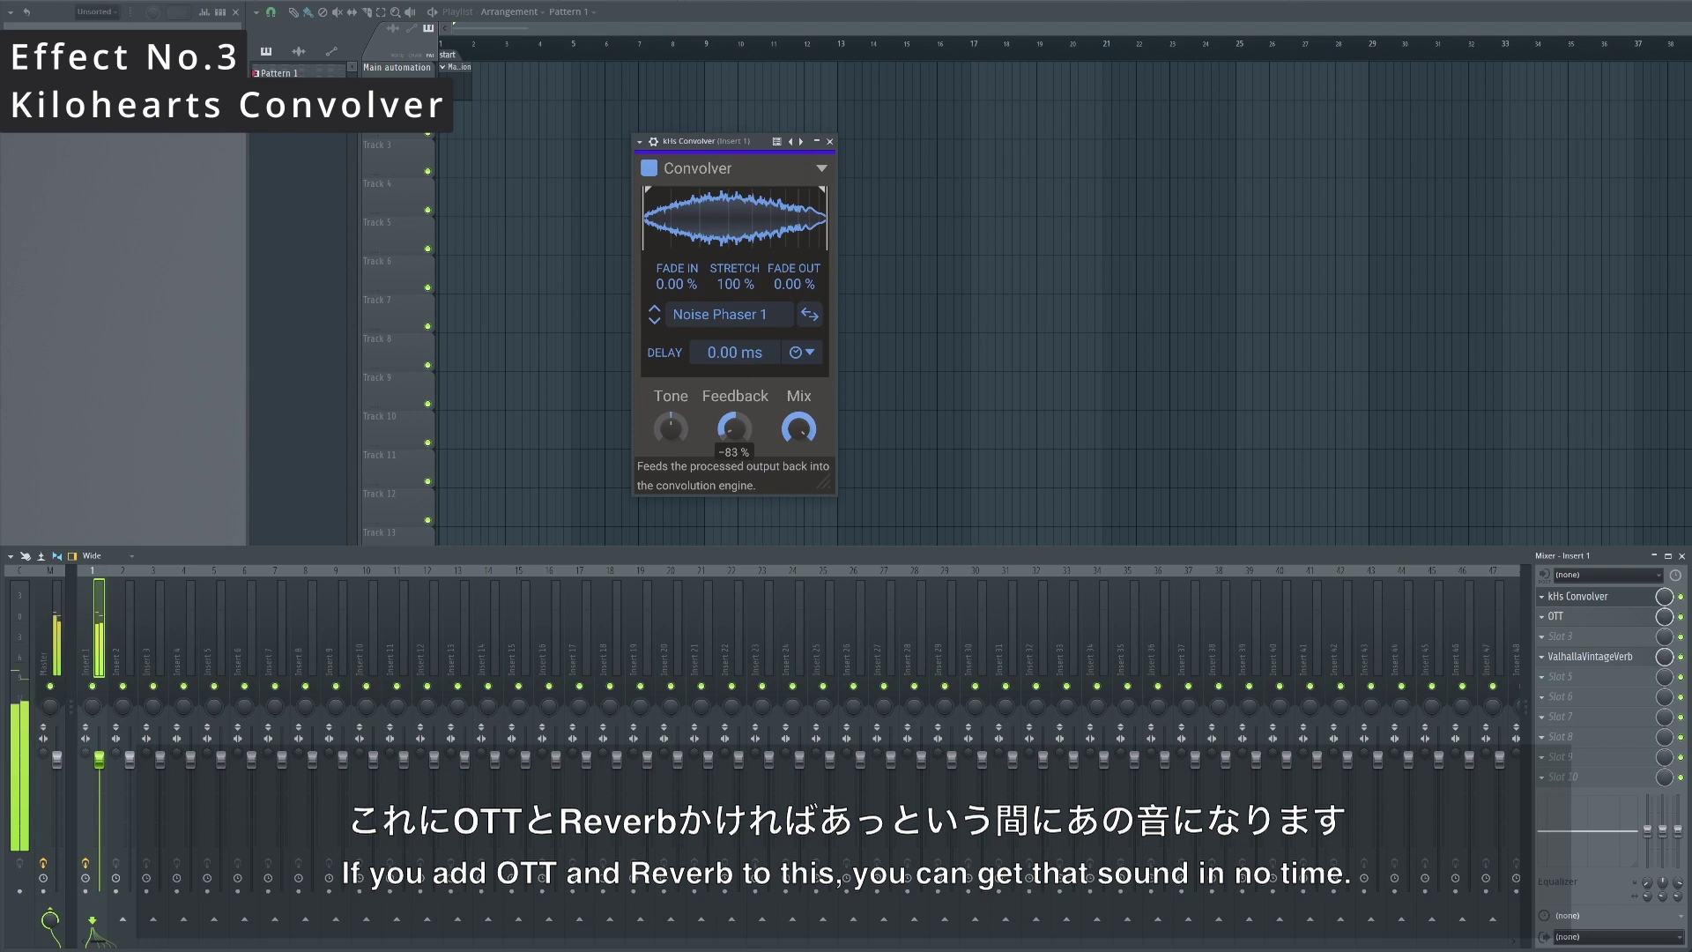
{"action": "left_click_drag", "start_coordinate": [734, 429], "coordinate": [734, 430]}
{"action": "left_click", "coordinate": [1682, 599]}
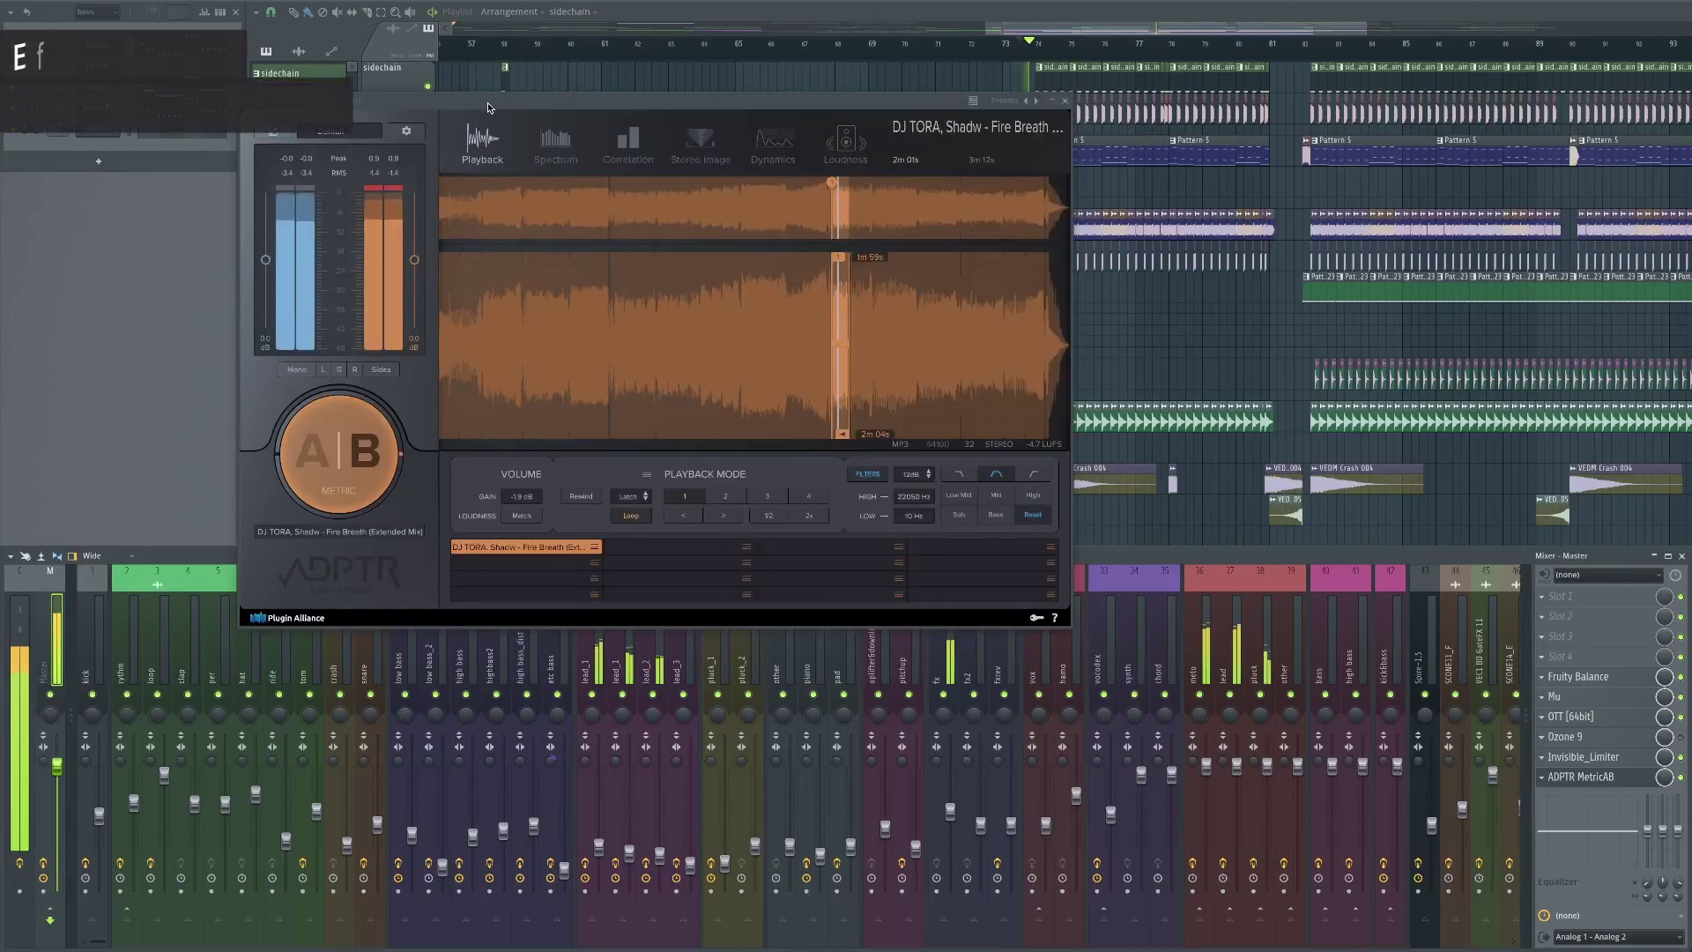
Reposition the MetricAB window and compare the own mix with the Fire Breath reference track by alternating between A and B.
{"action": "left_click_drag", "start_coordinate": [487, 108], "coordinate": [497, 107]}
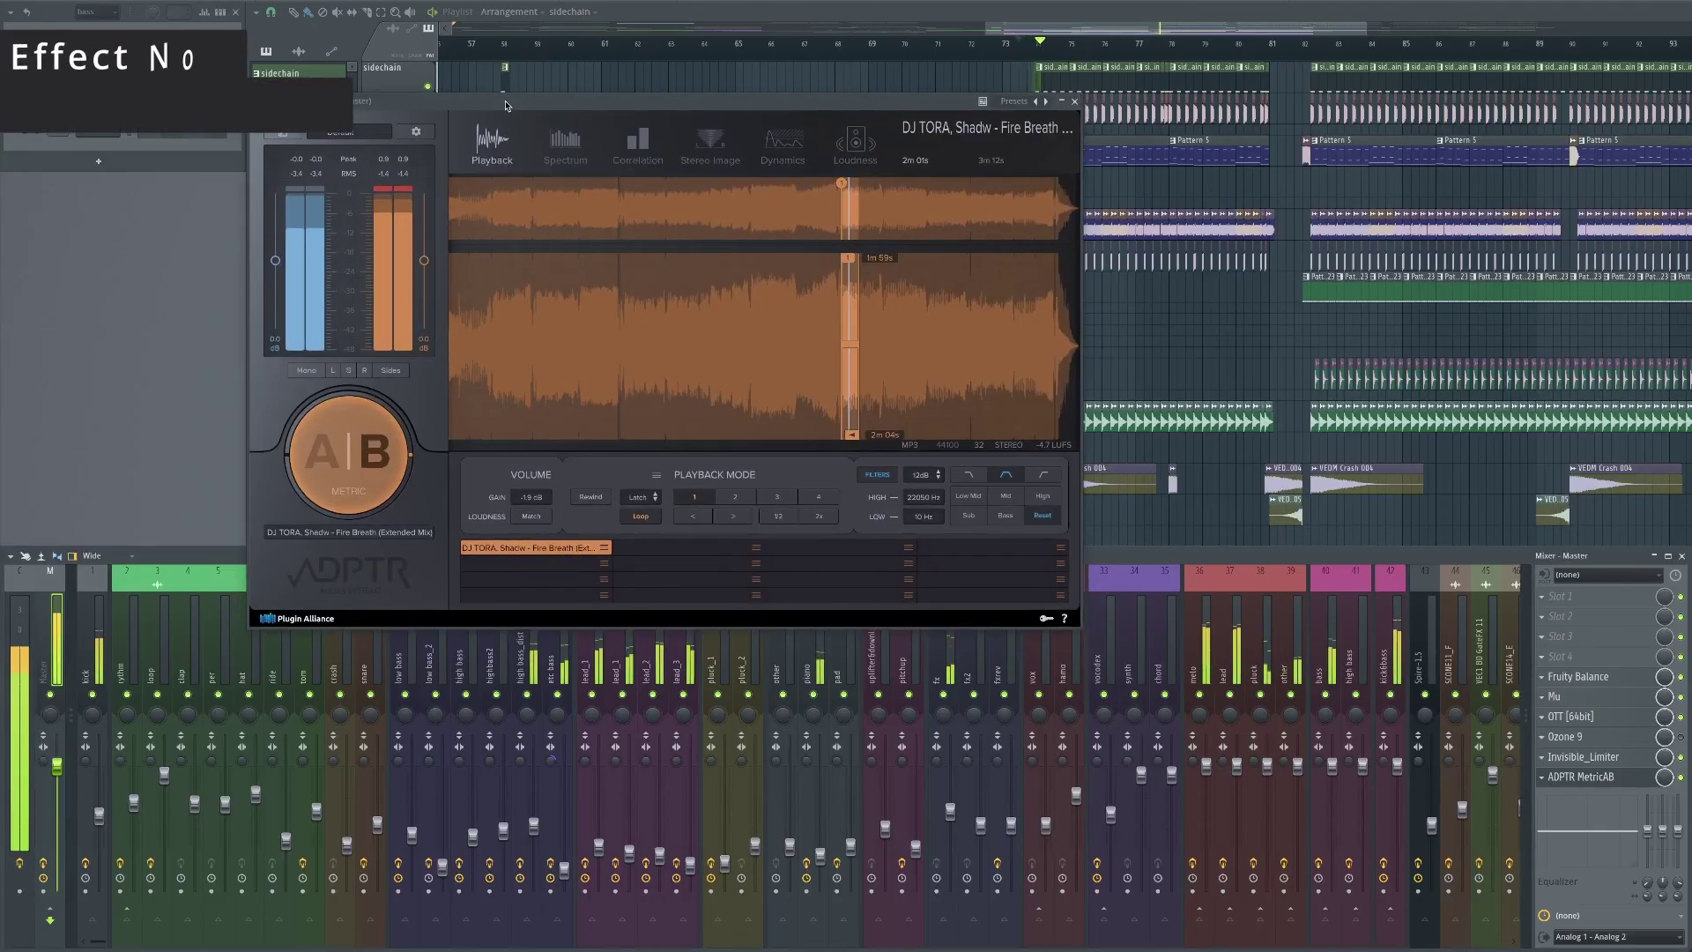
{"action": "left_click", "coordinate": [350, 458]}
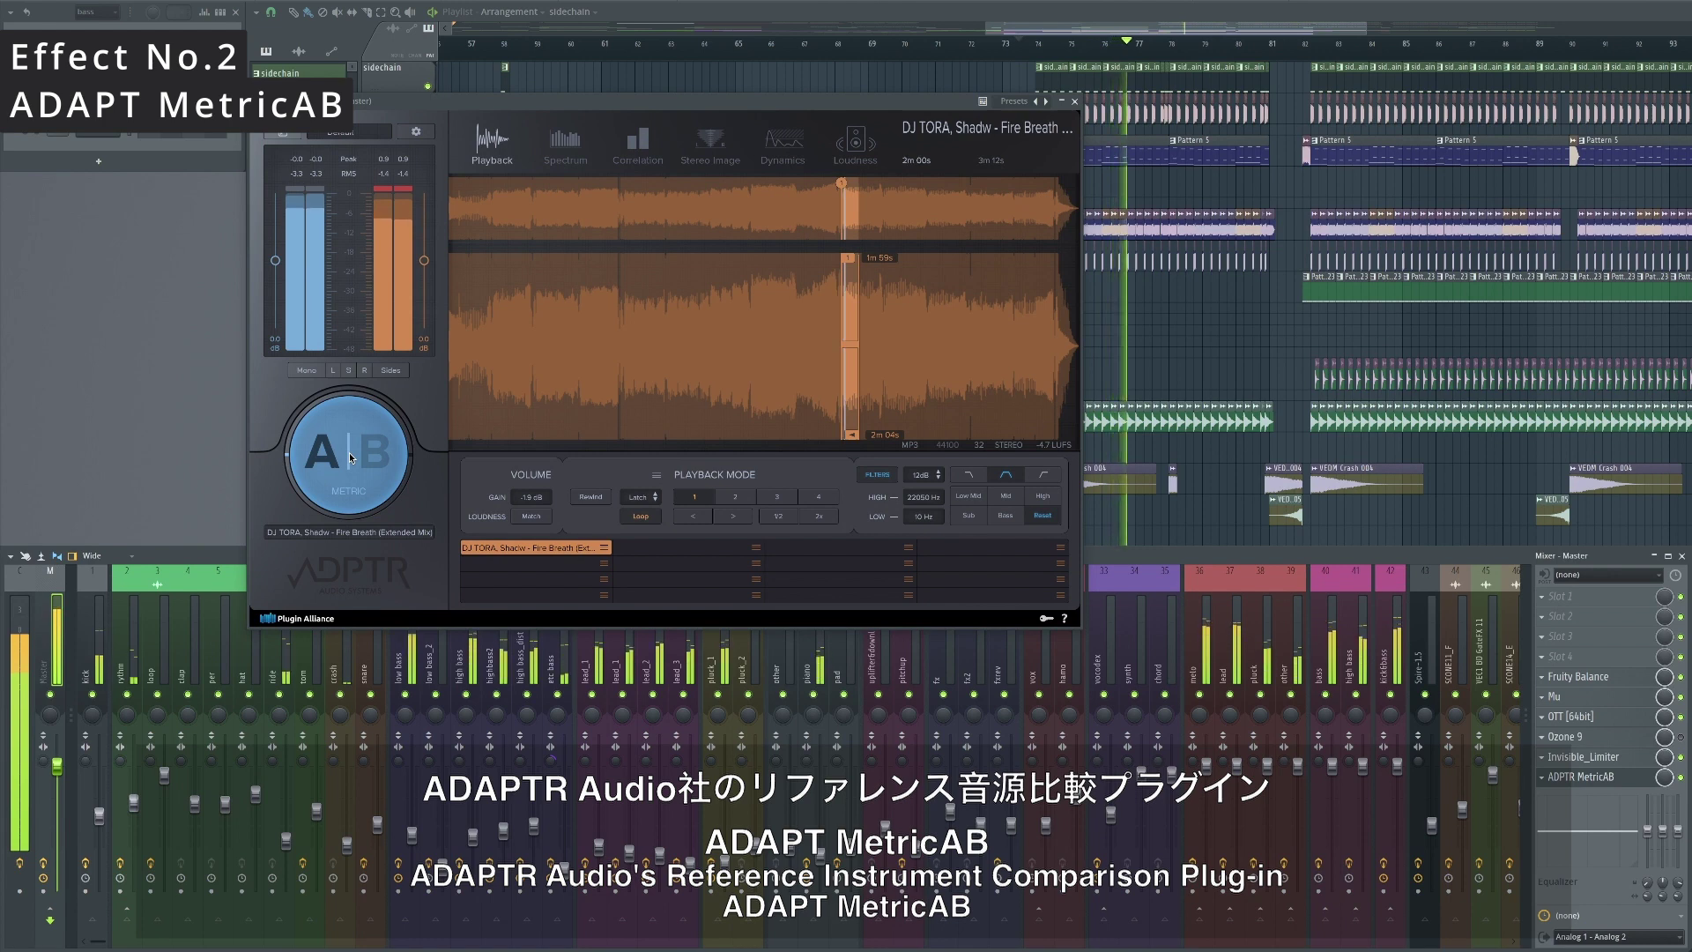
{"action": "left_click", "coordinate": [349, 454]}
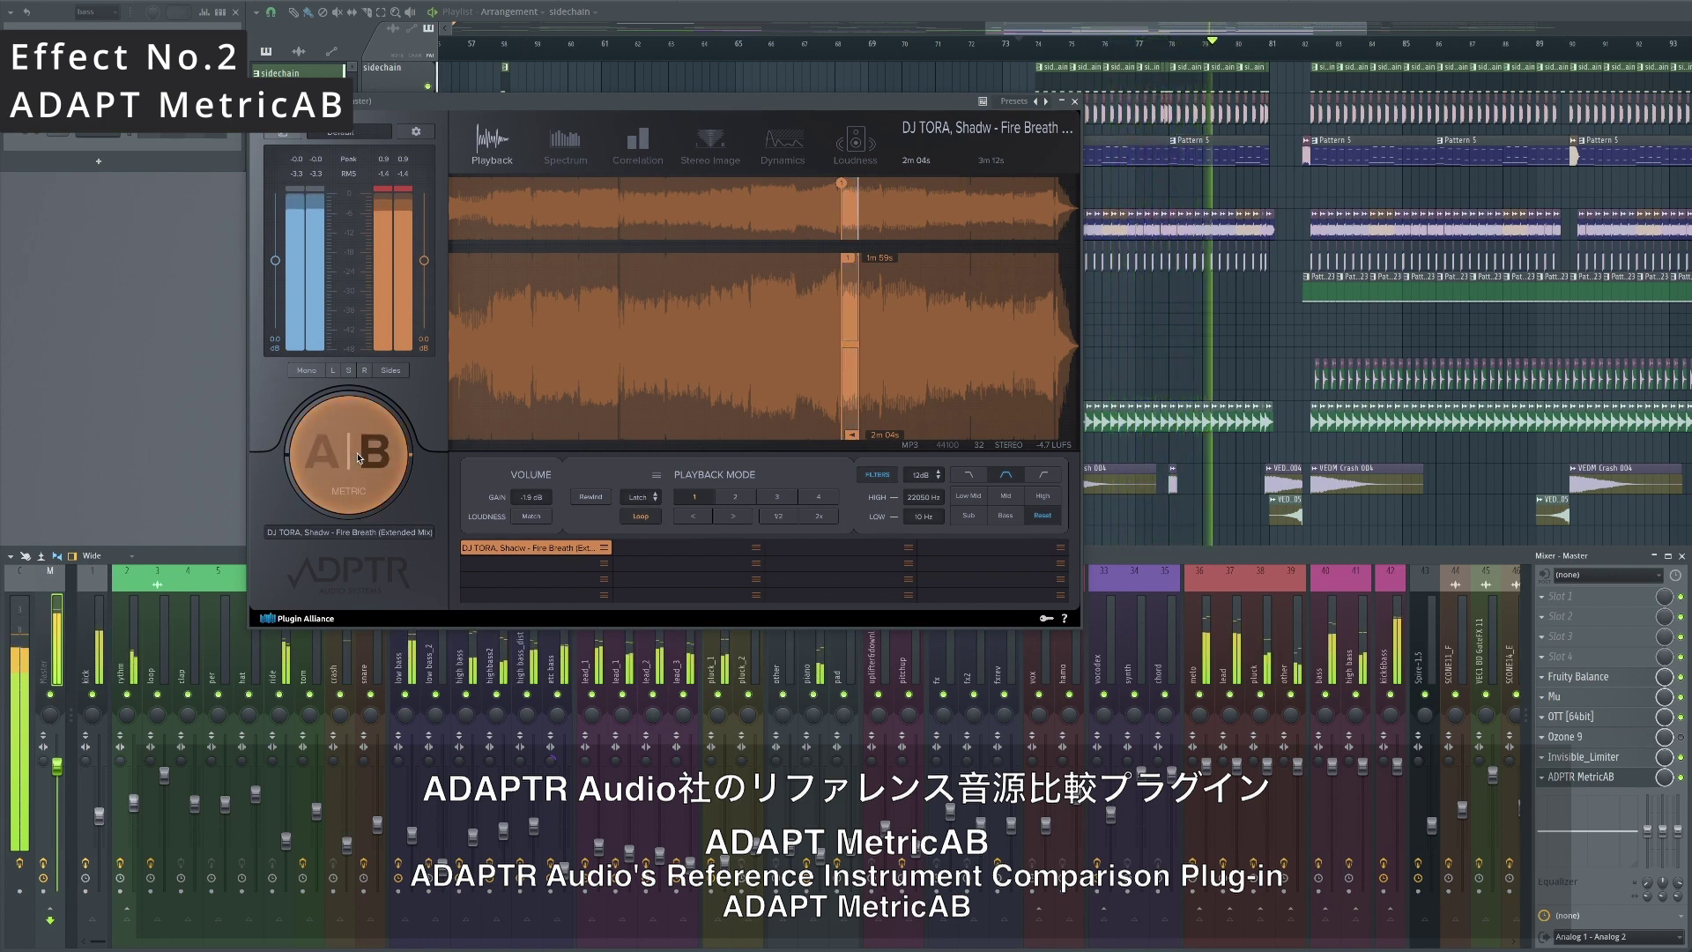
{"action": "left_click", "coordinate": [349, 454]}
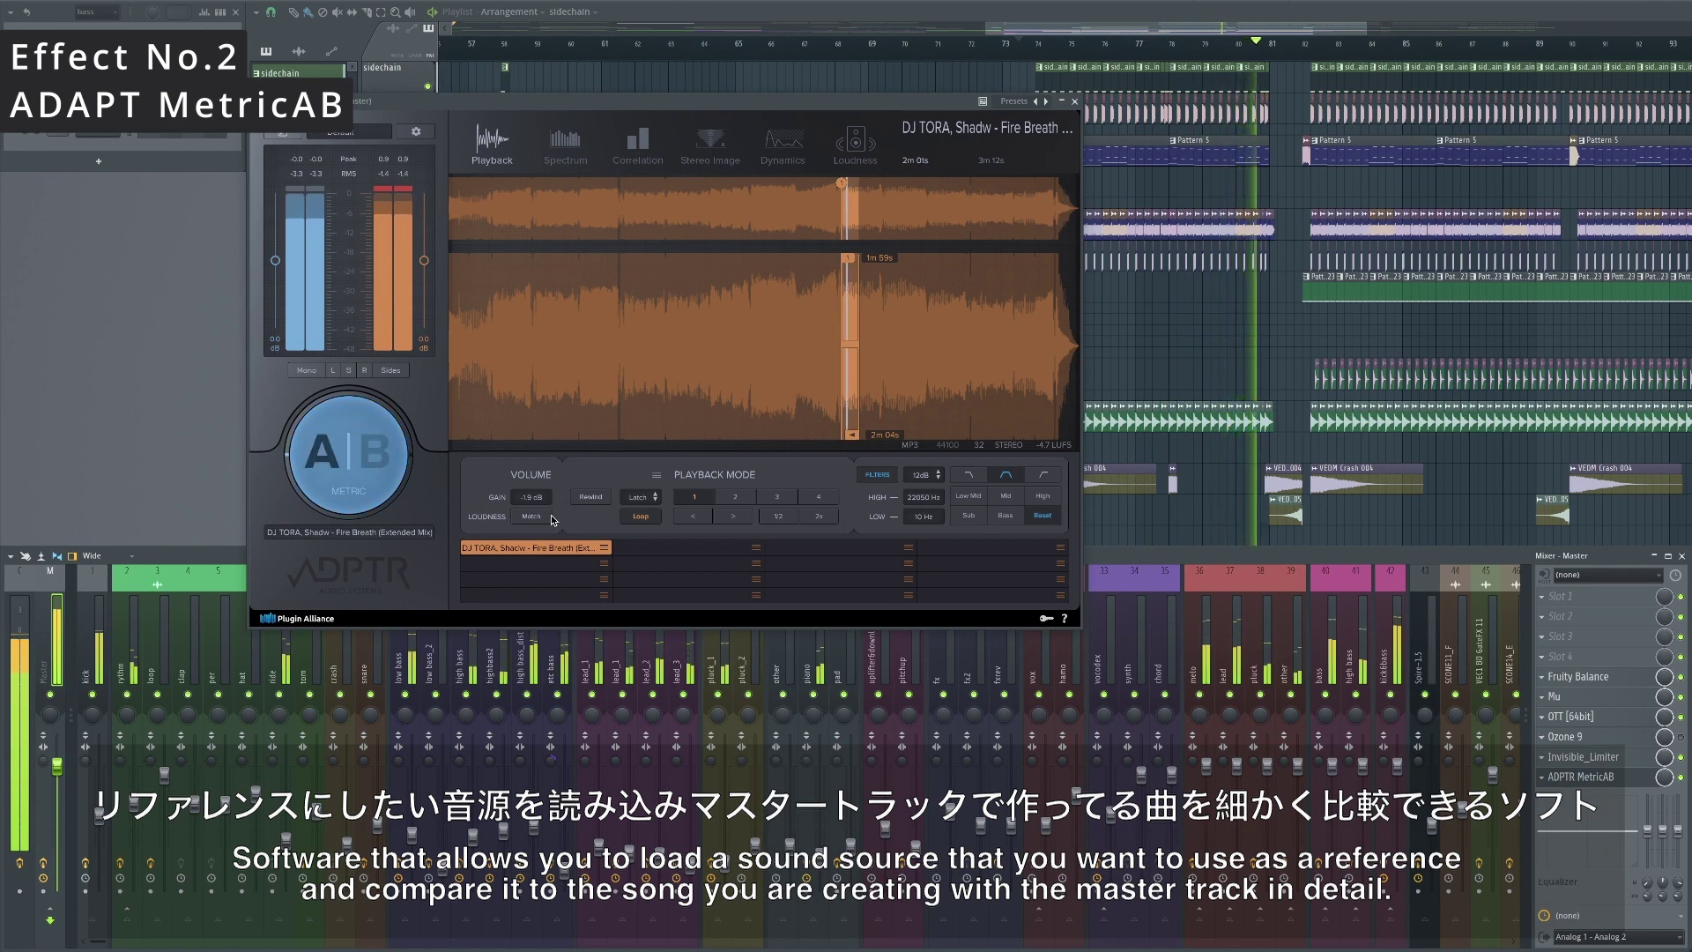
Compare the mix with the reference track in MetricAB's Sub band and Bass band.
{"action": "left_click", "coordinate": [969, 515]}
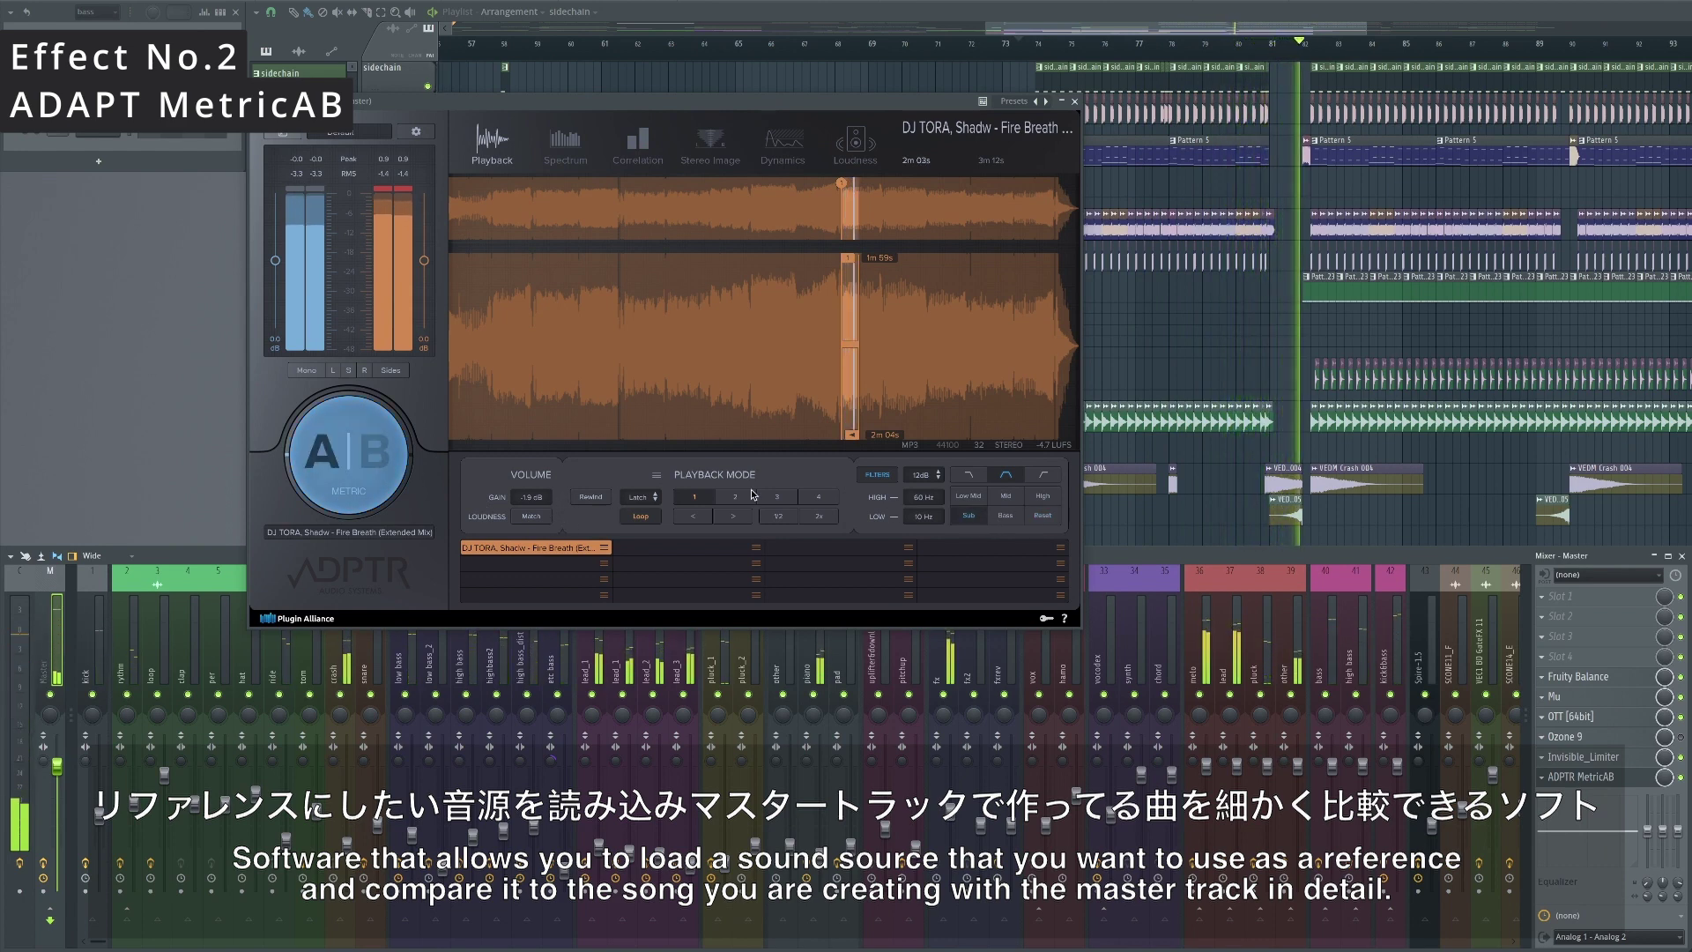
{"action": "left_click", "coordinate": [349, 455]}
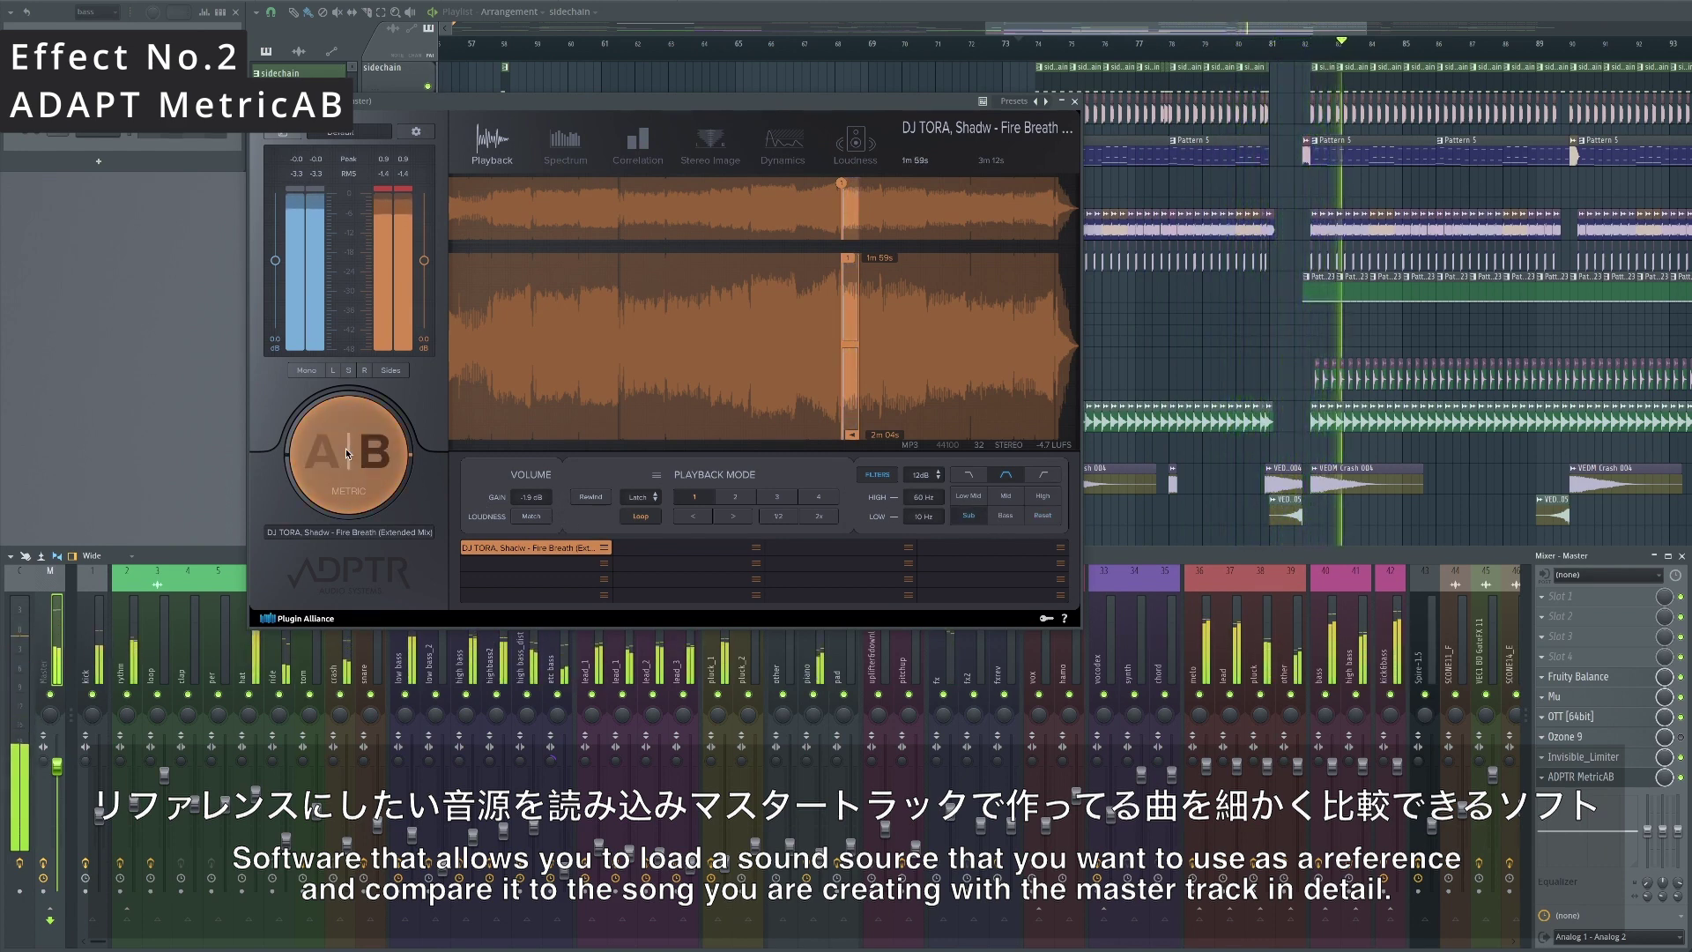
{"action": "left_click", "coordinate": [349, 455]}
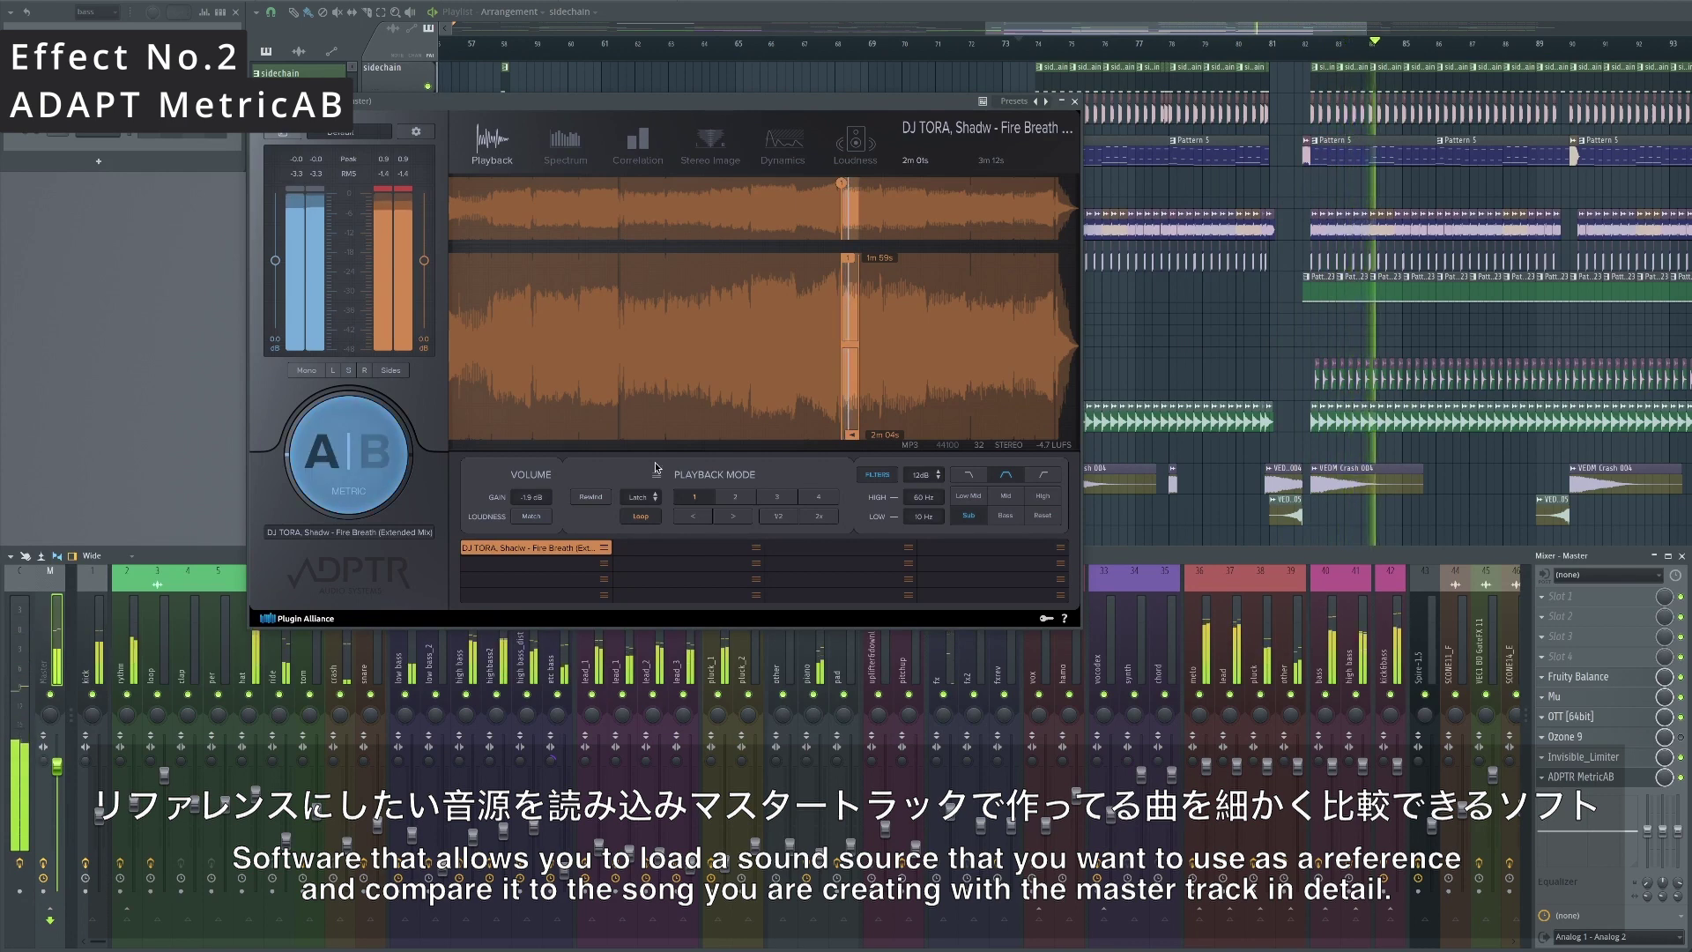
{"action": "left_click", "coordinate": [1005, 516]}
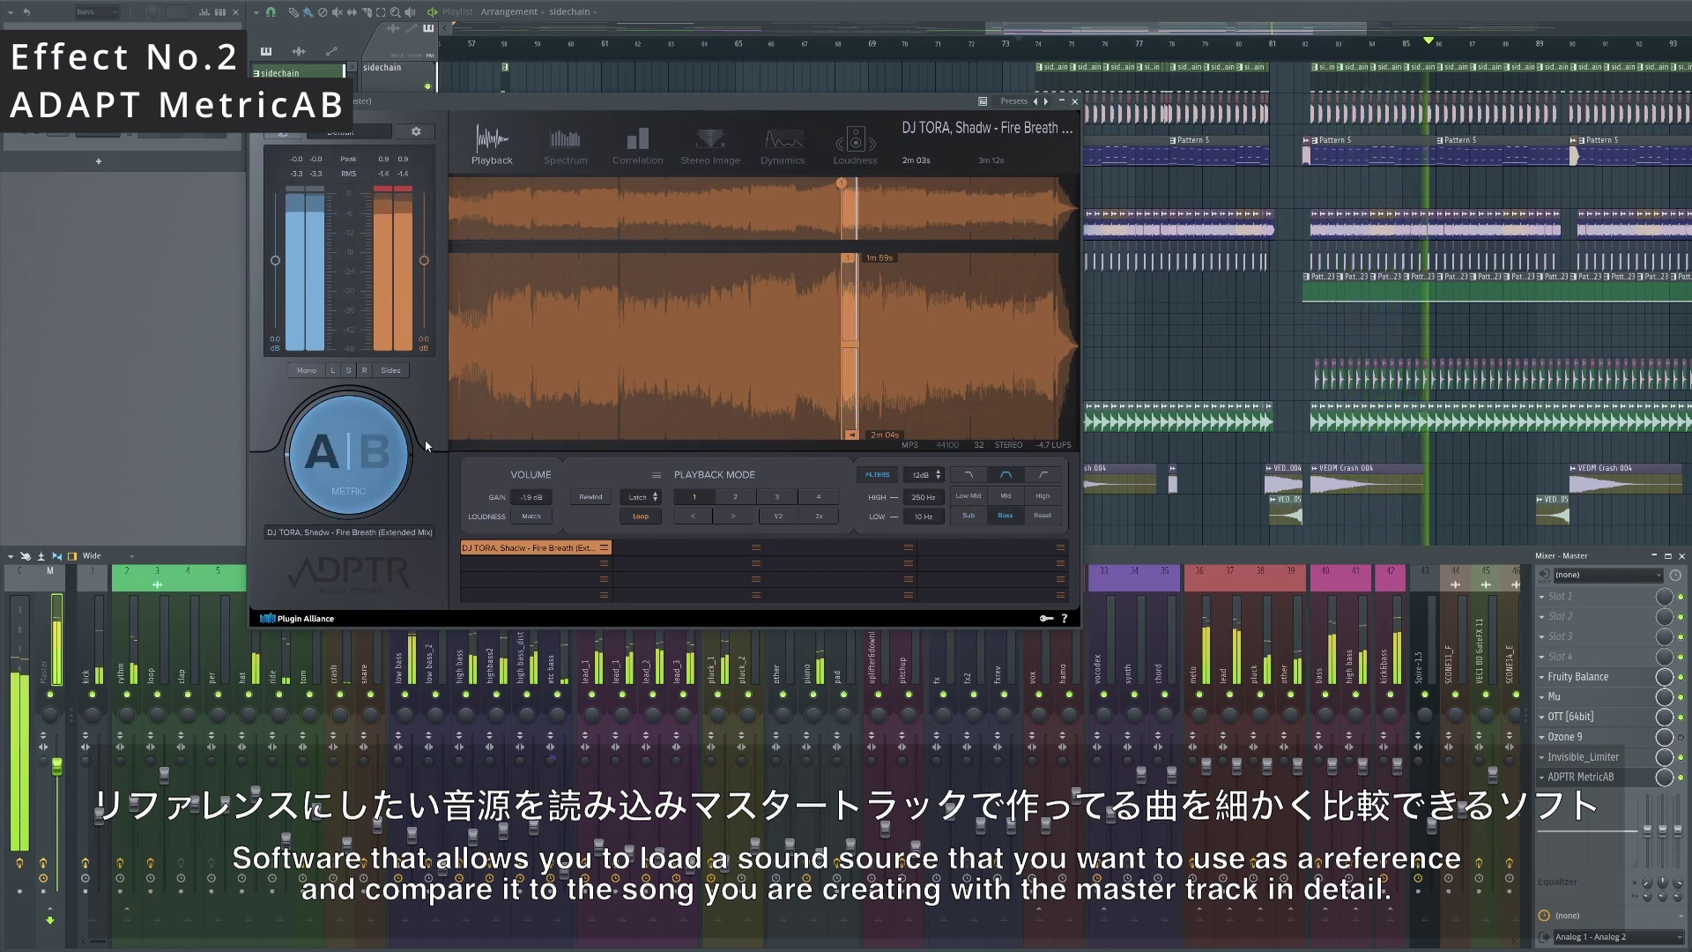
{"action": "left_click", "coordinate": [370, 454]}
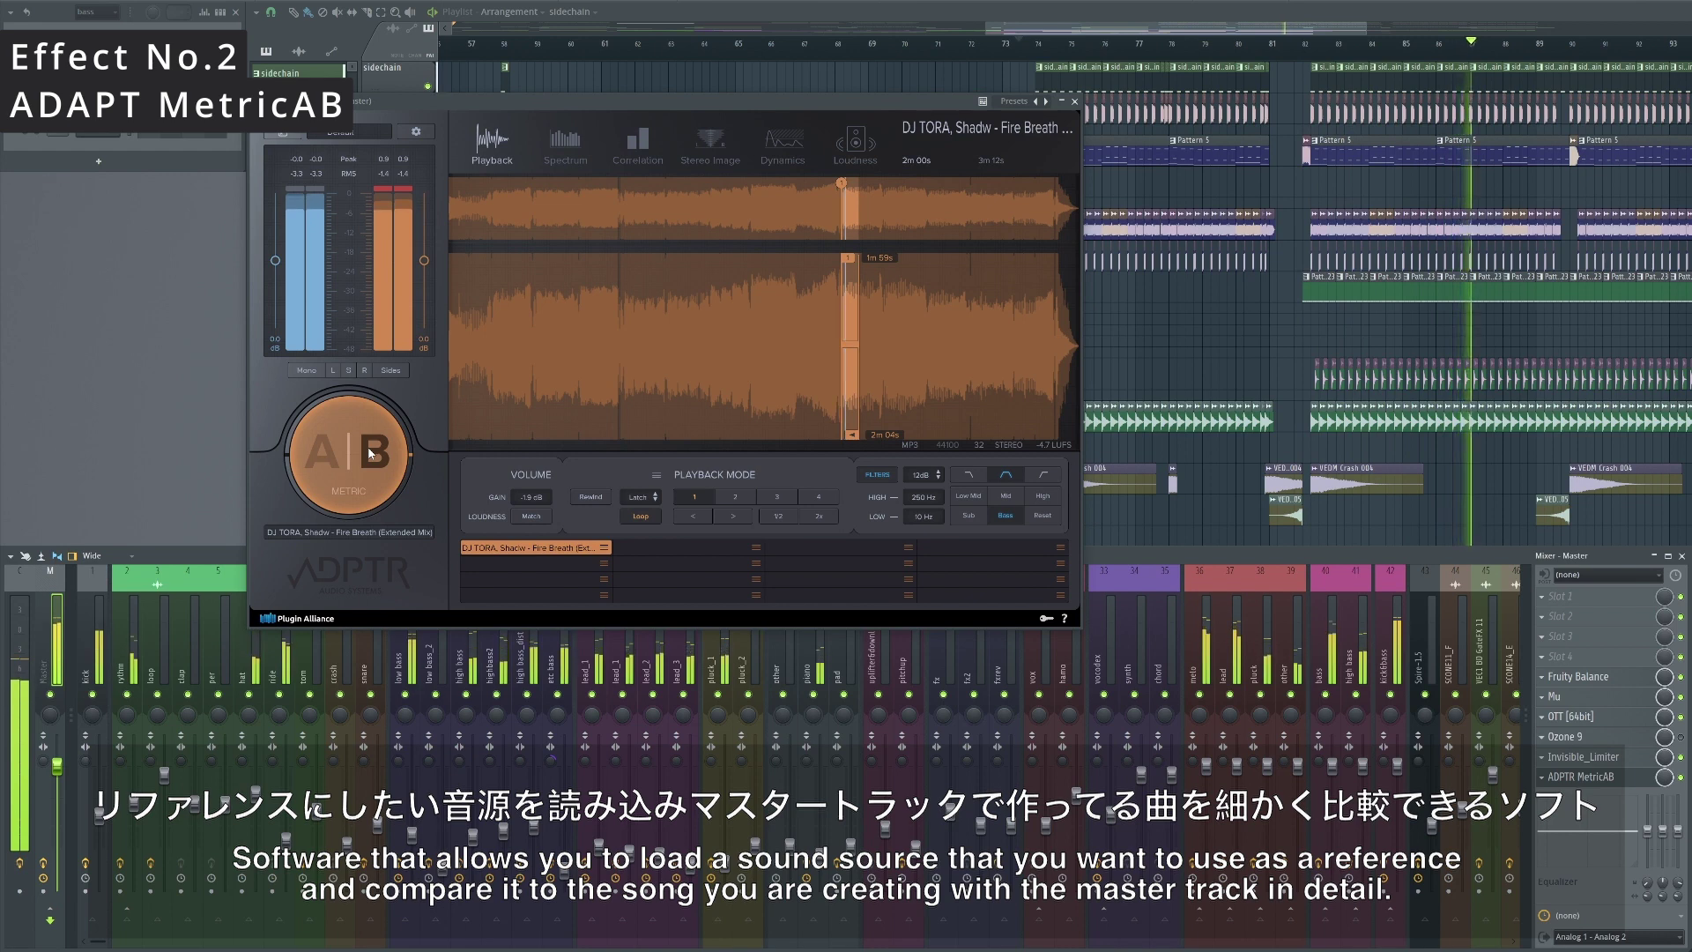
{"action": "left_click", "coordinate": [370, 454]}
Compare the mix and reference in MetricAB's Low Mid, Mid and High bands, and match the reference's loudness to the mix.
{"action": "left_click", "coordinate": [968, 497]}
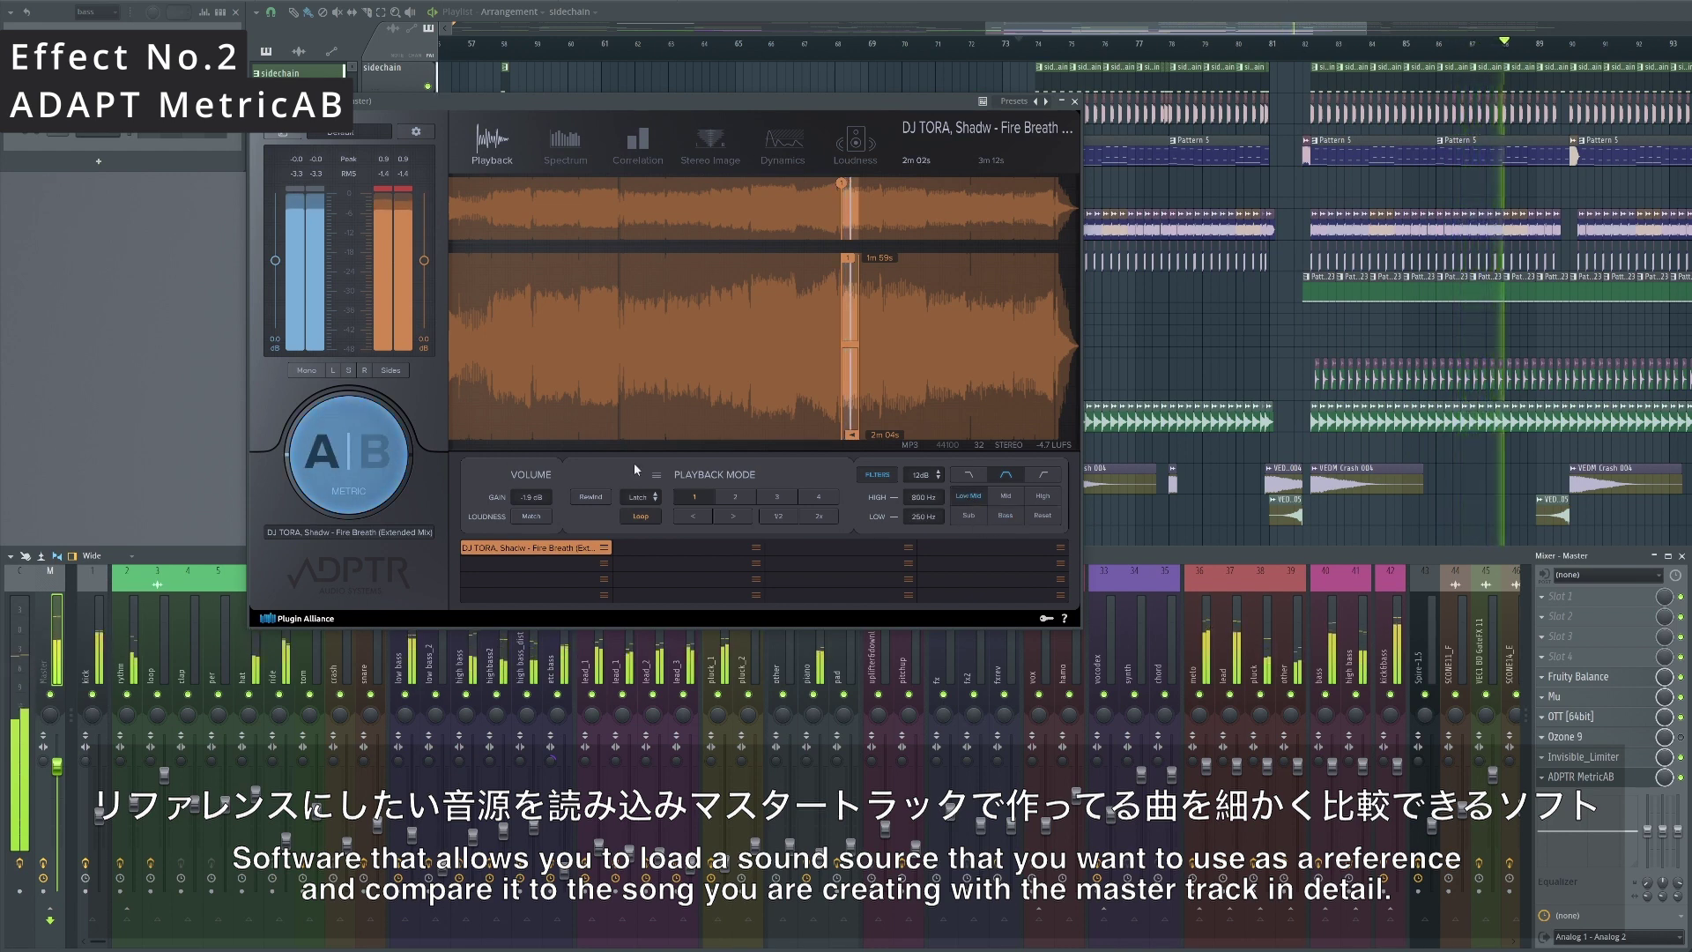
{"action": "left_click", "coordinate": [334, 448]}
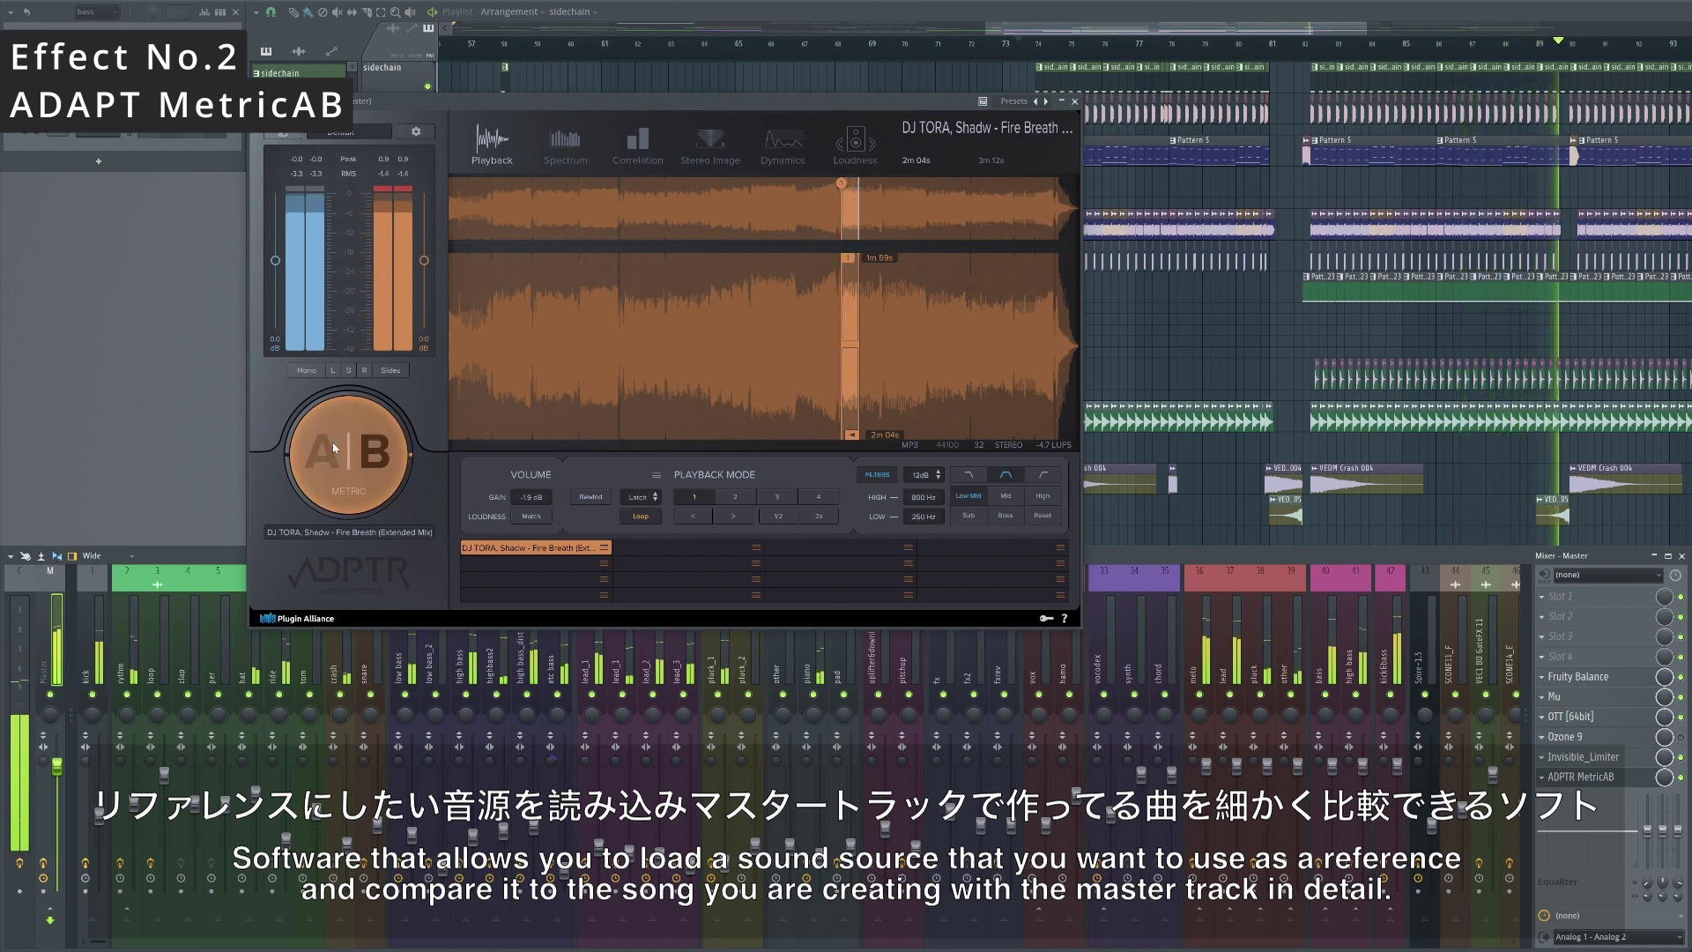
{"action": "left_click", "coordinate": [334, 448]}
{"action": "left_click", "coordinate": [1006, 497]}
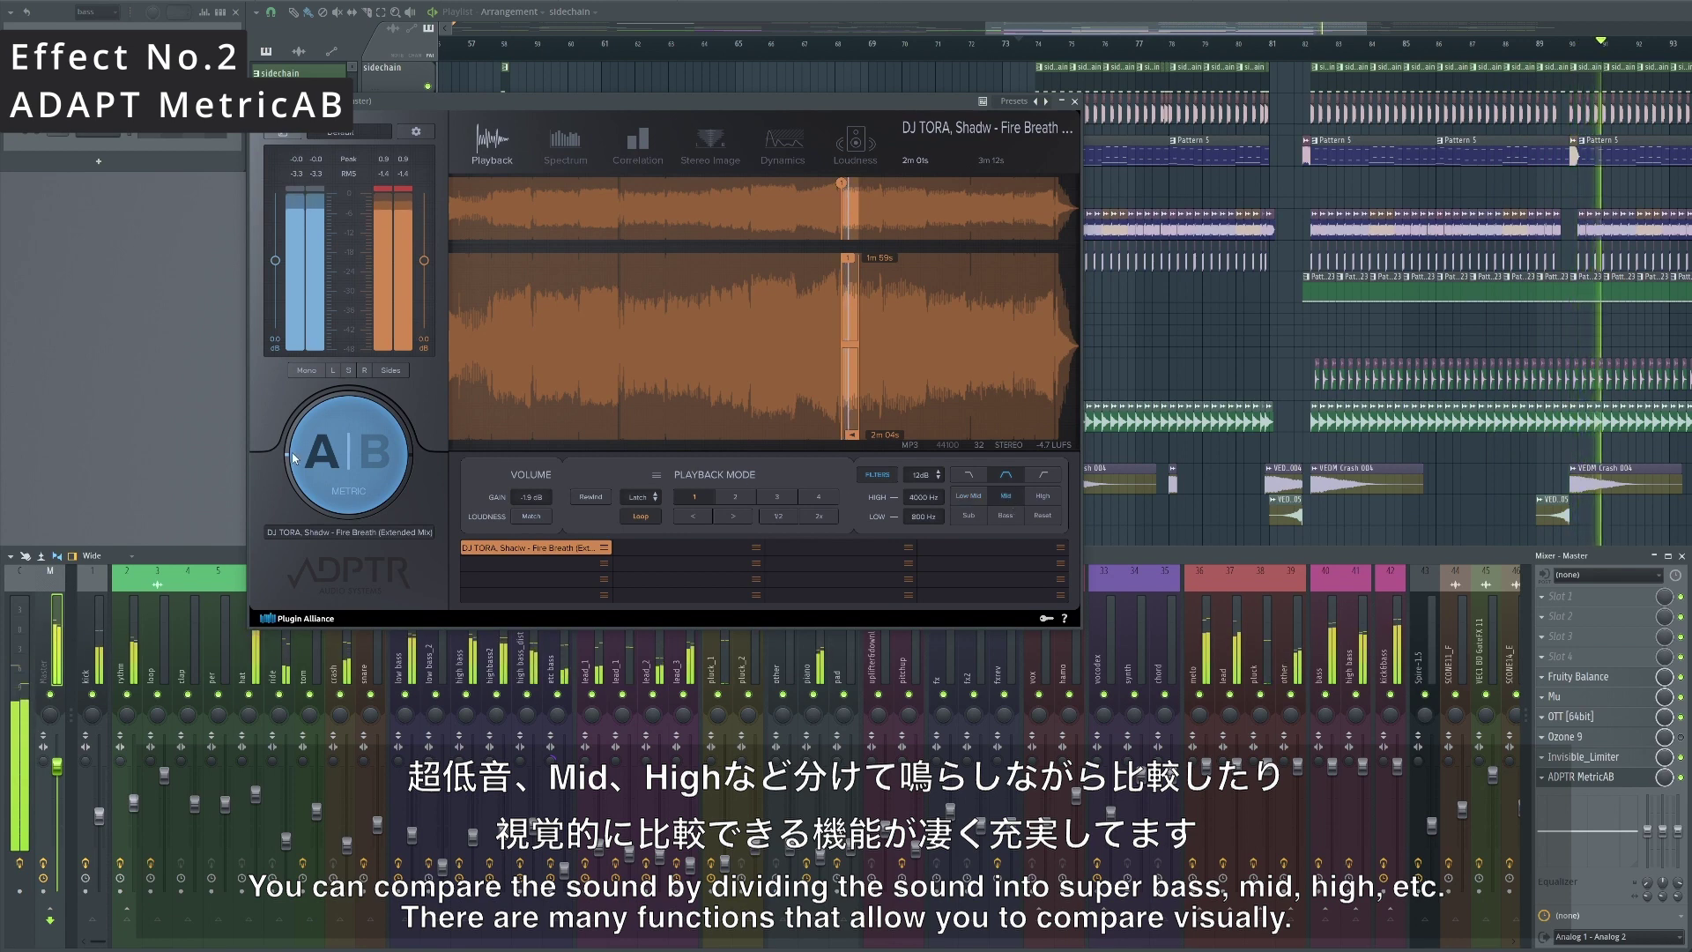
{"action": "left_click", "coordinate": [328, 458]}
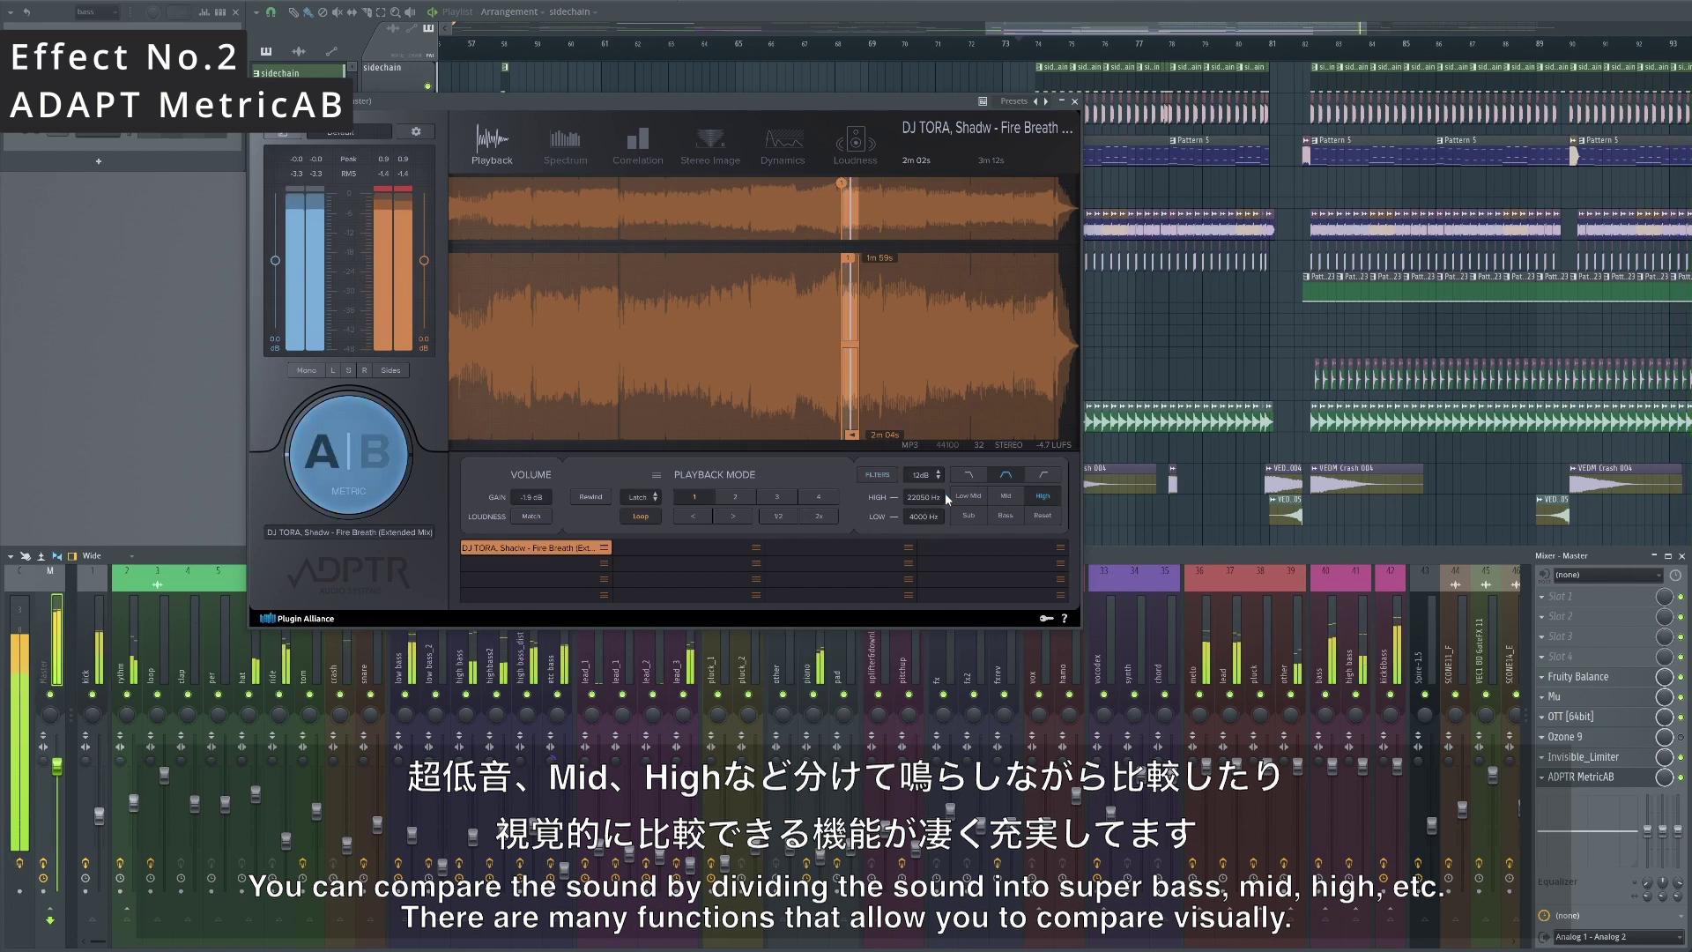
{"action": "left_click", "coordinate": [536, 516]}
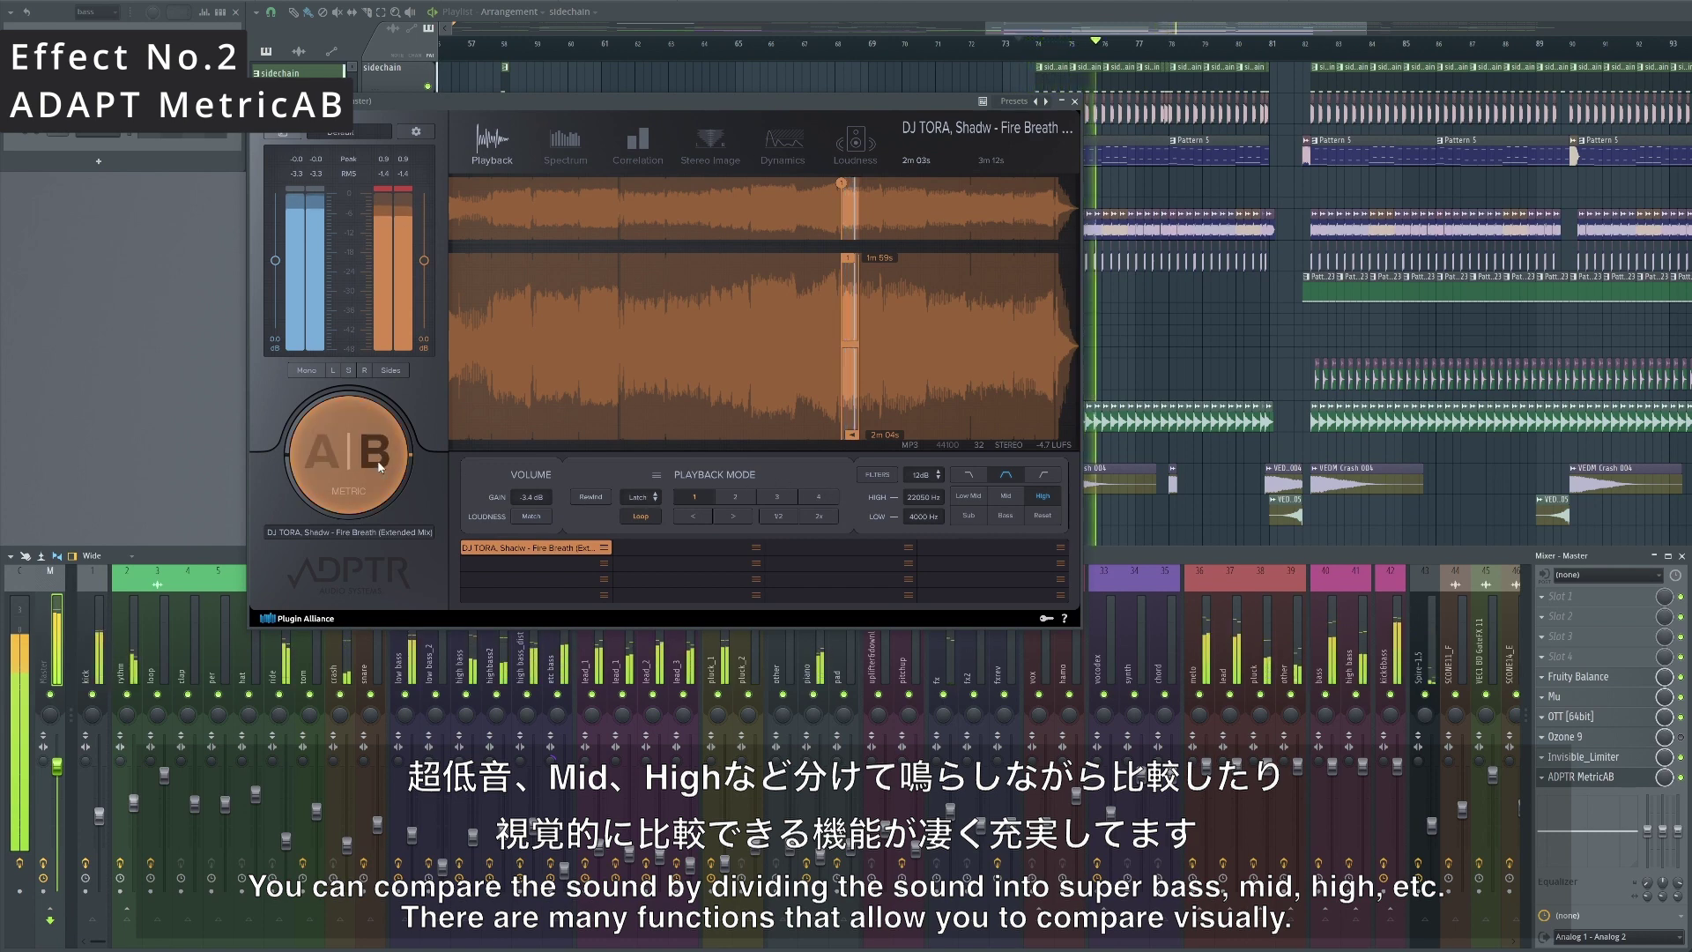
Compare the mix and reference visually in MetricAB's Spectrum and Correlation views.
{"action": "left_click", "coordinate": [562, 146]}
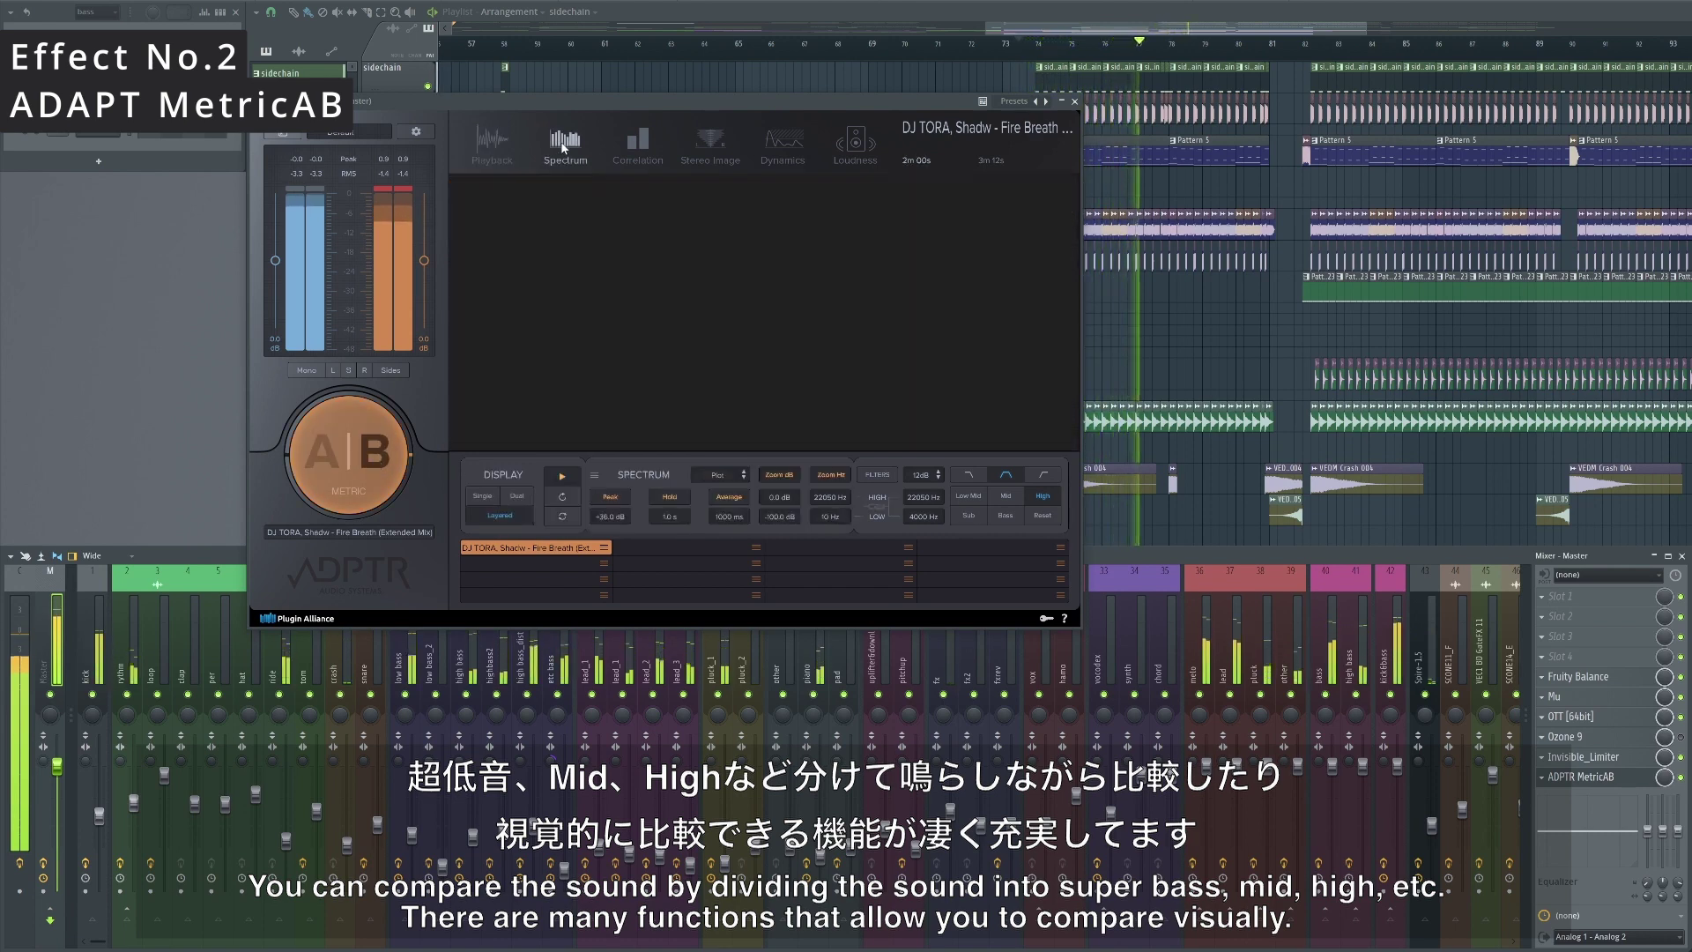
{"action": "left_click", "coordinate": [337, 455]}
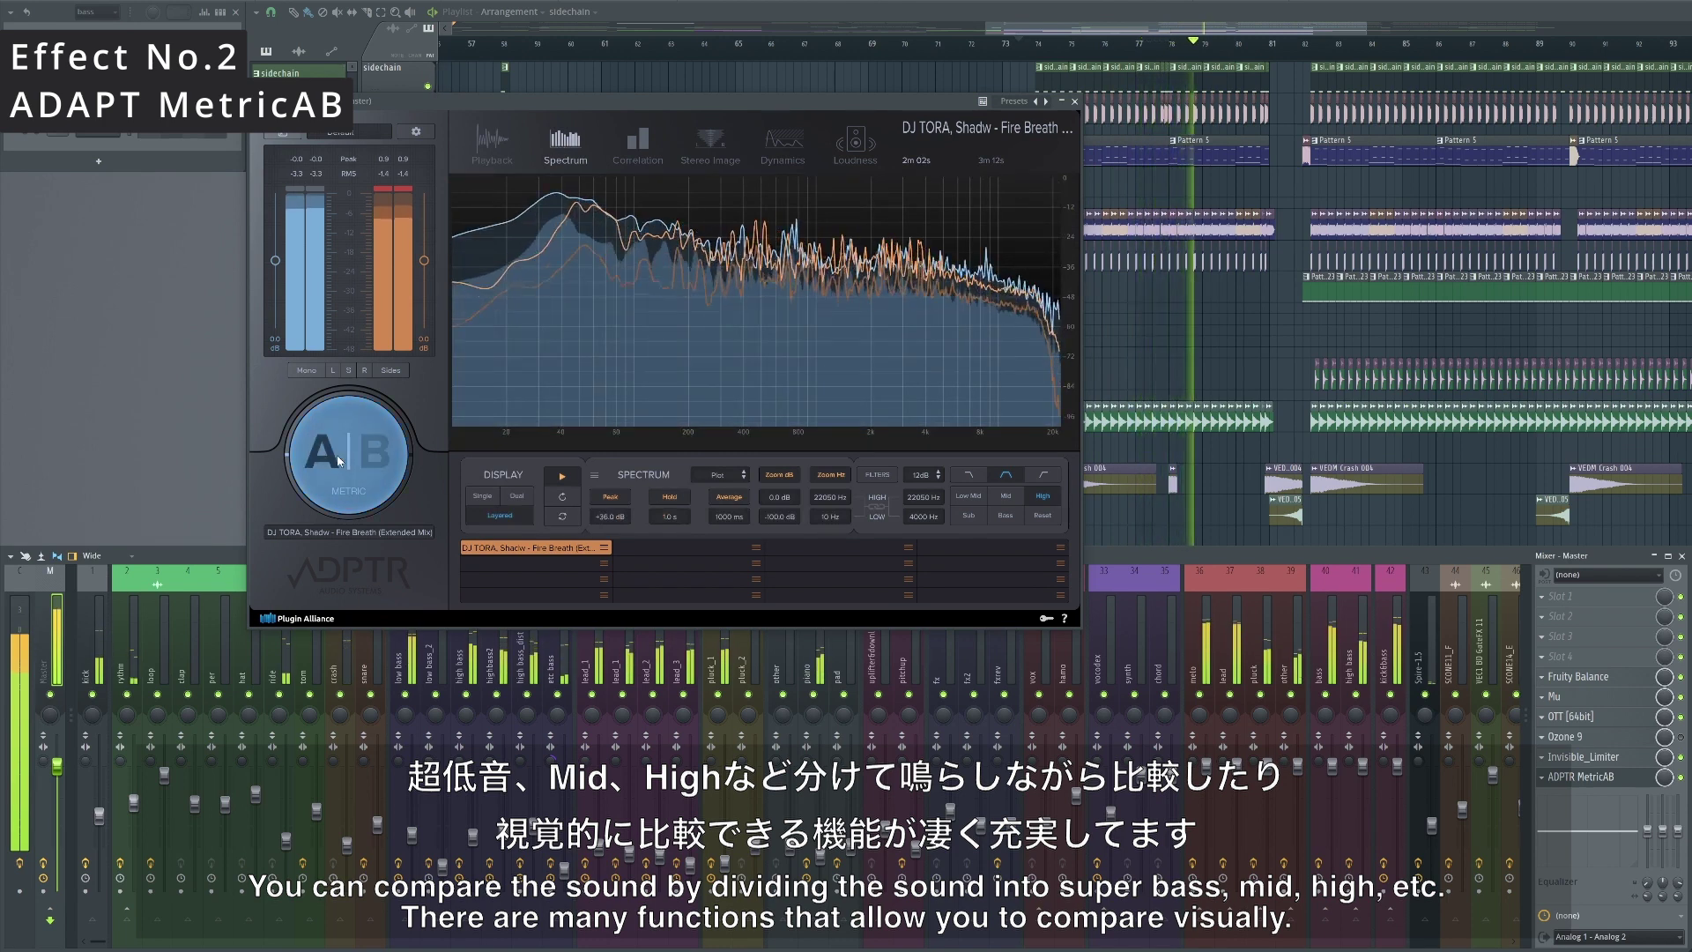
{"action": "left_click", "coordinate": [636, 141]}
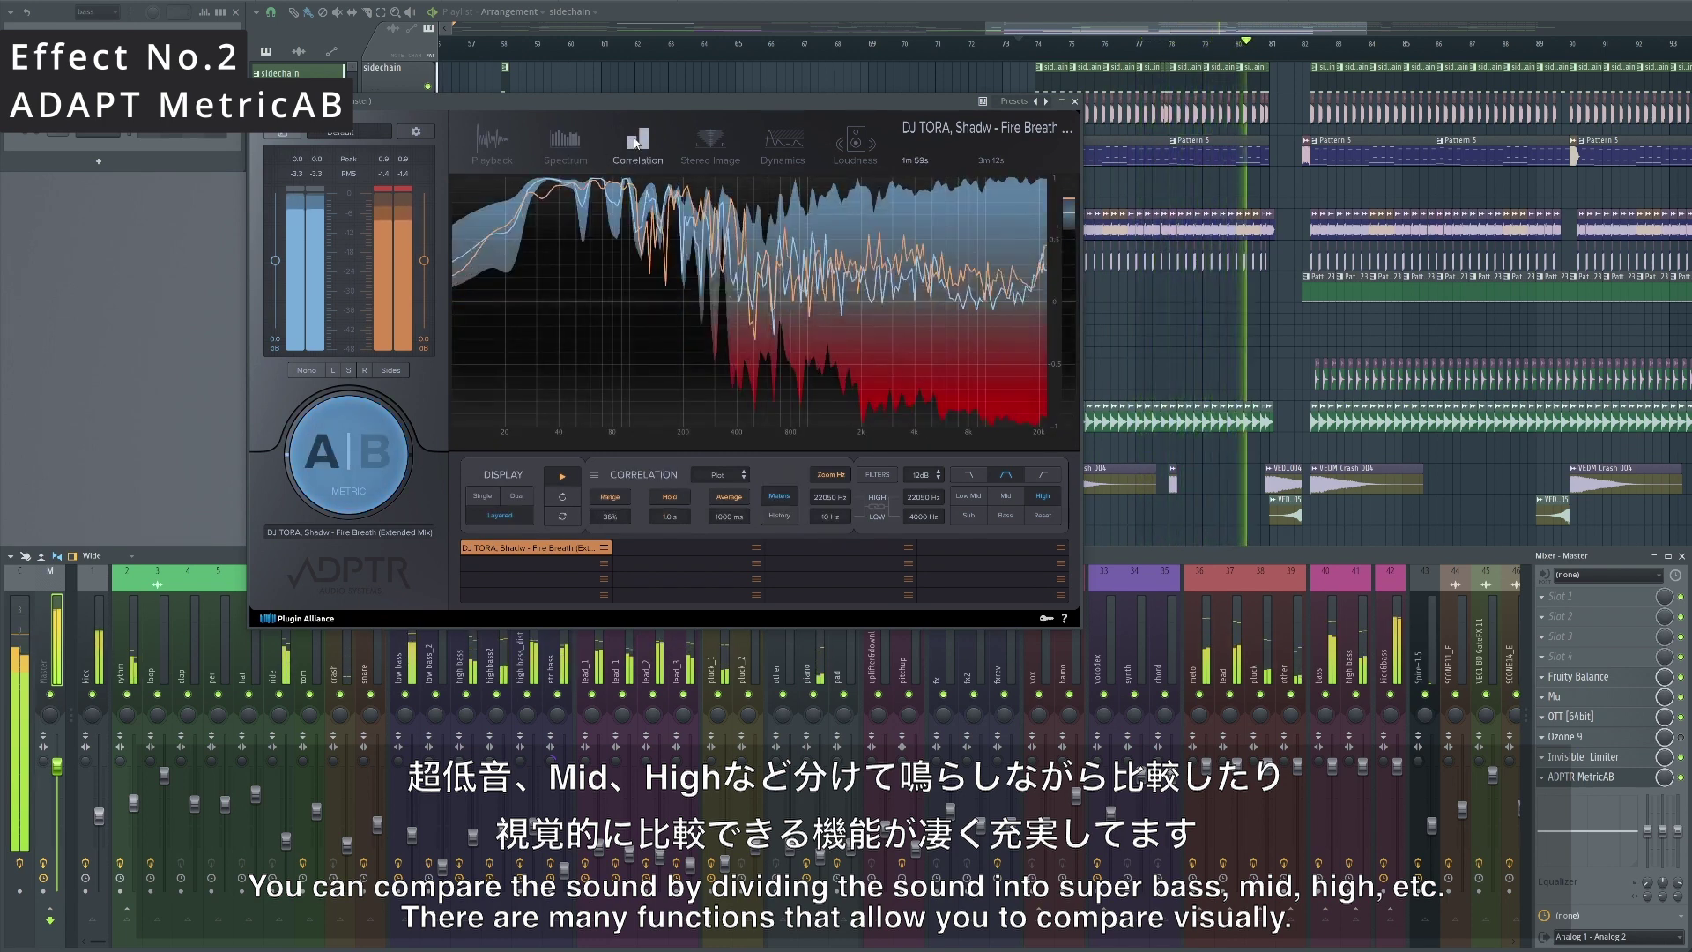
{"action": "left_click", "coordinate": [350, 467]}
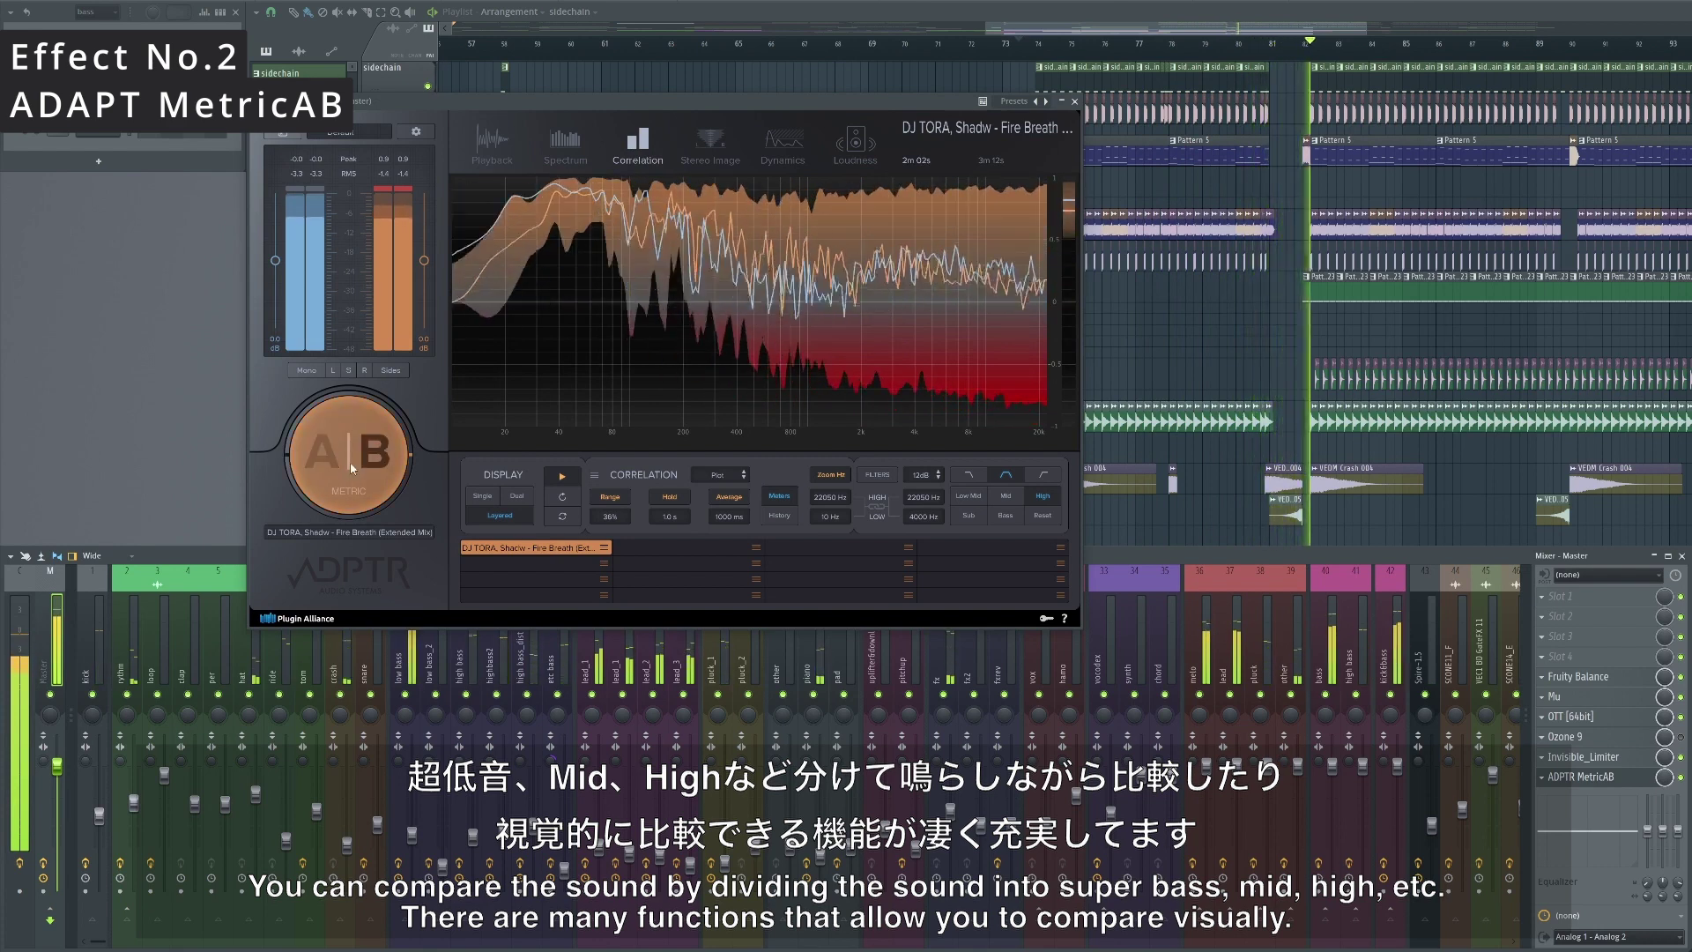
Examine the mix and reference in MetricAB's Stereo Image and Dynamics views, and open the Loudness view.
{"action": "left_click", "coordinate": [711, 141]}
{"action": "left_click", "coordinate": [322, 459]}
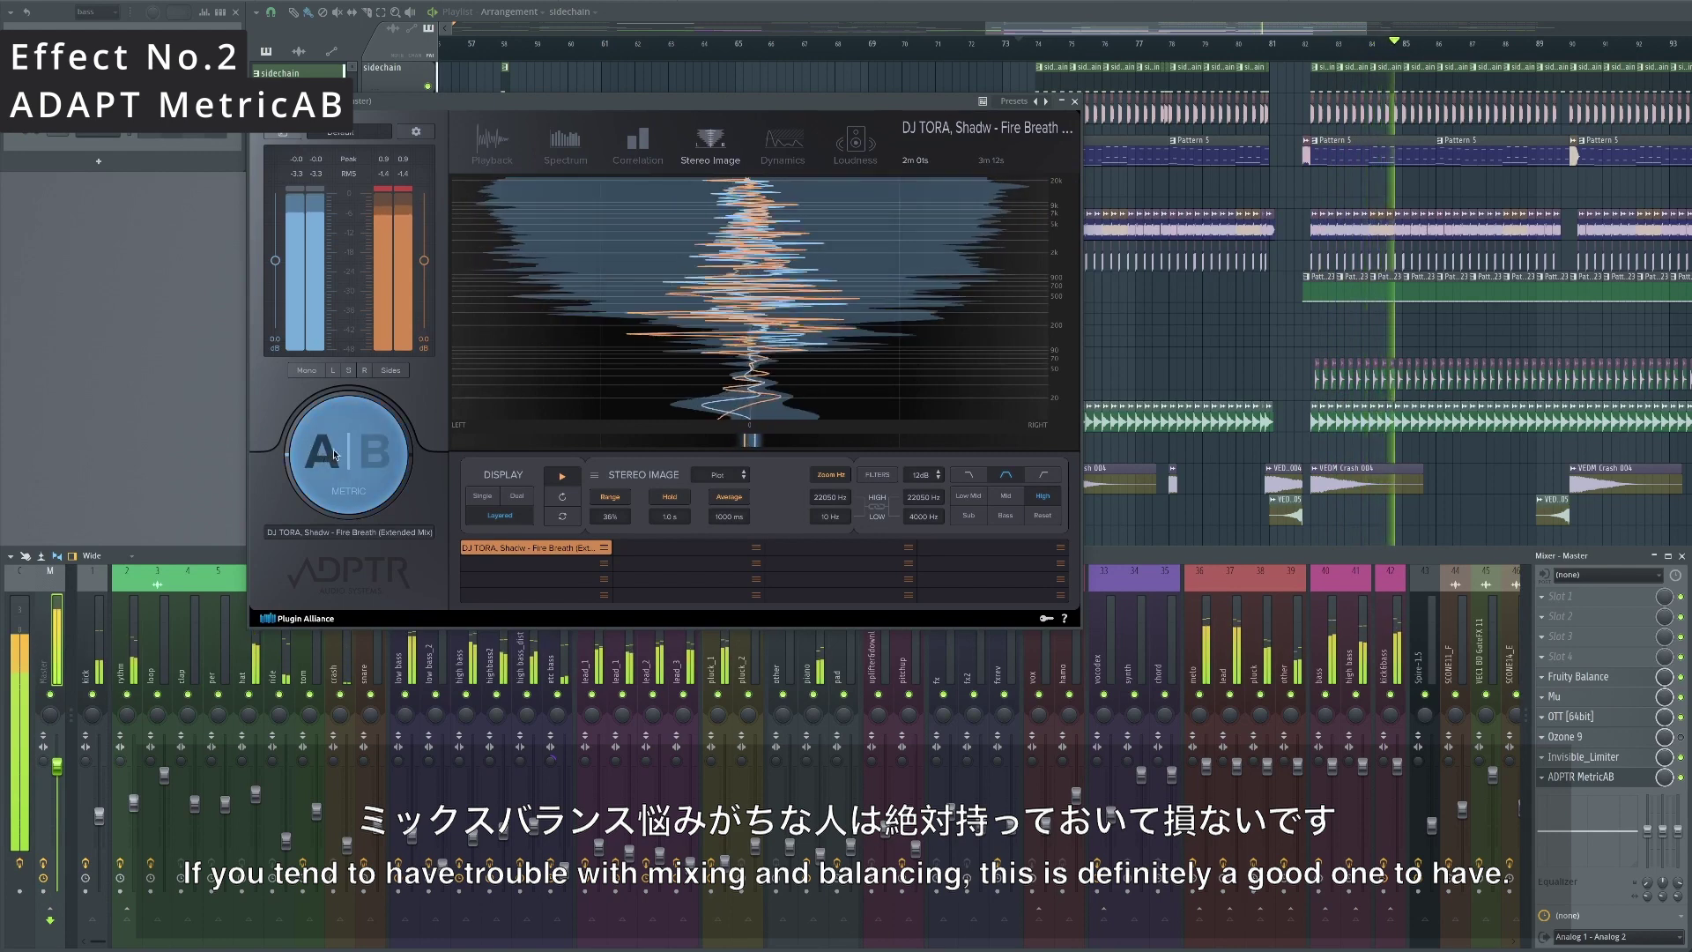
{"action": "left_click", "coordinate": [802, 147]}
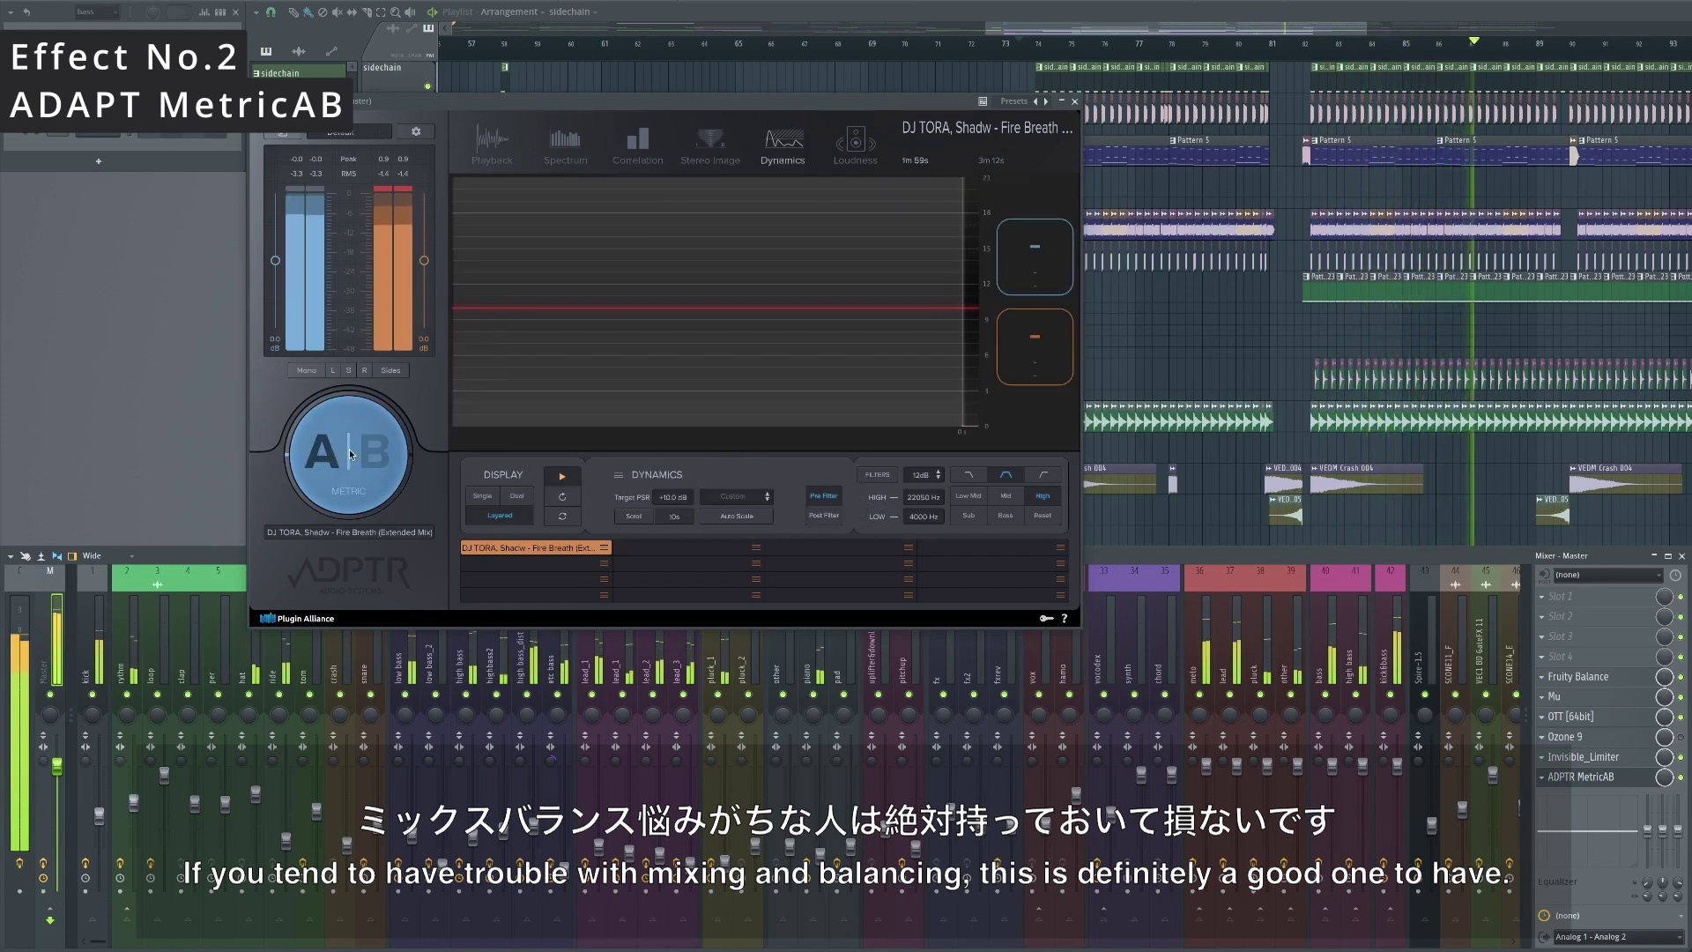
{"action": "left_click", "coordinate": [349, 454]}
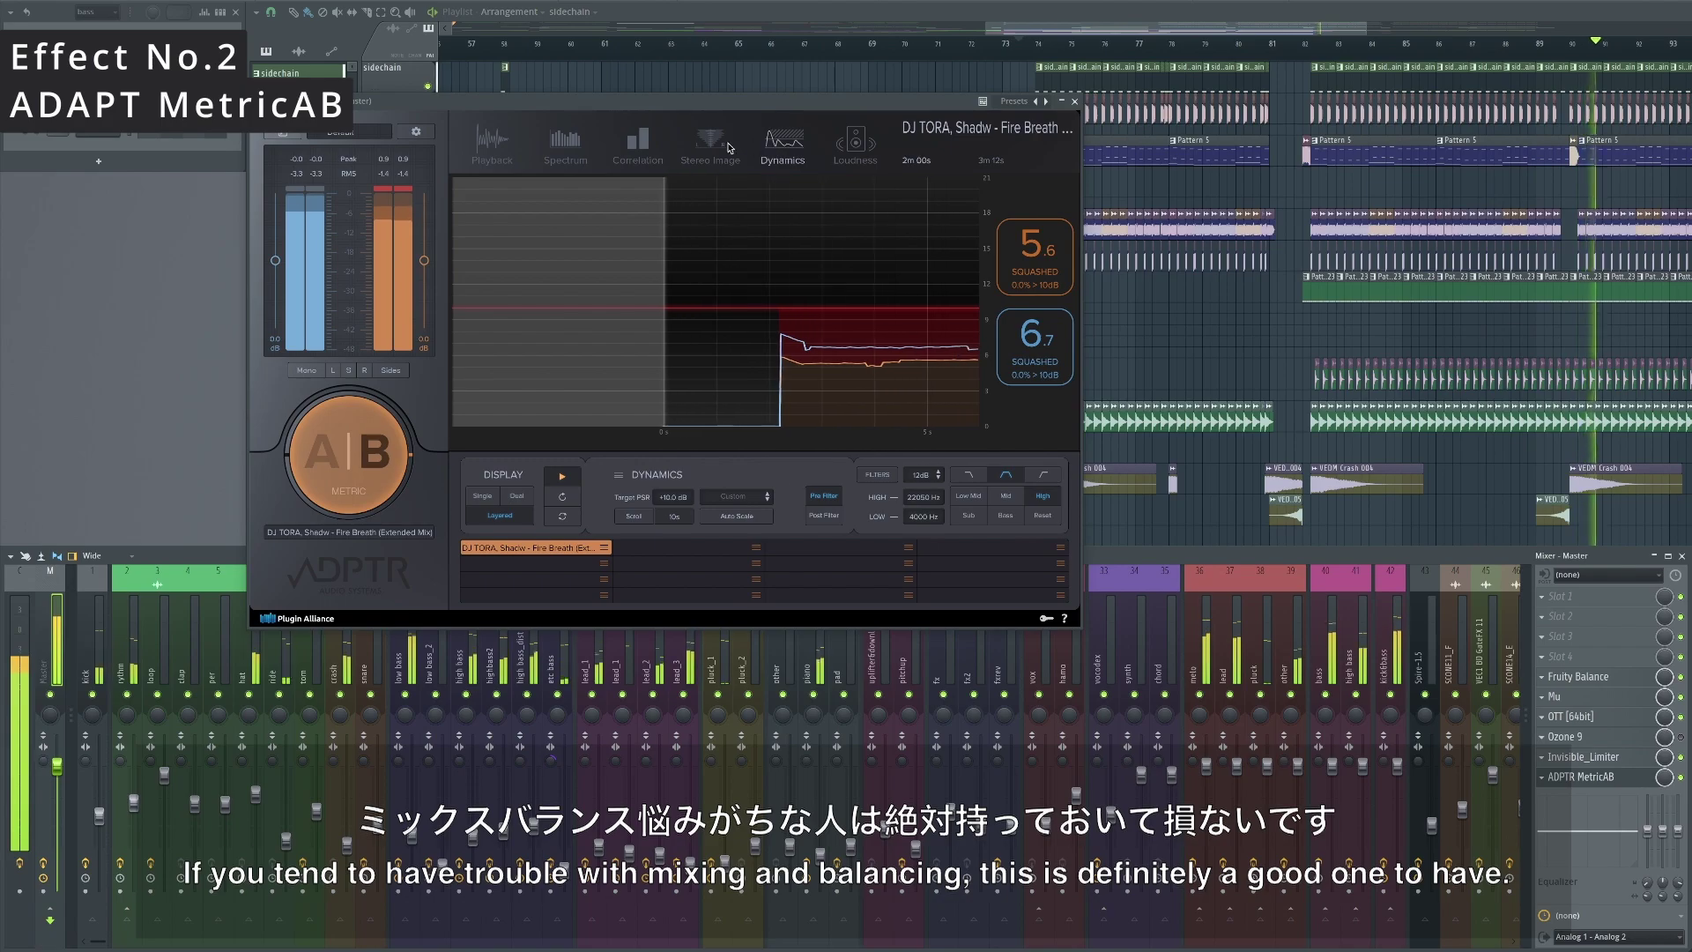
{"action": "left_click", "coordinate": [855, 147]}
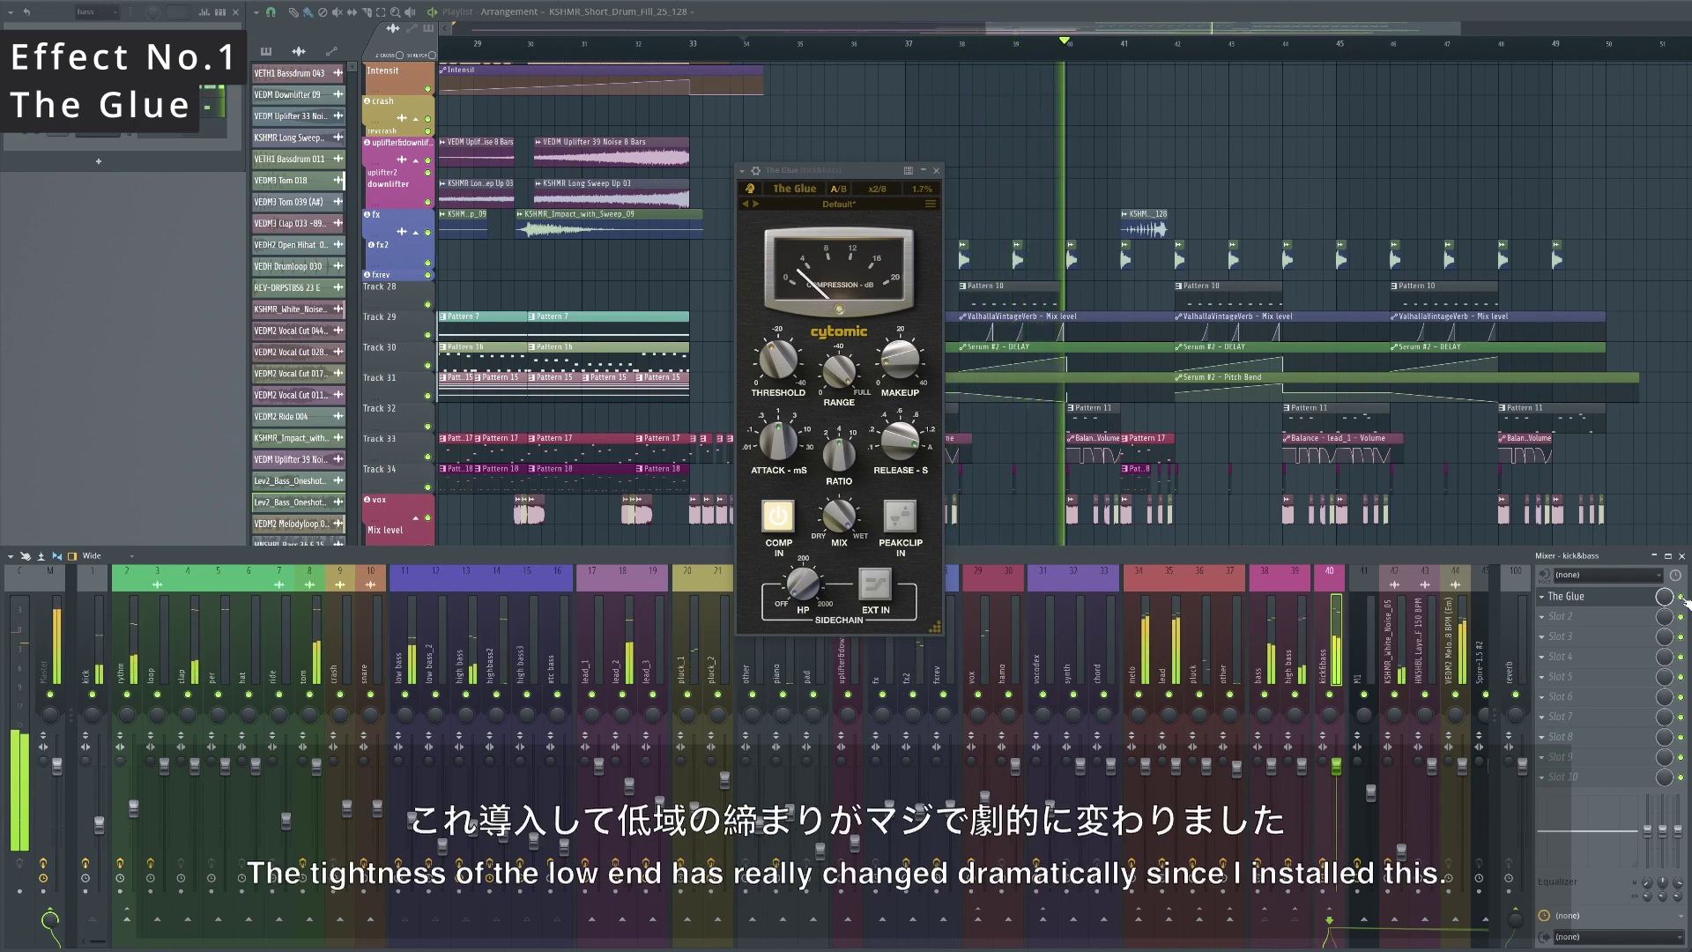
Reposition The Glue's window and compare the kickbass bus with the compressor bypassed and re-enabled.
{"action": "left_click_drag", "start_coordinate": [775, 175], "coordinate": [794, 170]}
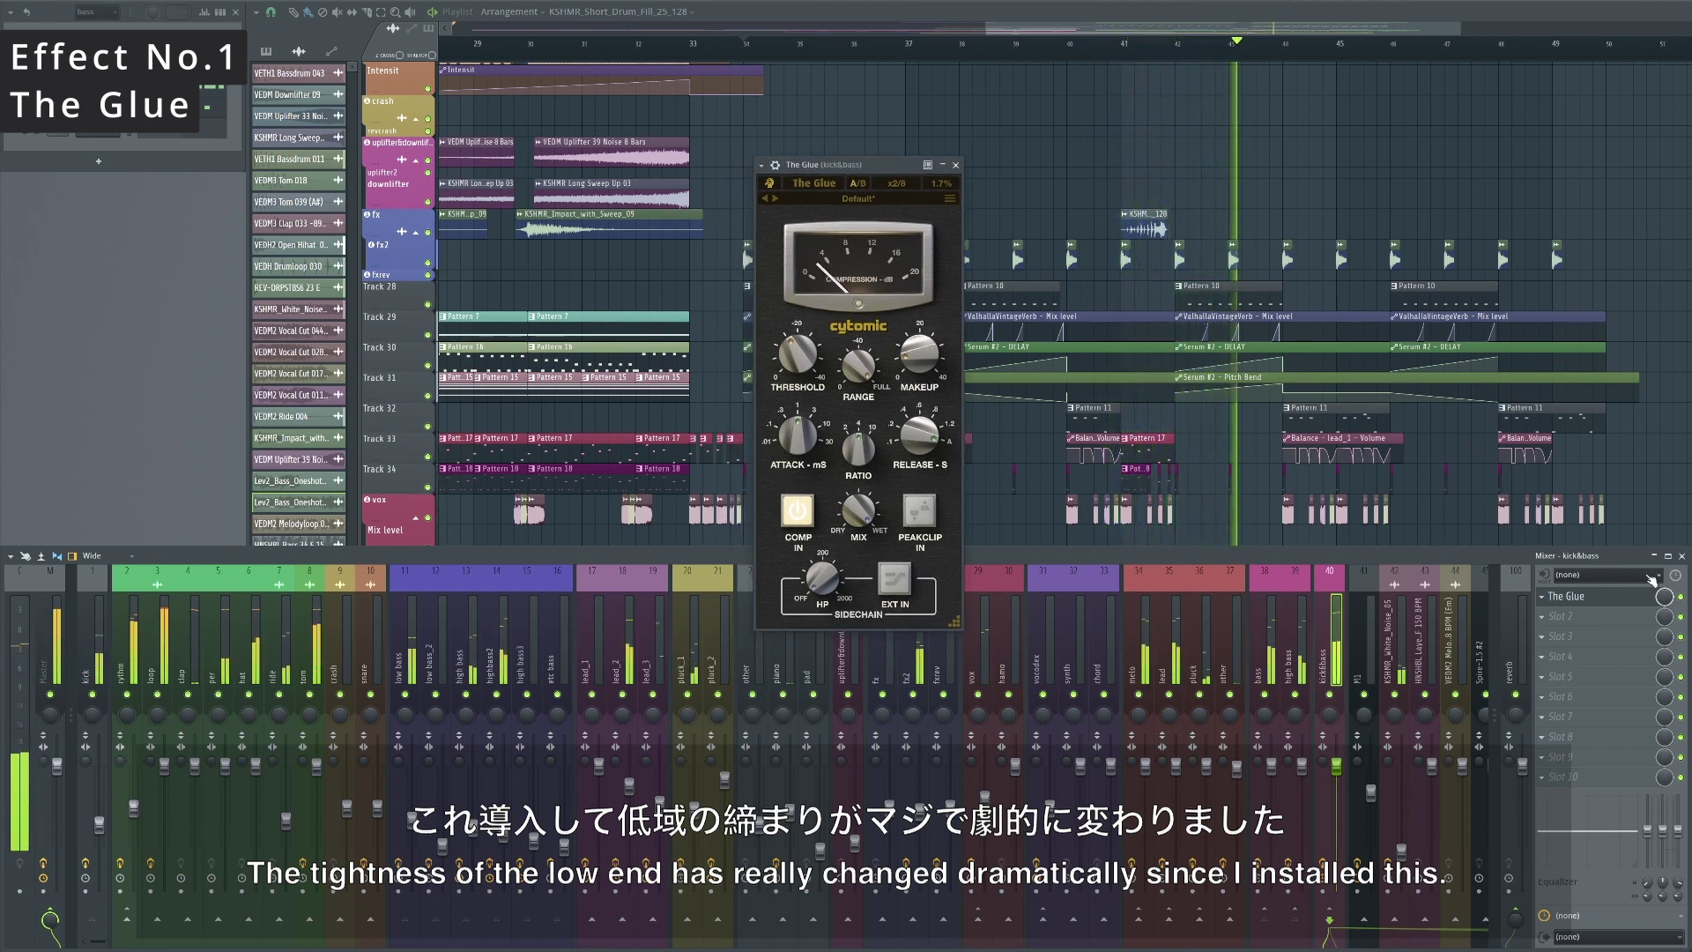
{"action": "left_click", "coordinate": [1682, 597]}
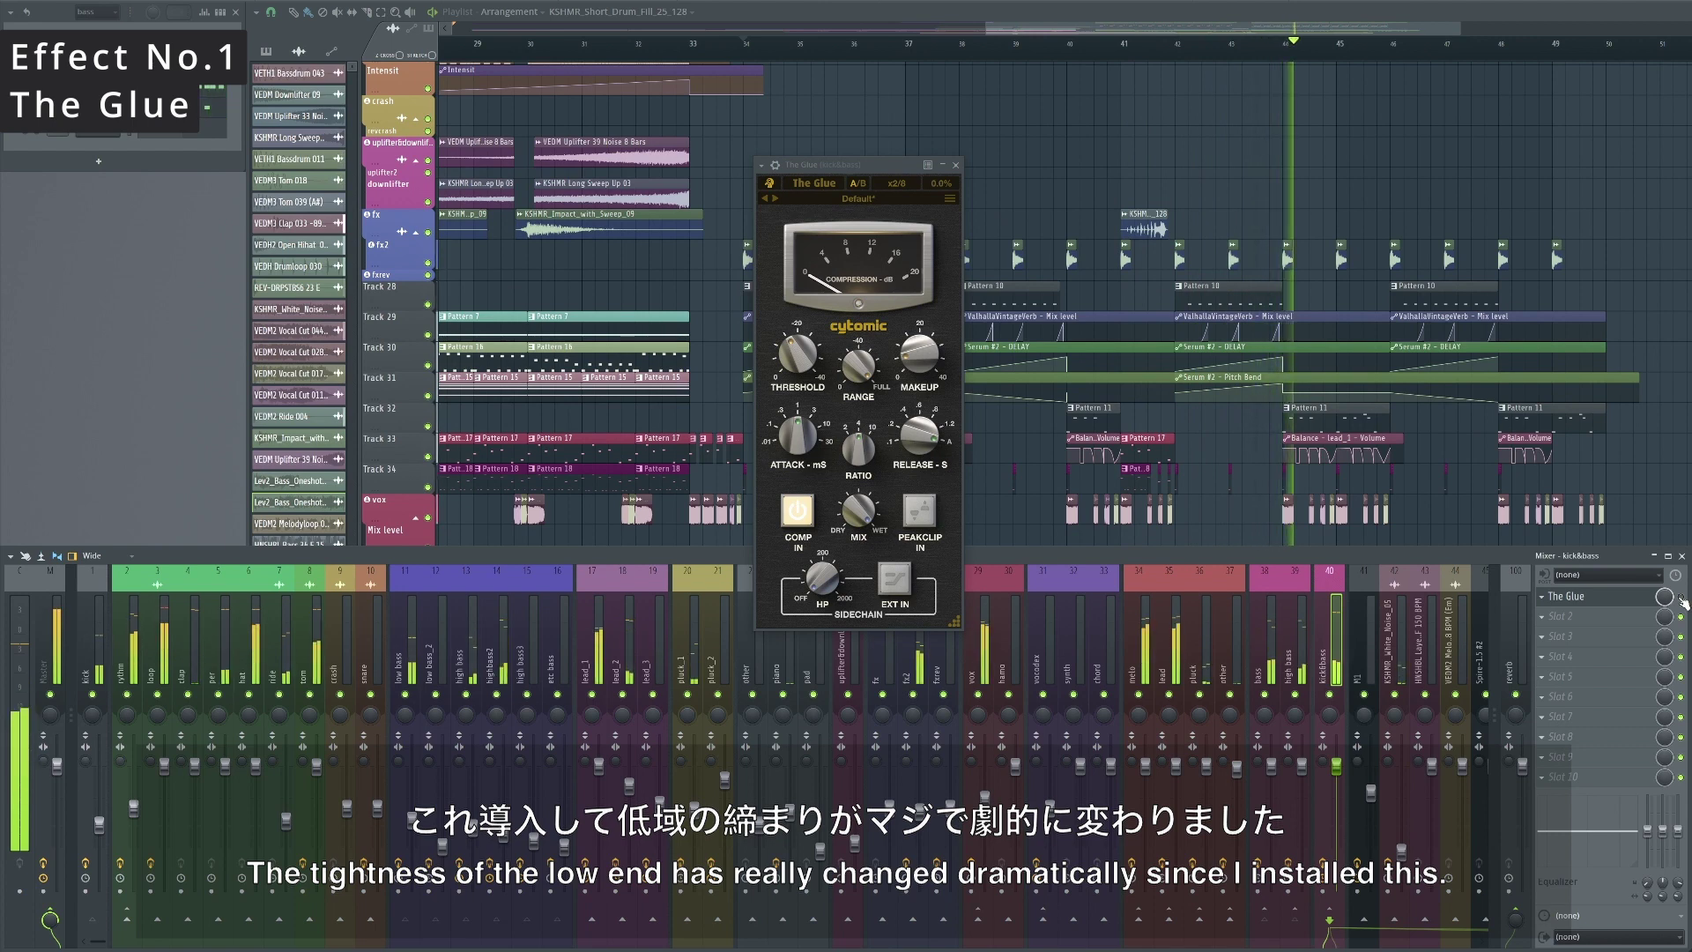
{"action": "left_click", "coordinate": [1682, 598]}
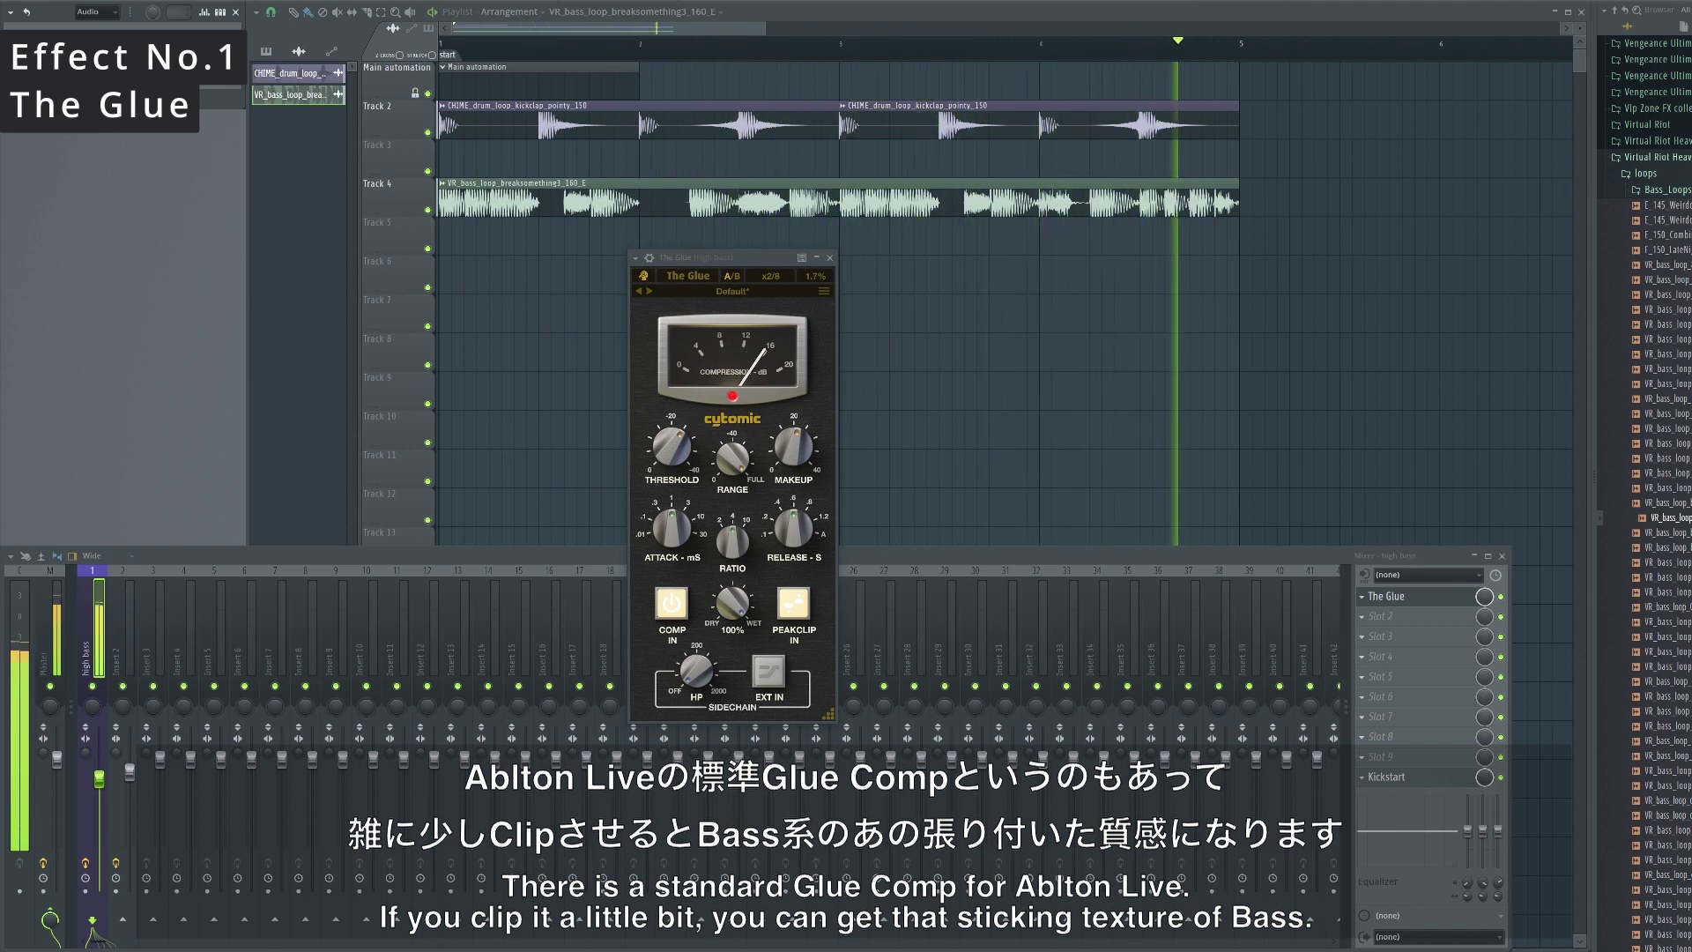
Select mixer track 2, the one next to the high bass track.
{"action": "left_click", "coordinate": [124, 926]}
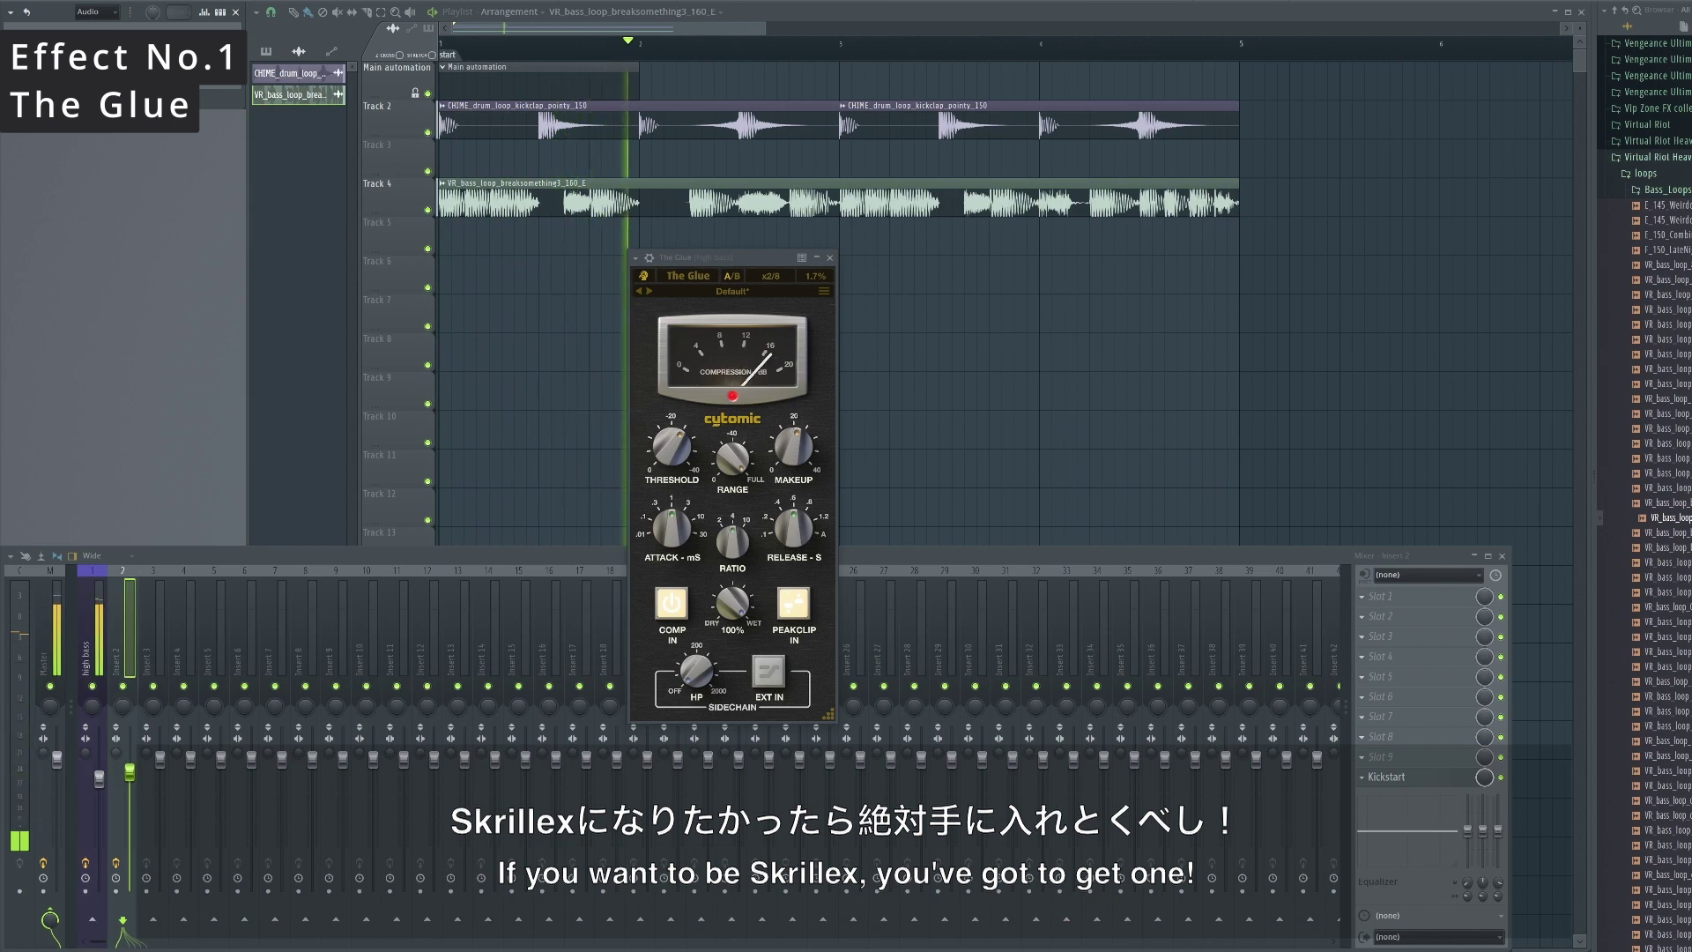